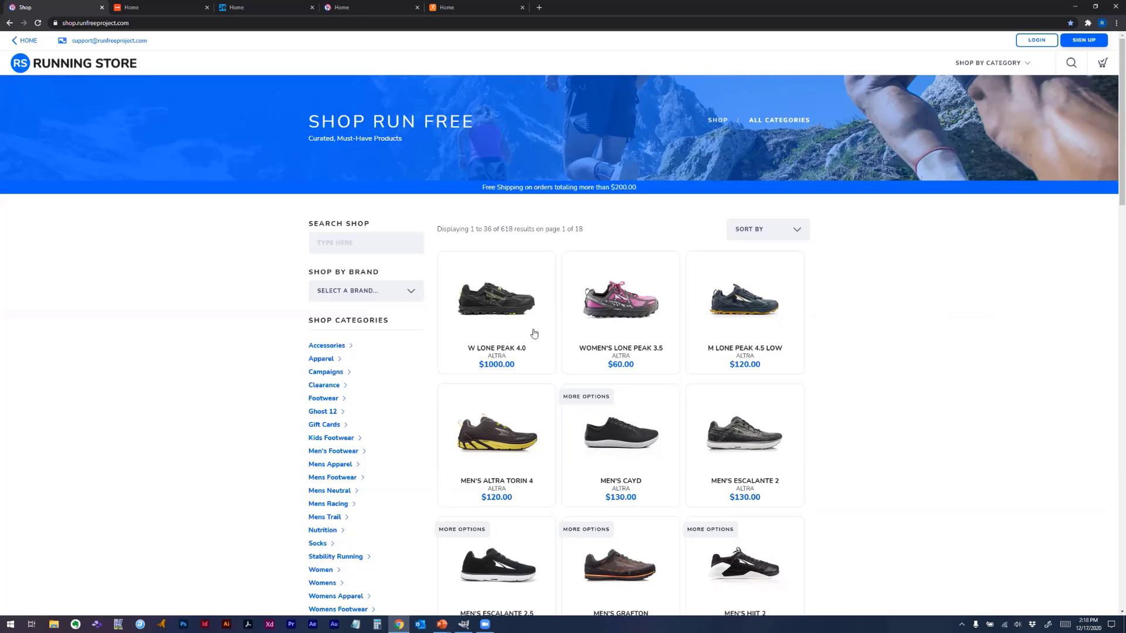
Examine the example homepages of the Red Coyote, Mile 26 and Blue Ox online stores, including Blue Ox's category tiles
{"action": "left_click", "coordinate": [160, 8]}
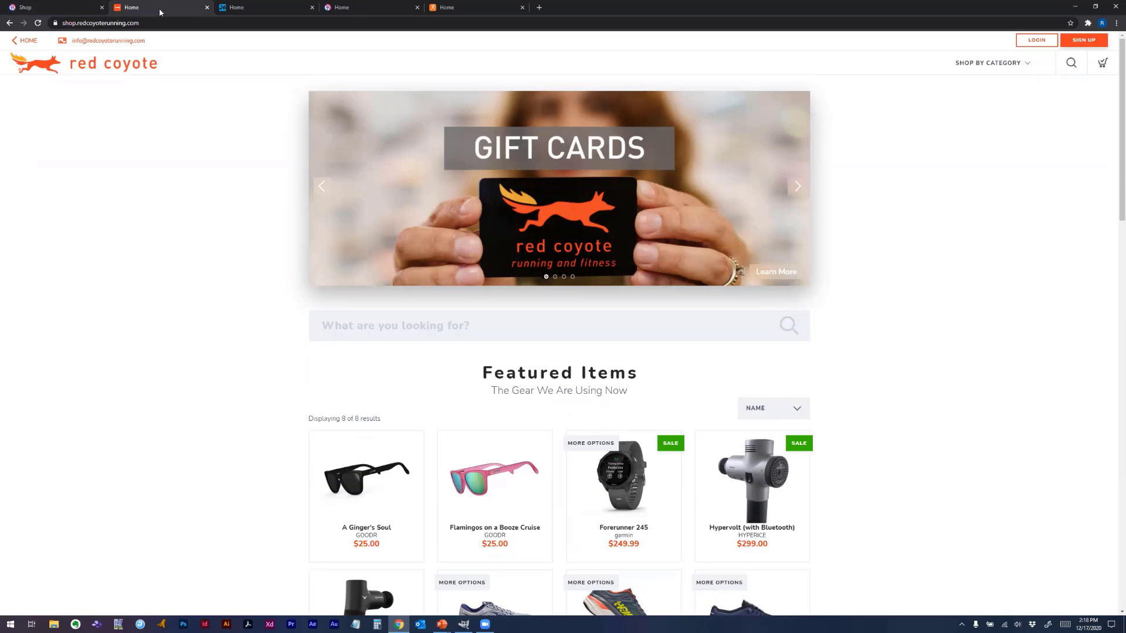
{"action": "left_click", "coordinate": [240, 7]}
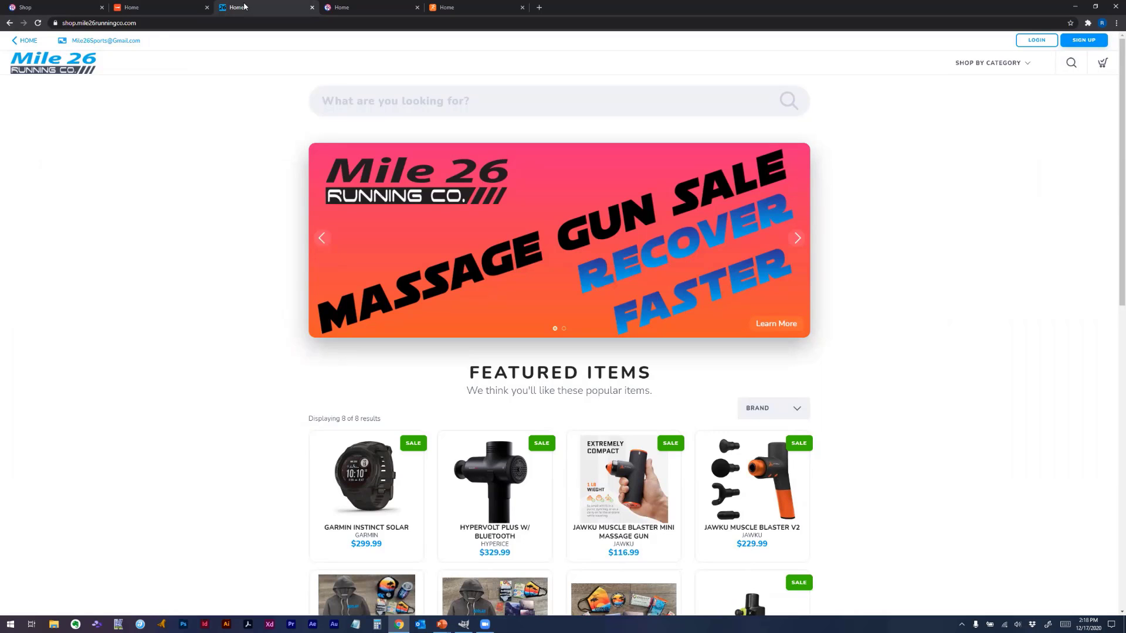
{"action": "left_click", "coordinate": [354, 8]}
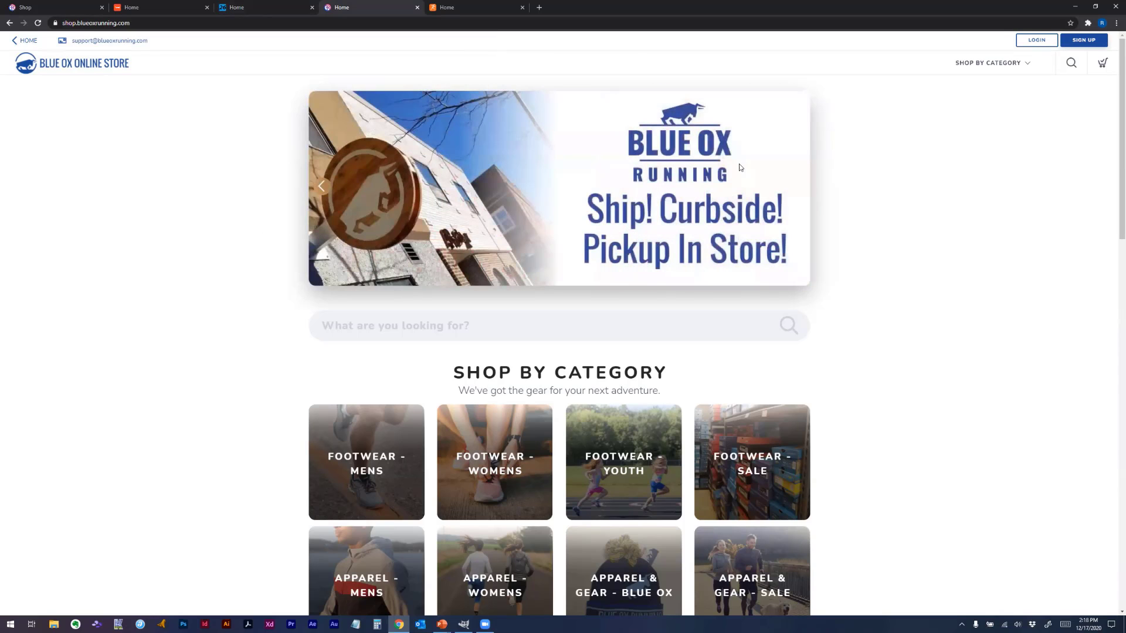
{"action": "scroll", "coordinate": [698, 273], "scroll_direction": "down", "scroll_amount": 2}
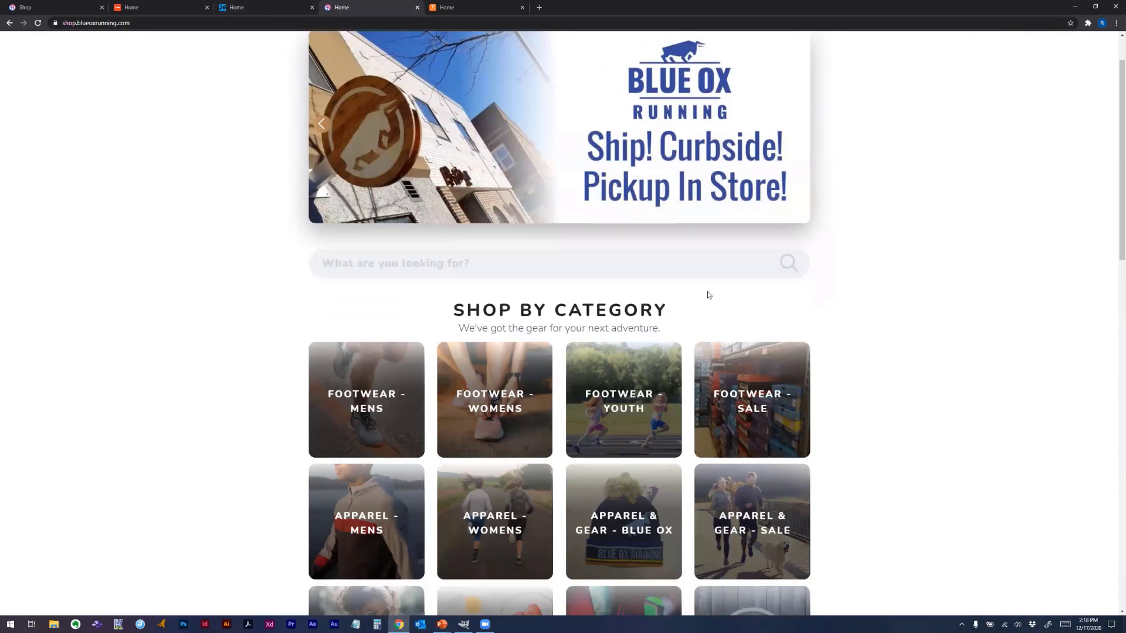
{"action": "scroll", "coordinate": [716, 317], "scroll_direction": "down", "scroll_amount": 3}
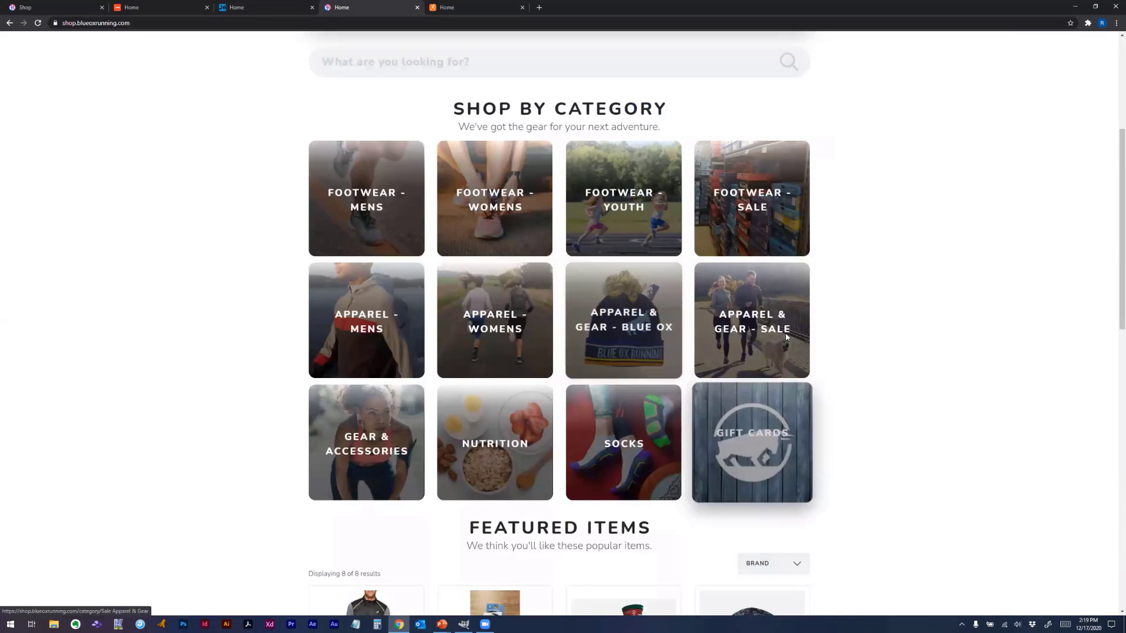
{"action": "scroll", "coordinate": [877, 218], "scroll_direction": "up", "scroll_amount": 5}
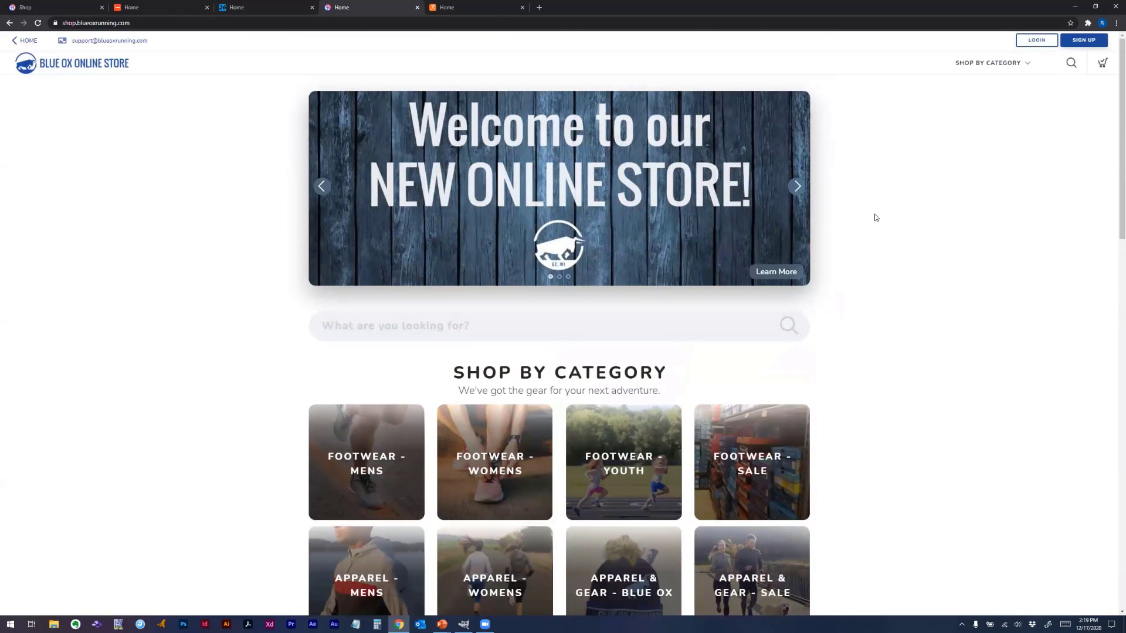
Return to the Run Free store, log in with the prefilled admin account and open the homepage settings
{"action": "left_click", "coordinate": [35, 7]}
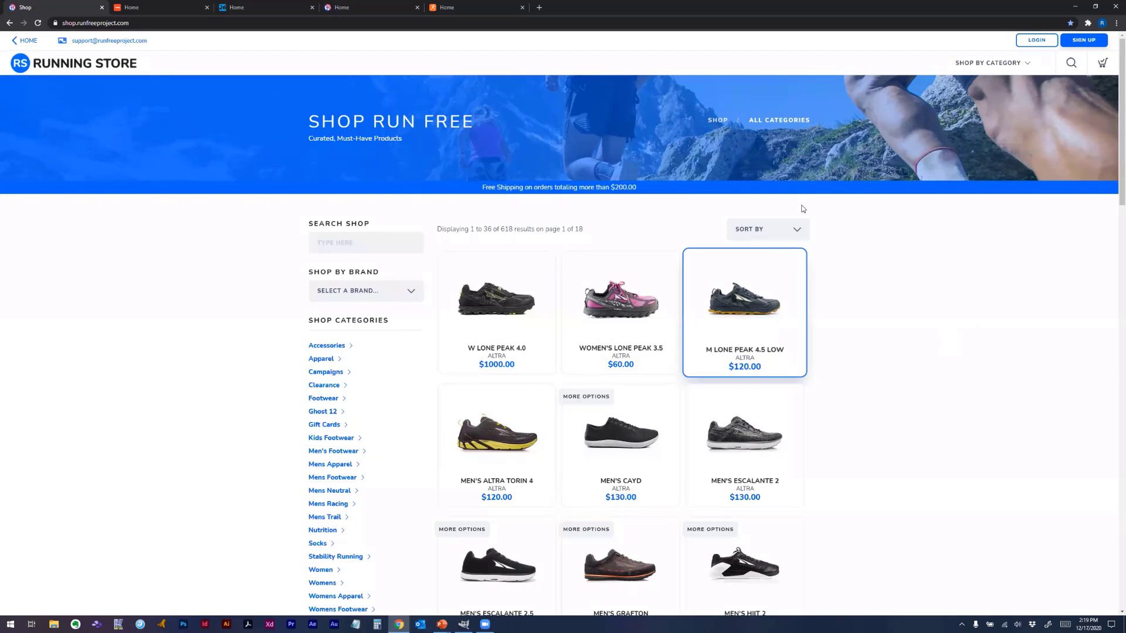
{"action": "left_click", "coordinate": [1047, 40]}
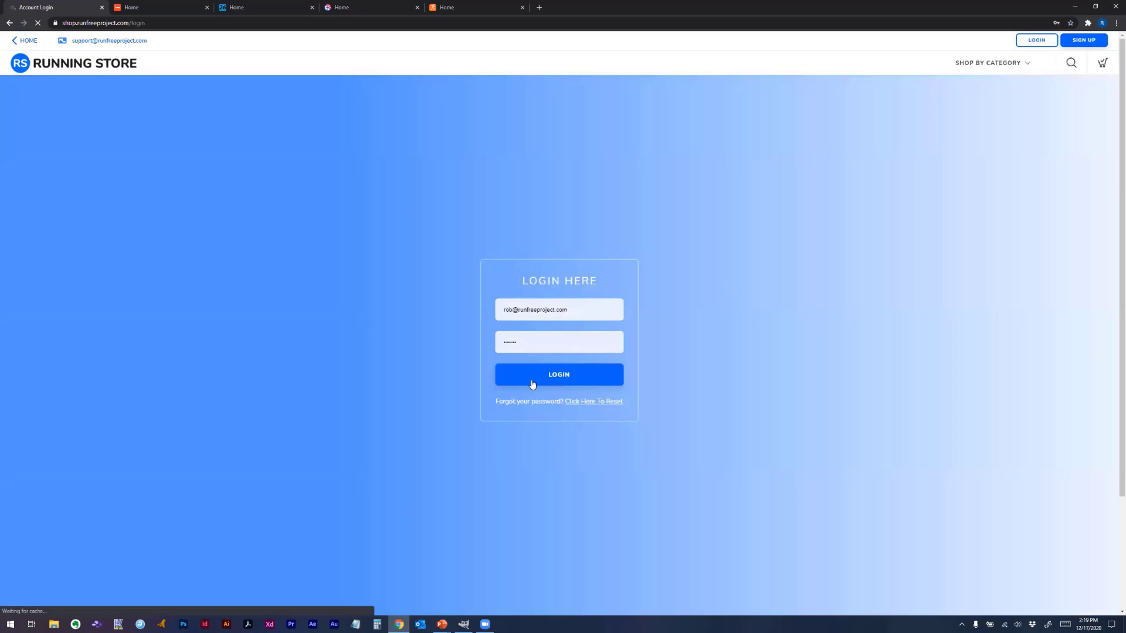
{"action": "left_click", "coordinate": [534, 382]}
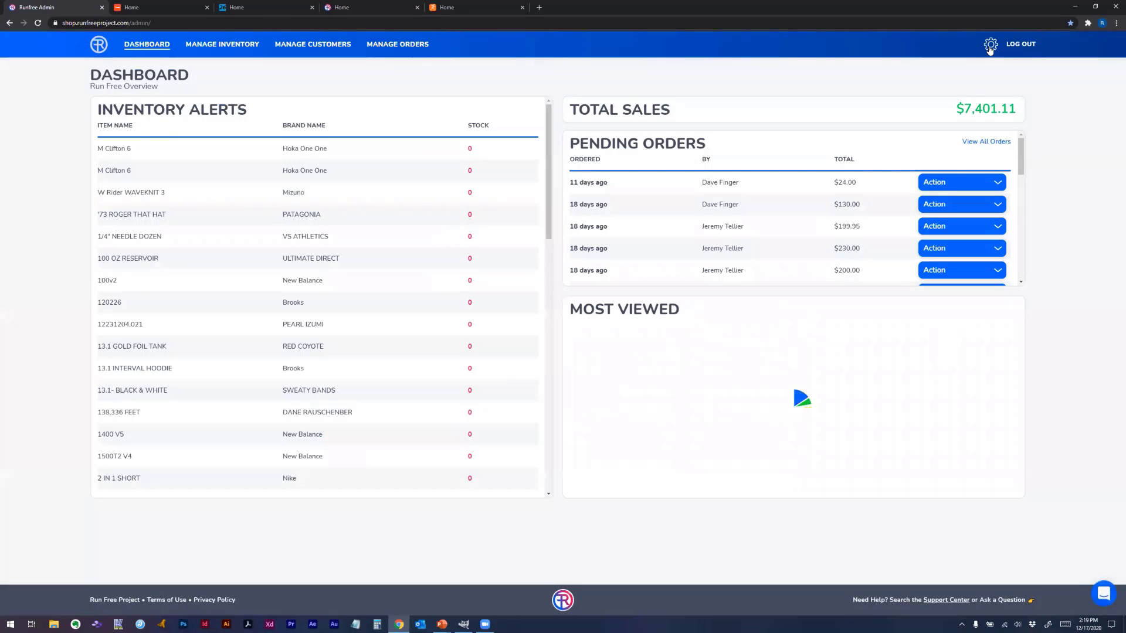
{"action": "left_click", "coordinate": [990, 45]}
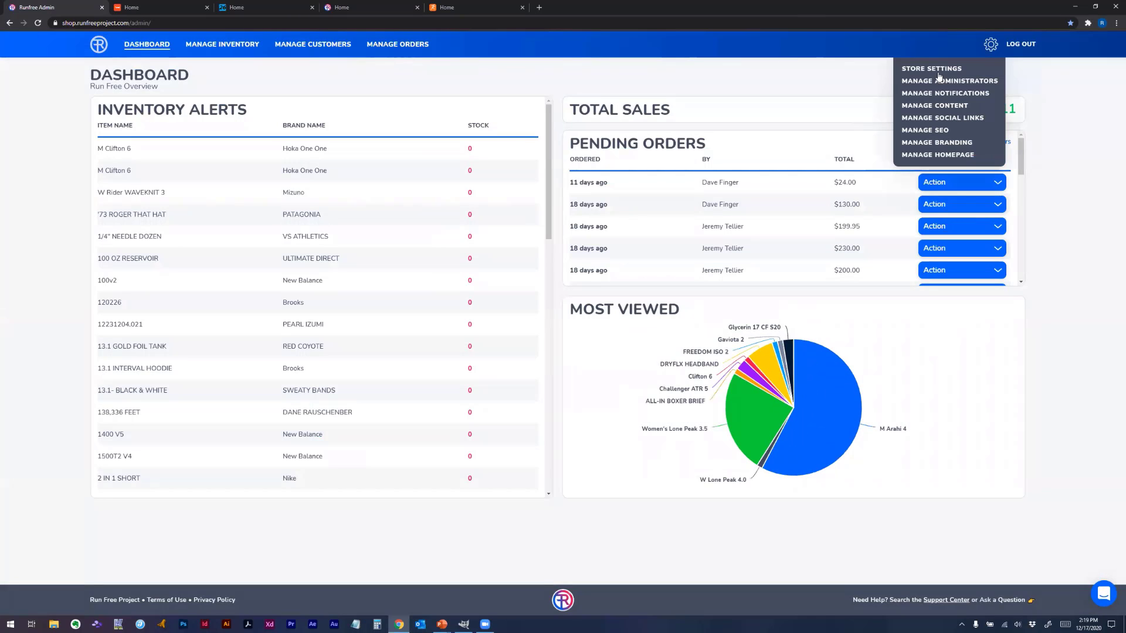
{"action": "left_click", "coordinate": [930, 156]}
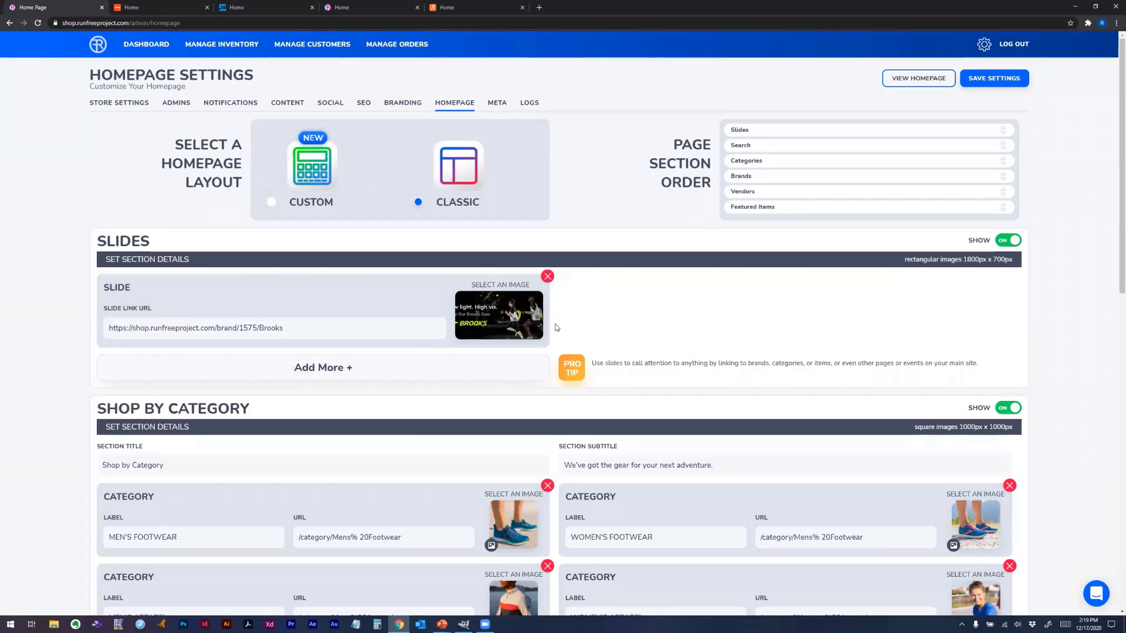
Review the slide, category, brand and vendor release settings, comparing them with the holiday deals on the Up and Running in Dayton store
{"action": "scroll", "coordinate": [556, 328], "scroll_direction": "down", "scroll_amount": 3}
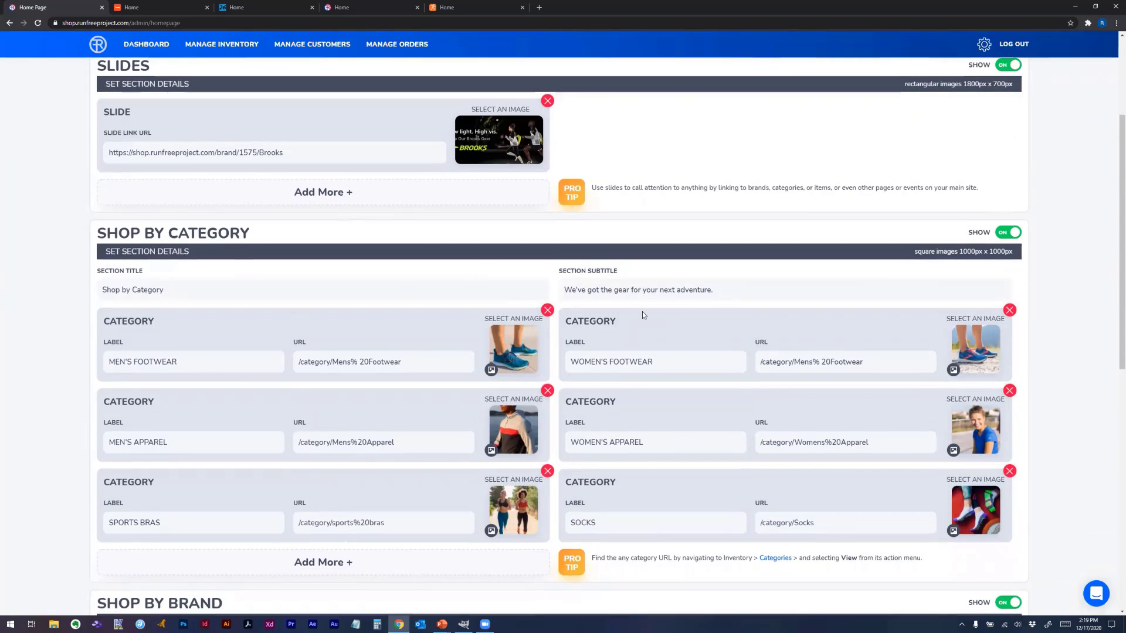
{"action": "scroll", "coordinate": [642, 315], "scroll_direction": "up", "scroll_amount": 2}
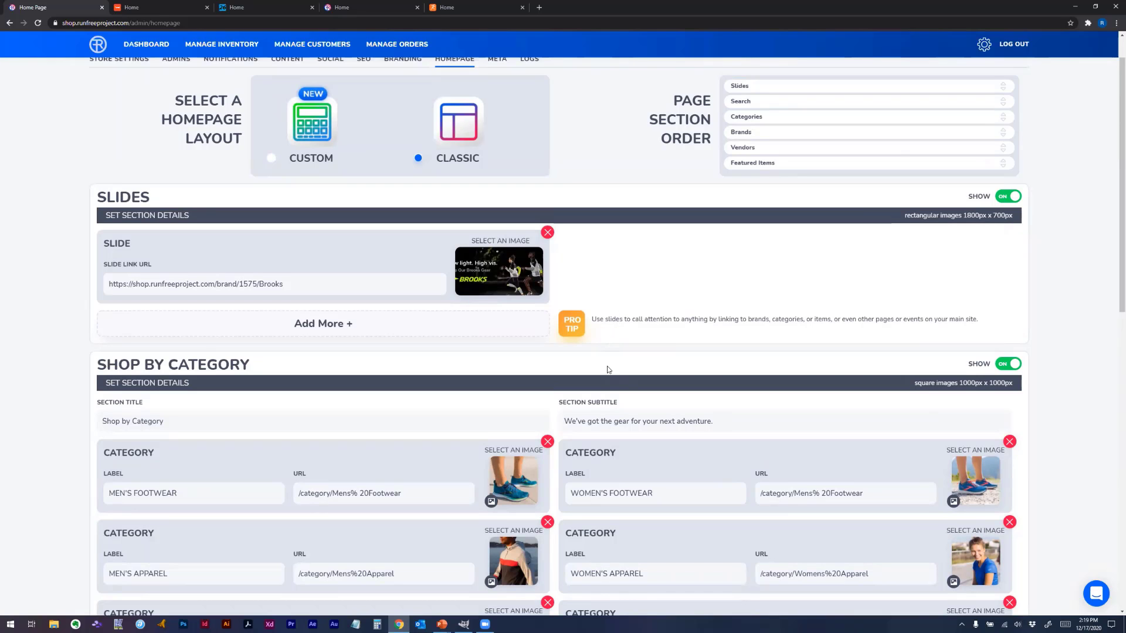
{"action": "scroll", "coordinate": [607, 366], "scroll_direction": "down", "scroll_amount": 4}
{"action": "scroll", "coordinate": [605, 379], "scroll_direction": "down", "scroll_amount": 3}
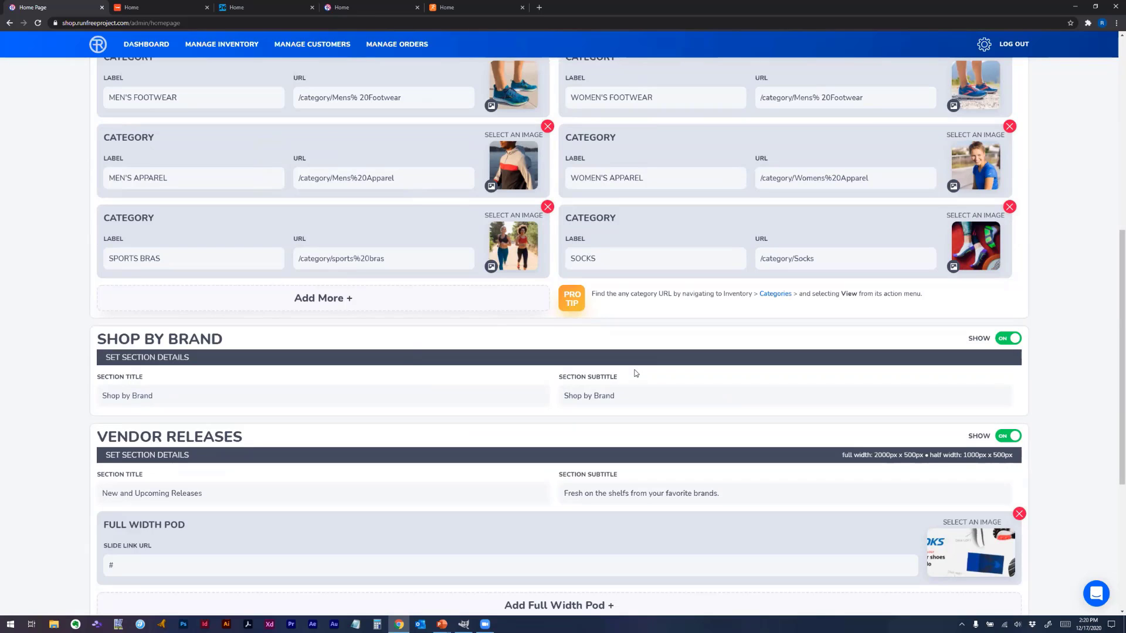
{"action": "scroll", "coordinate": [635, 373], "scroll_direction": "down", "scroll_amount": 2}
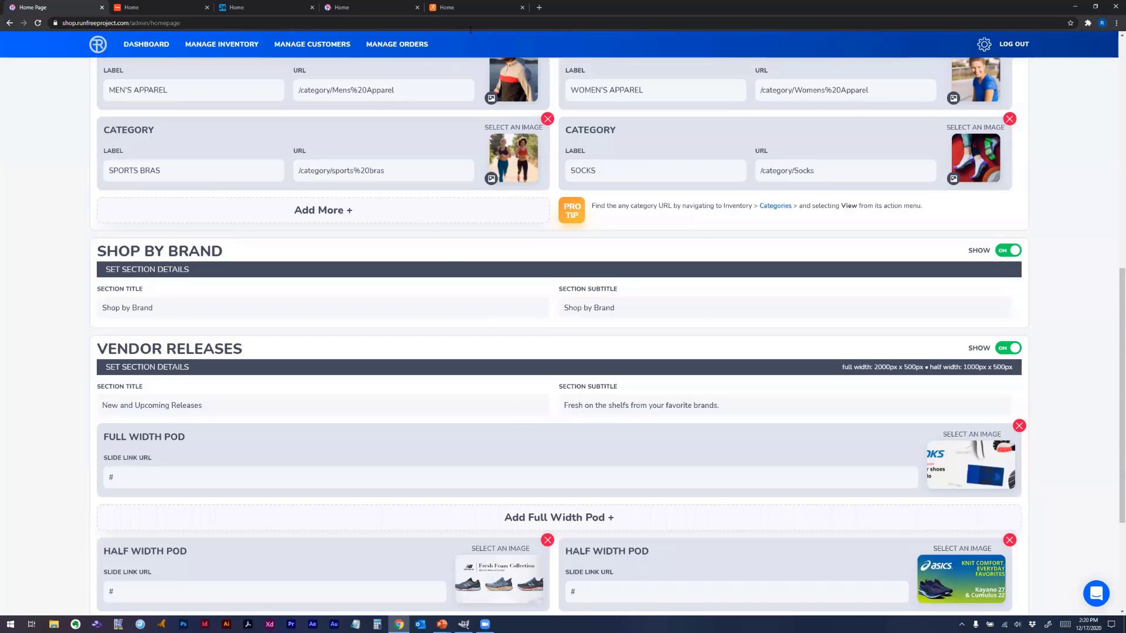
{"action": "left_click", "coordinate": [472, 8]}
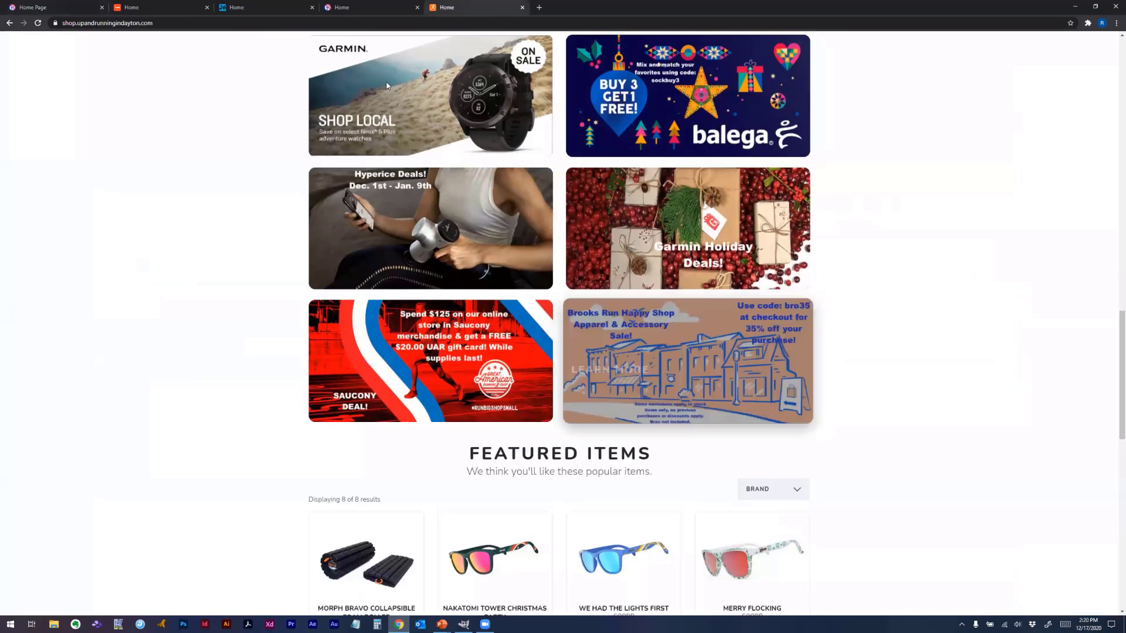
{"action": "scroll", "coordinate": [386, 86], "scroll_direction": "up", "scroll_amount": 2}
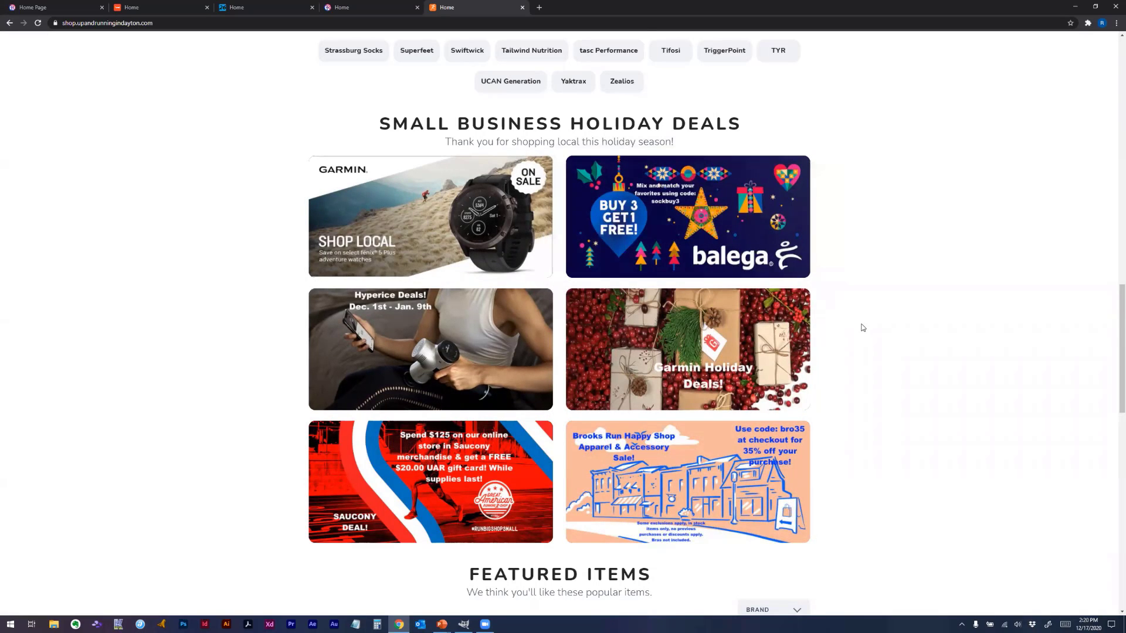
{"action": "left_click", "coordinate": [65, 8]}
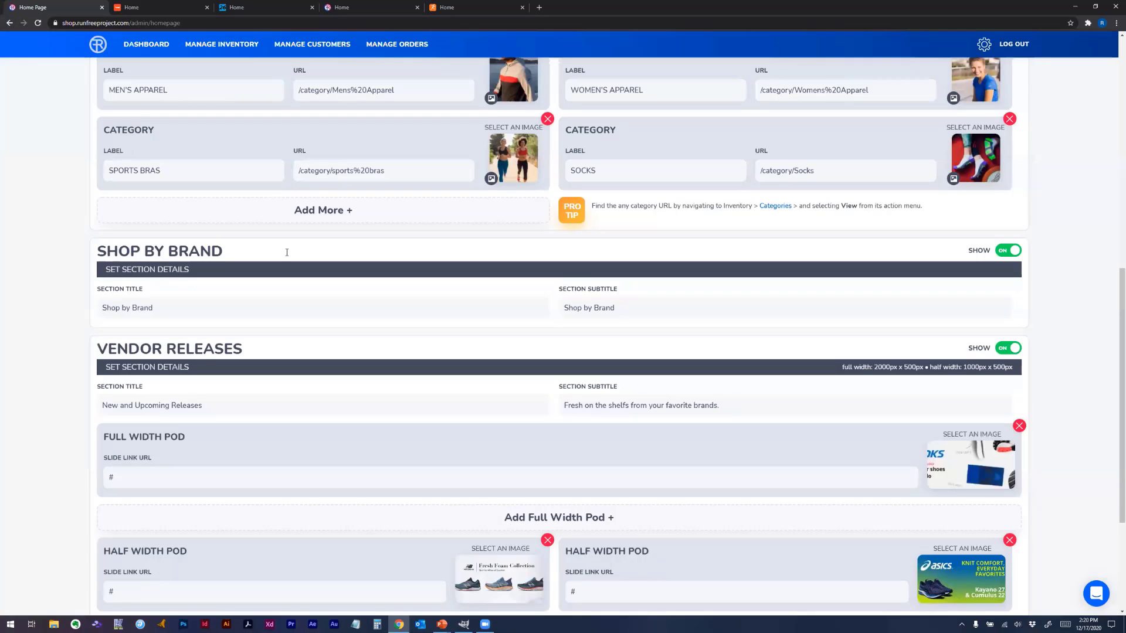
Rearrange the page section order to Search, Slides, Brands, Categories, Featured Items, Vendors
{"action": "scroll", "coordinate": [287, 252], "scroll_direction": "down", "scroll_amount": 3}
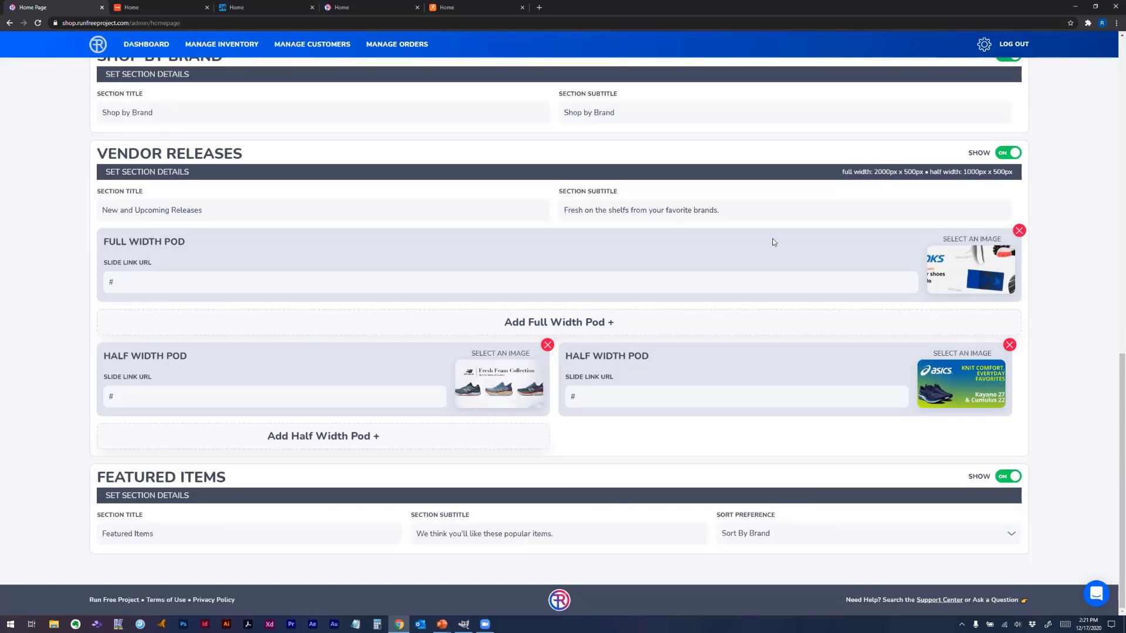
{"action": "scroll", "coordinate": [797, 188], "scroll_direction": "up", "scroll_amount": 8}
{"action": "scroll", "coordinate": [797, 190], "scroll_direction": "up", "scroll_amount": 4}
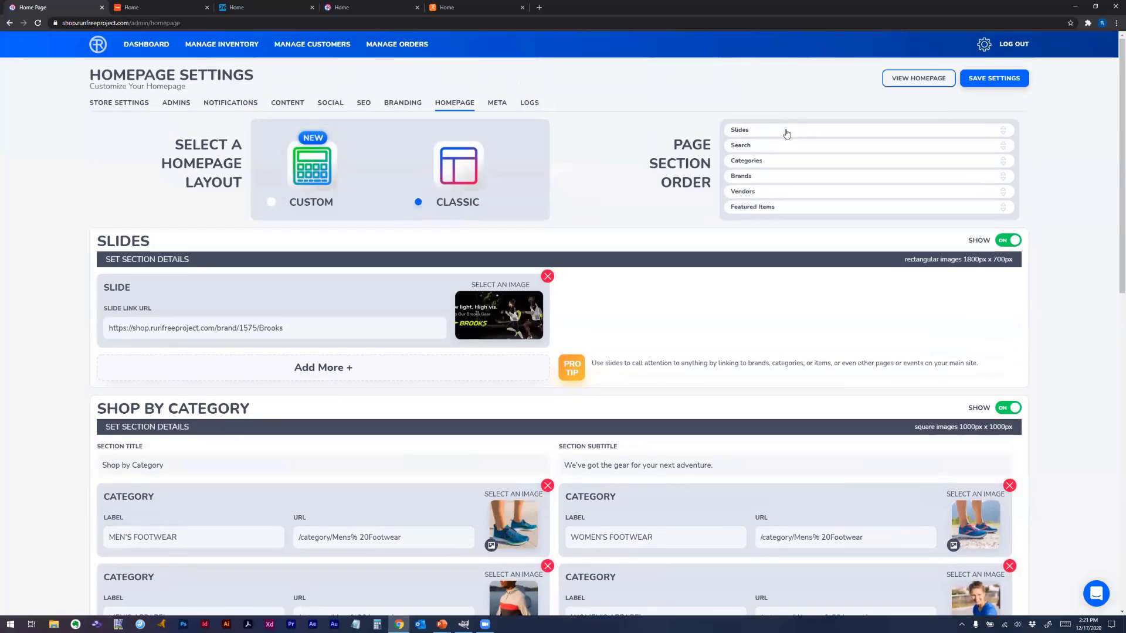
{"action": "mouse_move", "coordinate": [787, 153]}
{"action": "left_mouse_down"}
{"action": "mouse_move", "coordinate": [787, 188]}
{"action": "mouse_move", "coordinate": [789, 131]}
{"action": "left_mouse_up"}
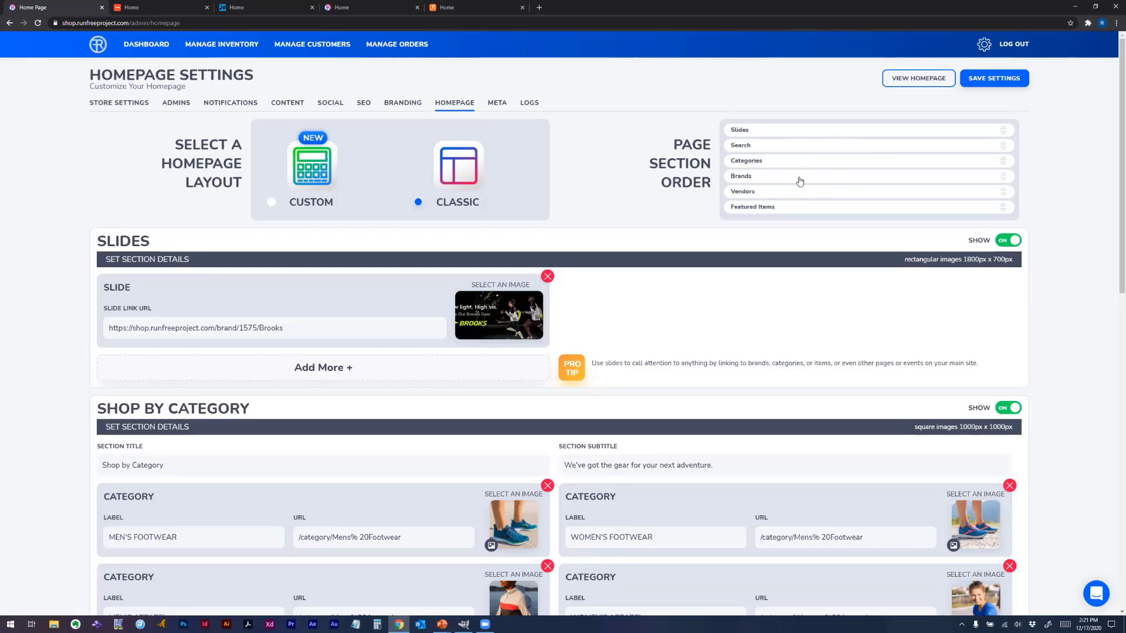
{"action": "left_click_drag", "start_coordinate": [798, 207], "coordinate": [756, 131]}
Hide the Shop by Brand and Vendor Releases sections from the homepage
{"action": "scroll", "coordinate": [834, 293], "scroll_direction": "down", "scroll_amount": 3}
{"action": "scroll", "coordinate": [939, 305], "scroll_direction": "down", "scroll_amount": 4}
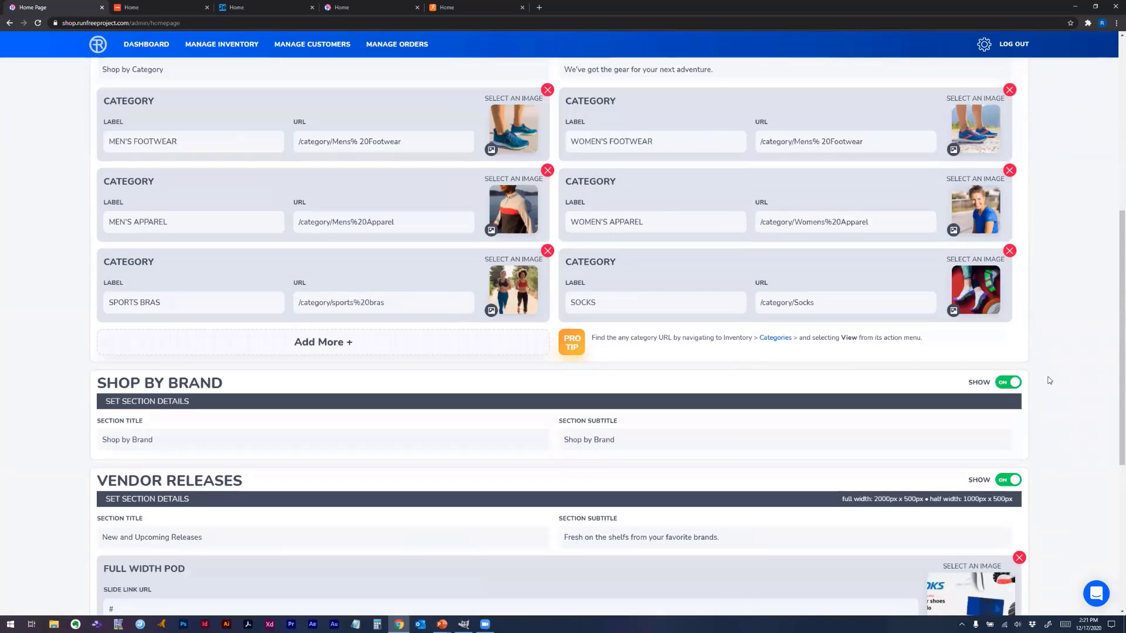
{"action": "left_click", "coordinate": [1009, 382]}
{"action": "scroll", "coordinate": [1050, 399], "scroll_direction": "down", "scroll_amount": 3}
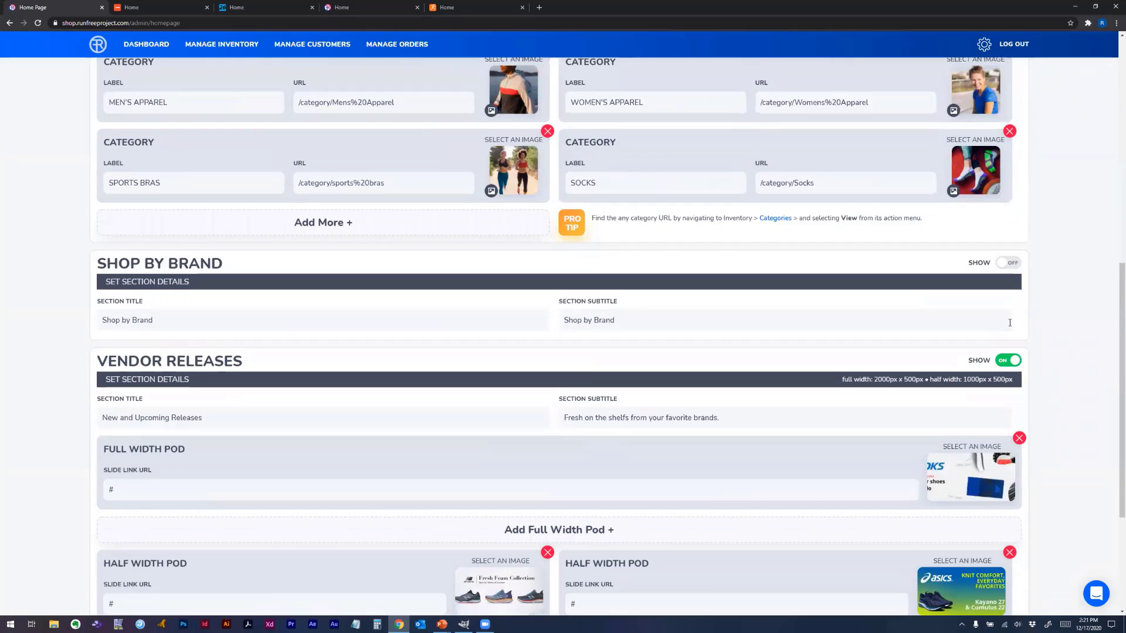
{"action": "left_click", "coordinate": [1009, 304]}
{"action": "scroll", "coordinate": [906, 412], "scroll_direction": "down", "scroll_amount": 3}
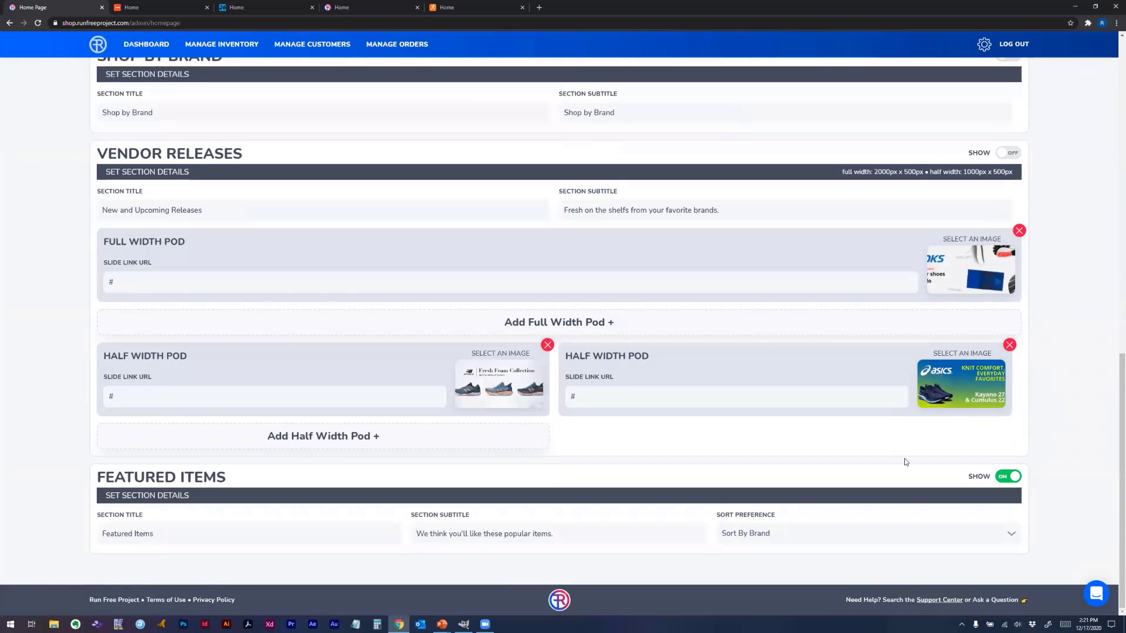
Move Categories and Featured Items ahead of Brands in the section order, and save the homepage with the Custom layout
{"action": "scroll", "coordinate": [856, 475], "scroll_direction": "up", "scroll_amount": 3}
{"action": "scroll", "coordinate": [857, 477], "scroll_direction": "up", "scroll_amount": 9}
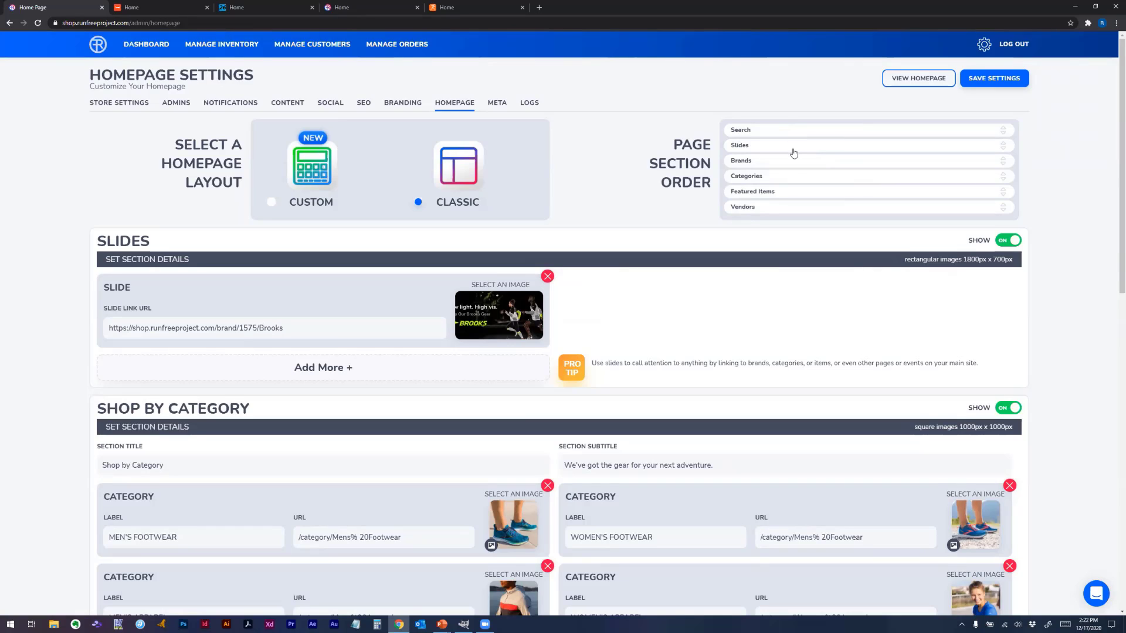
{"action": "mouse_move", "coordinate": [793, 167]}
{"action": "left_mouse_down"}
{"action": "mouse_move", "coordinate": [793, 199]}
{"action": "mouse_move", "coordinate": [791, 179]}
{"action": "left_mouse_up"}
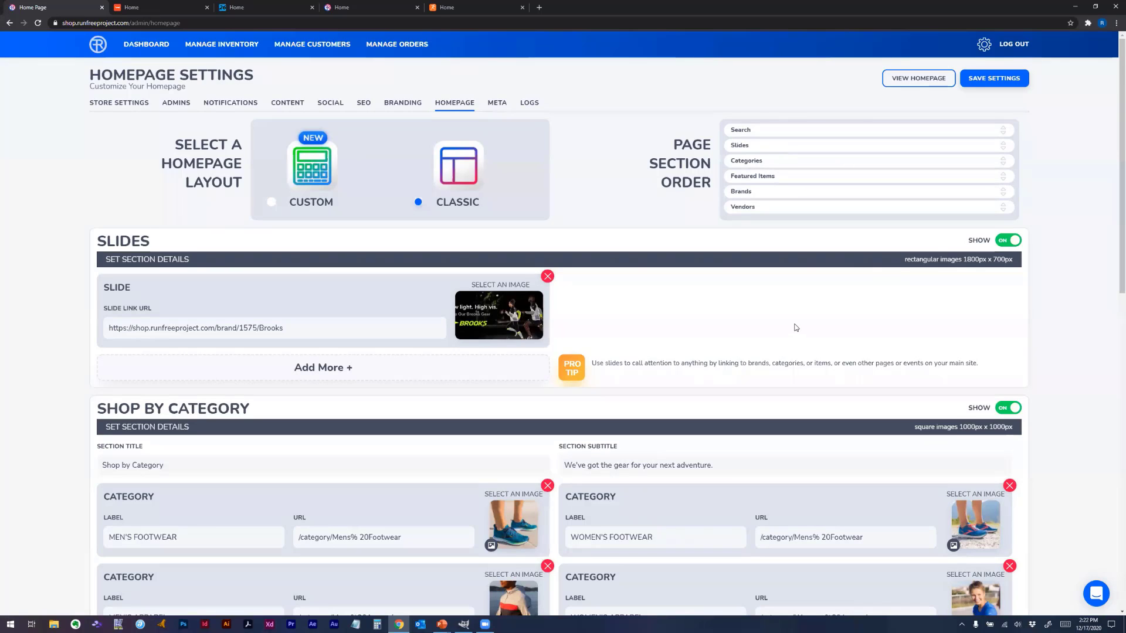
{"action": "left_click", "coordinate": [272, 201]}
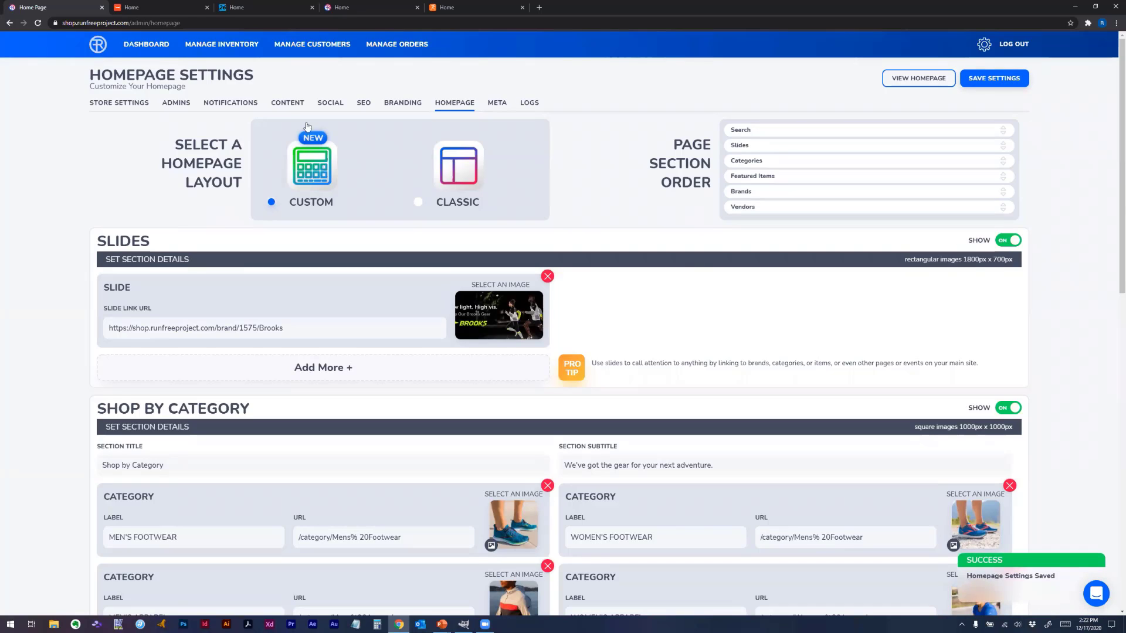
Open the Running Store's public homepage and check its search bar, Brooks slide, category tiles and featured items
{"action": "left_click", "coordinate": [97, 44]}
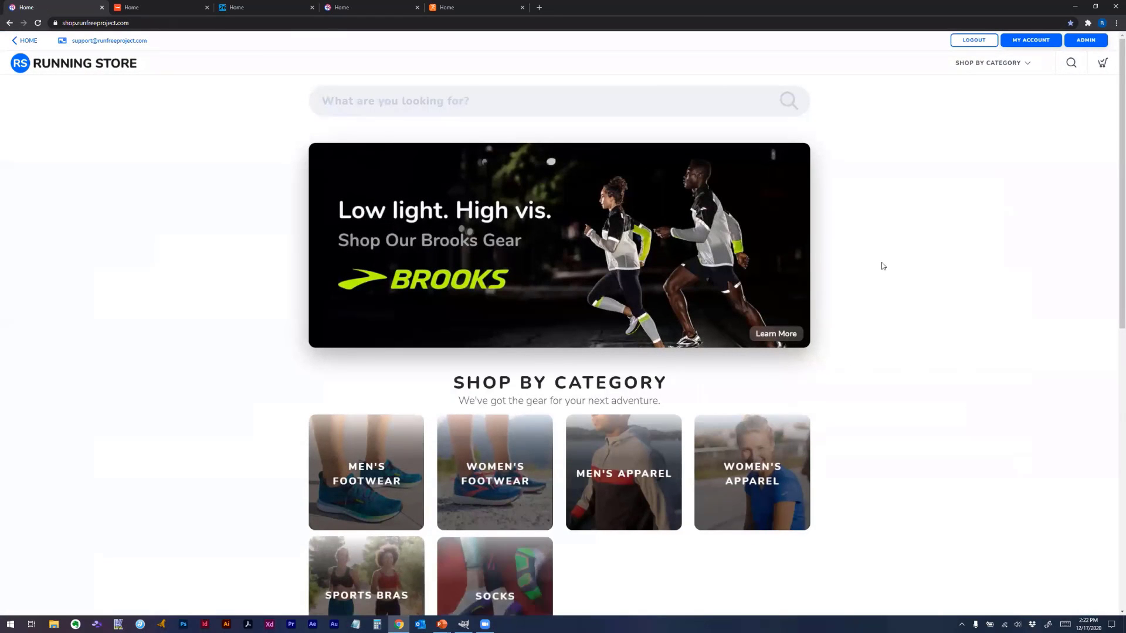
{"action": "scroll", "coordinate": [882, 264], "scroll_direction": "down", "scroll_amount": 2}
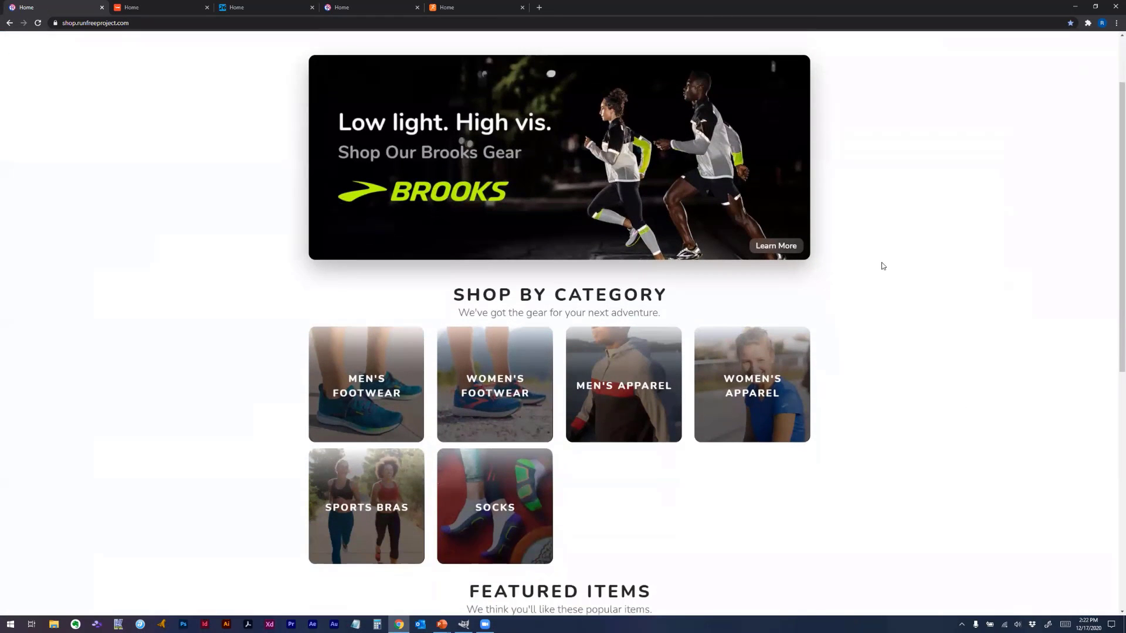
{"action": "scroll", "coordinate": [240, 160], "scroll_direction": "up", "scroll_amount": 2}
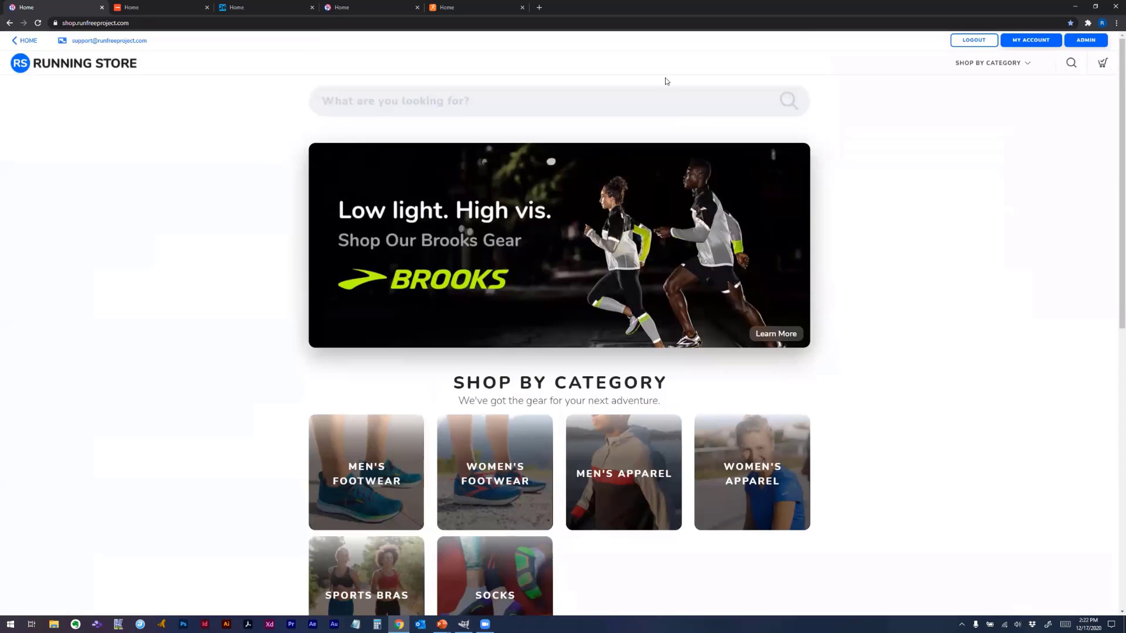
{"action": "left_click", "coordinate": [668, 105]}
{"action": "left_click", "coordinate": [727, 200]}
{"action": "scroll", "coordinate": [596, 270], "scroll_direction": "down", "scroll_amount": 2}
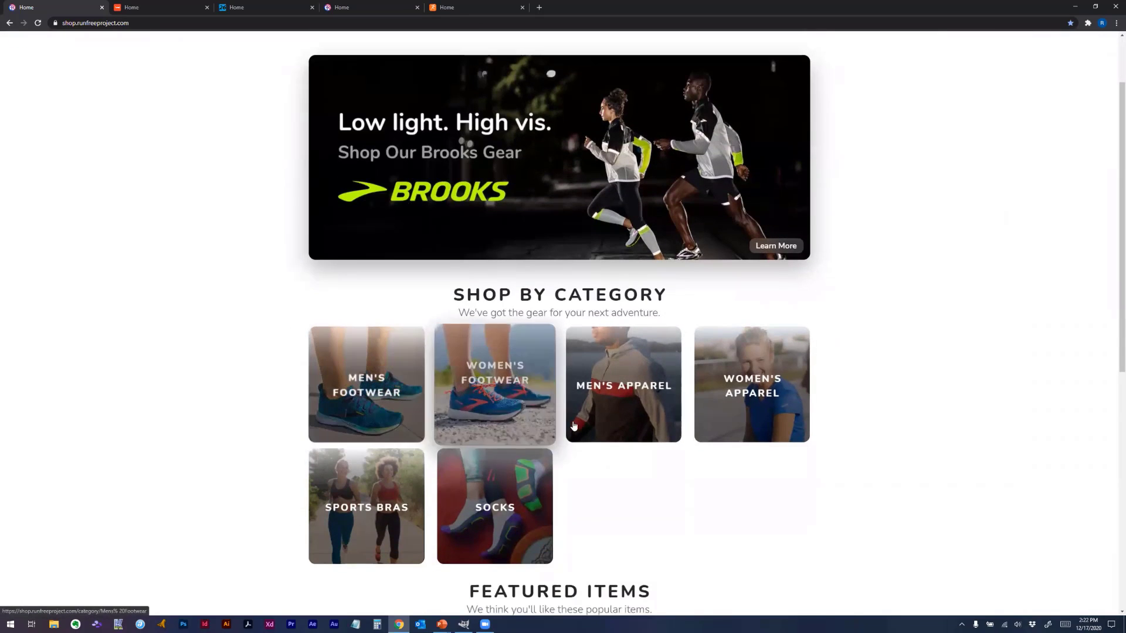
{"action": "scroll", "coordinate": [754, 508], "scroll_direction": "down", "scroll_amount": 1}
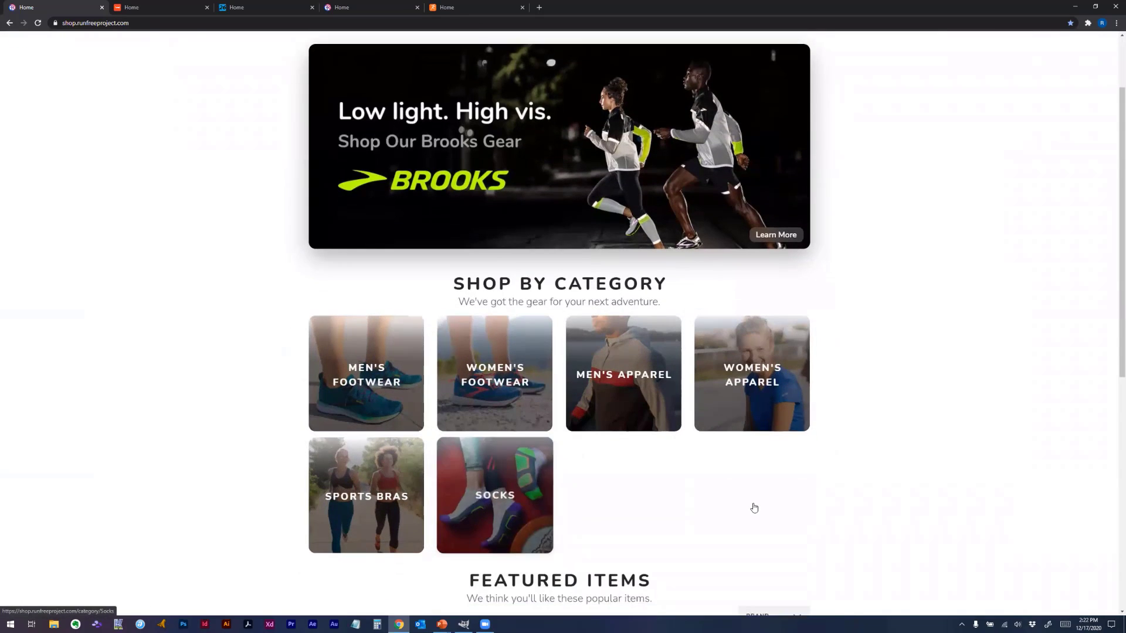
{"action": "scroll", "coordinate": [755, 508], "scroll_direction": "down", "scroll_amount": 4}
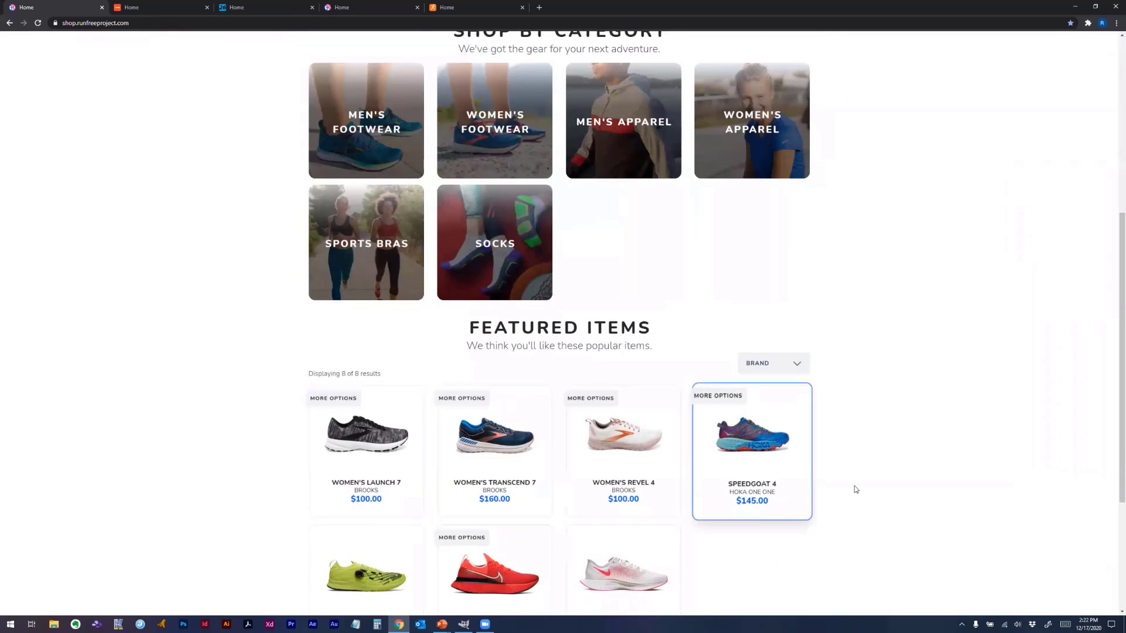
{"action": "scroll", "coordinate": [856, 489], "scroll_direction": "down", "scroll_amount": 4}
{"action": "scroll", "coordinate": [855, 490], "scroll_direction": "up", "scroll_amount": 2}
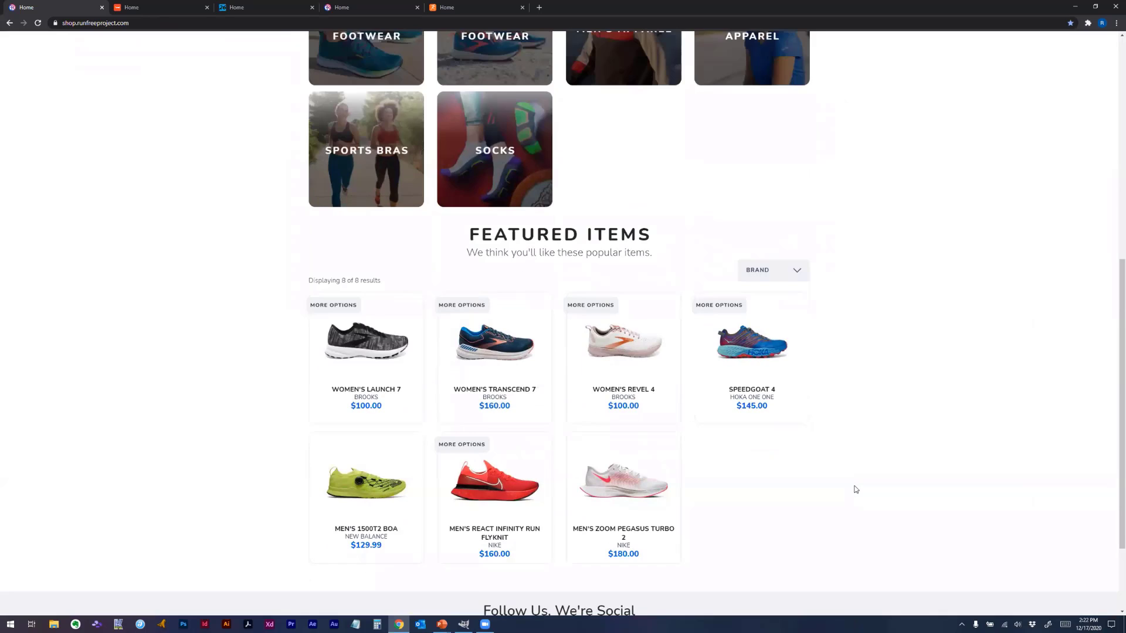
{"action": "scroll", "coordinate": [855, 489], "scroll_direction": "up", "scroll_amount": 8}
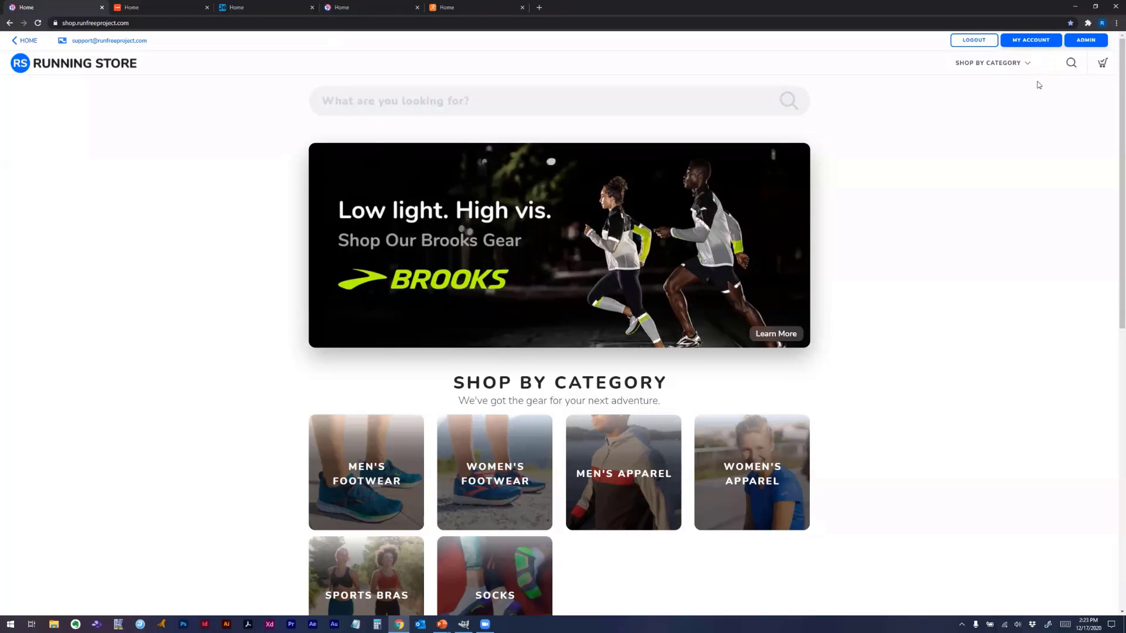
Go back to the store's admin area and open the Homepage settings to view the slide section
{"action": "left_click", "coordinate": [1082, 41]}
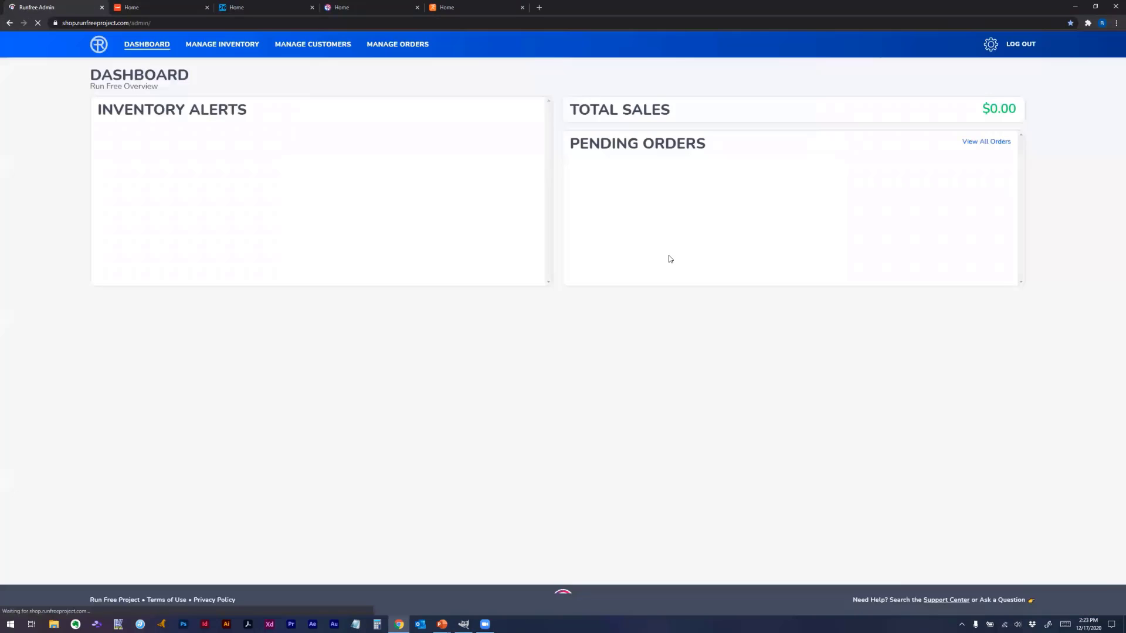
{"action": "left_click", "coordinate": [990, 45]}
{"action": "left_click", "coordinate": [938, 155]}
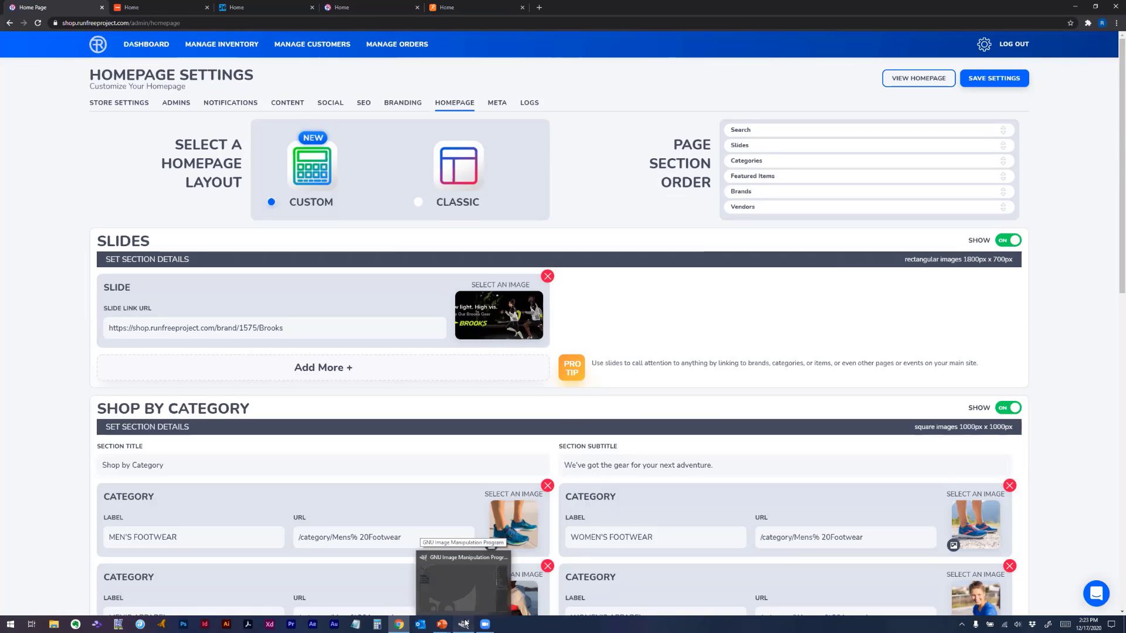
Switch to GIMP and open the recently used image slide example 1.jpg
{"action": "left_click", "coordinate": [463, 577]}
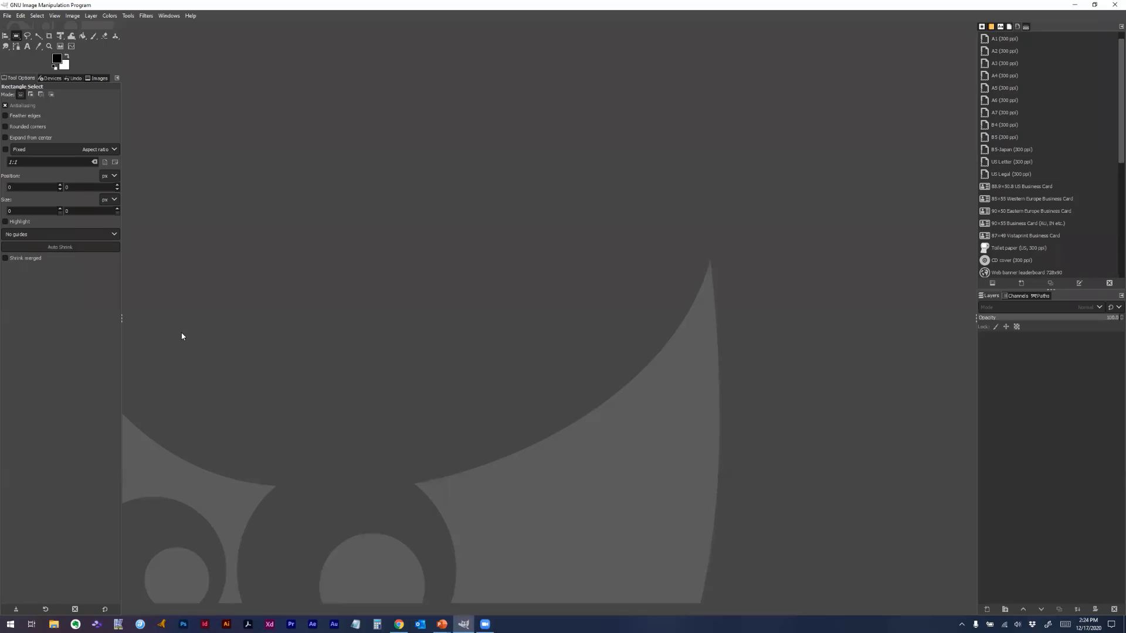
{"action": "left_click", "coordinate": [6, 15]}
{"action": "left_click", "coordinate": [55, 51]}
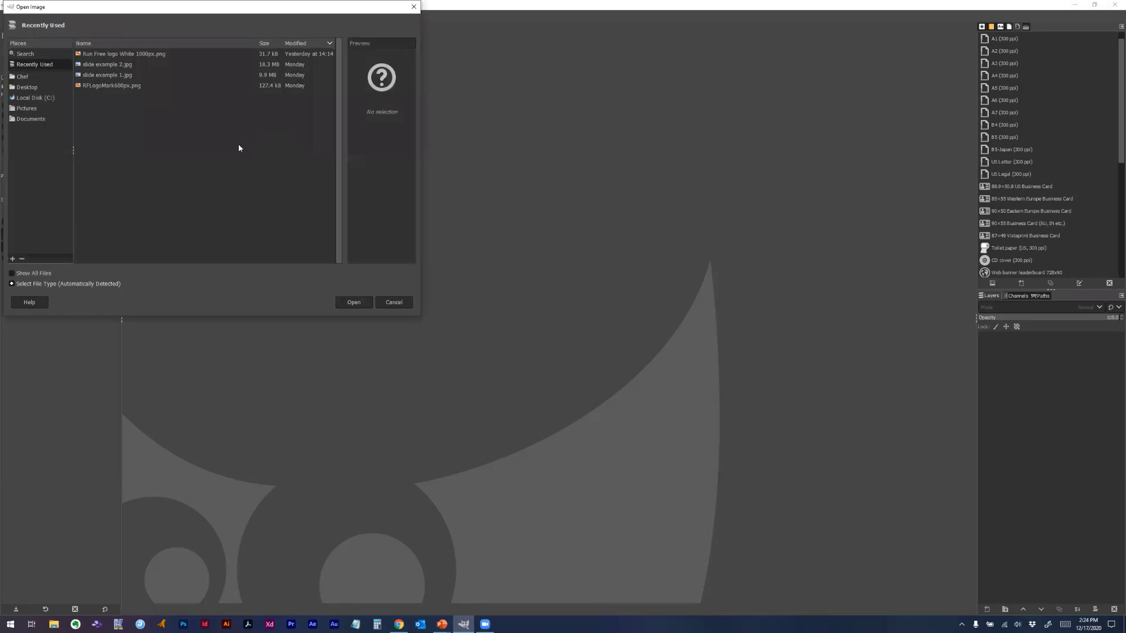
{"action": "left_click", "coordinate": [122, 75]}
{"action": "left_click", "coordinate": [354, 302]}
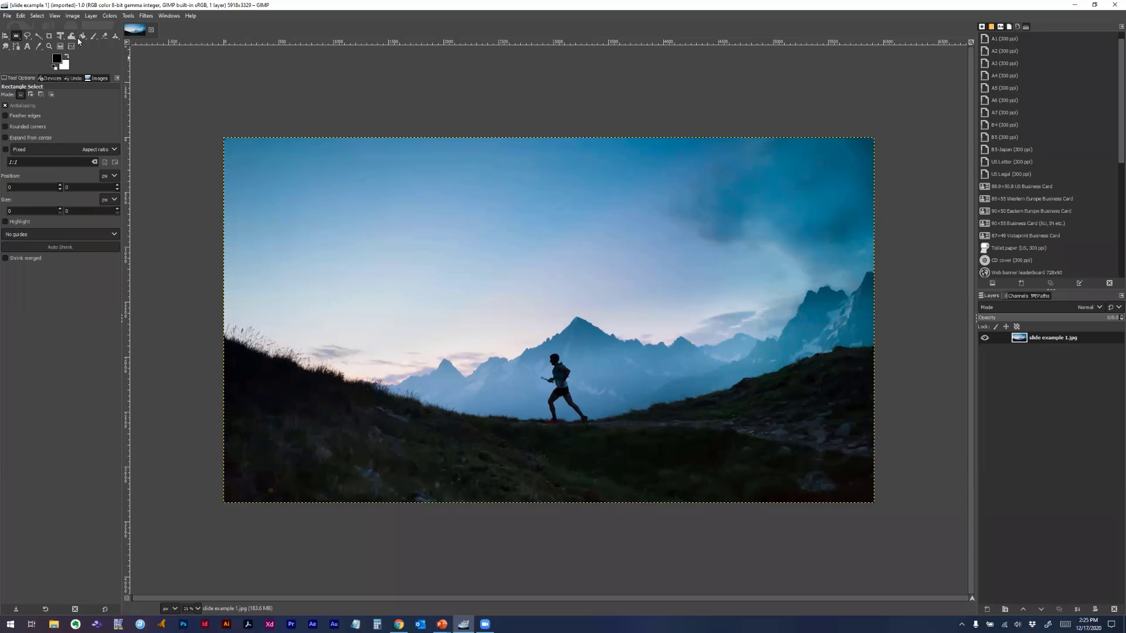
Scale the runner photo to a width of 2000 px, keeping its proportions
{"action": "left_click", "coordinate": [76, 18]}
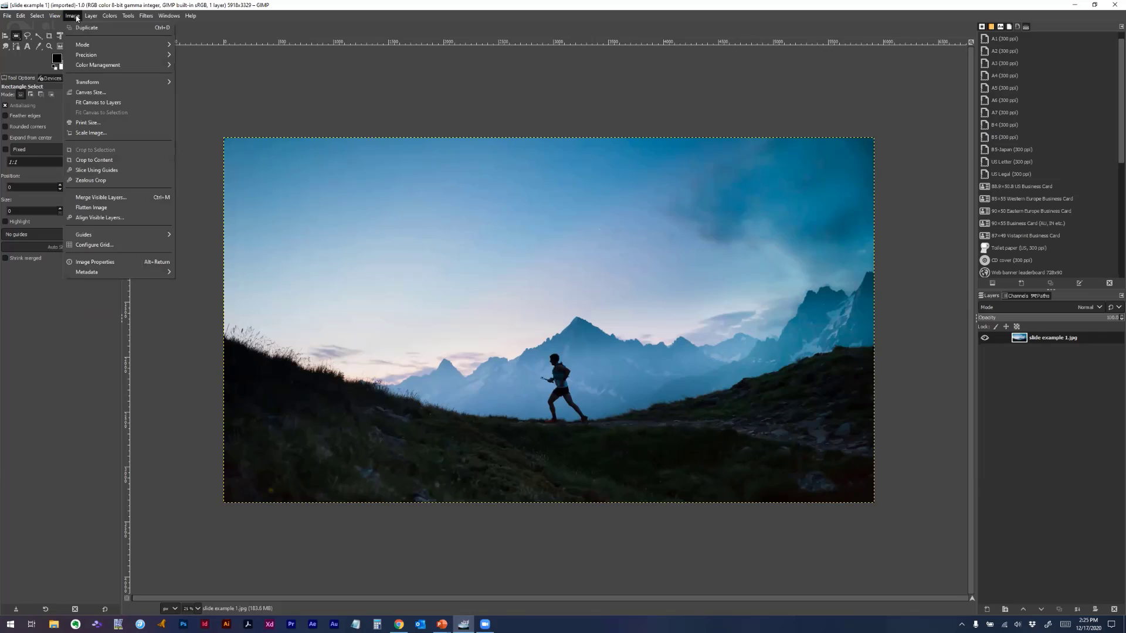
{"action": "left_click", "coordinate": [104, 135]}
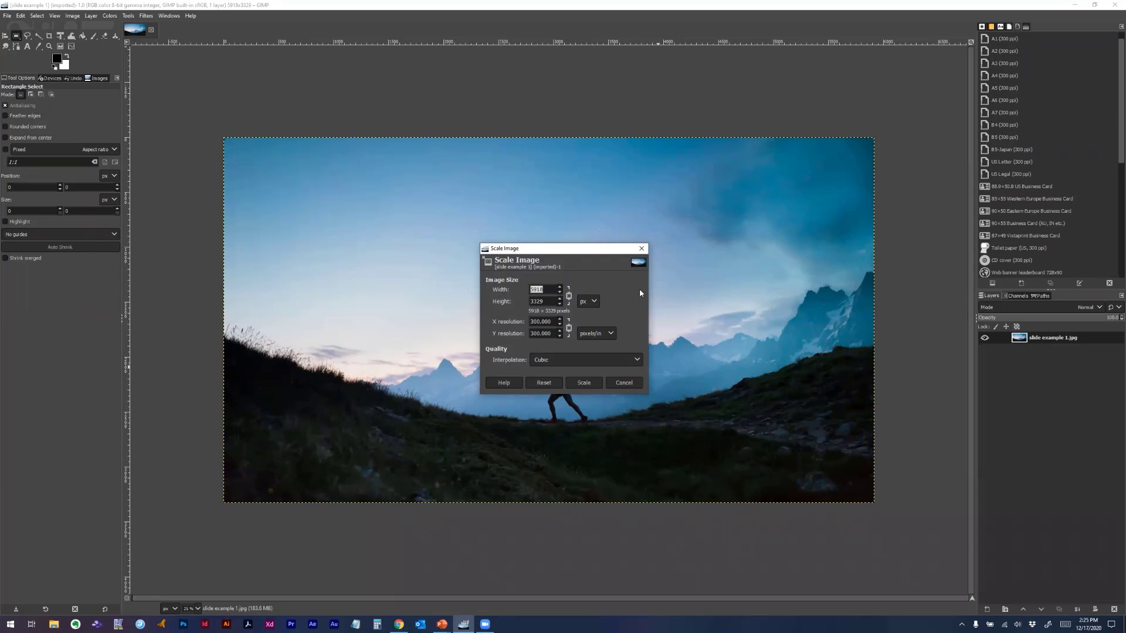
{"action": "type", "text": "2000"}
{"action": "left_click", "coordinate": [569, 296]}
{"action": "left_click", "coordinate": [570, 298]}
{"action": "left_click", "coordinate": [592, 382]}
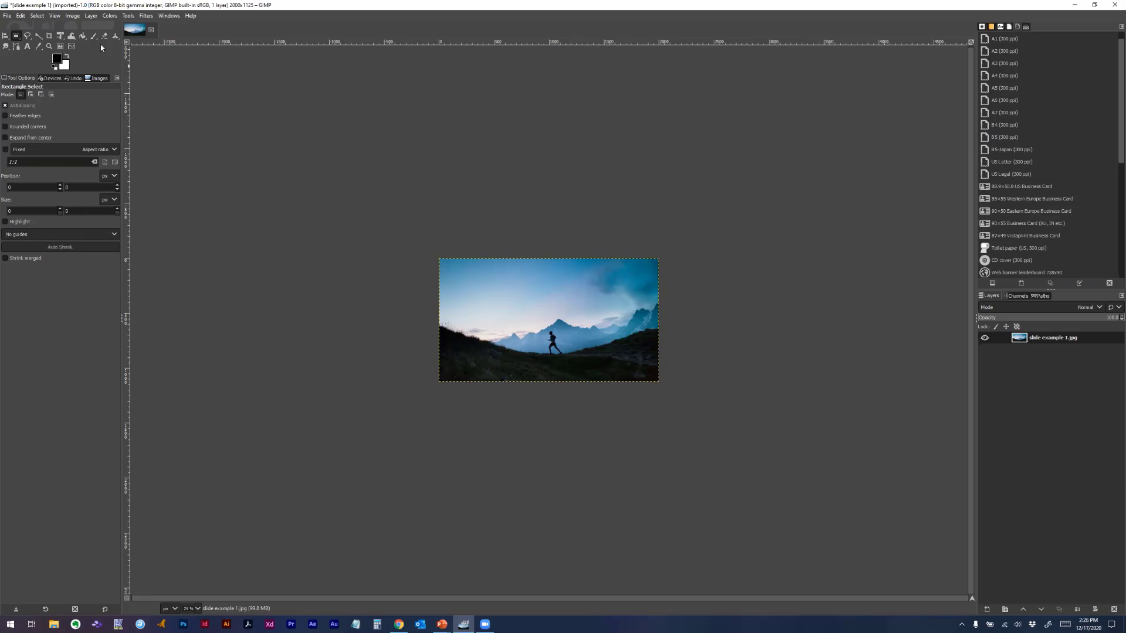
Set up the Crop tool with a fixed size of 1800x700 px
{"action": "left_click", "coordinate": [50, 37]}
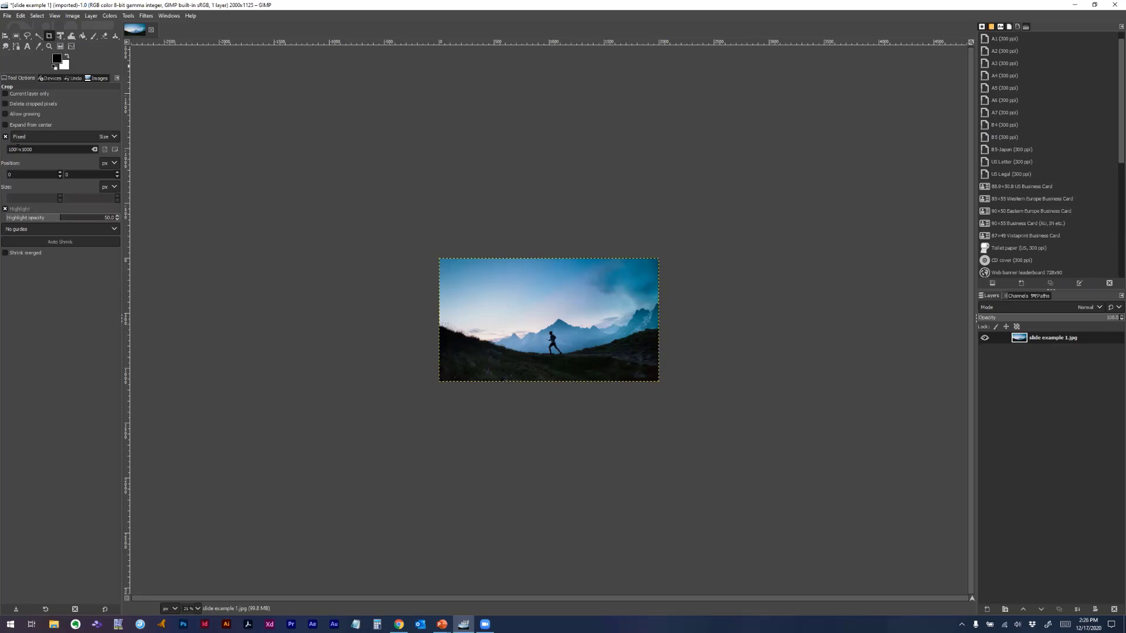
{"action": "left_click", "coordinate": [52, 137]}
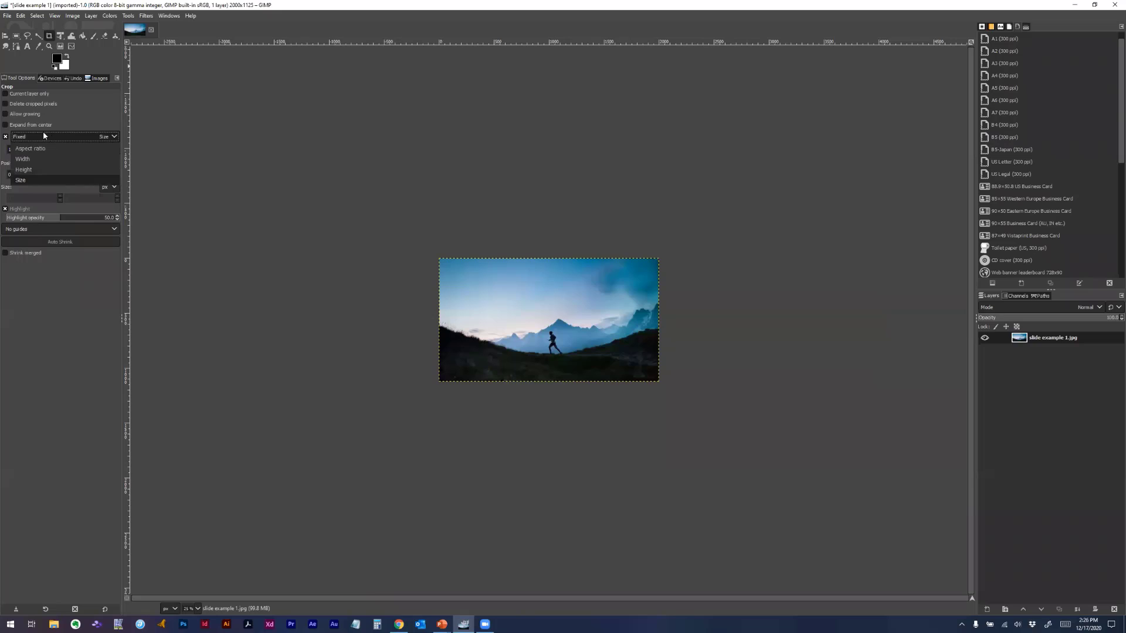
{"action": "left_click", "coordinate": [43, 136]}
{"action": "left_click", "coordinate": [17, 149]}
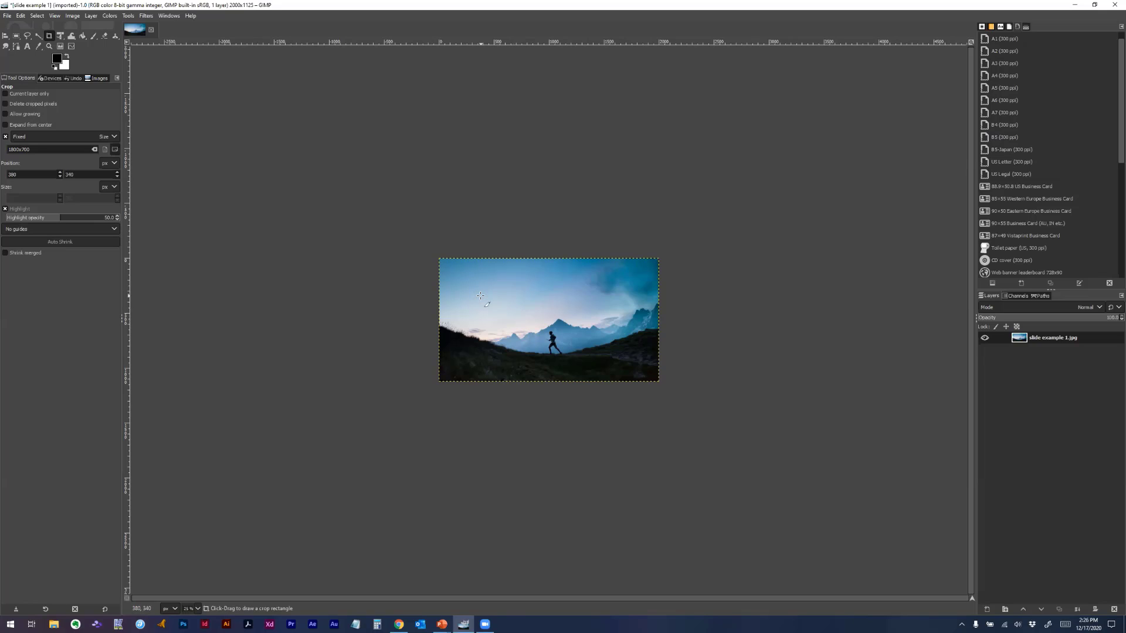
Try an 1800x700 px crop around the runner and mountains, and undo it
{"action": "left_click_drag", "start_coordinate": [480, 293], "coordinate": [532, 340]}
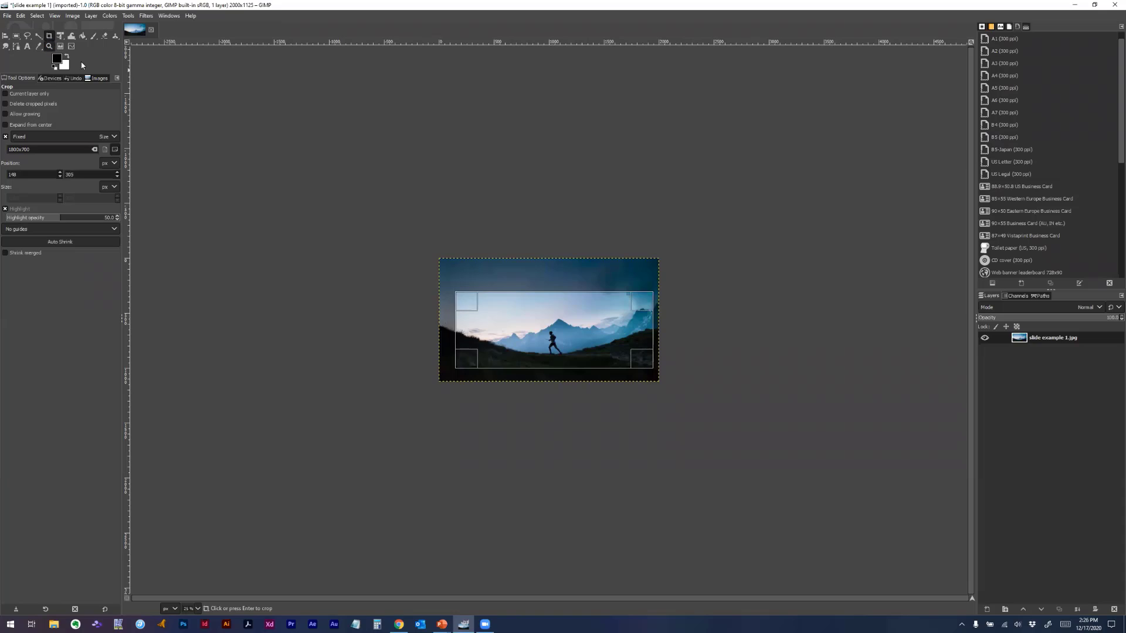
{"action": "left_click", "coordinate": [49, 46]}
{"action": "left_click", "coordinate": [548, 312]}
{"action": "left_click", "coordinate": [548, 312]}
{"action": "left_click", "coordinate": [548, 312]}
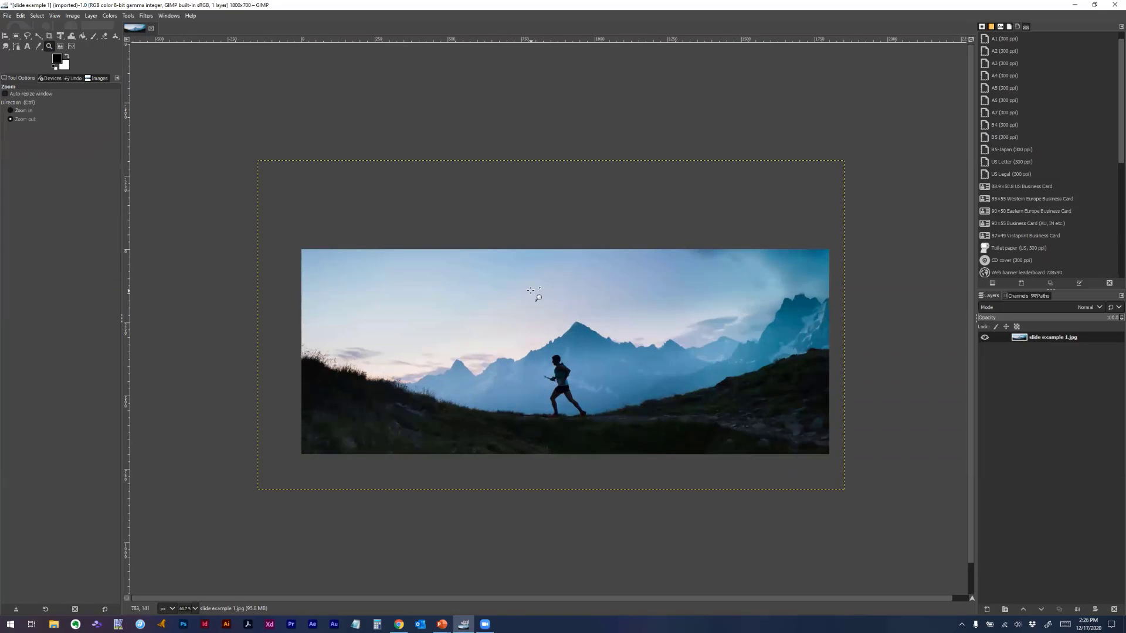
{"action": "key", "text": "ctrl+z"}
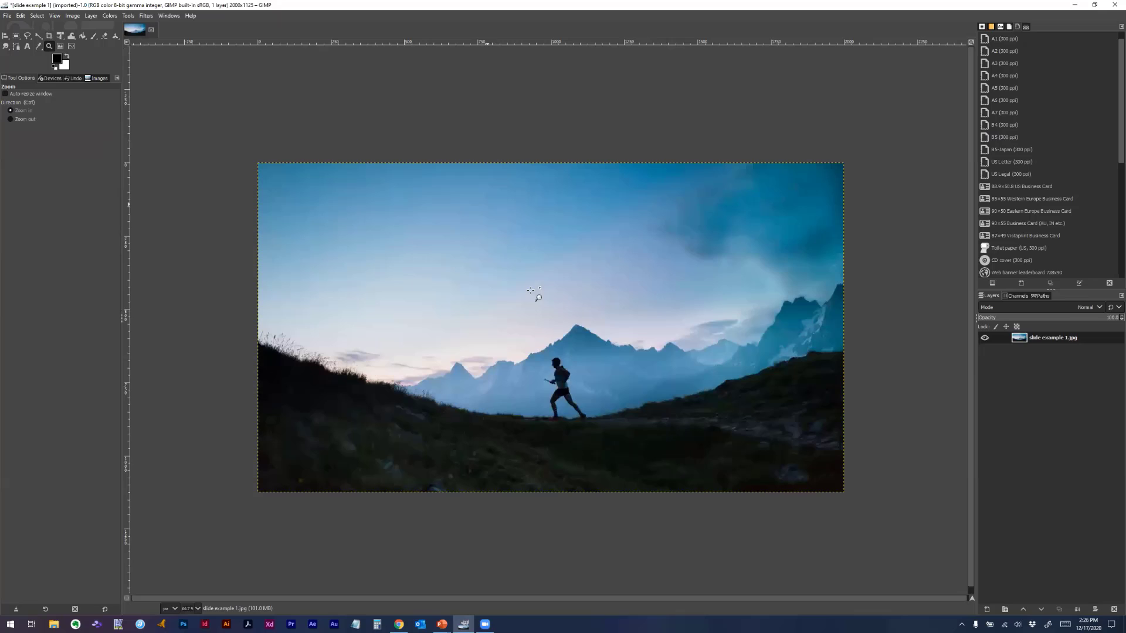
Crop the photo to 1800x700 px, framing the runner, mountain peak and hillside with the area starting about 307 px down
{"action": "left_click", "coordinate": [50, 36]}
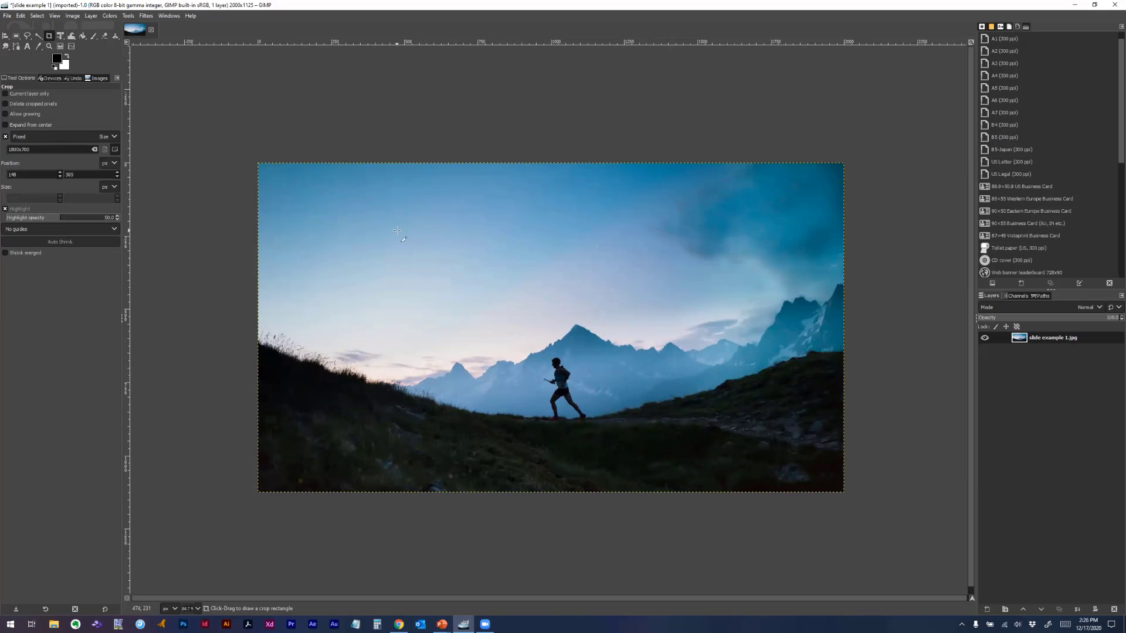
{"action": "mouse_move", "coordinate": [397, 230]}
{"action": "left_mouse_down"}
{"action": "mouse_move", "coordinate": [530, 315]}
{"action": "mouse_move", "coordinate": [519, 350]}
{"action": "mouse_move", "coordinate": [540, 373]}
{"action": "left_mouse_up"}
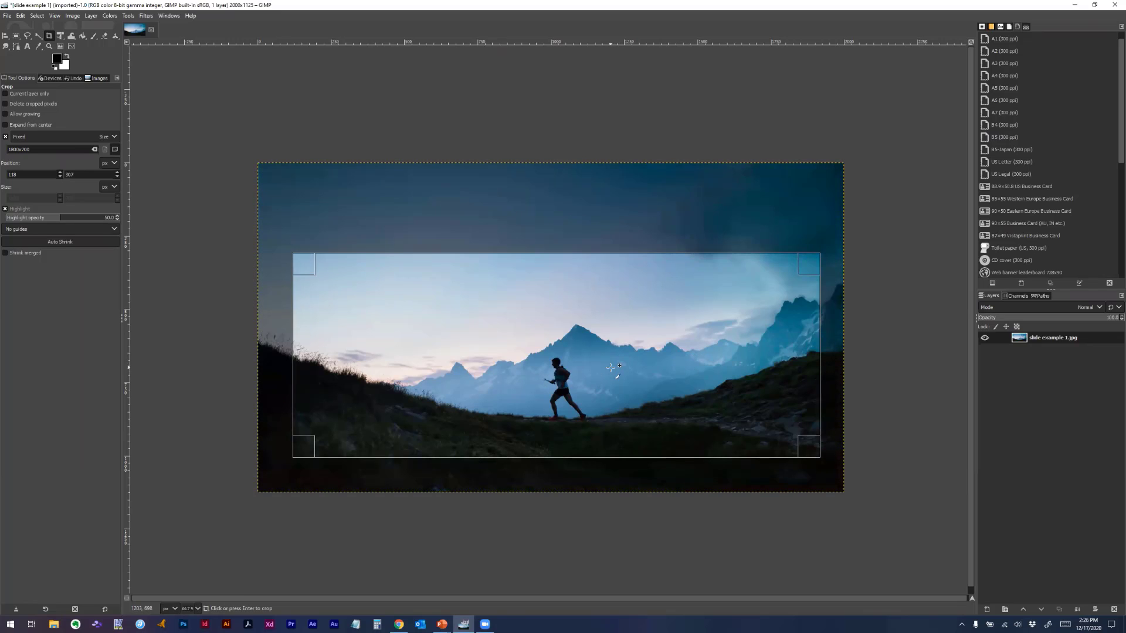
{"action": "key", "text": "Return"}
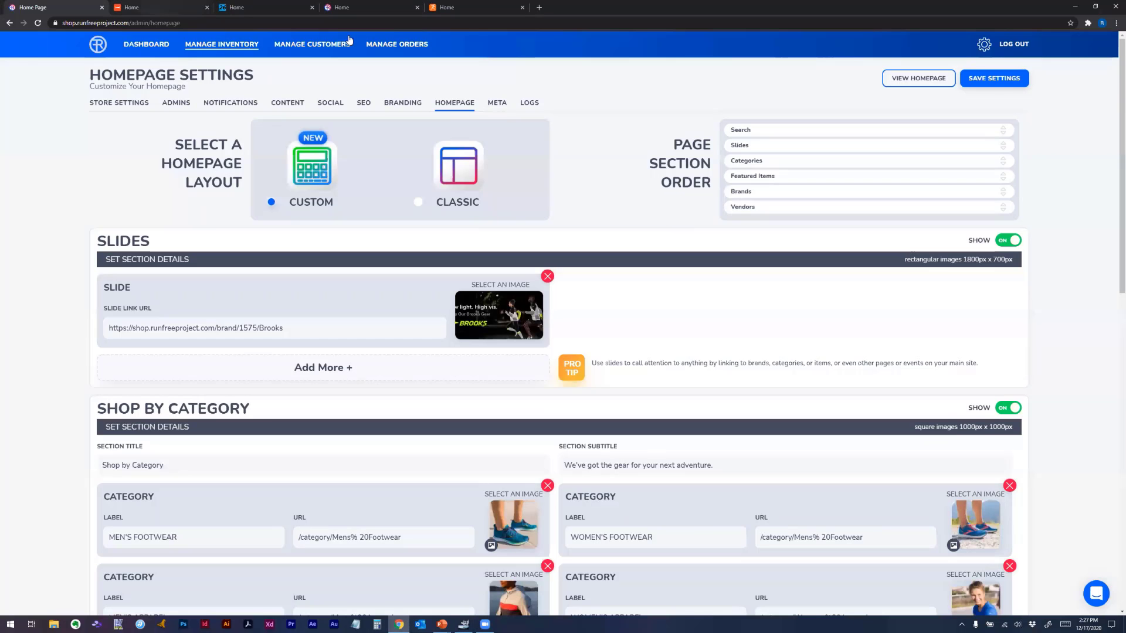
View the slides on the Blue Ox Online Store homepage in the browser, and return to GIMP
{"action": "left_click", "coordinate": [367, 7]}
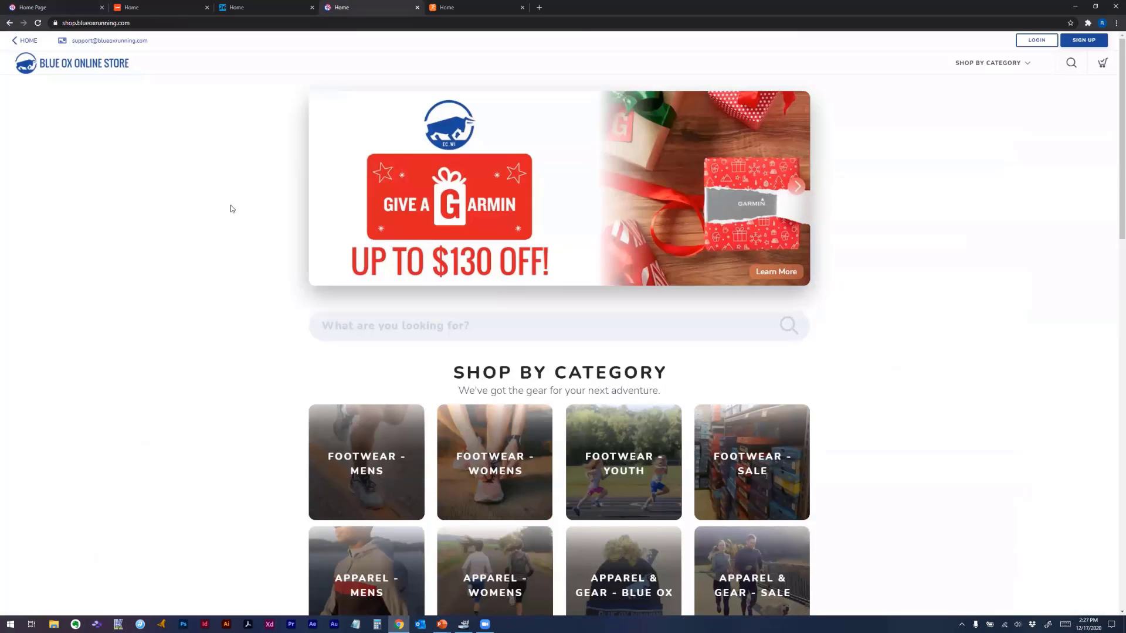
{"action": "left_click", "coordinate": [323, 187]}
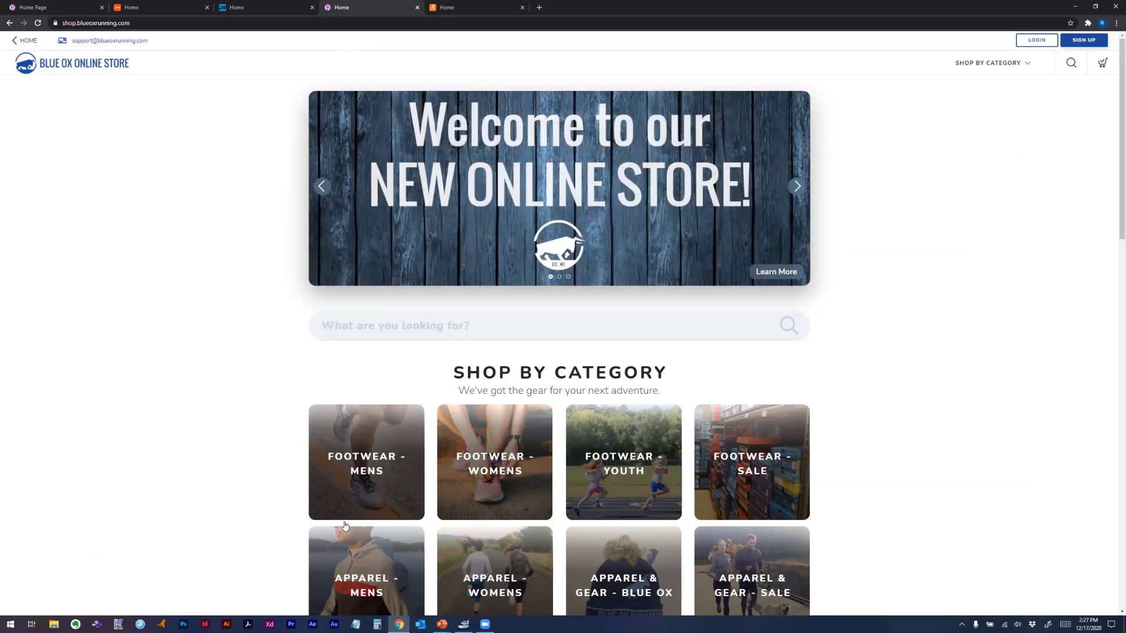
{"action": "left_click", "coordinate": [464, 624]}
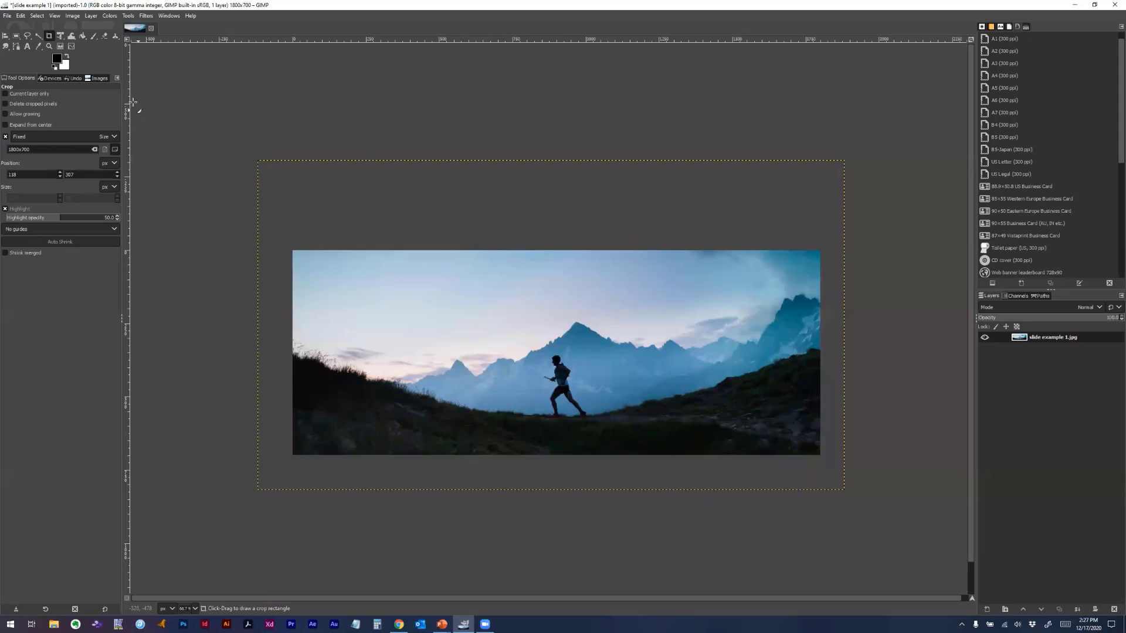
Choose the Gradient tool and set its opacity to 100
{"action": "right_click", "coordinate": [83, 37]}
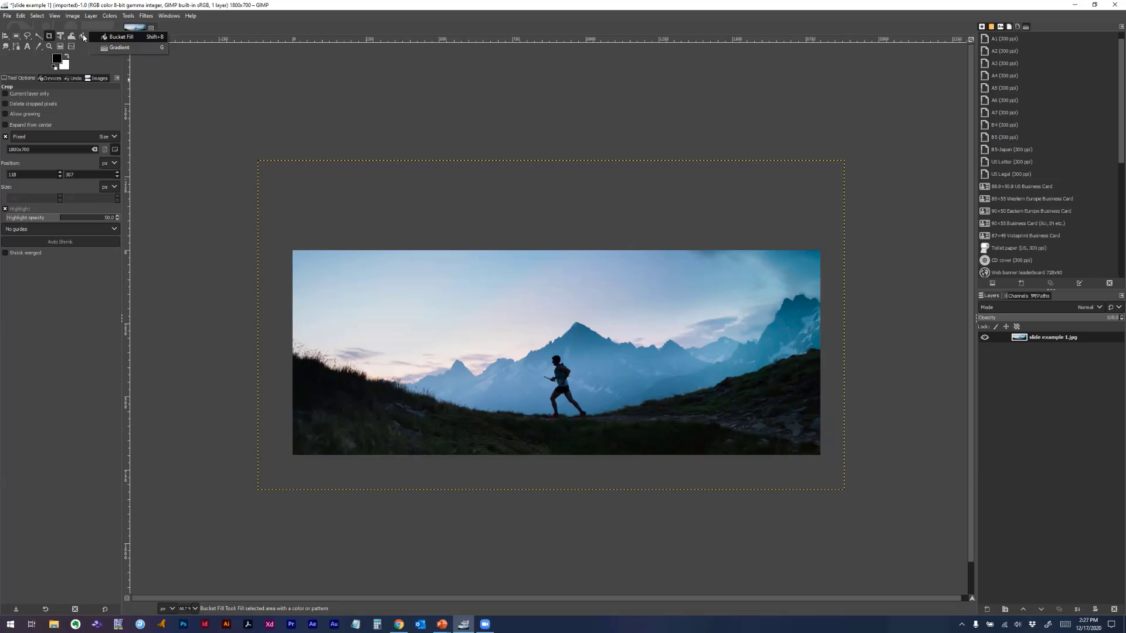
{"action": "left_click", "coordinate": [107, 47]}
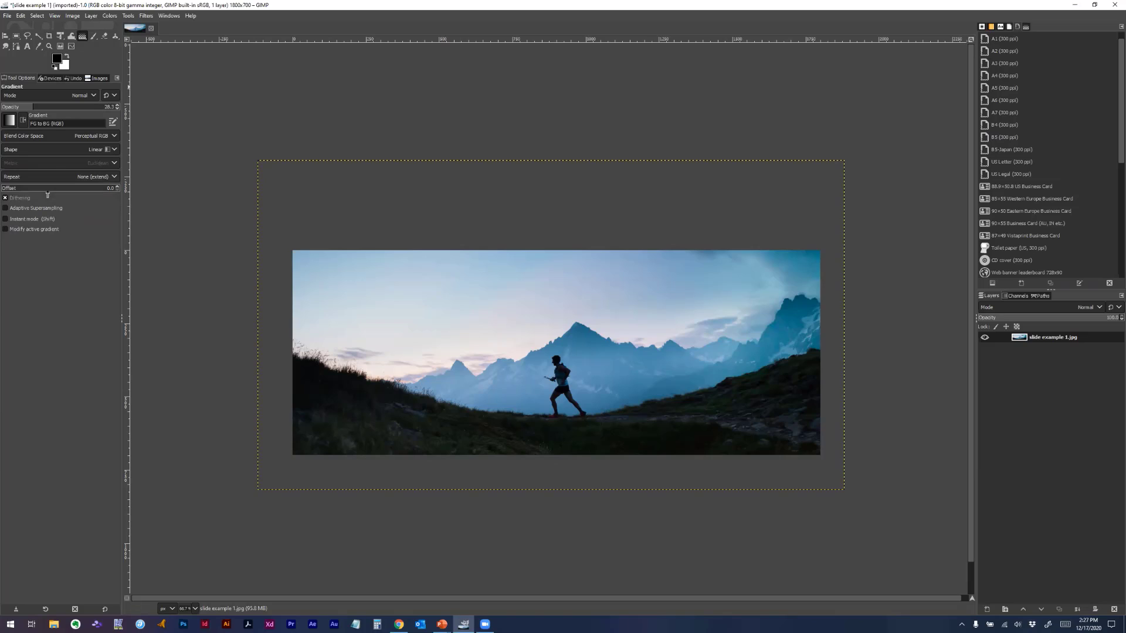
{"action": "left_click", "coordinate": [31, 108]}
{"action": "left_click_drag", "start_coordinate": [30, 108], "coordinate": [131, 117]}
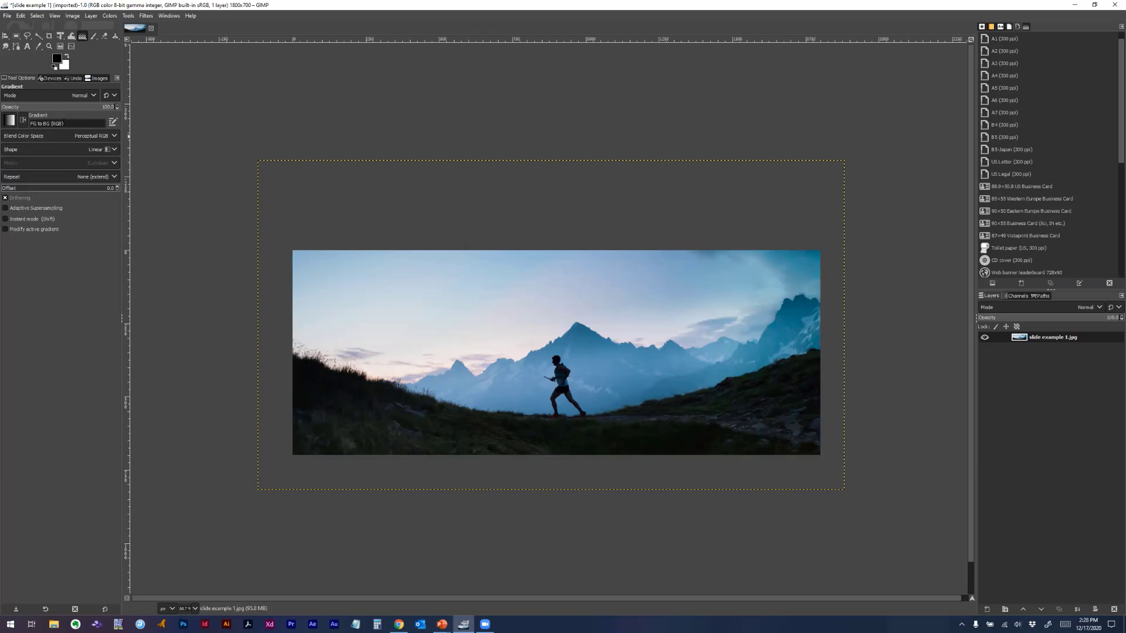
Open the logo image RFLogoMark600px.png from the Sprint Webinar 1 folder alongside the slide photo
{"action": "left_click", "coordinate": [7, 17]}
{"action": "left_click", "coordinate": [38, 51]}
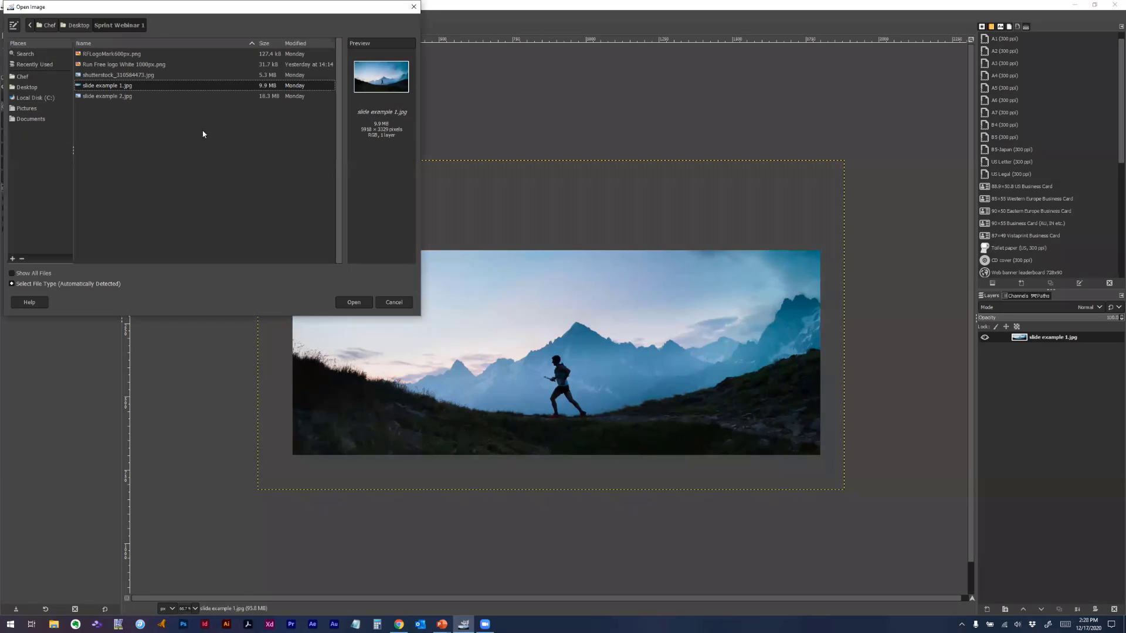
{"action": "left_click", "coordinate": [115, 56]}
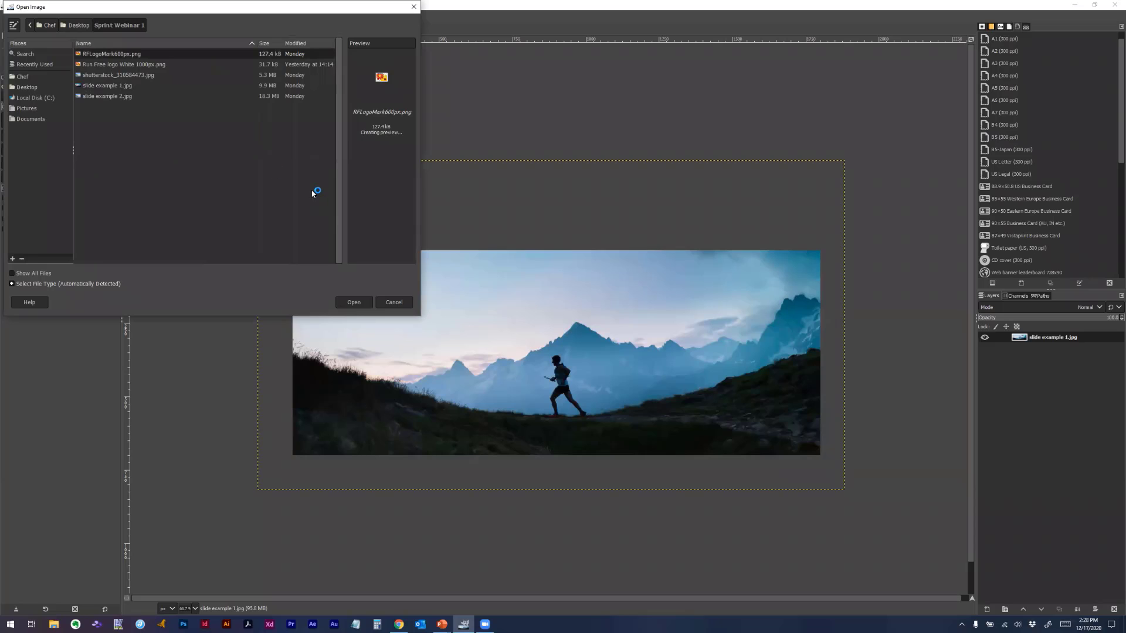
{"action": "left_click", "coordinate": [352, 302]}
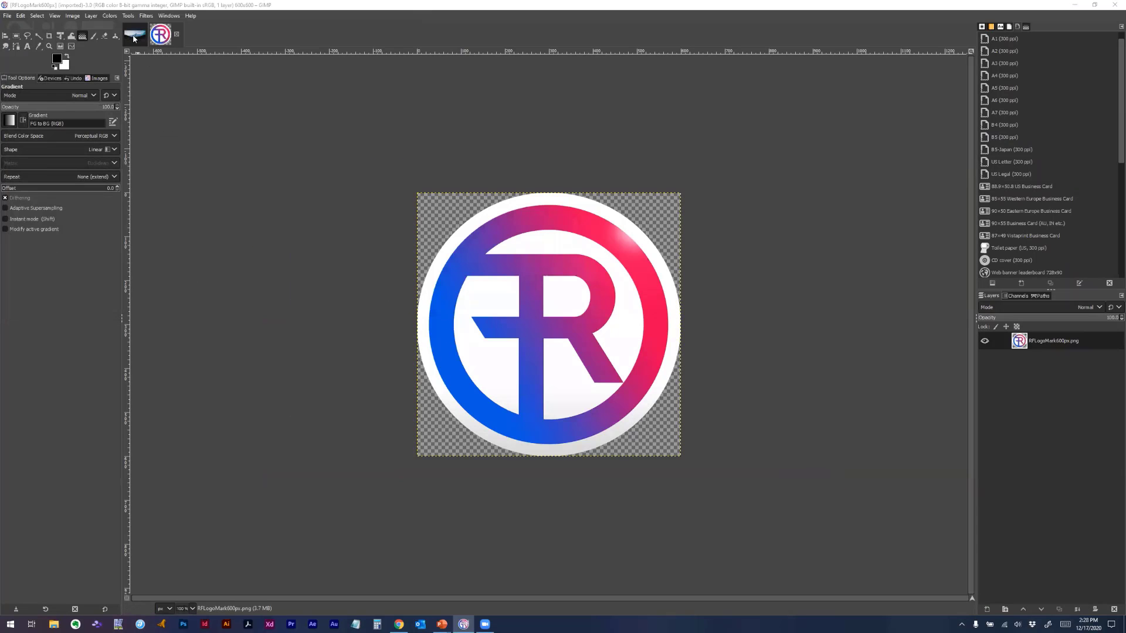
Sample the pinkish red from the logo's ring as the foreground color with the Color Picker
{"action": "left_click", "coordinate": [134, 37]}
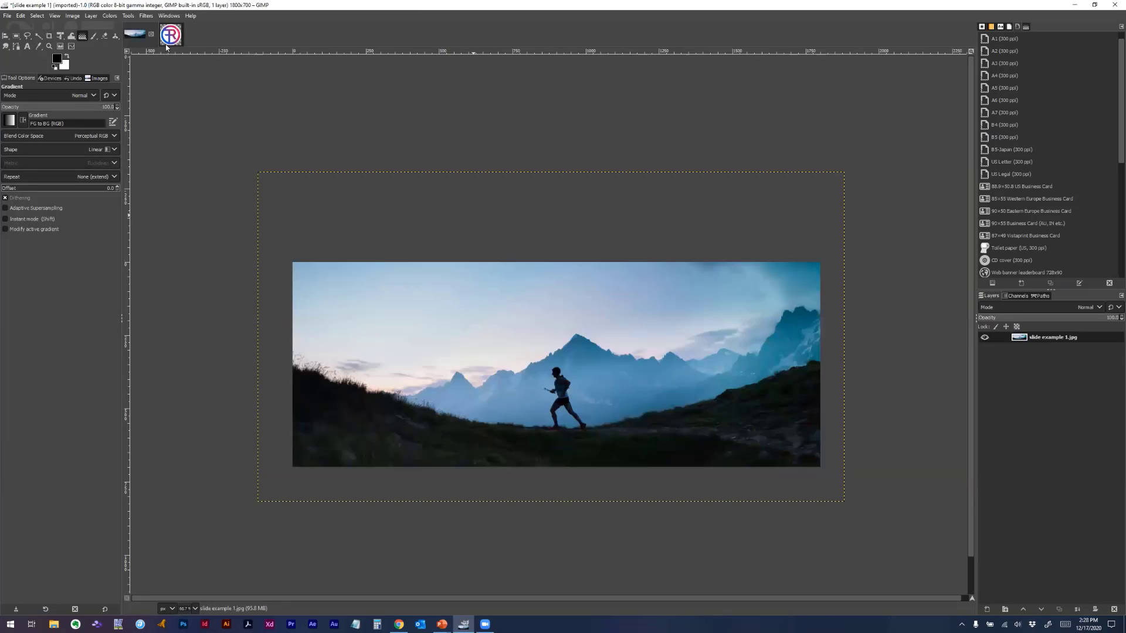
{"action": "key", "text": "alt+2"}
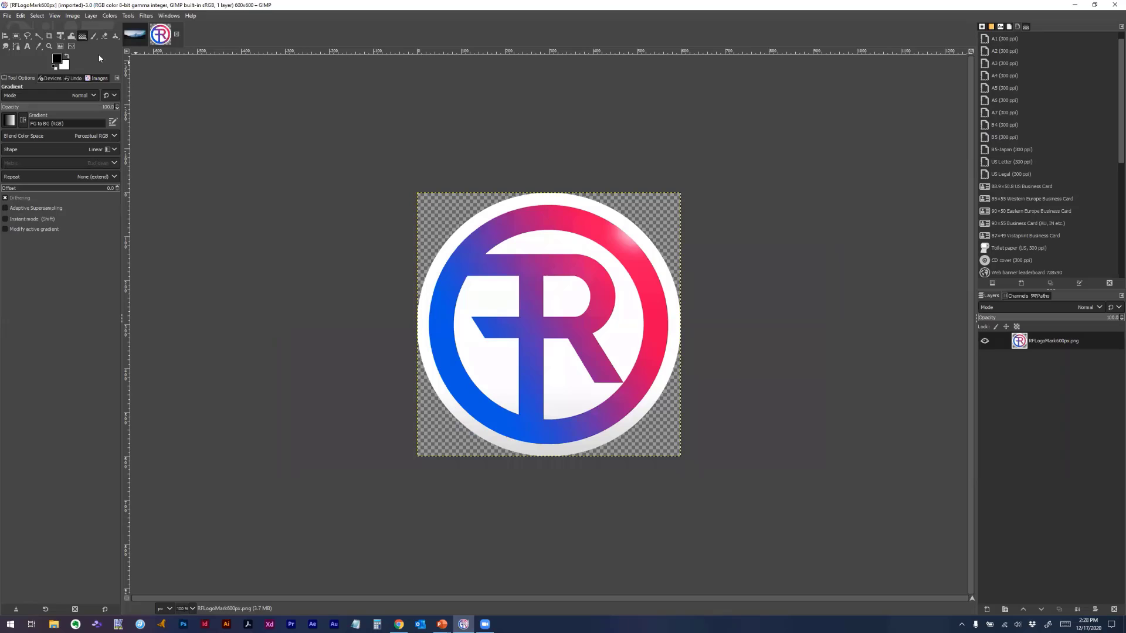
{"action": "left_click", "coordinate": [39, 47]}
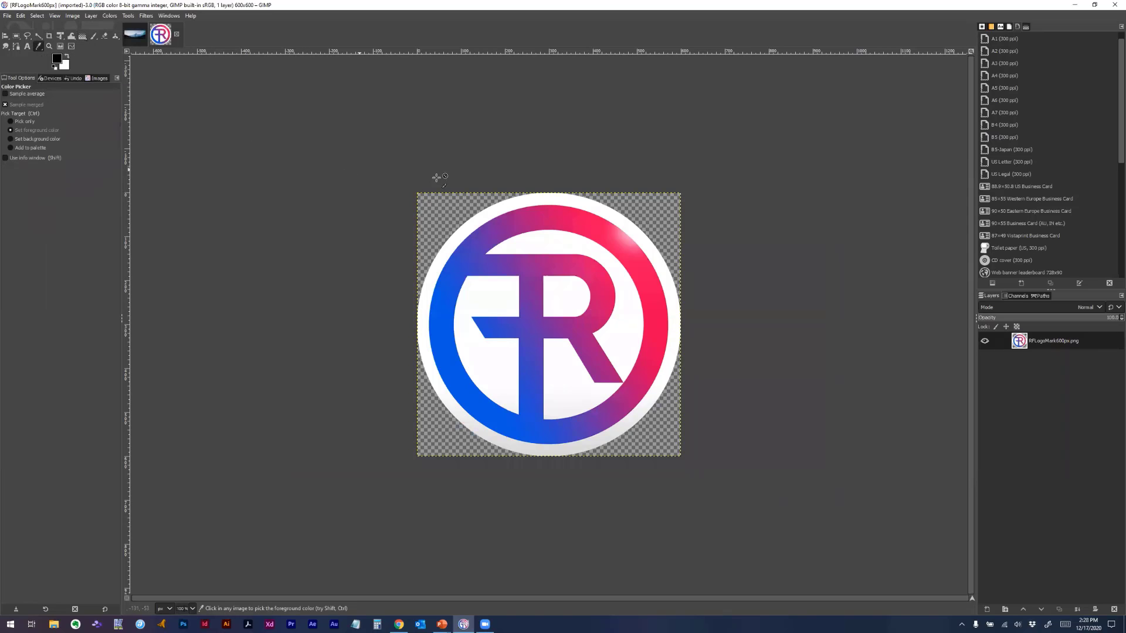
{"action": "left_click", "coordinate": [642, 267]}
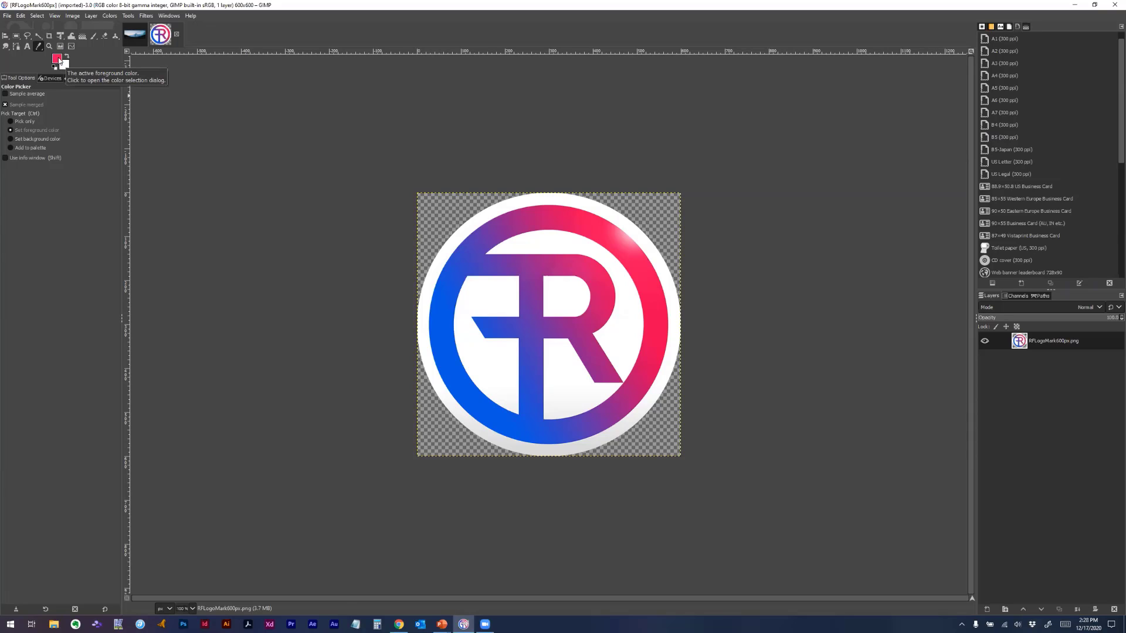
Swap the foreground and background colors so white is the foreground and the sampled red the background
{"action": "left_click", "coordinate": [135, 38]}
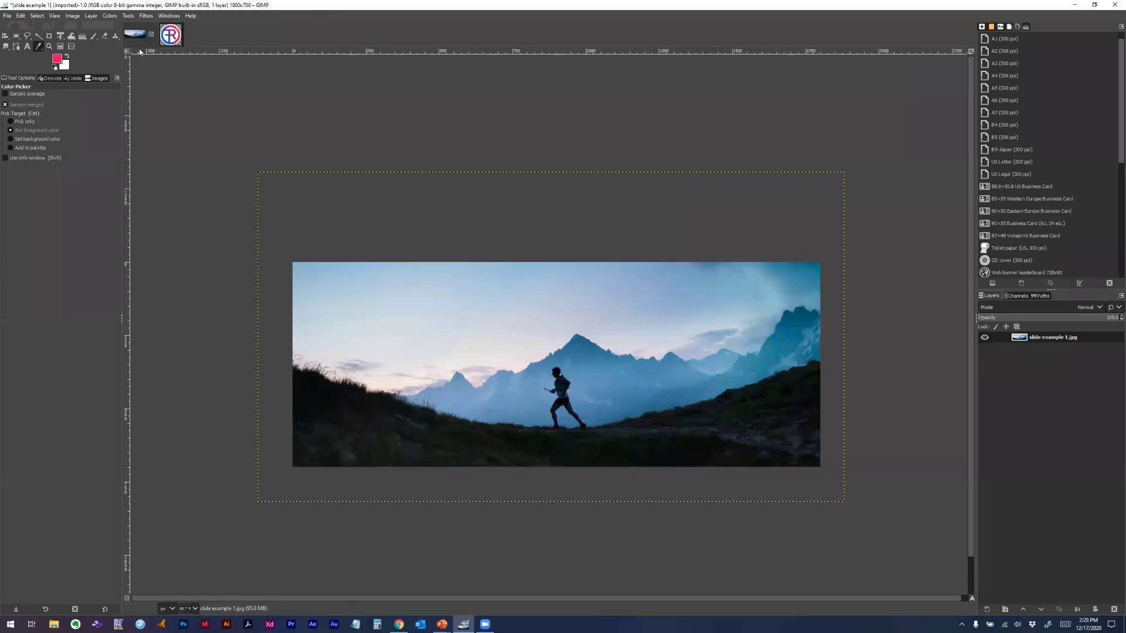
{"action": "left_click", "coordinate": [171, 36]}
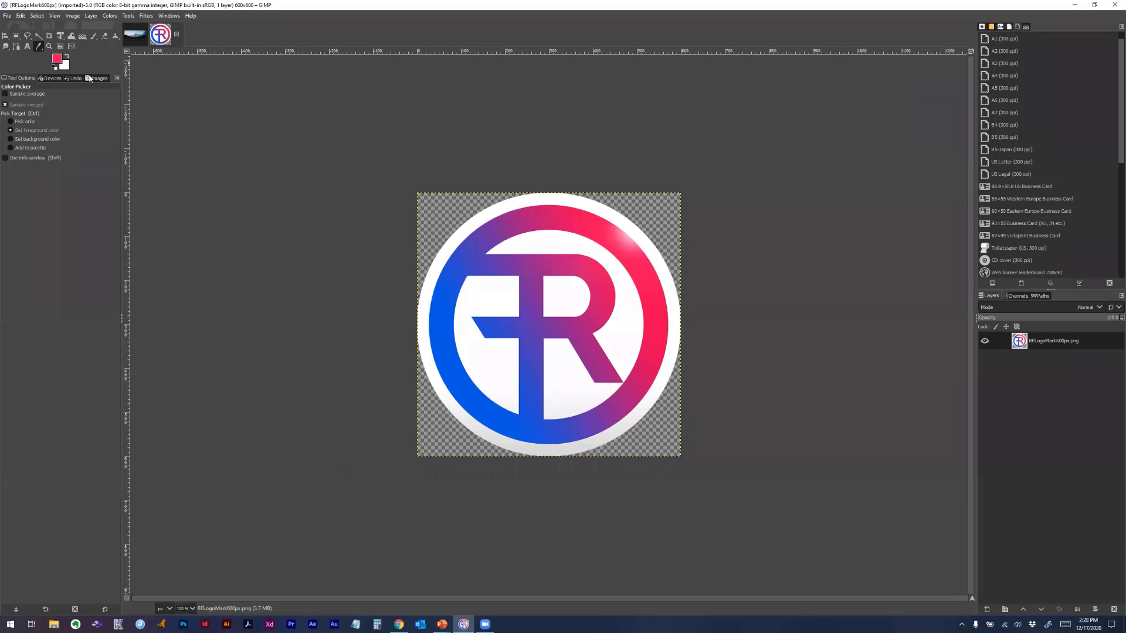
{"action": "right_click", "coordinate": [458, 385]}
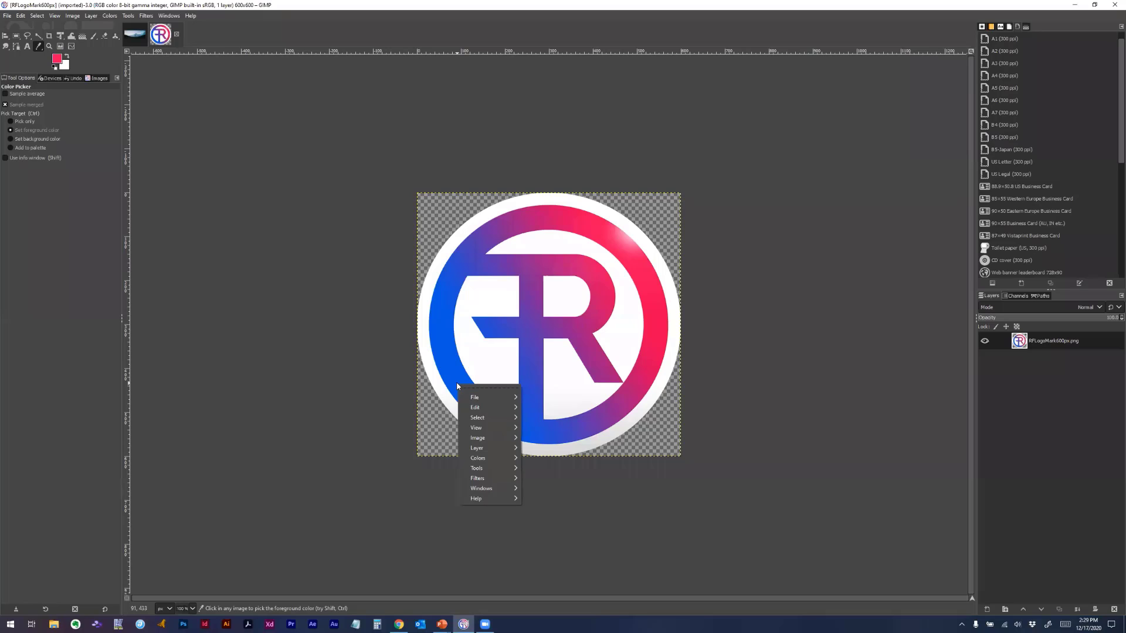
{"action": "left_click", "coordinate": [335, 283]}
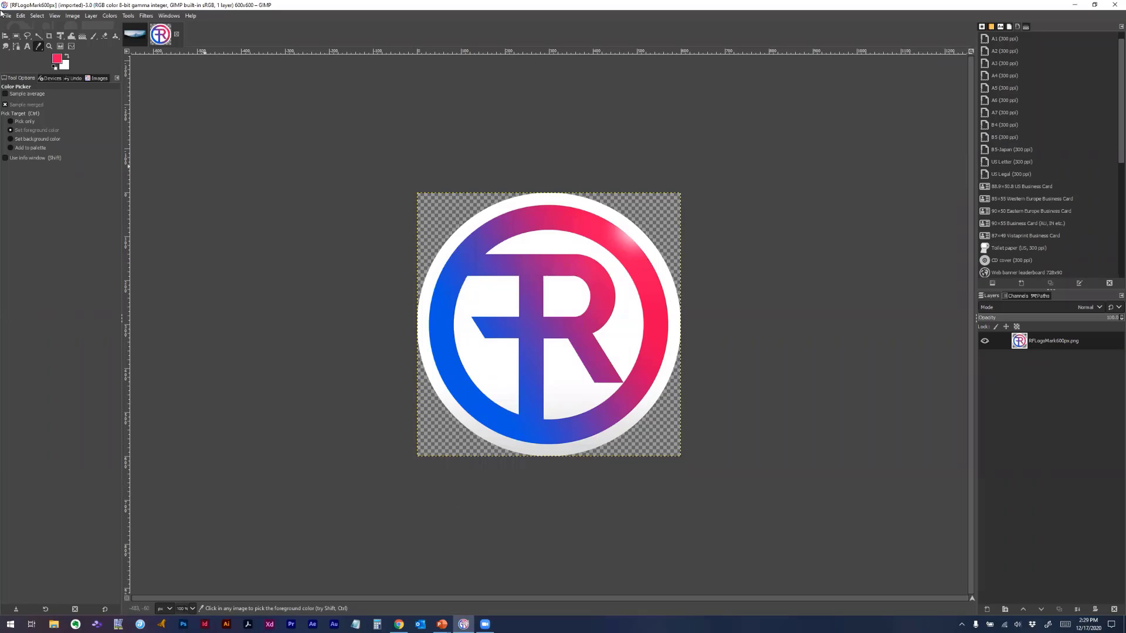
{"action": "left_click", "coordinate": [65, 55]}
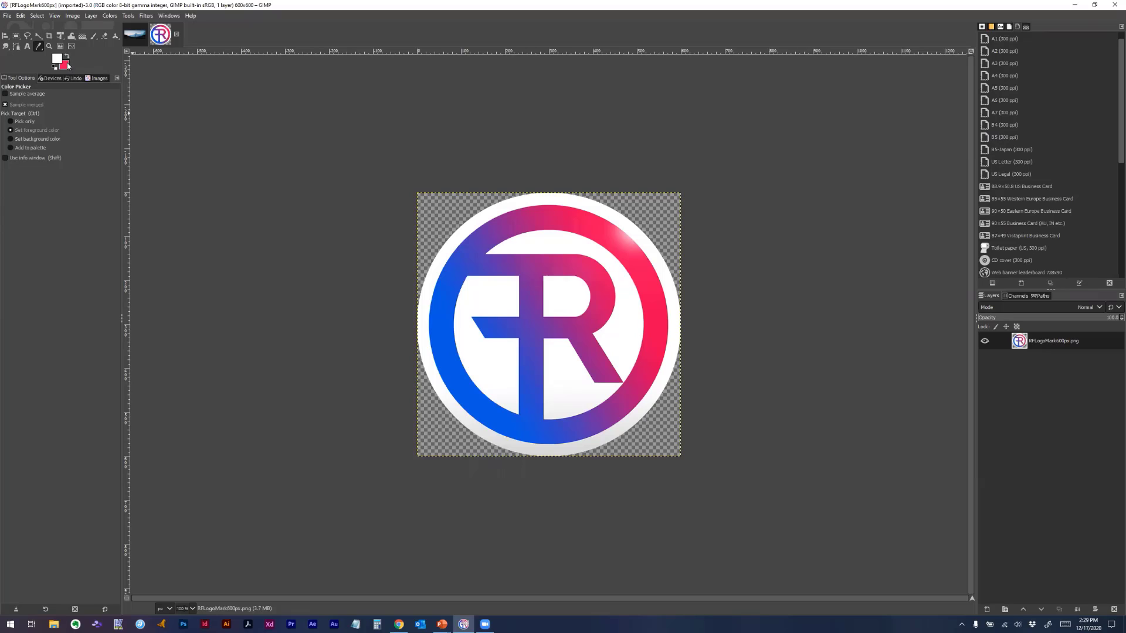
Sample the logo ring's blue and pinkish red with the Color Picker, setting red as the foreground and blue as the background
{"action": "left_click", "coordinate": [451, 371]}
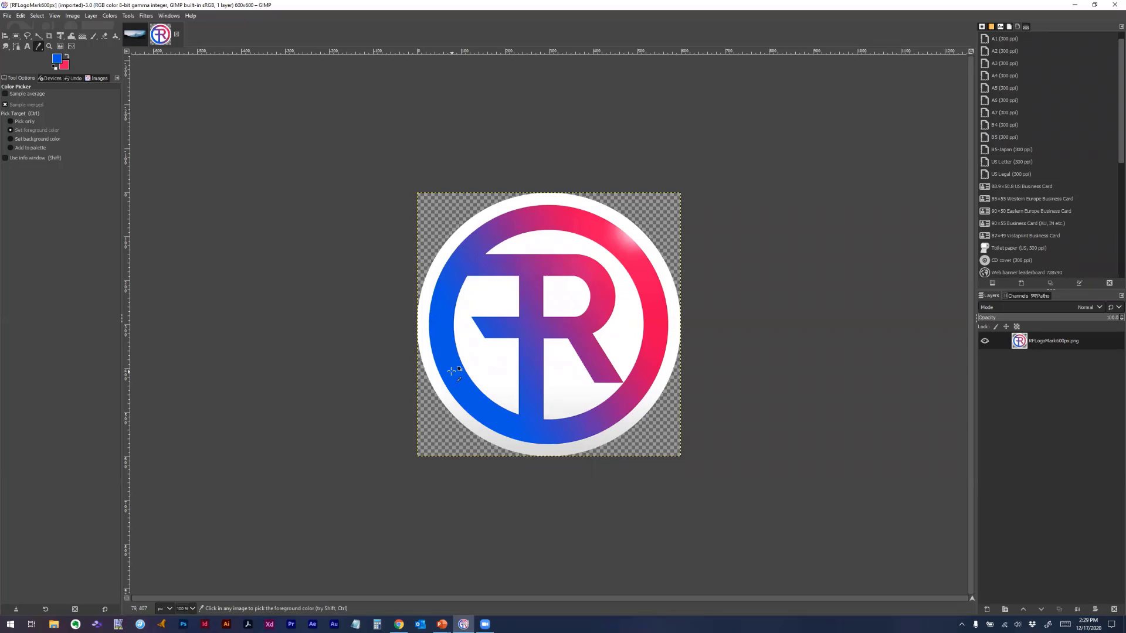
{"action": "left_click", "coordinate": [67, 57]}
{"action": "left_click", "coordinate": [453, 376]}
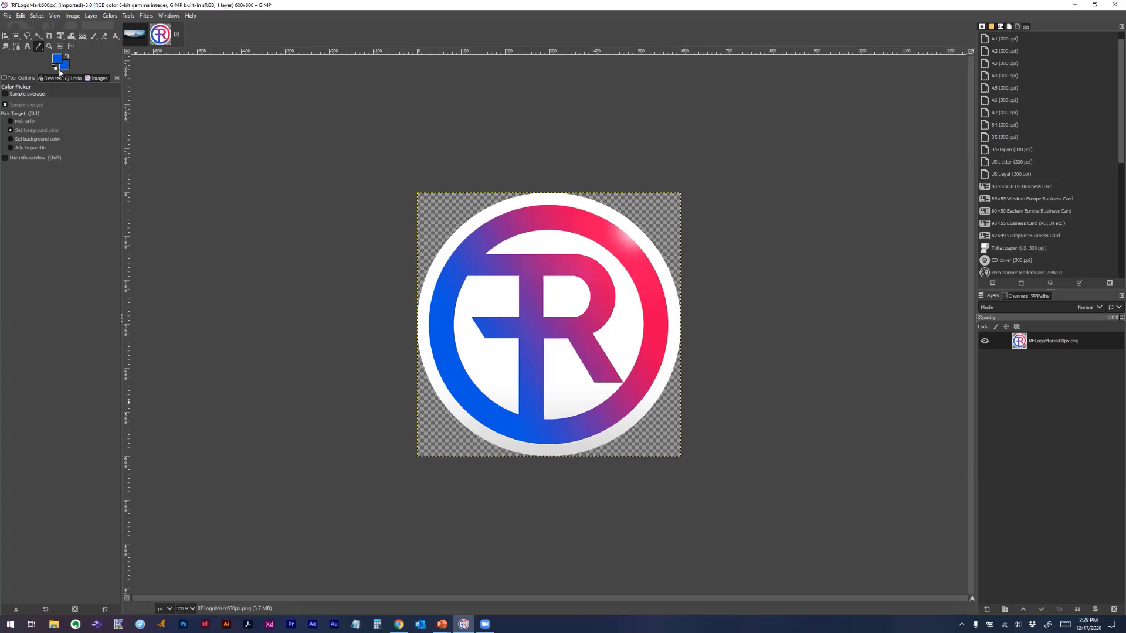
{"action": "left_click", "coordinate": [651, 290]}
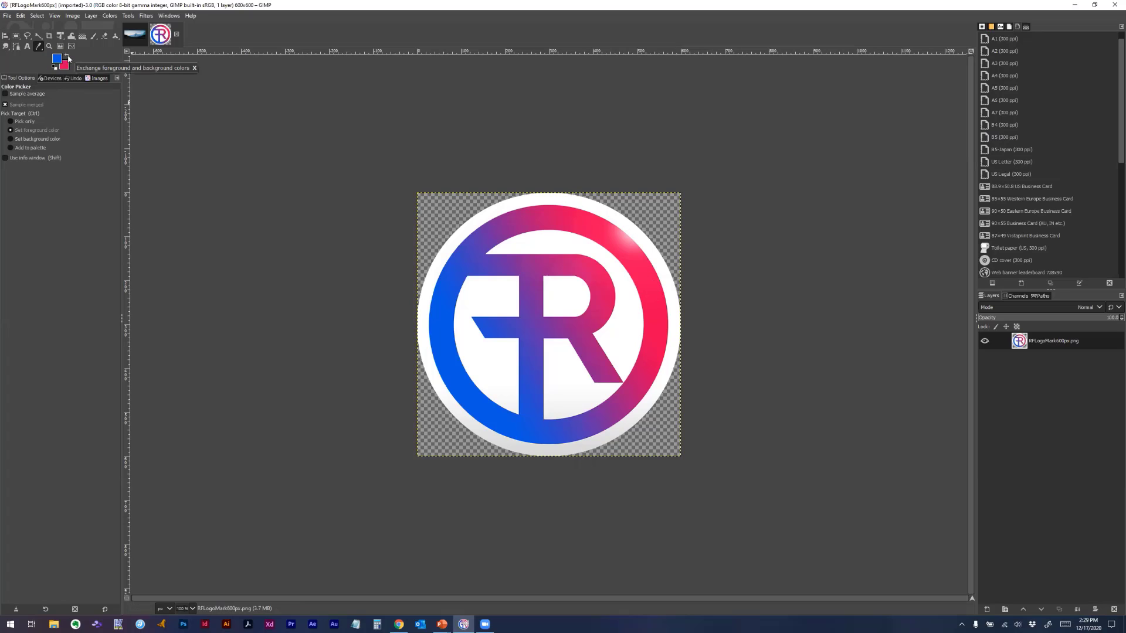
Return to the slide image and choose the Gradient tool with the FG to BG (RGB) gradient
{"action": "left_click", "coordinate": [135, 34]}
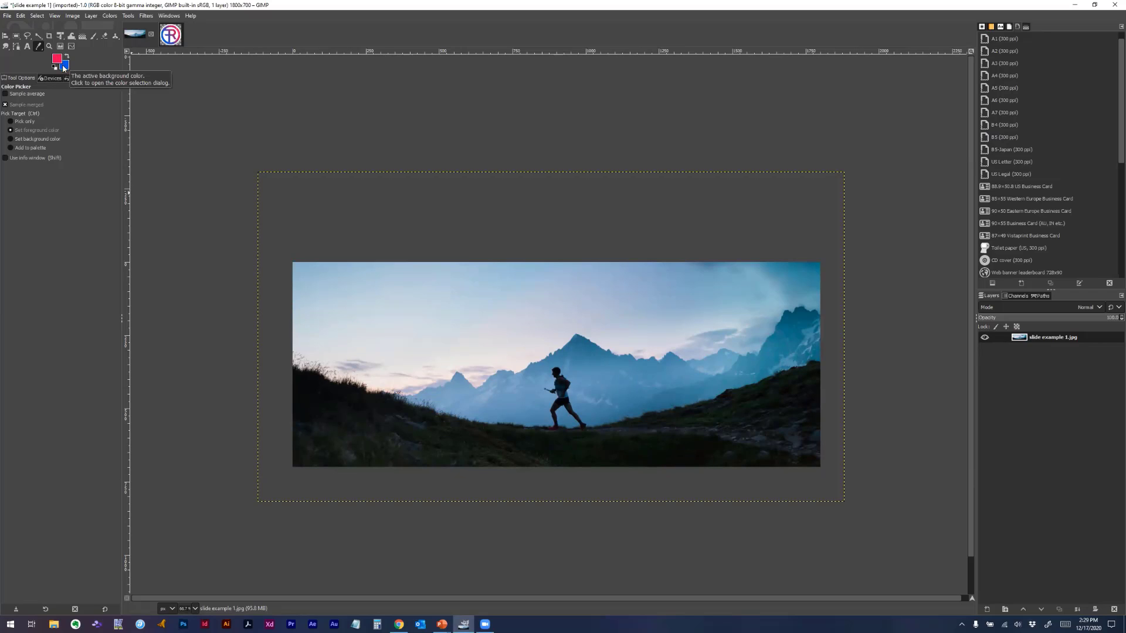
{"action": "left_click", "coordinate": [83, 36]}
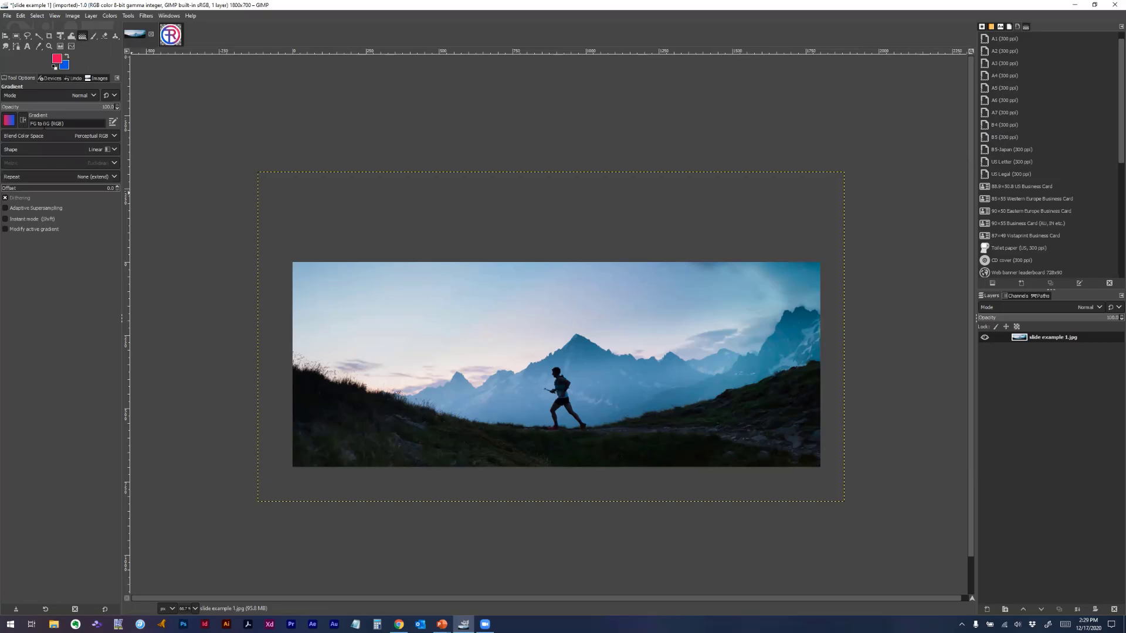
{"action": "left_click", "coordinate": [7, 121]}
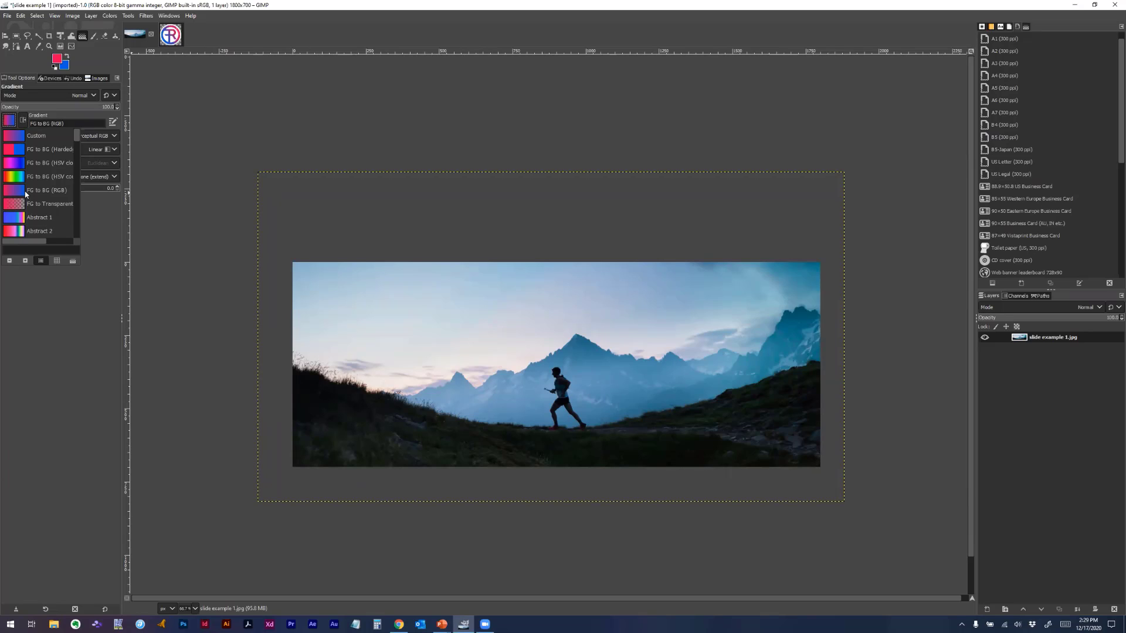
{"action": "left_click", "coordinate": [44, 119]}
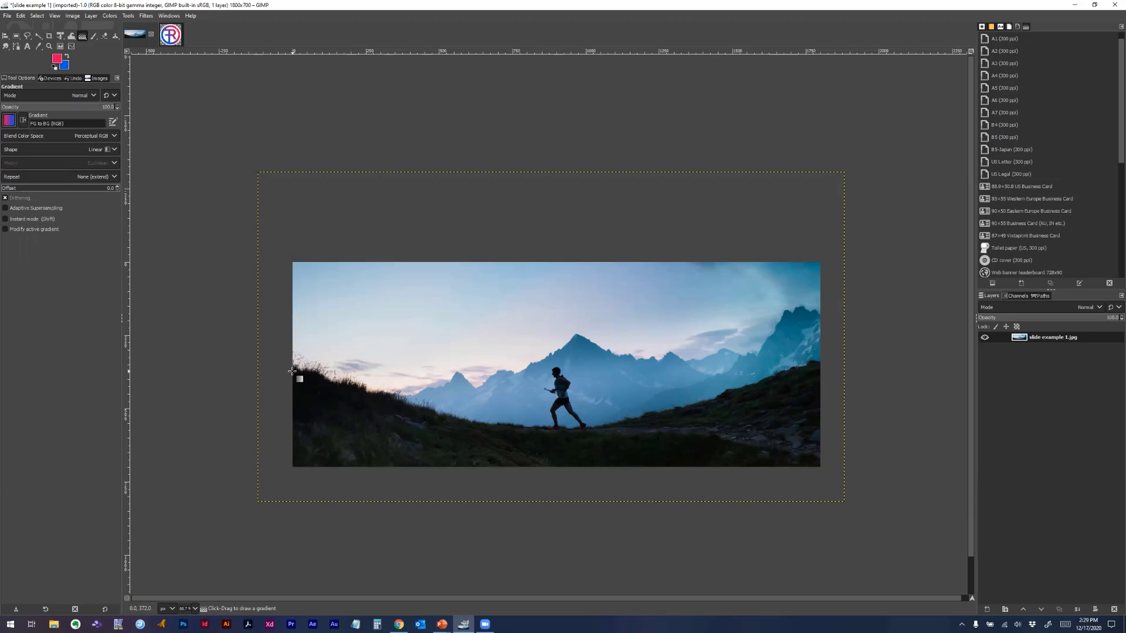
Draw a linear red-to-blue gradient horizontally across the slide image from its left edge to its right edge, adjusting the end point
{"action": "left_click_drag", "start_coordinate": [292, 371], "coordinate": [820, 370]}
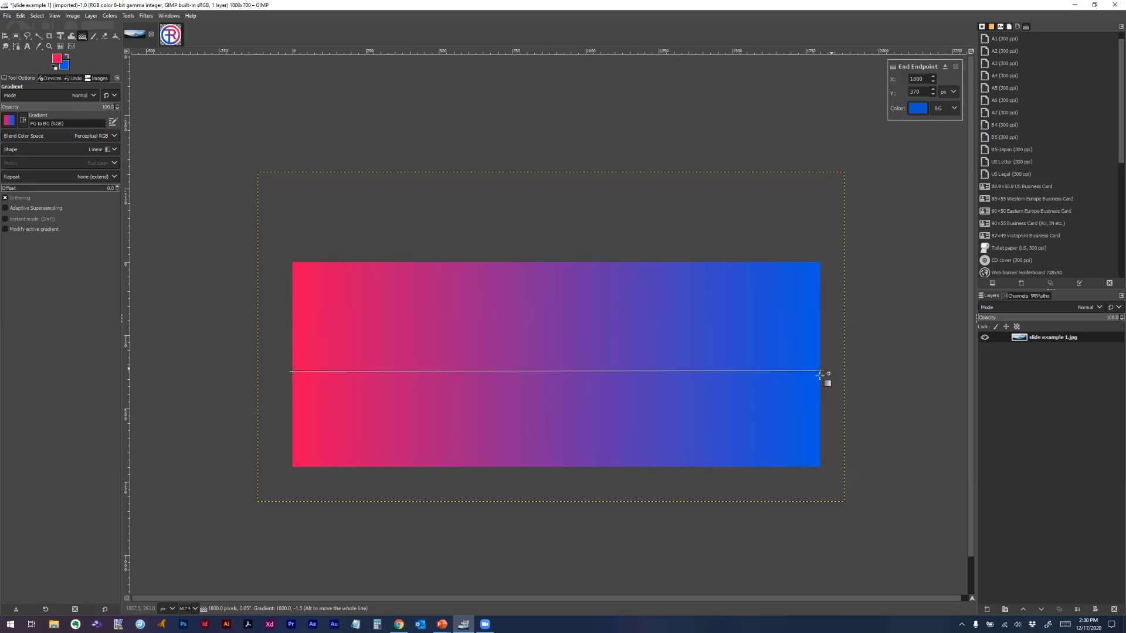
{"action": "left_click_drag", "start_coordinate": [820, 371], "coordinate": [718, 324]}
{"action": "left_click_drag", "start_coordinate": [633, 330], "coordinate": [821, 372]}
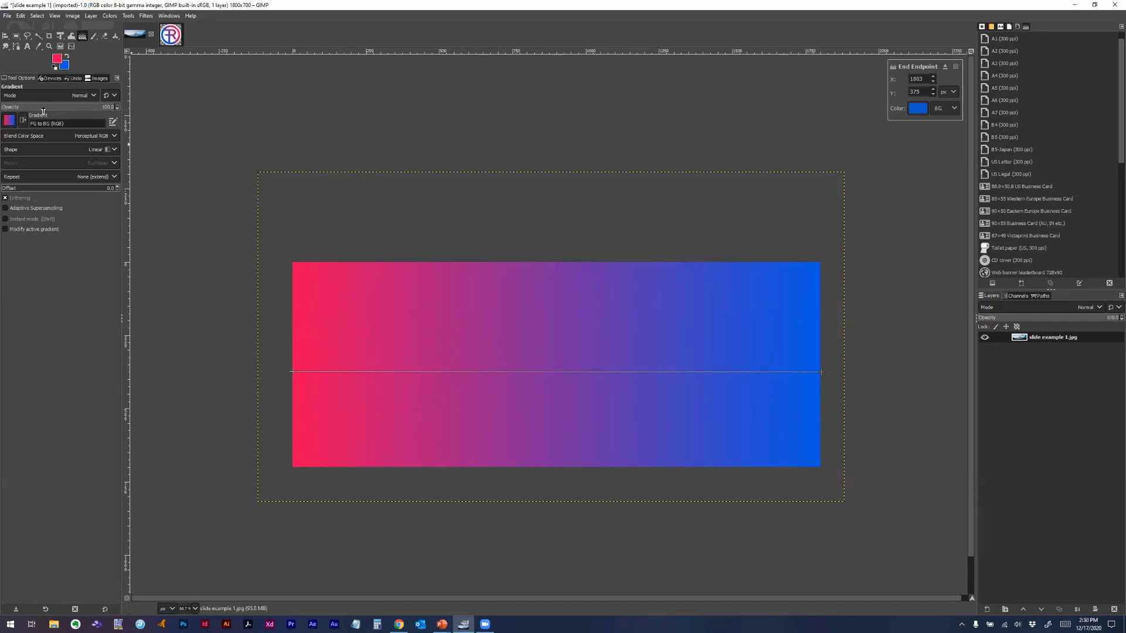
Lower the gradient's opacity to about 30 so the photo shows through, and apply it
{"action": "left_click_drag", "start_coordinate": [111, 108], "coordinate": [34, 108]}
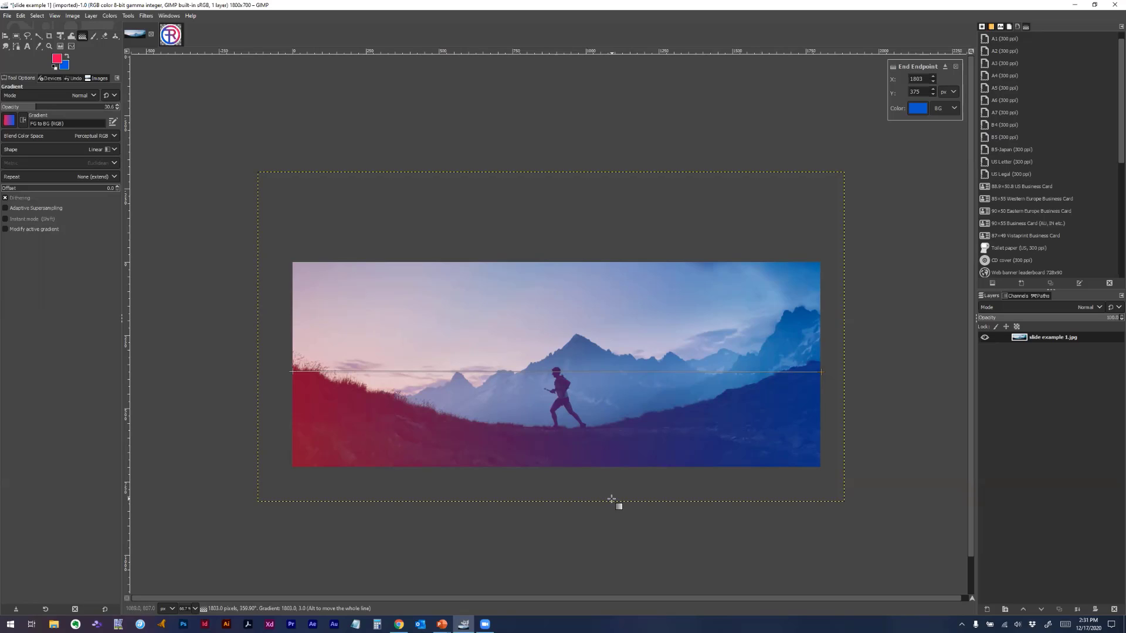
{"action": "left_click", "coordinate": [621, 385]}
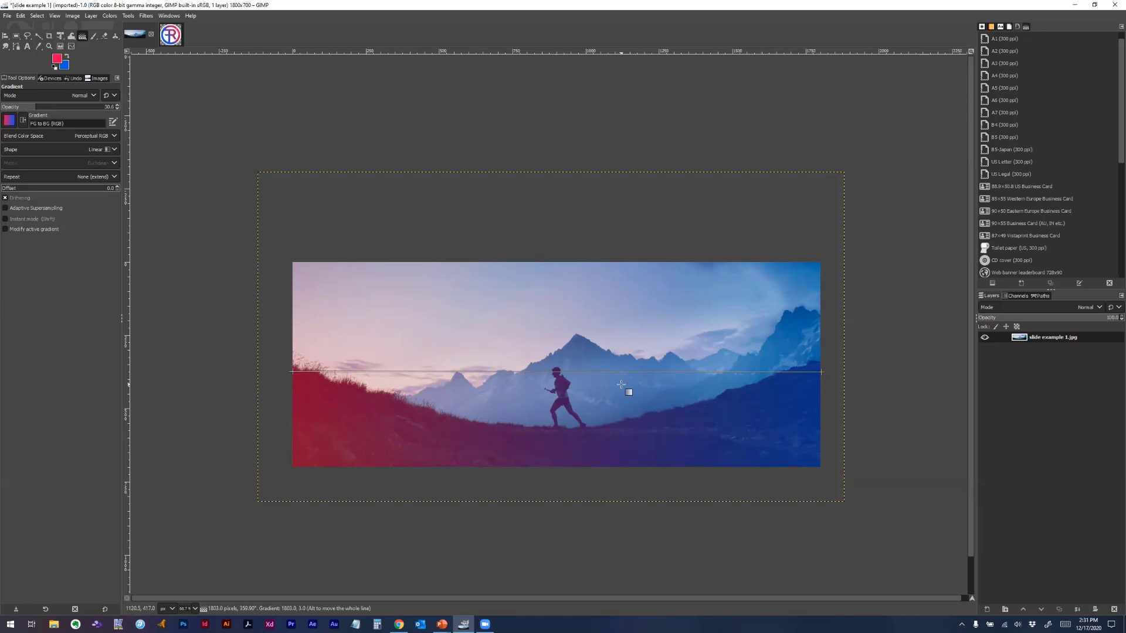
{"action": "key", "text": "Return"}
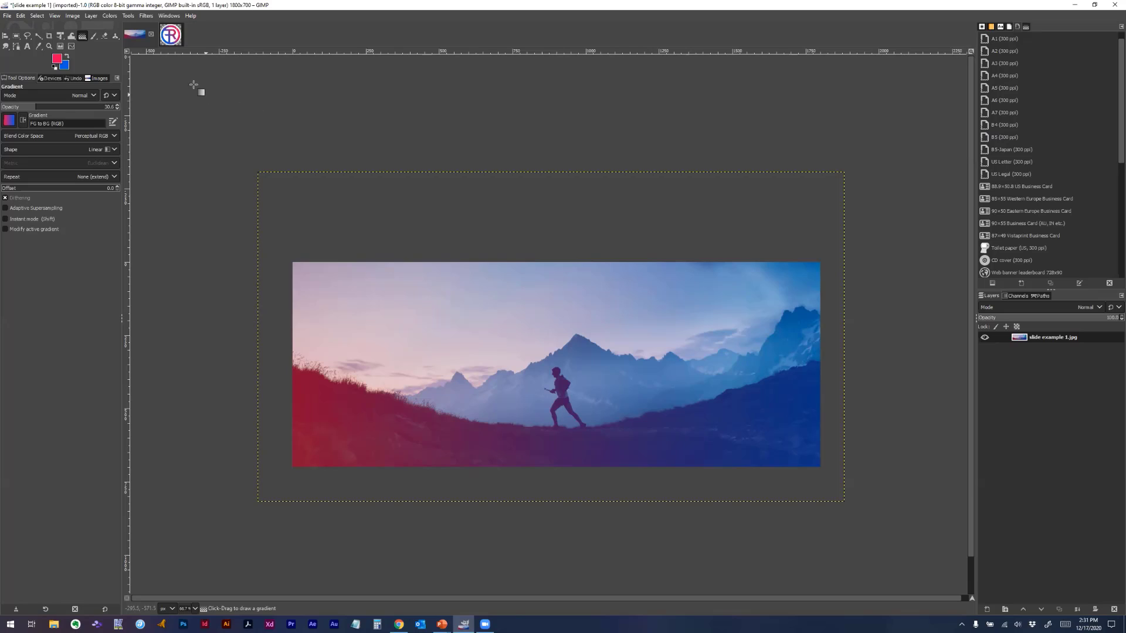
Open the white logo image Run Free logo White 1000px.png and compare it with the other open images
{"action": "left_click", "coordinate": [8, 15]}
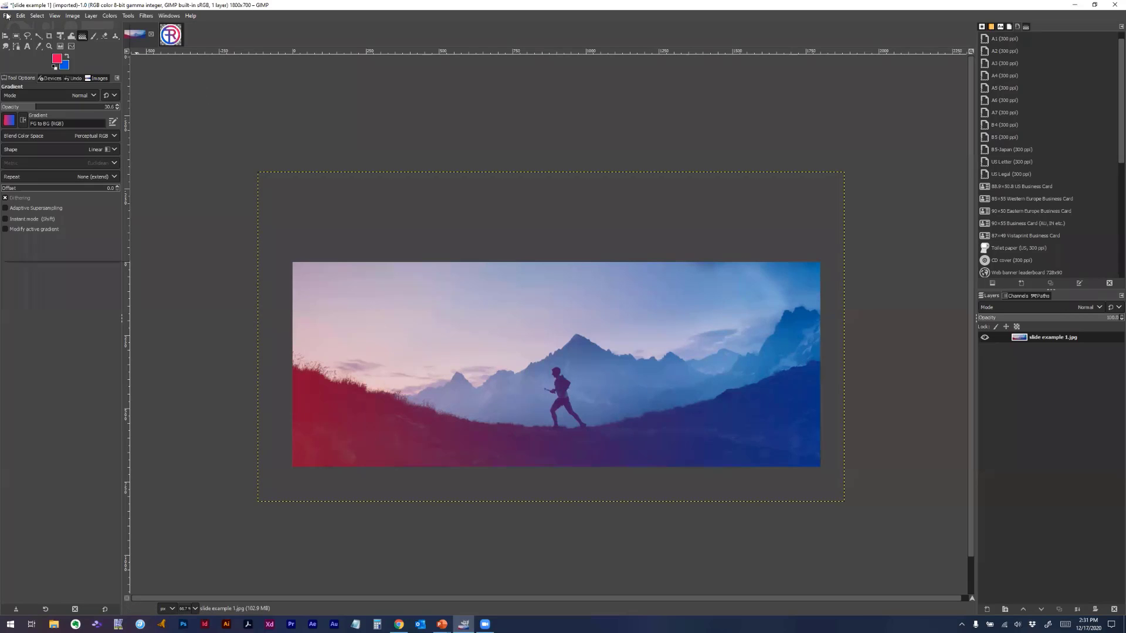
{"action": "left_click", "coordinate": [22, 48]}
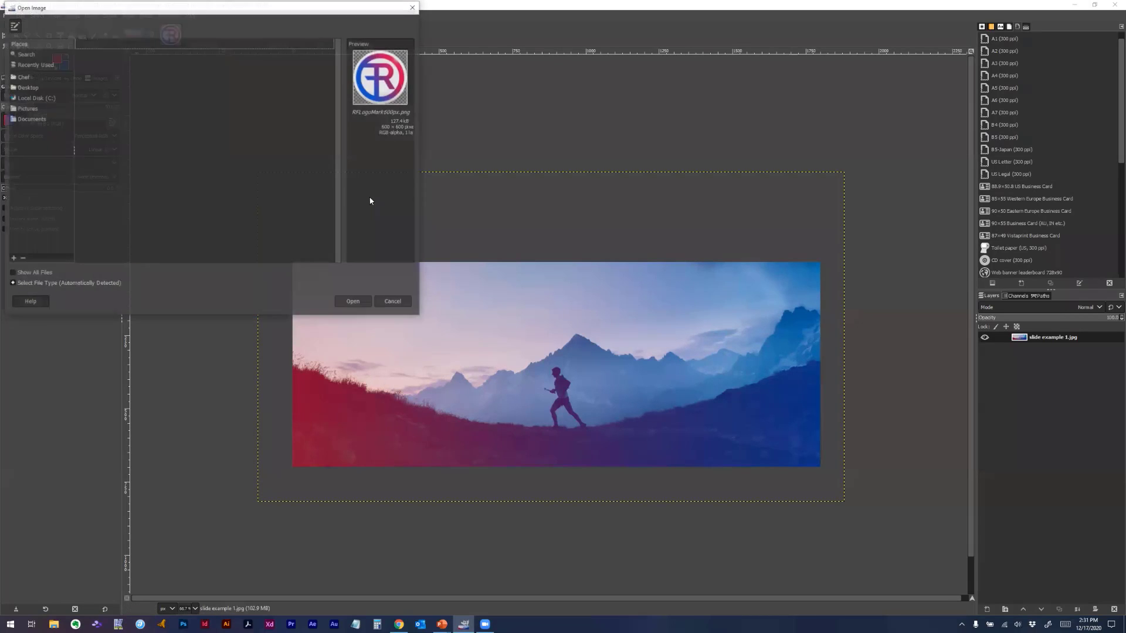
{"action": "double_click", "coordinate": [138, 66]}
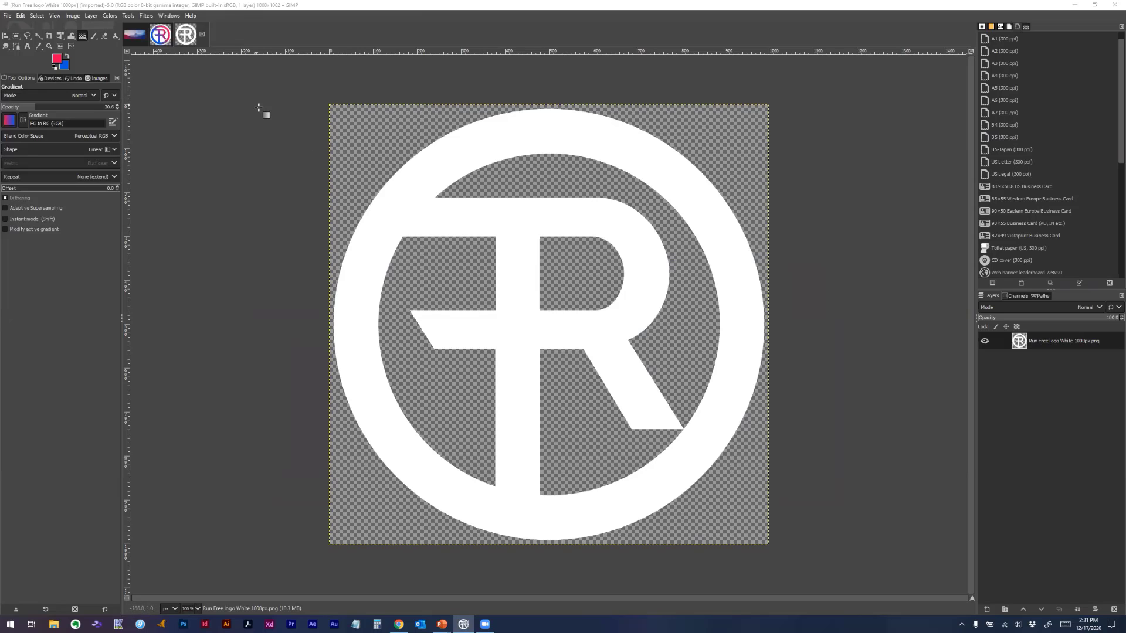
{"action": "left_click", "coordinate": [170, 38]}
{"action": "left_click", "coordinate": [137, 39]}
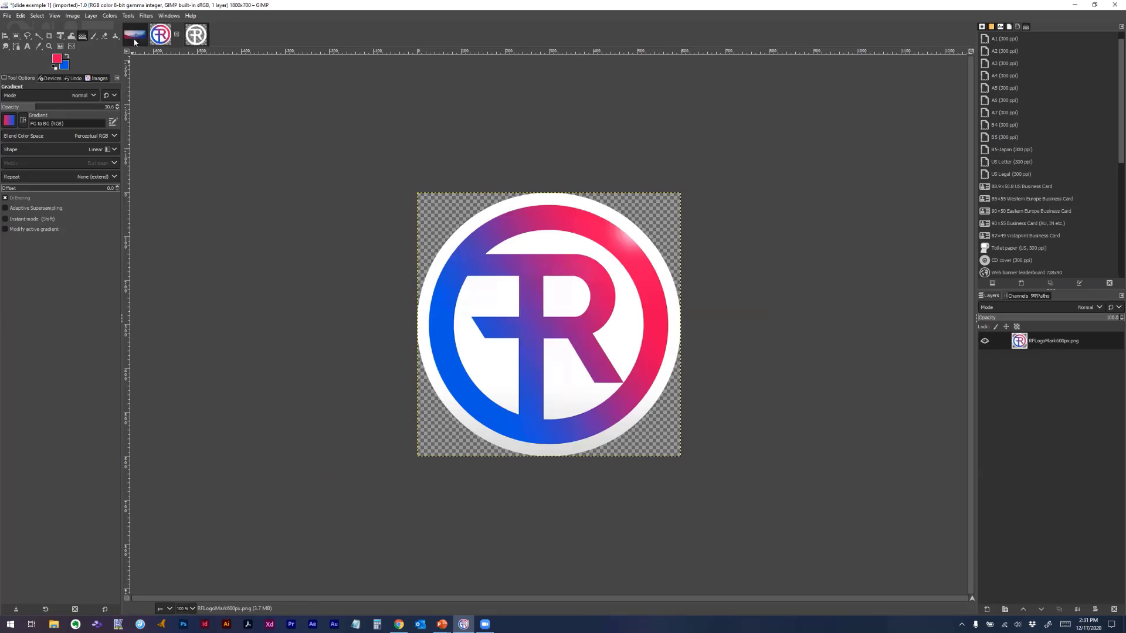
{"action": "left_click", "coordinate": [171, 39]}
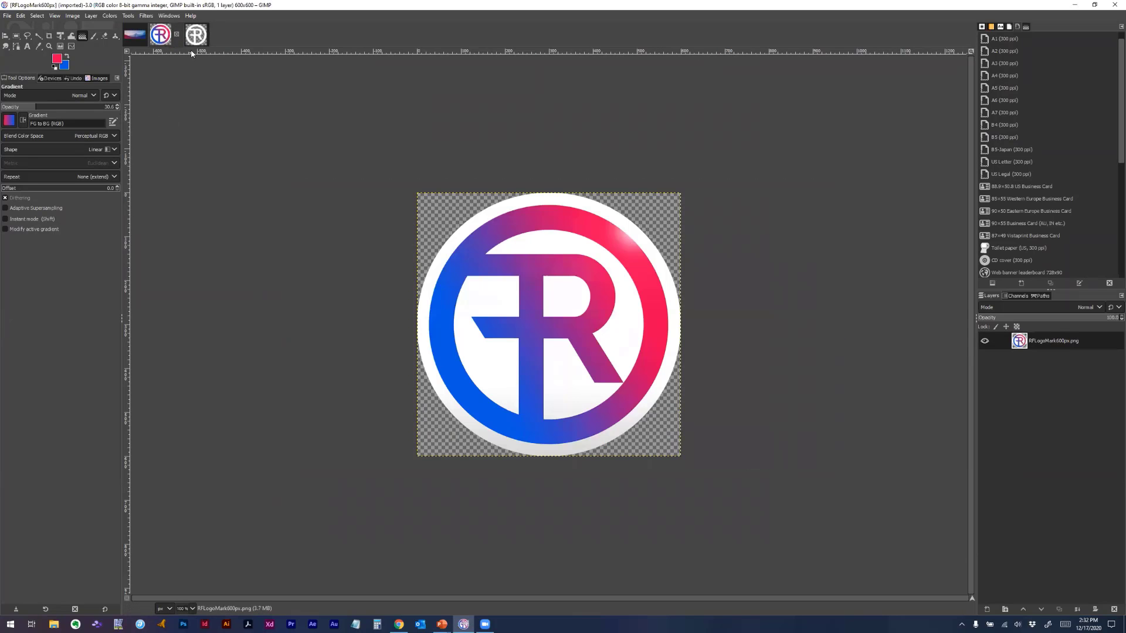
{"action": "left_click", "coordinate": [196, 39]}
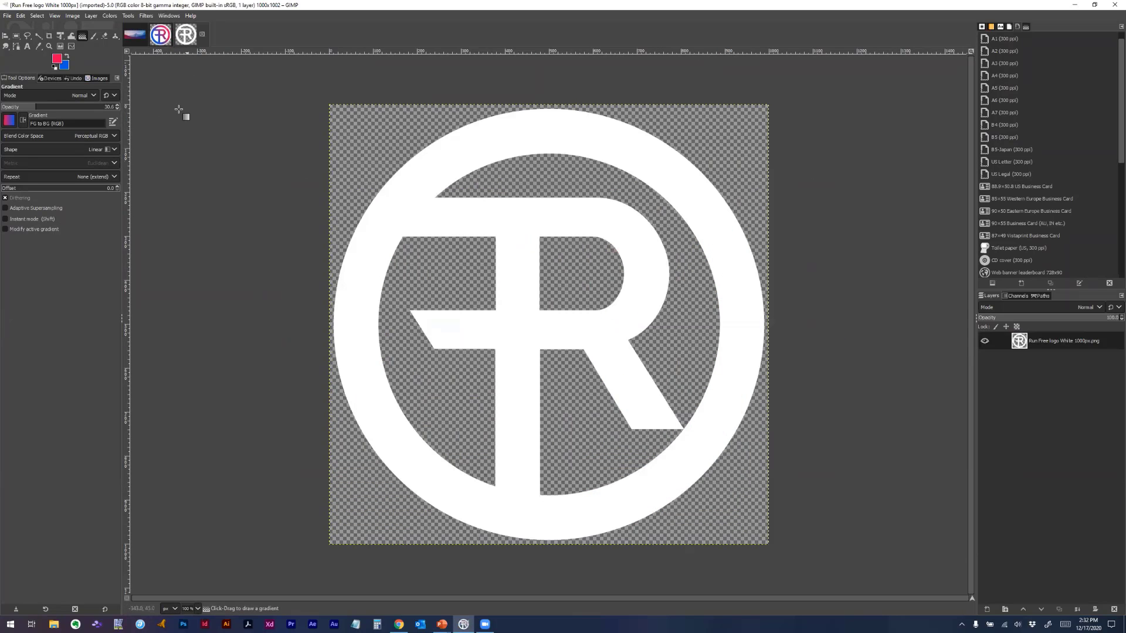
Select the entire white logo with the Rectangle Select tool and copy it
{"action": "left_click", "coordinate": [16, 36]}
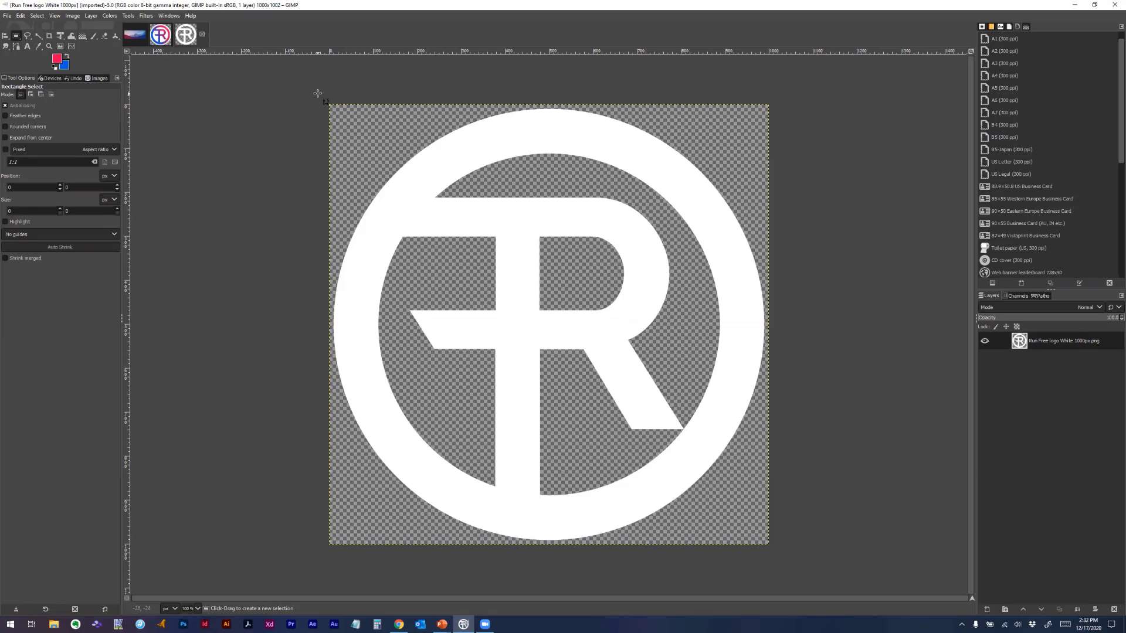
{"action": "left_click_drag", "start_coordinate": [318, 94], "coordinate": [781, 556]}
{"action": "left_click_drag", "start_coordinate": [271, 92], "coordinate": [301, 113]}
{"action": "left_click", "coordinate": [229, 139]}
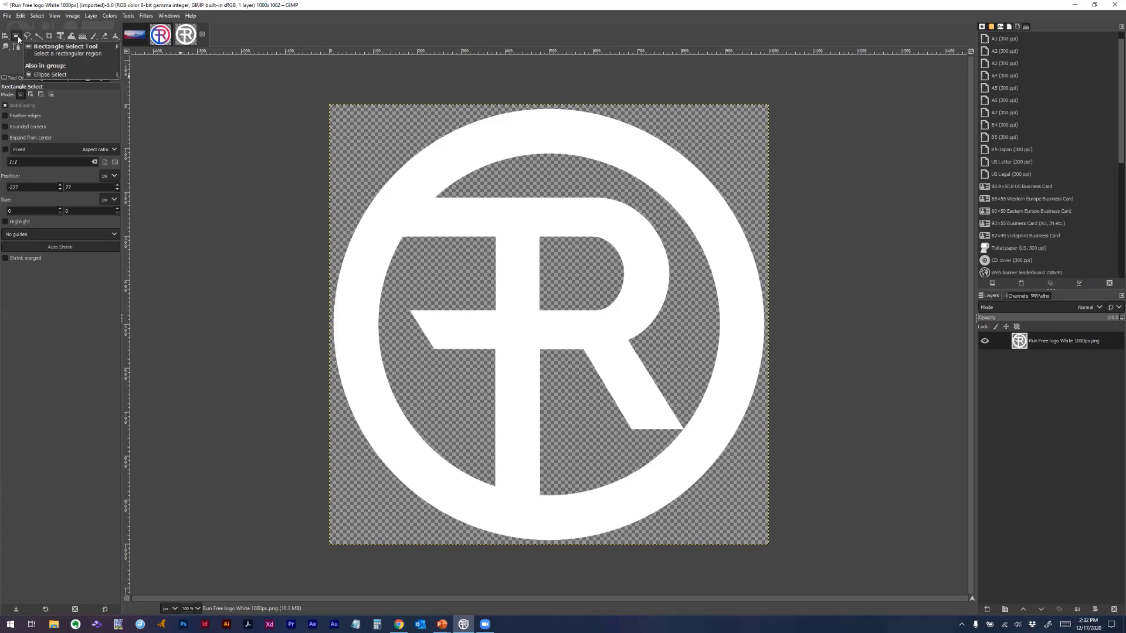
{"action": "left_click_drag", "start_coordinate": [317, 87], "coordinate": [780, 552]}
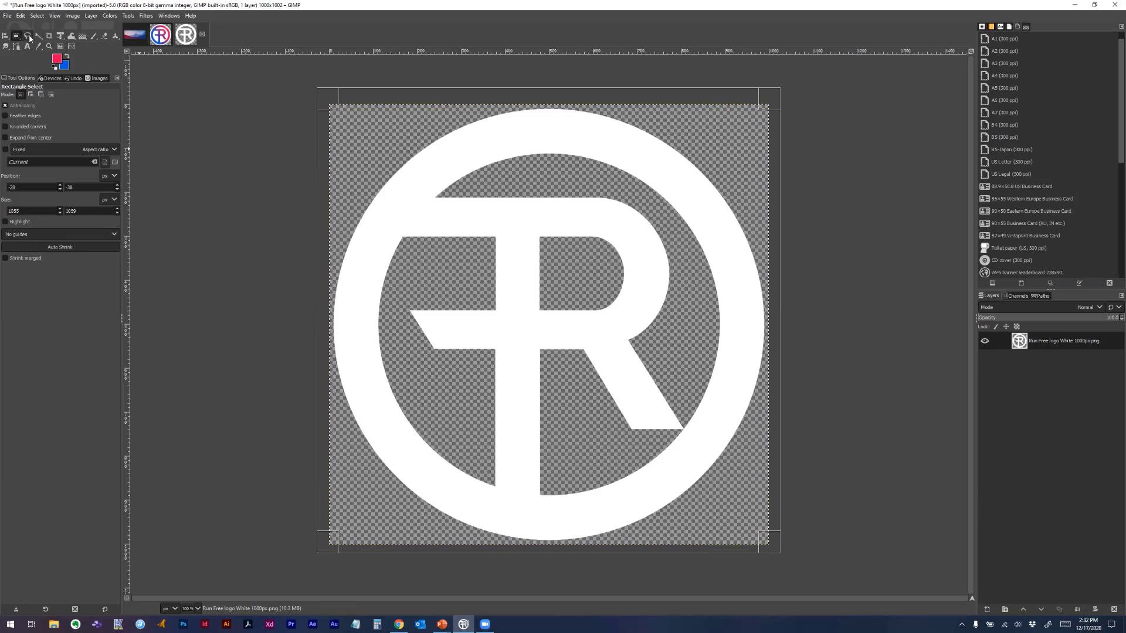
{"action": "left_click", "coordinate": [21, 16]}
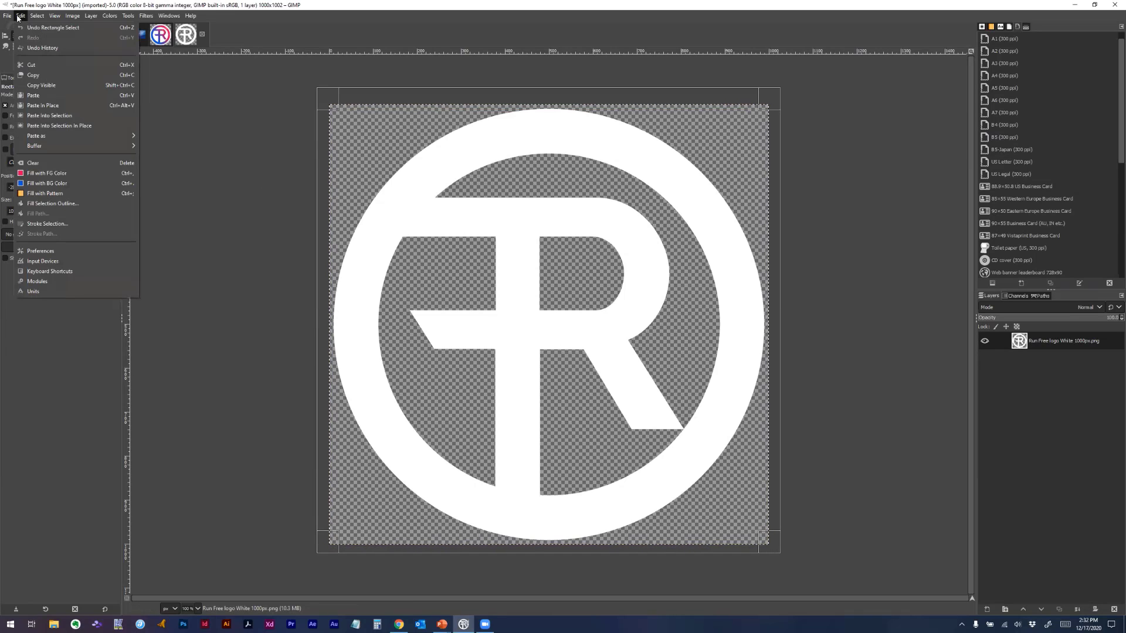
{"action": "left_click", "coordinate": [36, 77]}
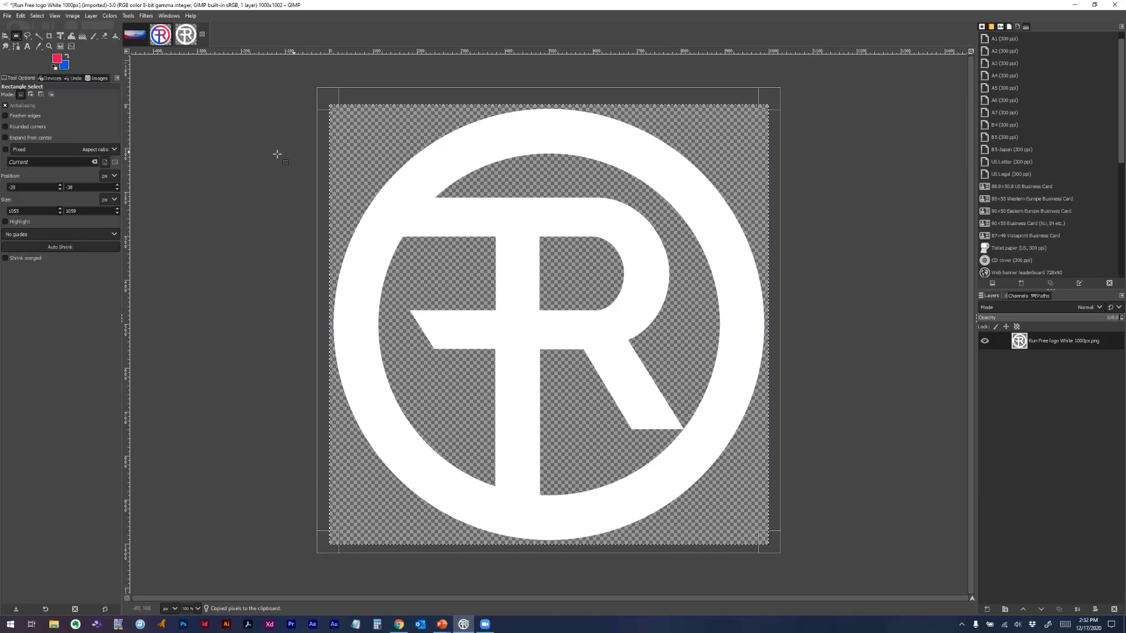
Paste the copied white logo into the slide image and move it over the right part of the photo
{"action": "left_click", "coordinate": [135, 35]}
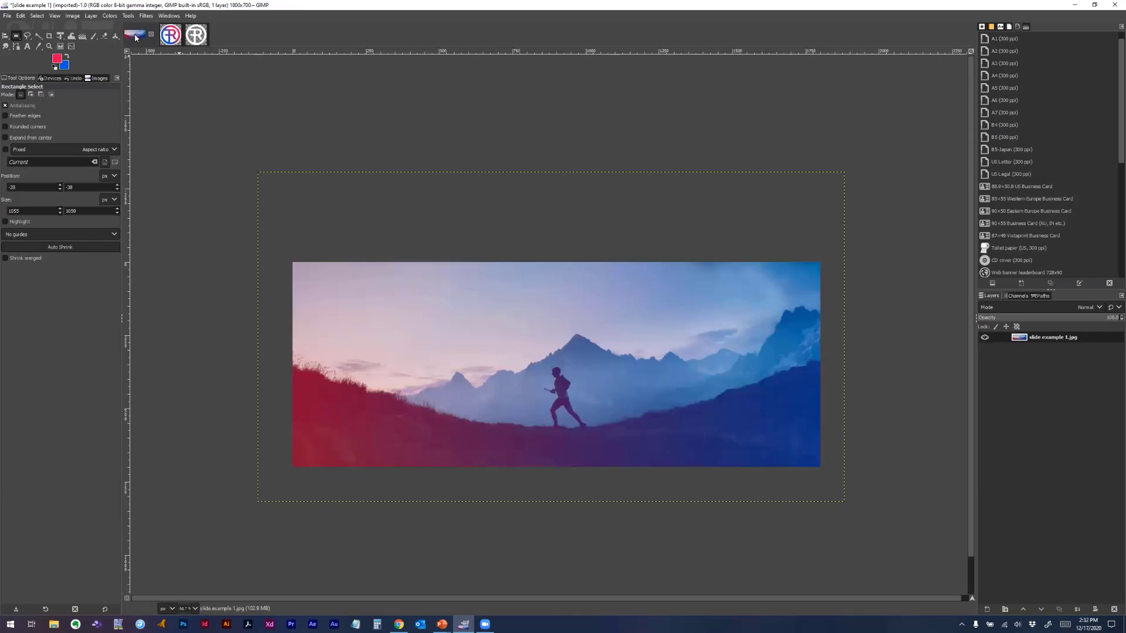
{"action": "left_click", "coordinate": [20, 16]}
{"action": "left_click", "coordinate": [21, 16]}
{"action": "left_click", "coordinate": [21, 15]}
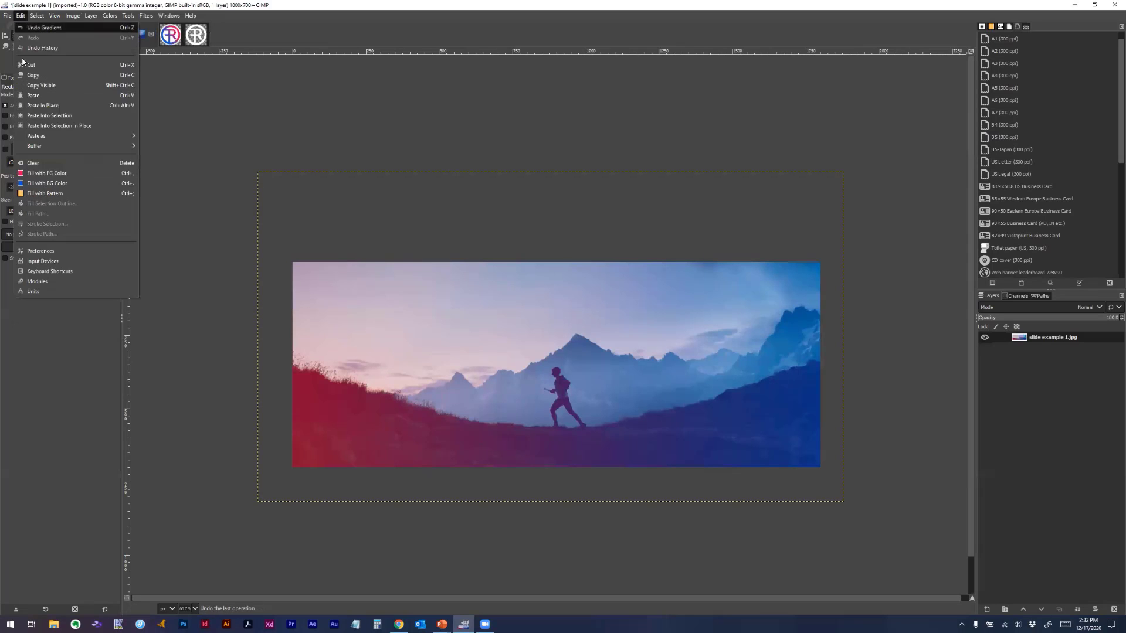
{"action": "left_click", "coordinate": [31, 97]}
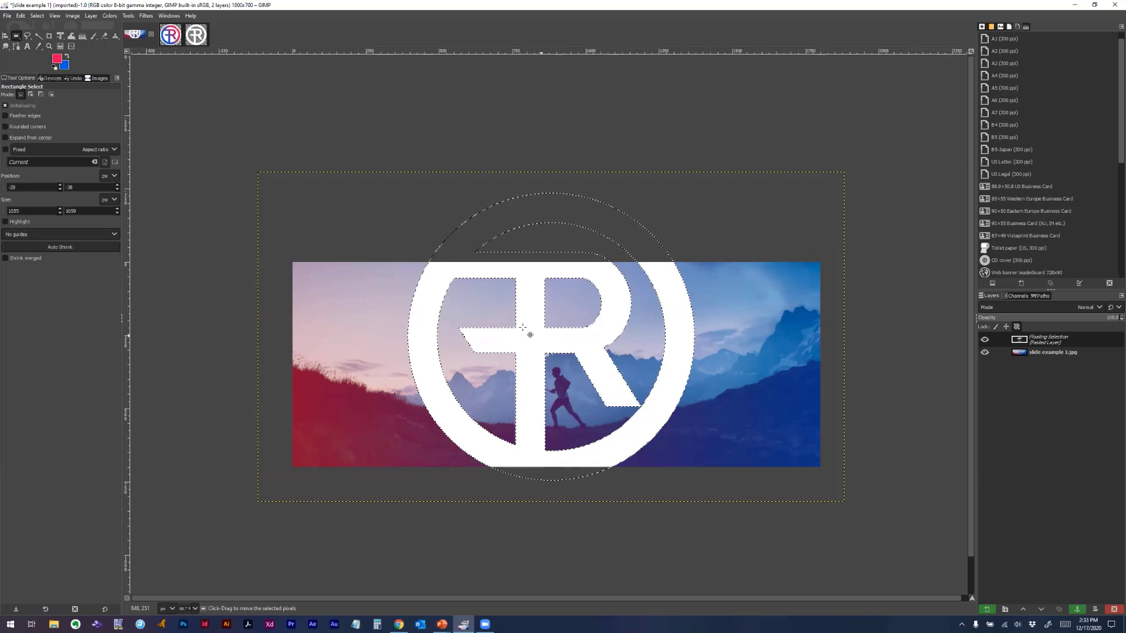
{"action": "left_click", "coordinate": [6, 37]}
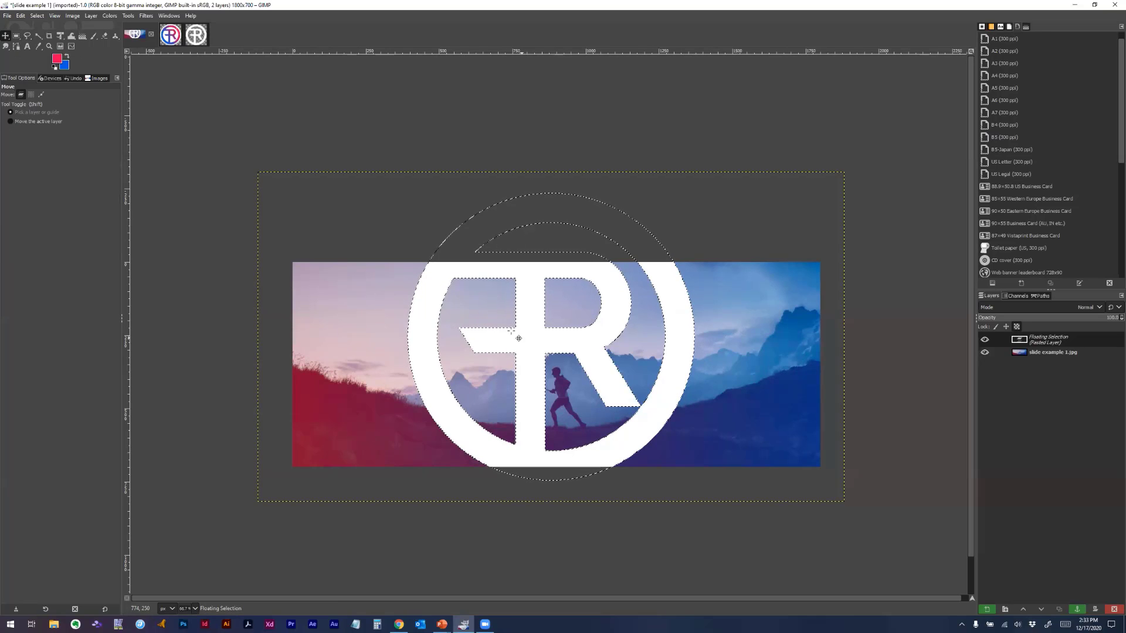
{"action": "left_click_drag", "start_coordinate": [540, 357], "coordinate": [701, 365]}
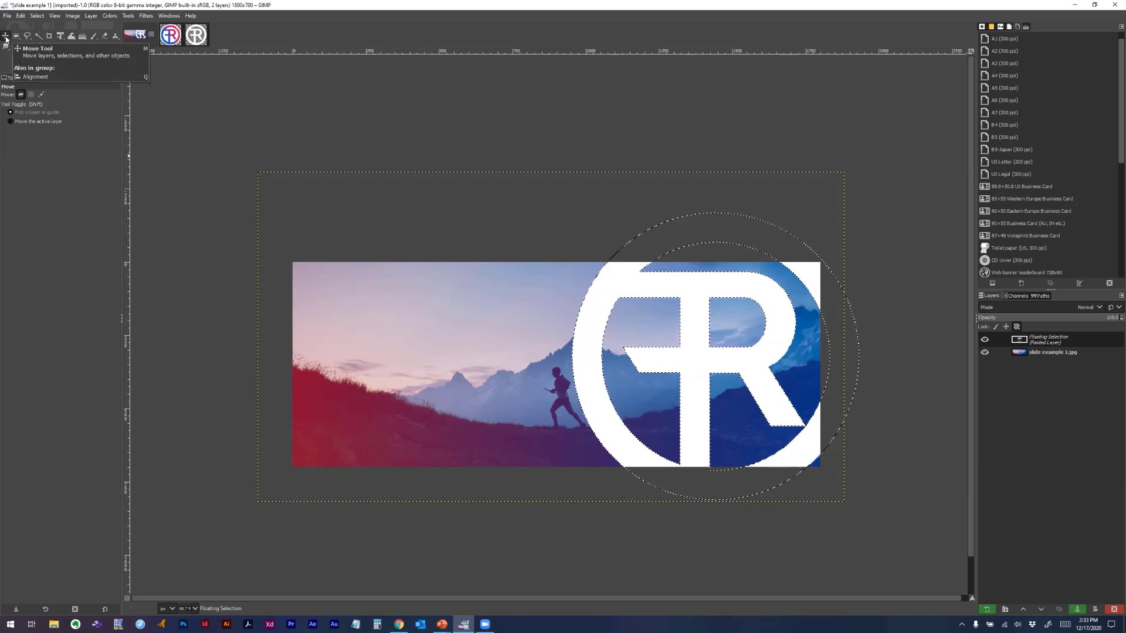
Center the pasted logo horizontally and vertically relative to the image with the Alignment tool, and switch back to the Move tool
{"action": "left_click_drag", "start_coordinate": [6, 38], "coordinate": [27, 52]}
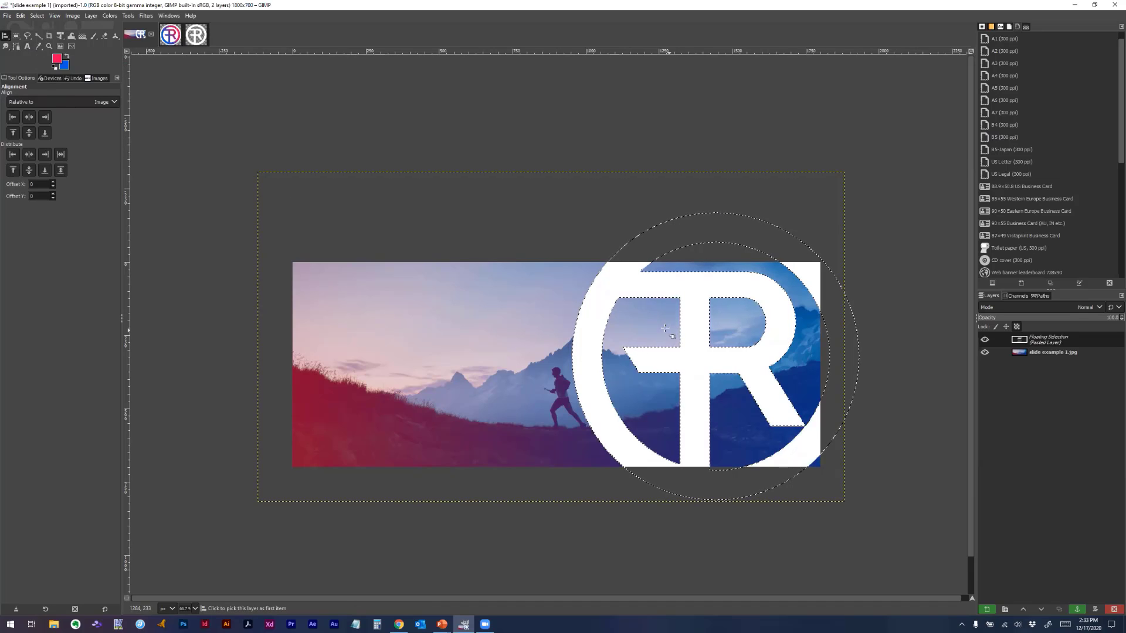
{"action": "left_click", "coordinate": [27, 104]}
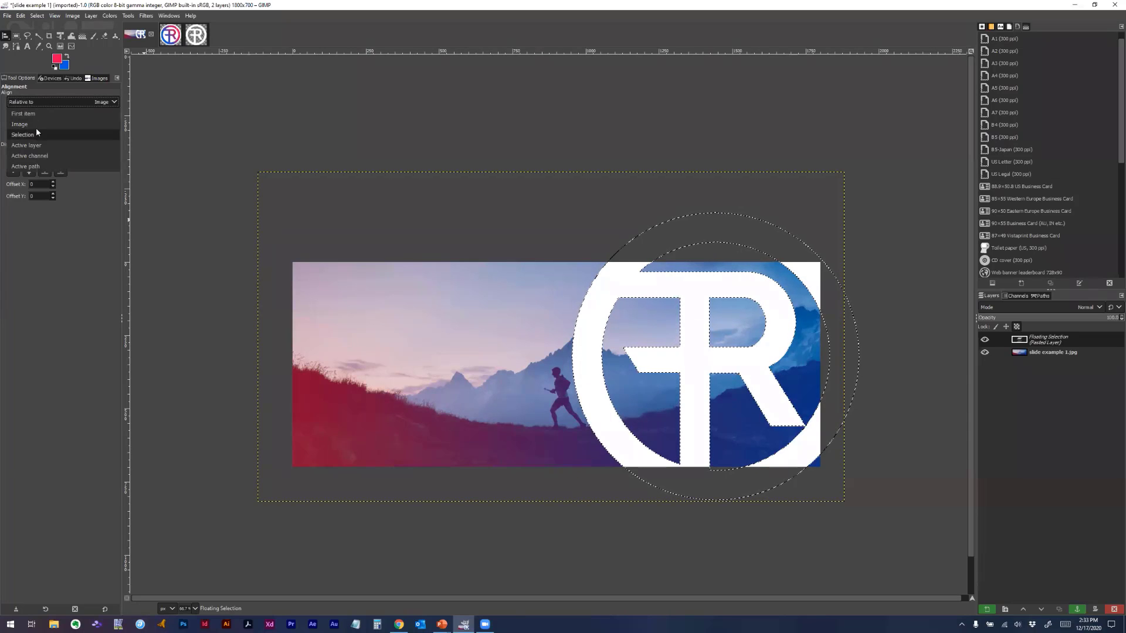
{"action": "left_click", "coordinate": [36, 123]}
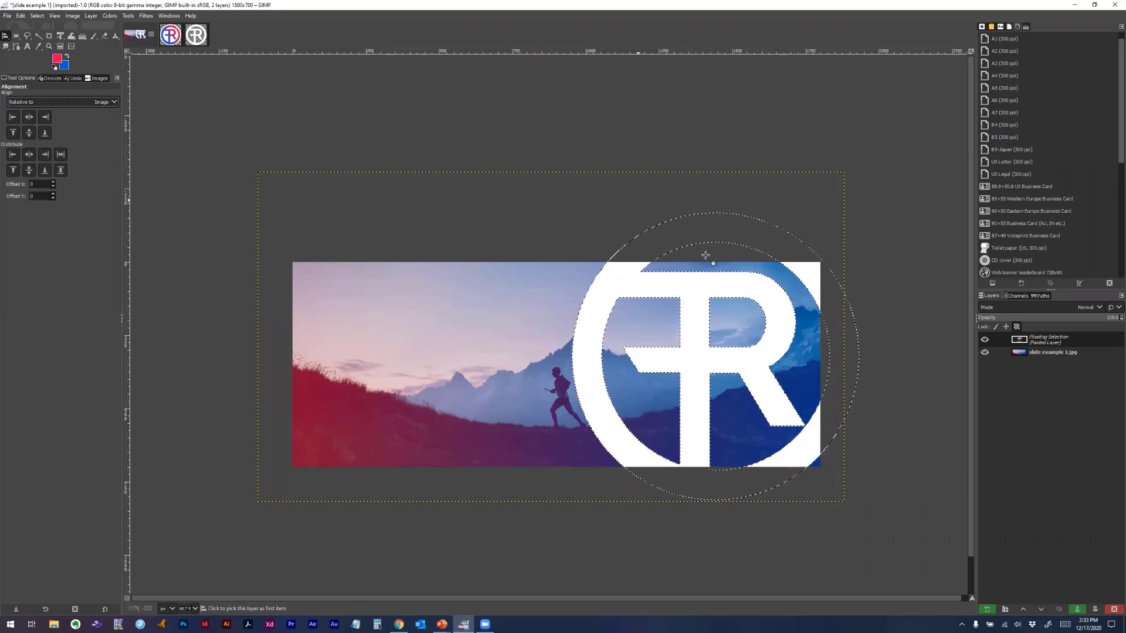
{"action": "left_click", "coordinate": [692, 300]}
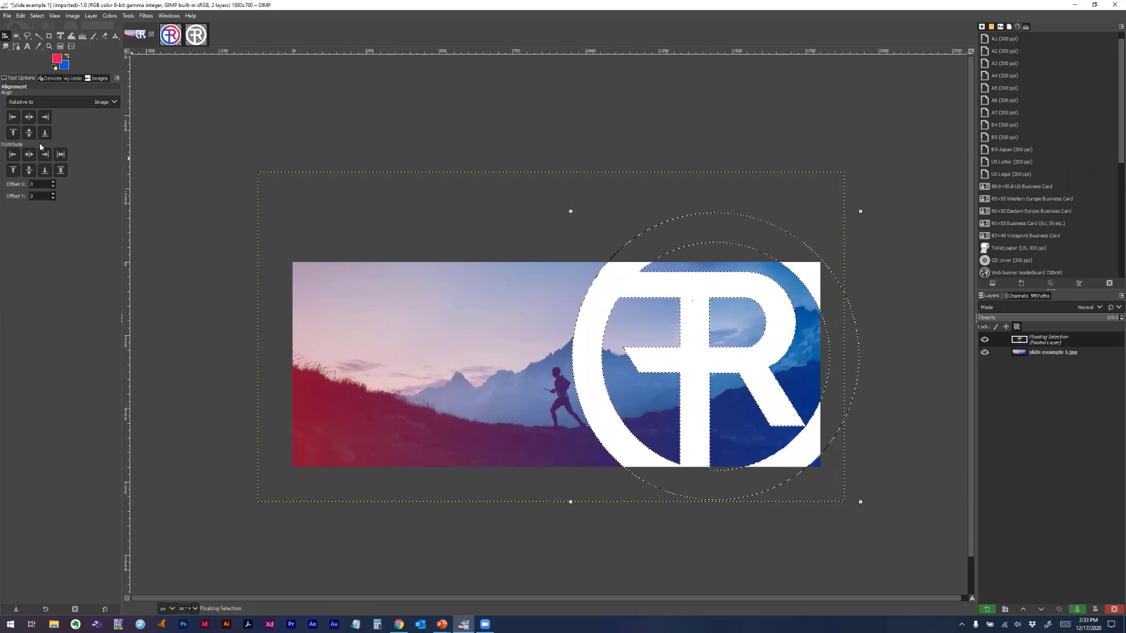
{"action": "left_click", "coordinate": [30, 121]}
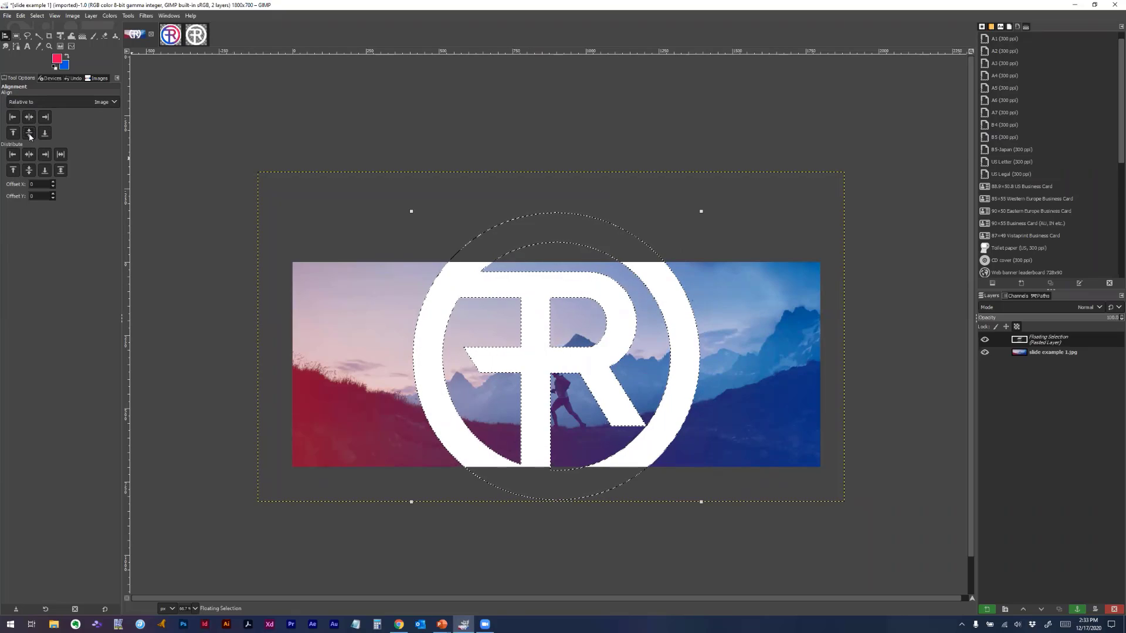
{"action": "left_click", "coordinate": [30, 134]}
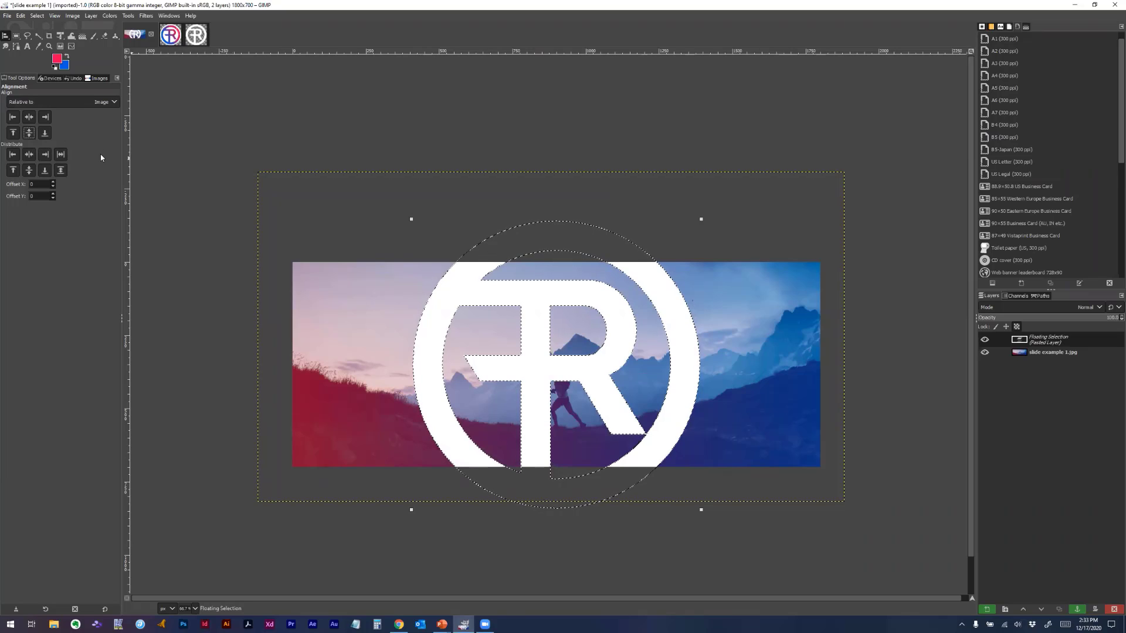
{"action": "left_click_drag", "start_coordinate": [6, 37], "coordinate": [32, 39]}
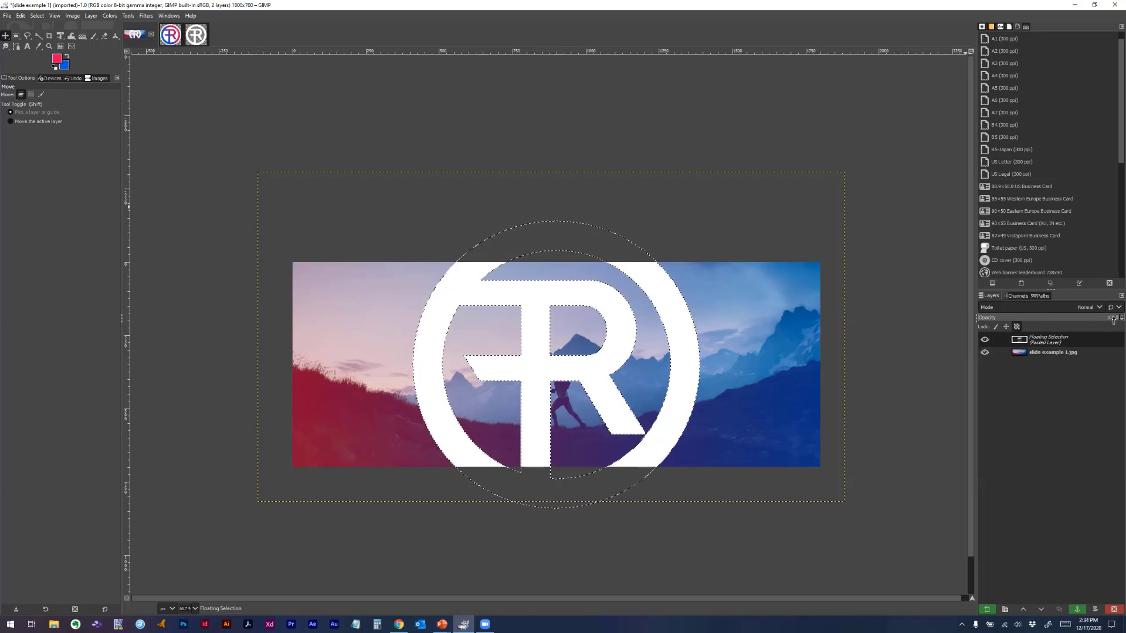
Lower the opacity of the pasted floating logo to about 13% so it forms a faint watermark over the photo
{"action": "left_click_drag", "start_coordinate": [1113, 320], "coordinate": [998, 323]}
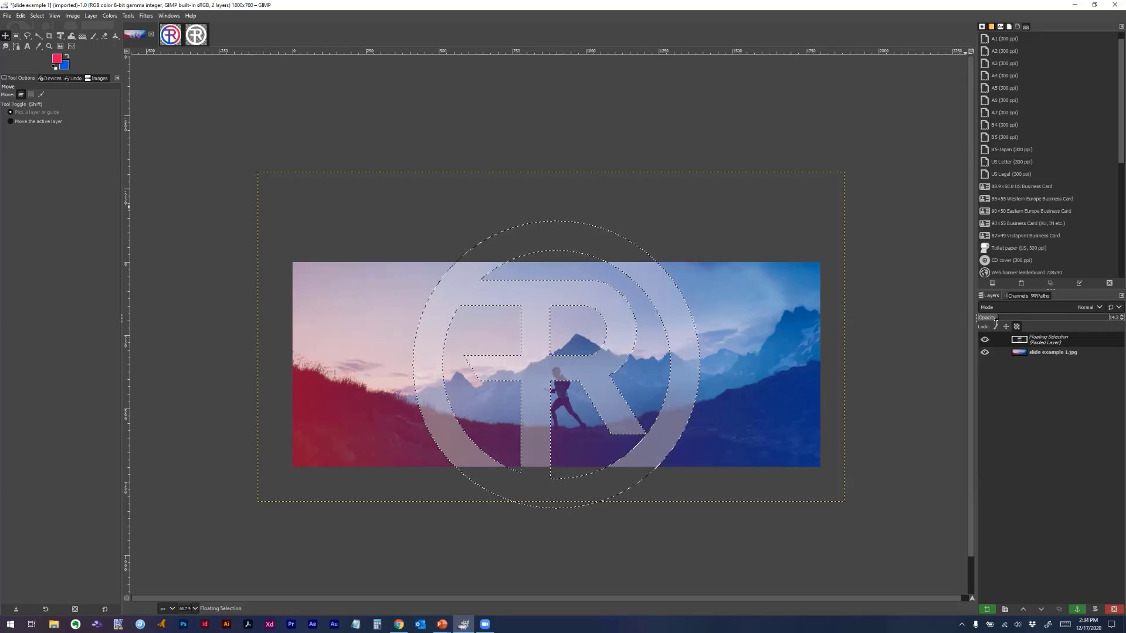
{"action": "left_click_drag", "start_coordinate": [995, 323], "coordinate": [990, 323]}
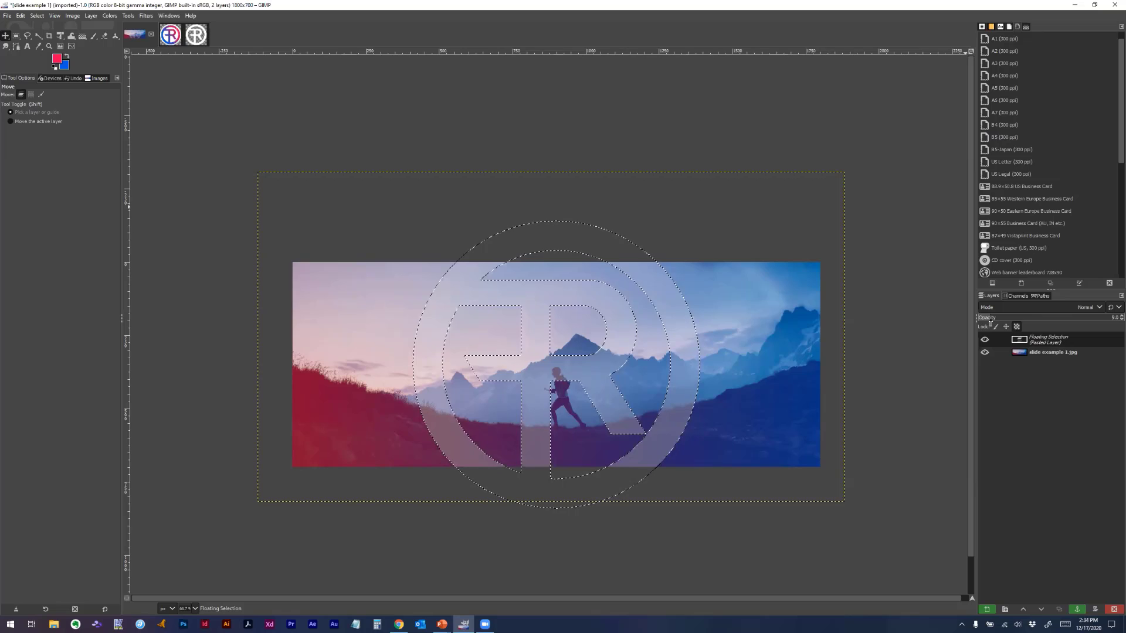
{"action": "left_click_drag", "start_coordinate": [990, 322], "coordinate": [997, 323]}
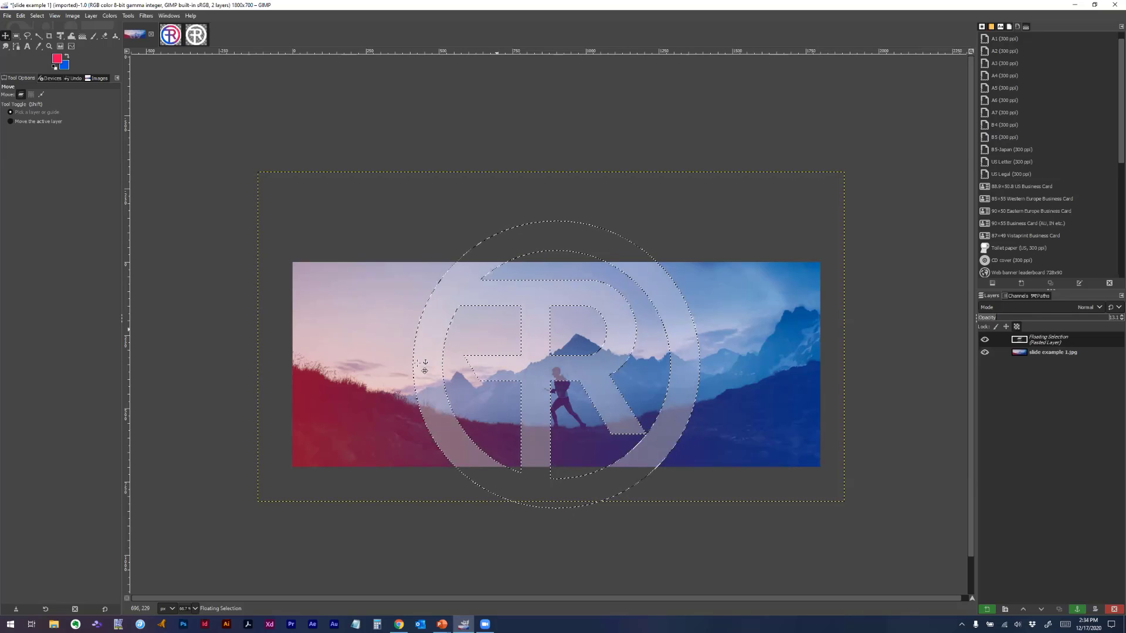
Try scaling the floating logo layer to 300 px wide with linked proportions, and undo the scaling
{"action": "right_click", "coordinate": [1073, 339]}
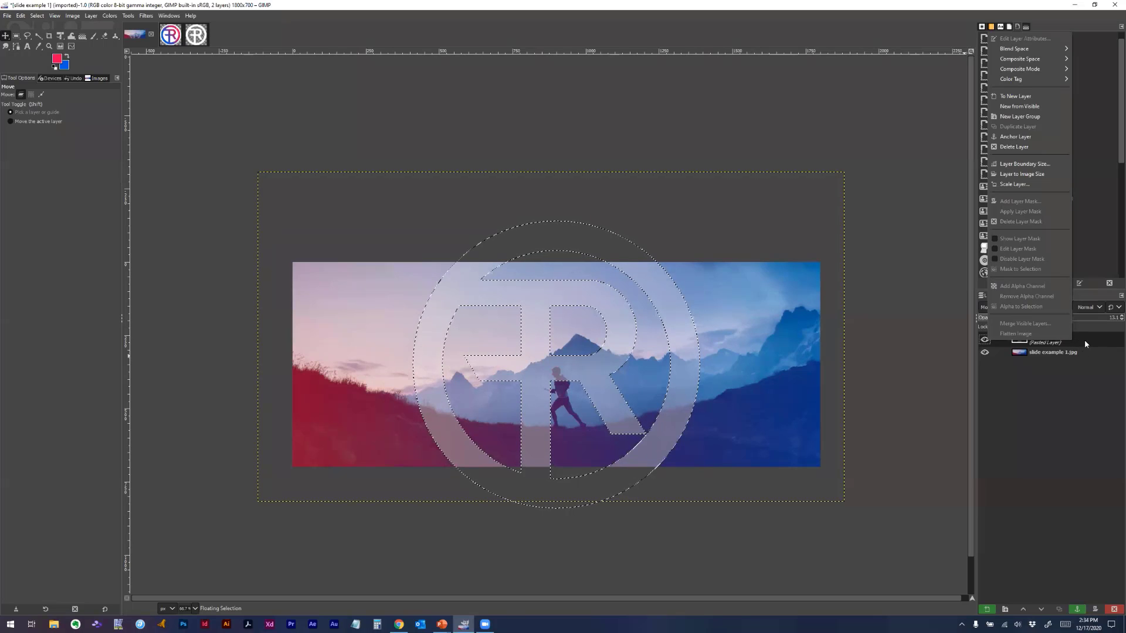
{"action": "left_click", "coordinate": [1003, 185]}
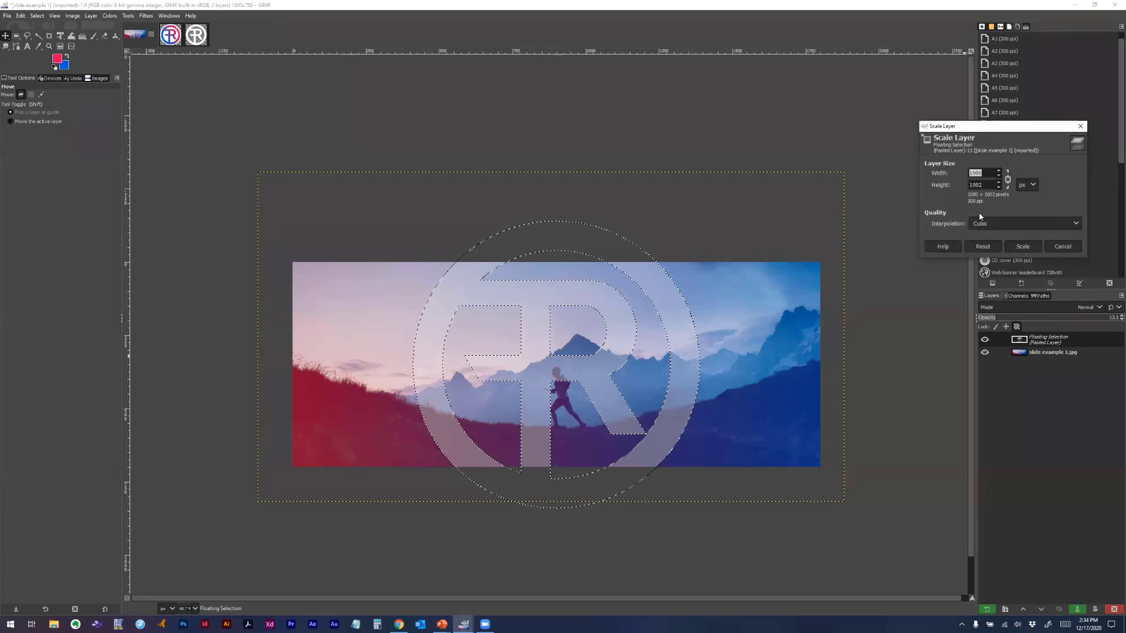
{"action": "type", "text": "300"}
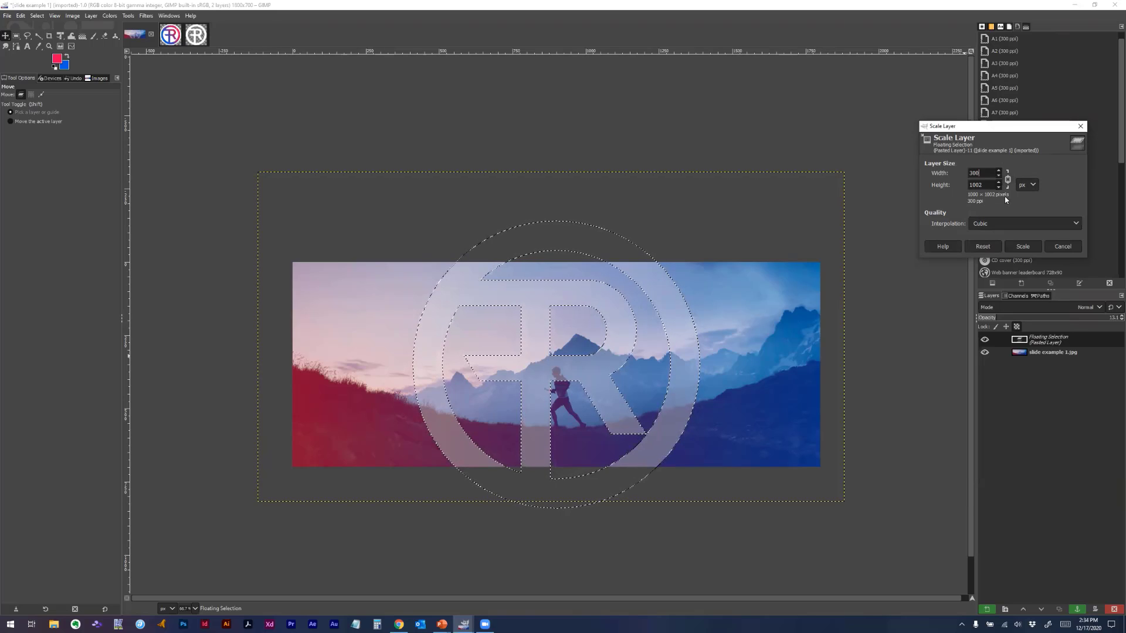
{"action": "key", "text": "Tab"}
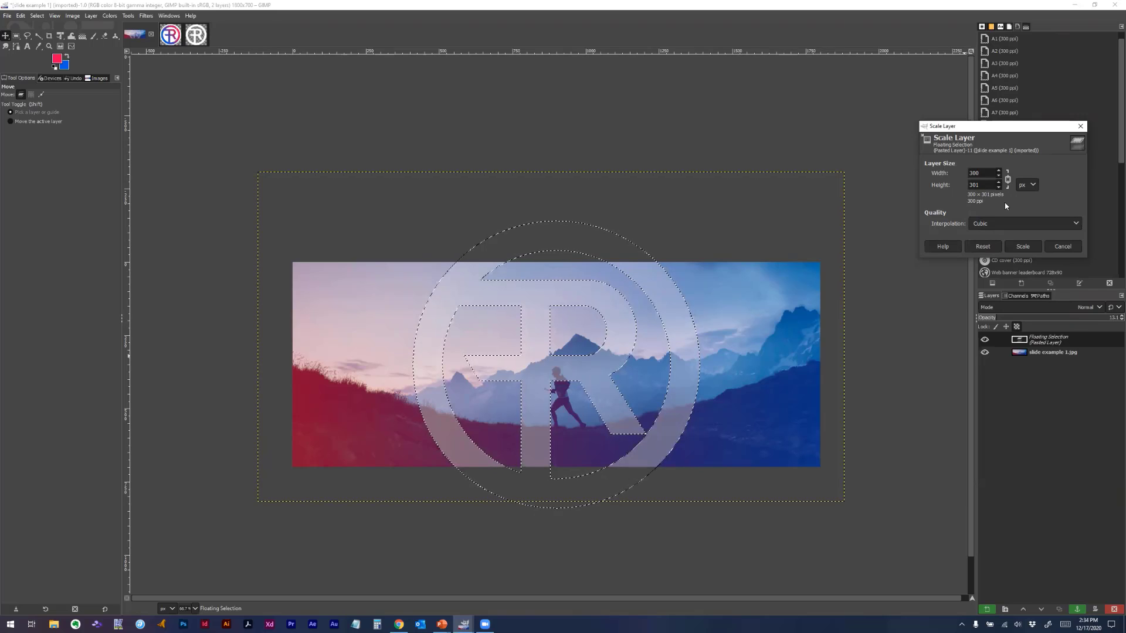
{"action": "left_click", "coordinate": [1019, 248]}
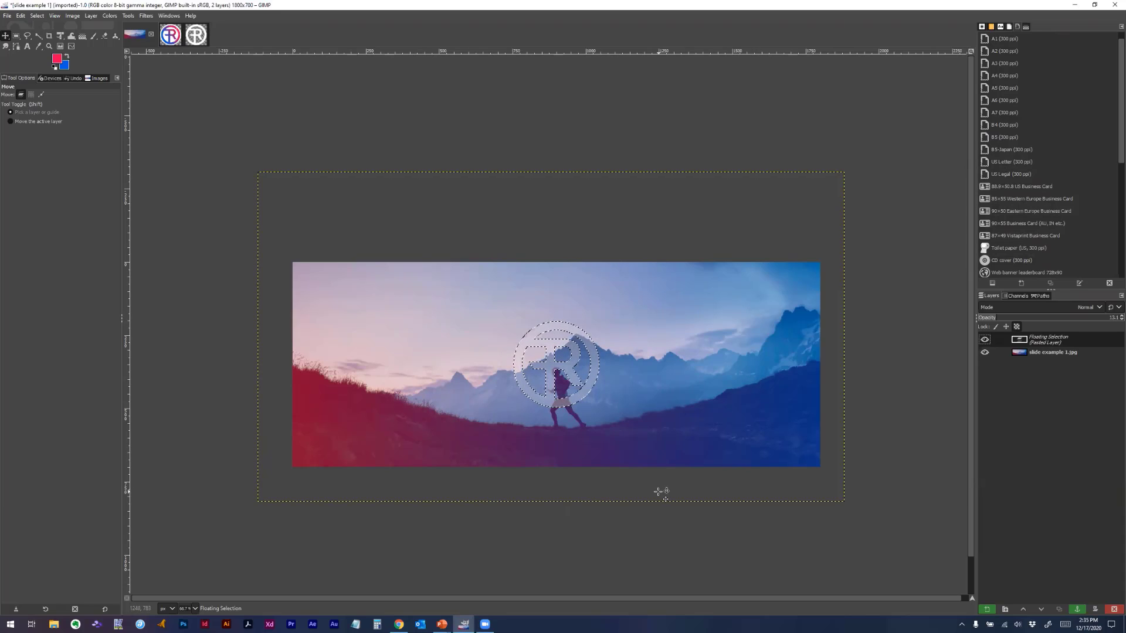
{"action": "key", "text": "ctrl+z"}
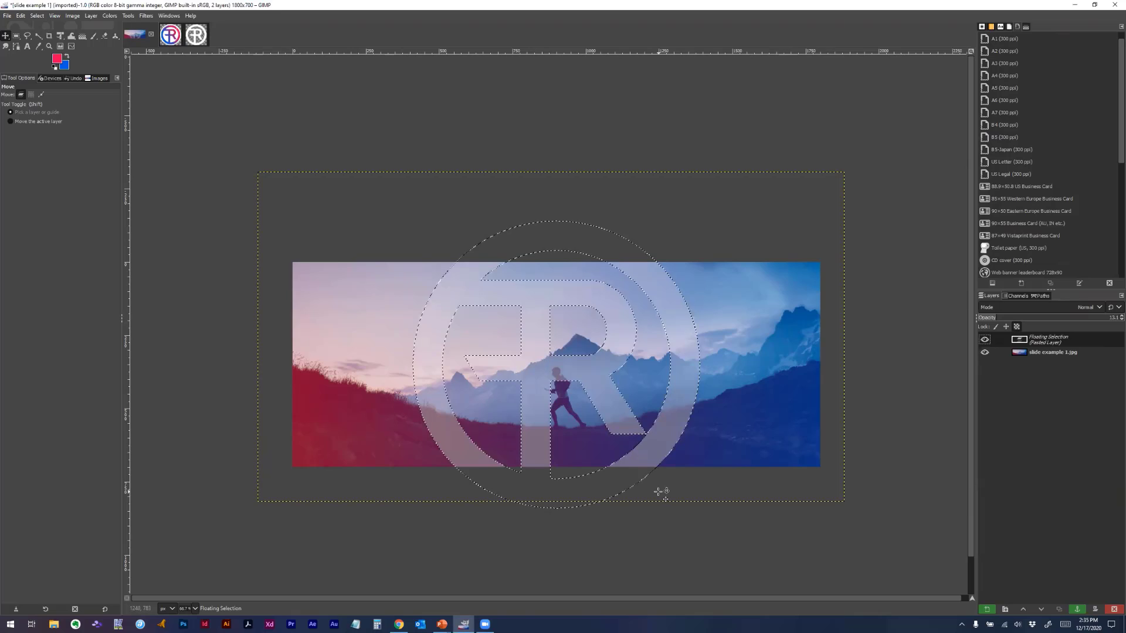
Anchor the floating logo to the photo, start a text box near the slide's middle and set its text color to white (ffffff)
{"action": "left_click", "coordinate": [752, 457]}
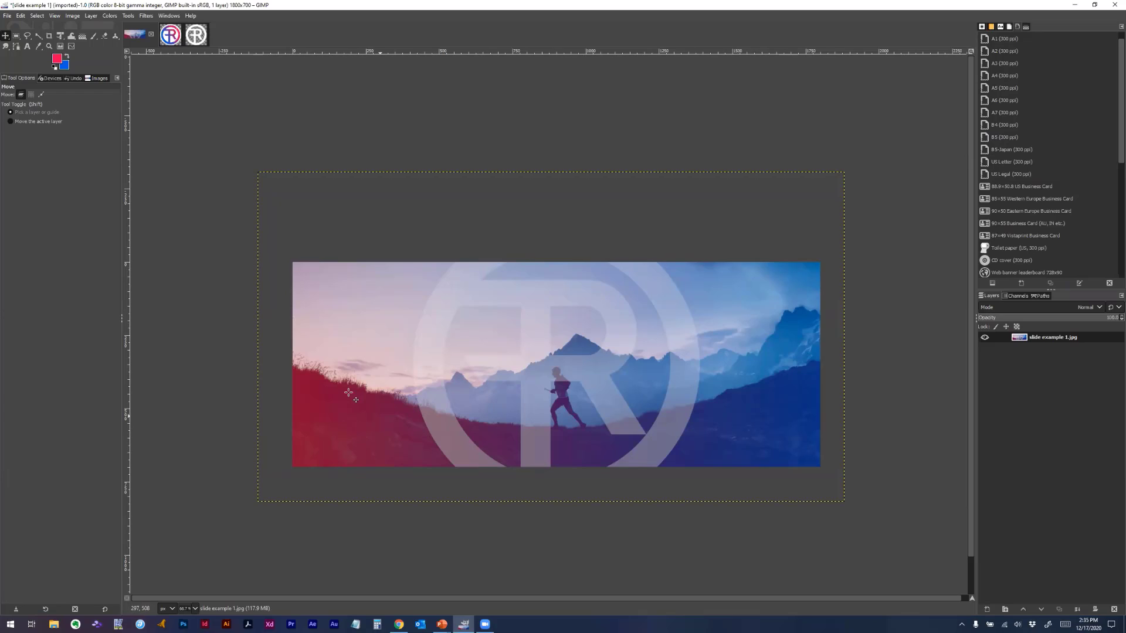
{"action": "left_click", "coordinate": [27, 47]}
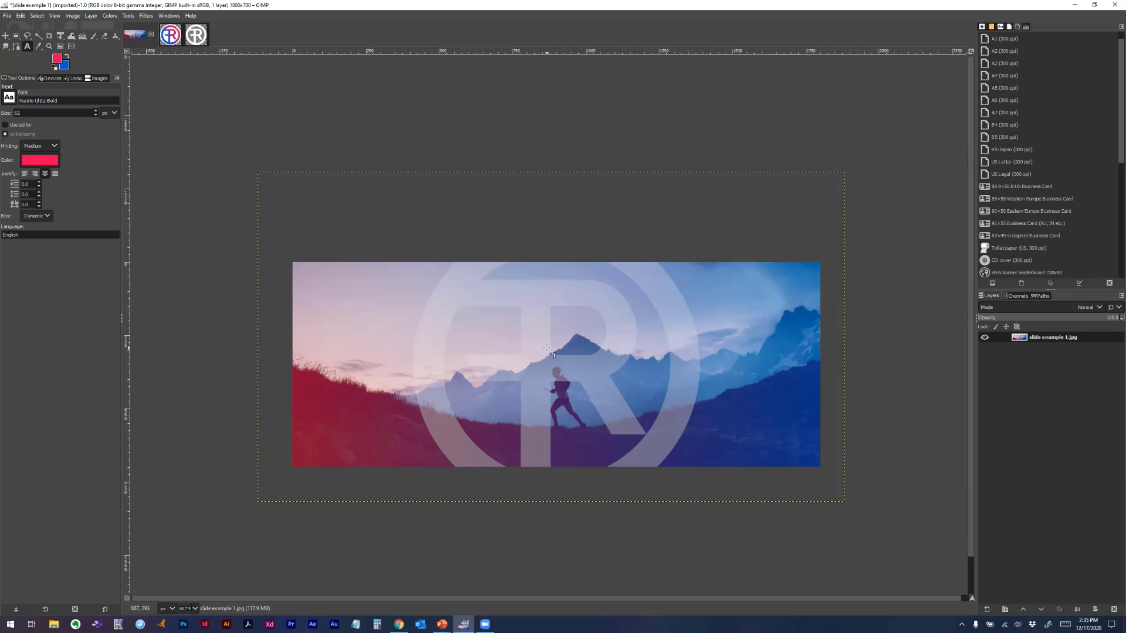
{"action": "left_click", "coordinate": [469, 356]}
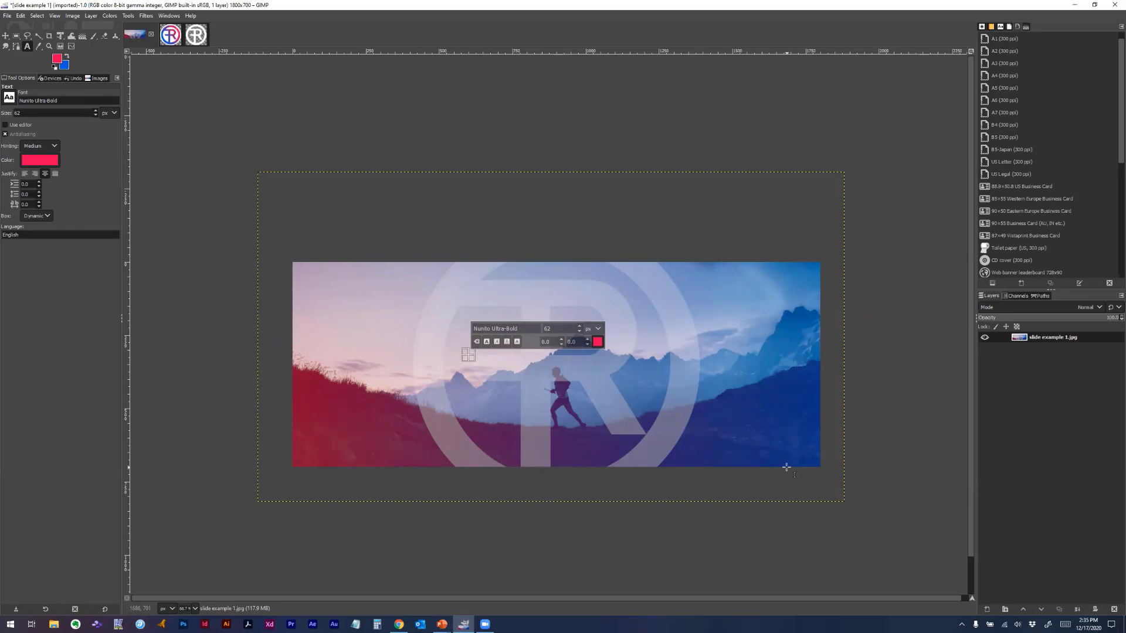
{"action": "left_click", "coordinate": [597, 343]}
{"action": "left_click", "coordinate": [686, 277]}
{"action": "left_click", "coordinate": [597, 342]}
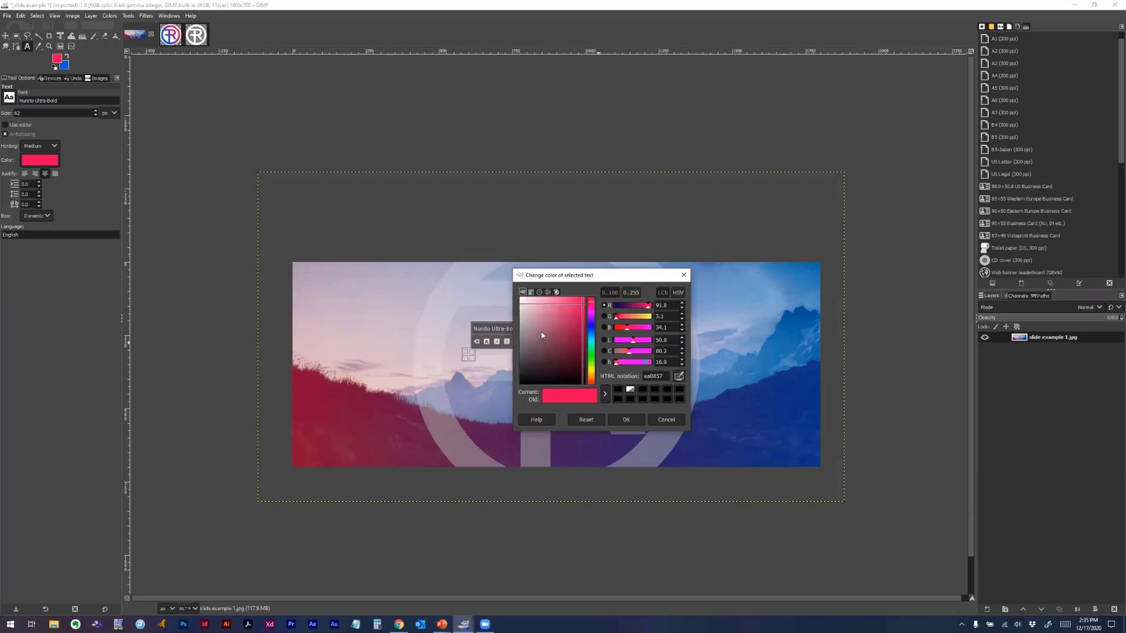
{"action": "left_click", "coordinate": [521, 299]}
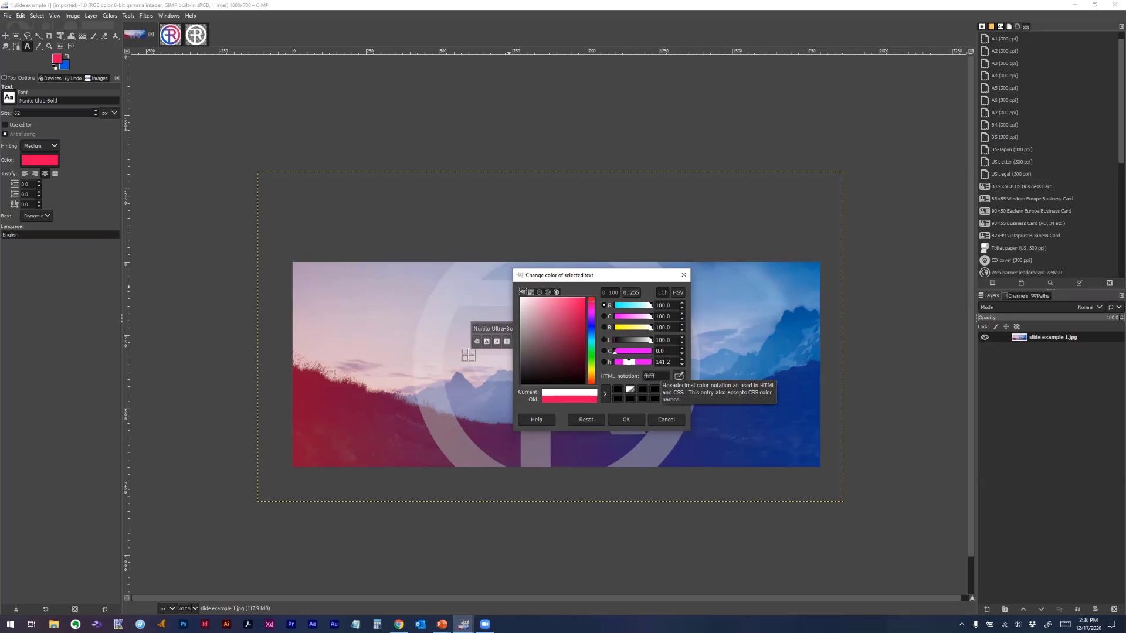
{"action": "left_click", "coordinate": [638, 420]}
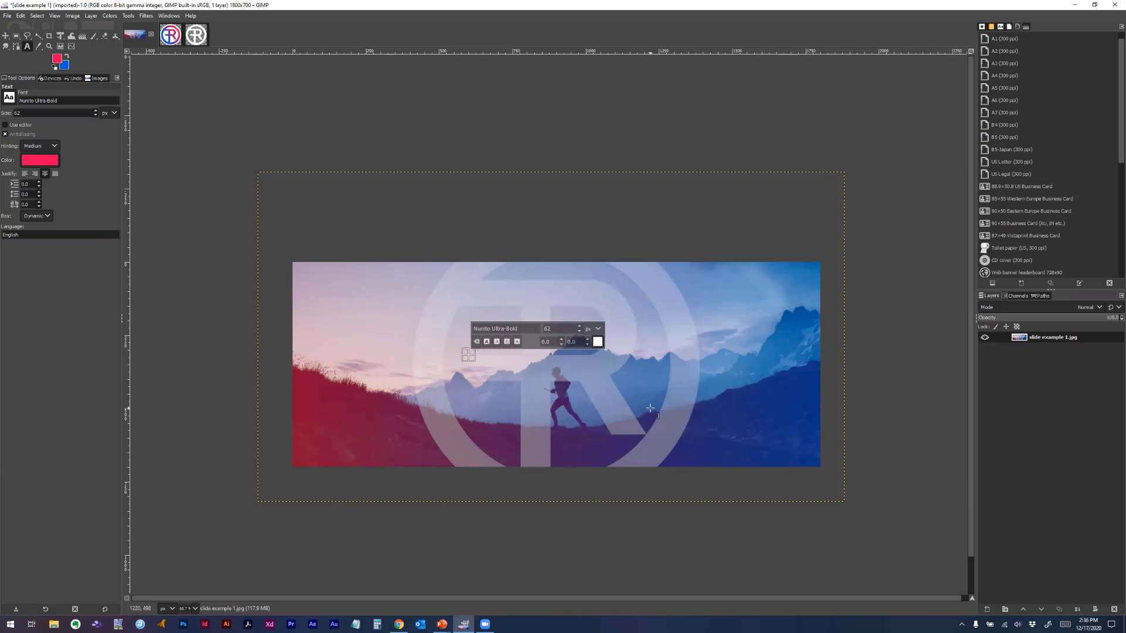
Enter the text "Shop Run Free Apparel" in the new text box
{"action": "type", "text": "Shop"}
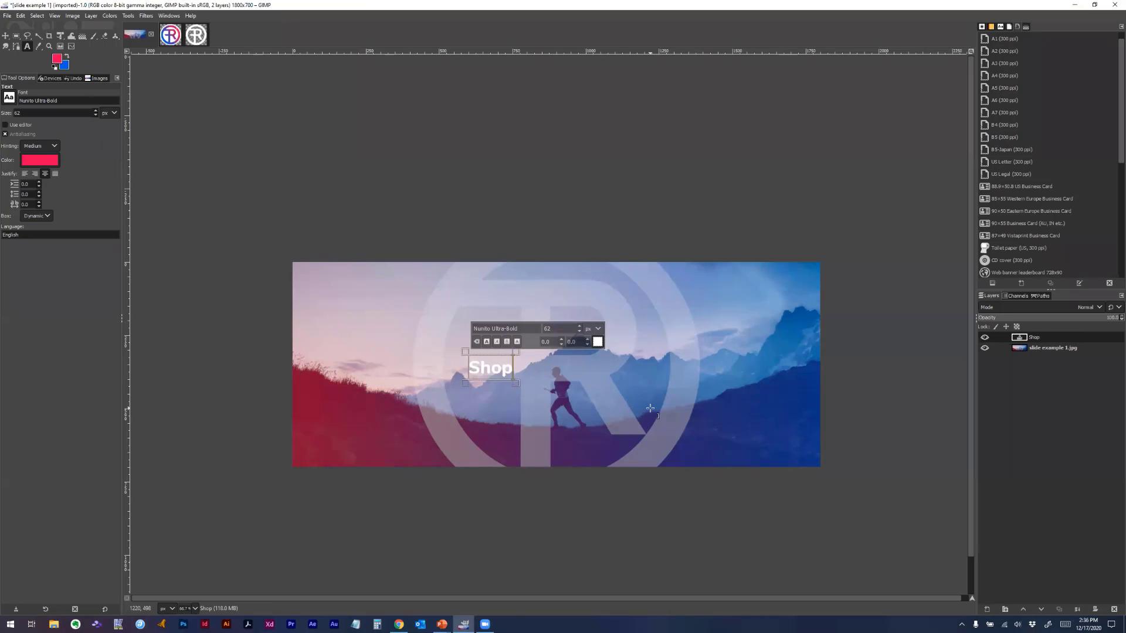
{"action": "type", "text": " Run Free A"}
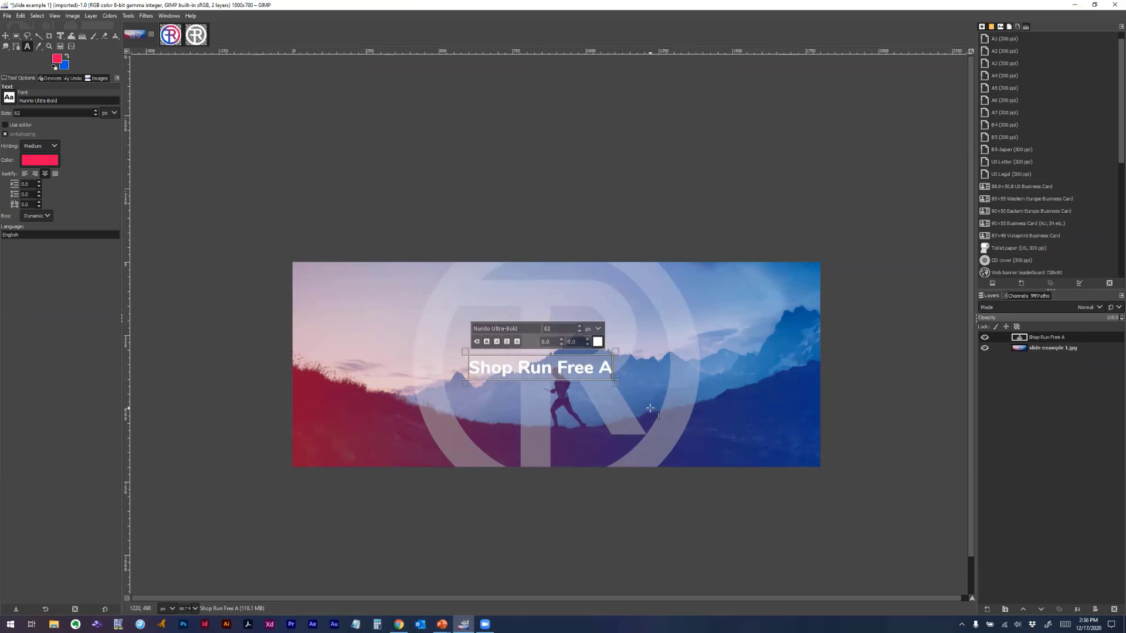
{"action": "type", "text": "pparel"}
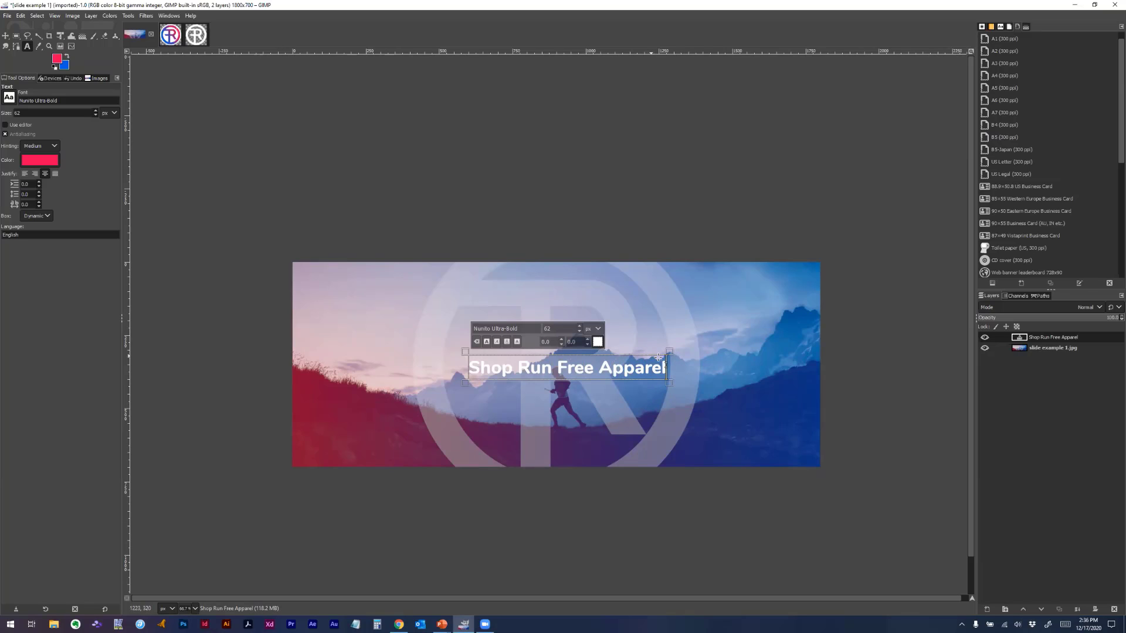
Set the size of the entire "Shop Run Free Apparel" text to 100 px and check its font settings
{"action": "left_click_drag", "start_coordinate": [668, 370], "coordinate": [476, 383]}
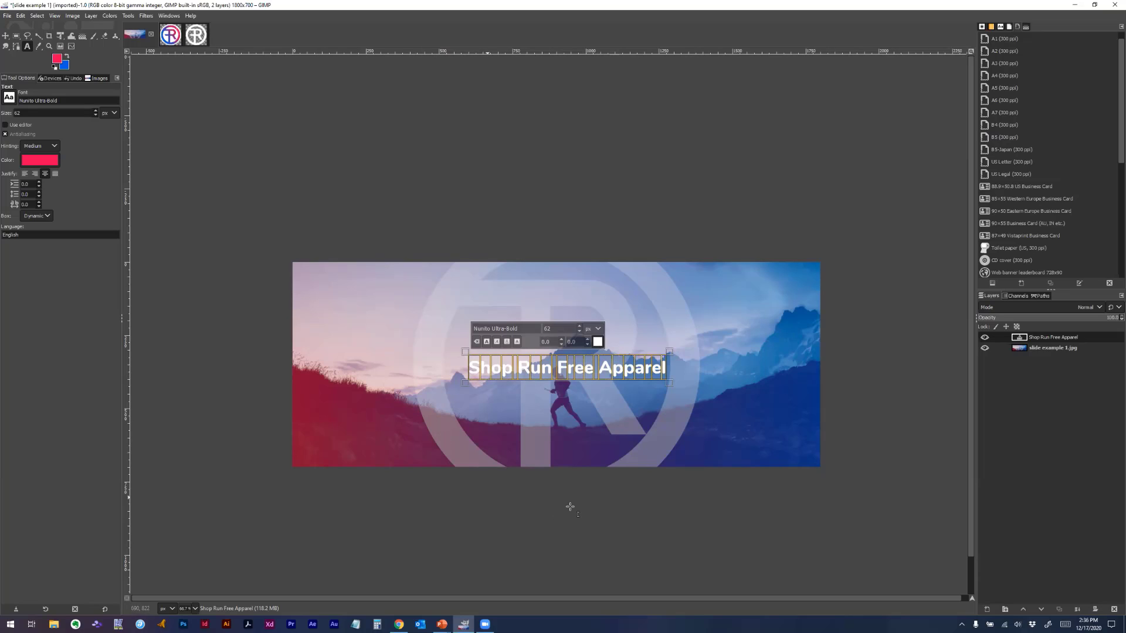
{"action": "left_click", "coordinate": [560, 331]}
{"action": "key", "text": "ctrl+a"}
{"action": "type", "text": "100"}
{"action": "key", "text": "Return"}
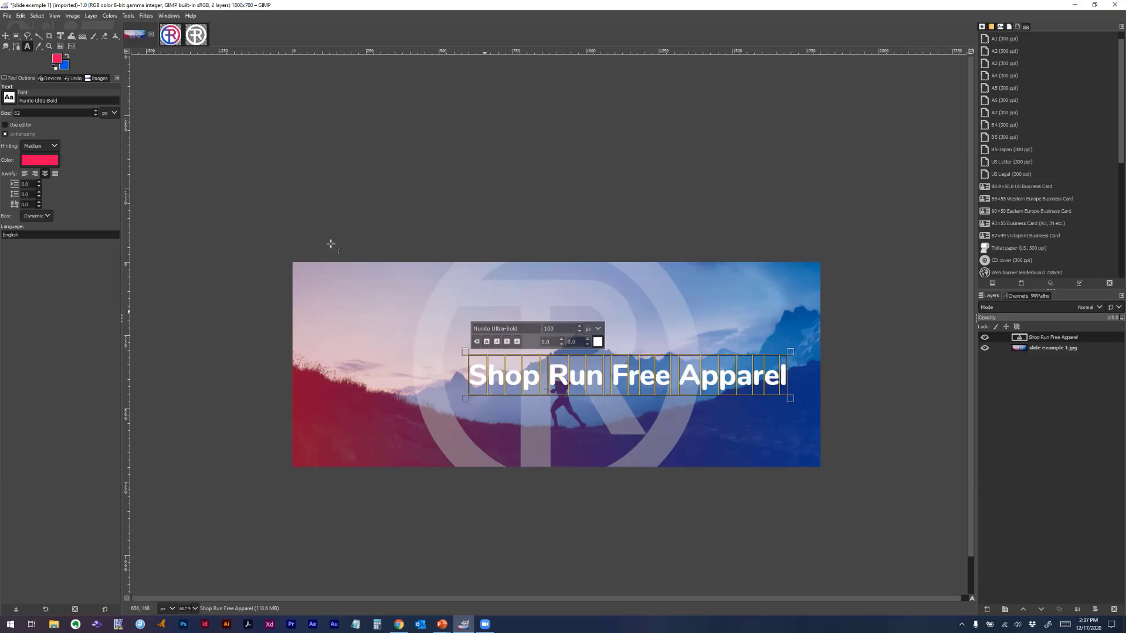
{"action": "left_click", "coordinate": [532, 328]}
{"action": "left_click", "coordinate": [10, 102]}
{"action": "left_click", "coordinate": [10, 102]}
Move the "Shop Run Free Apparel" text toward the slide's middle and center it horizontally and vertically relative to the image with the Alignment tool
{"action": "left_click", "coordinate": [6, 35]}
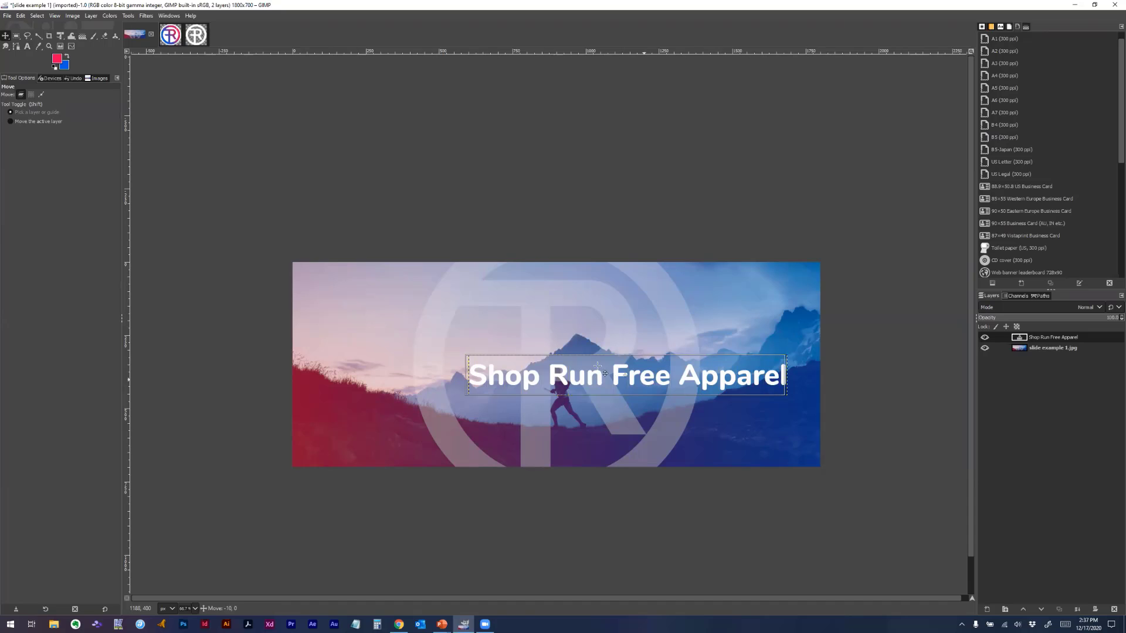
{"action": "left_click_drag", "start_coordinate": [652, 383], "coordinate": [589, 376]}
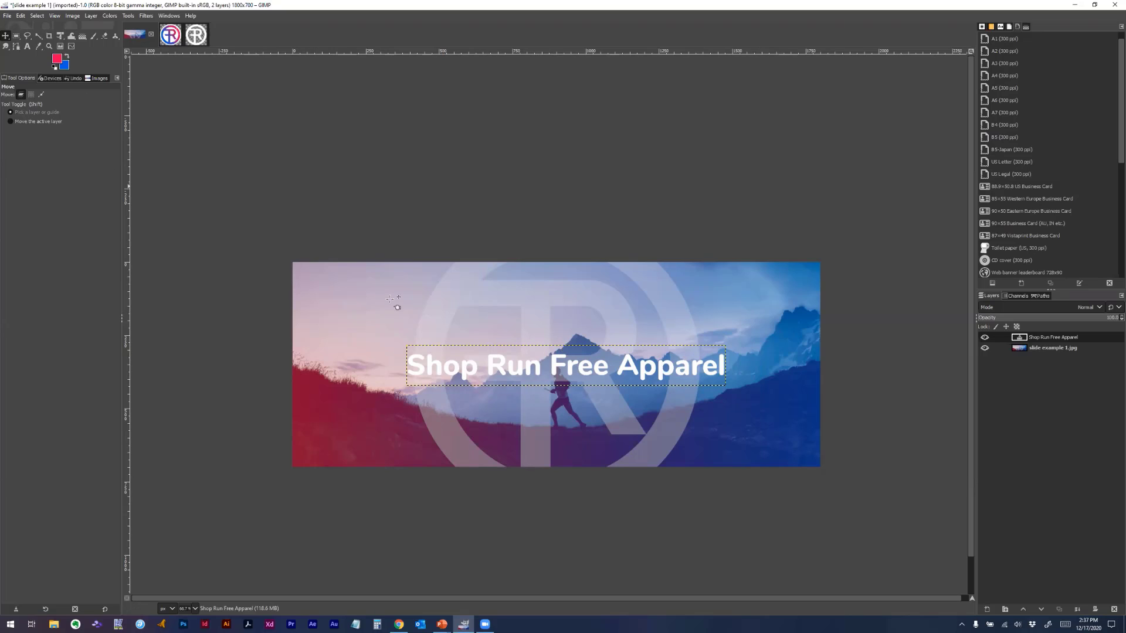
{"action": "right_click", "coordinate": [7, 36]}
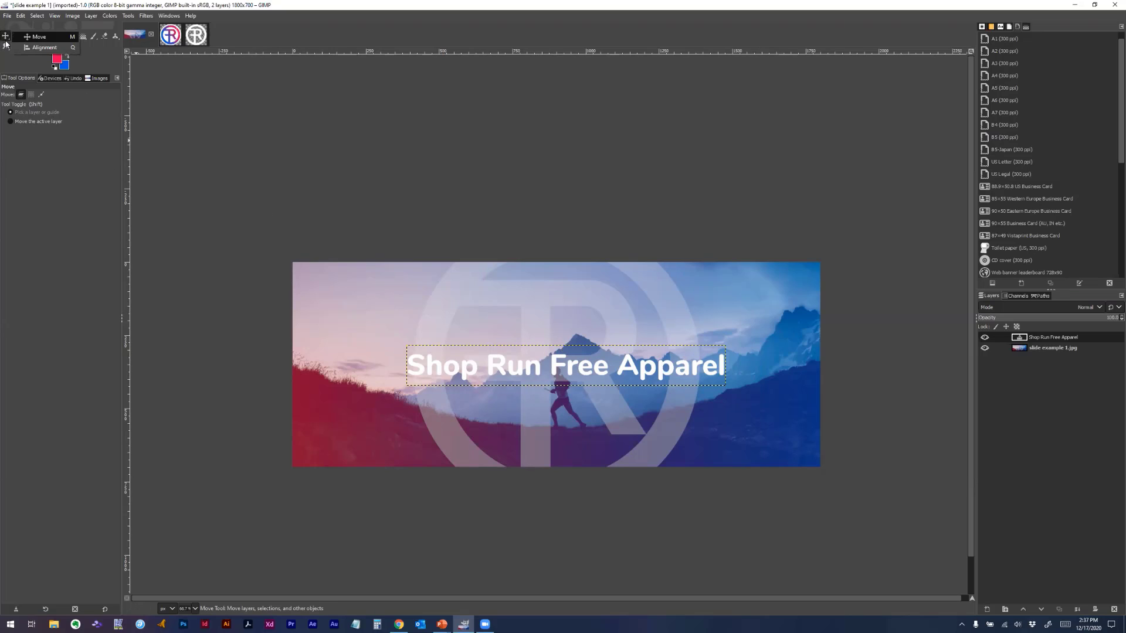
{"action": "left_click", "coordinate": [63, 50]}
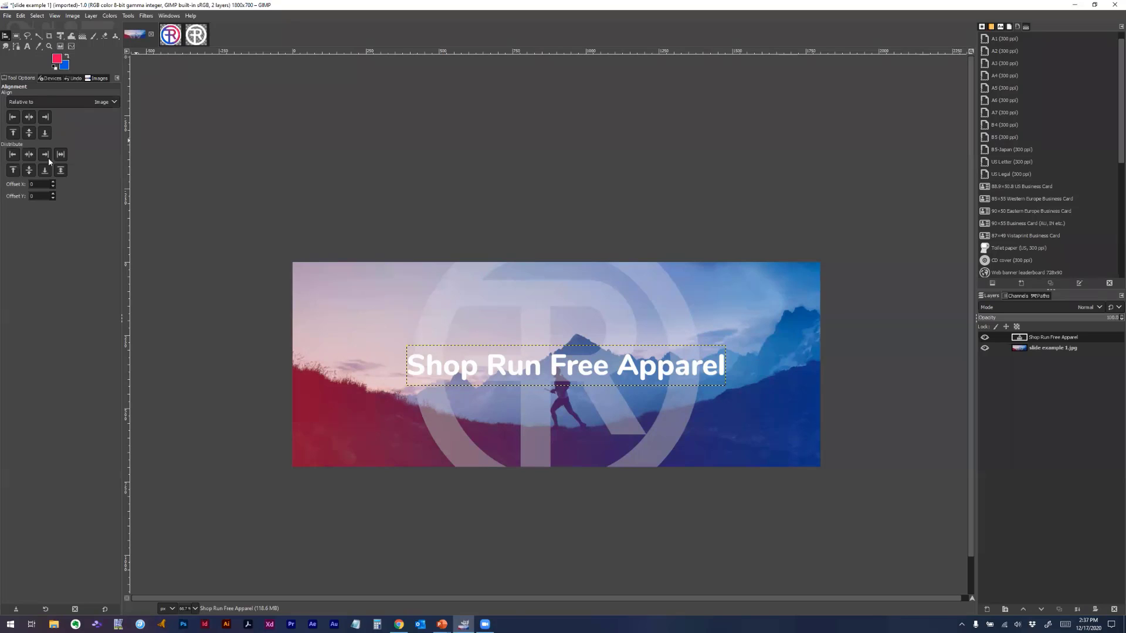
{"action": "left_click", "coordinate": [604, 370]}
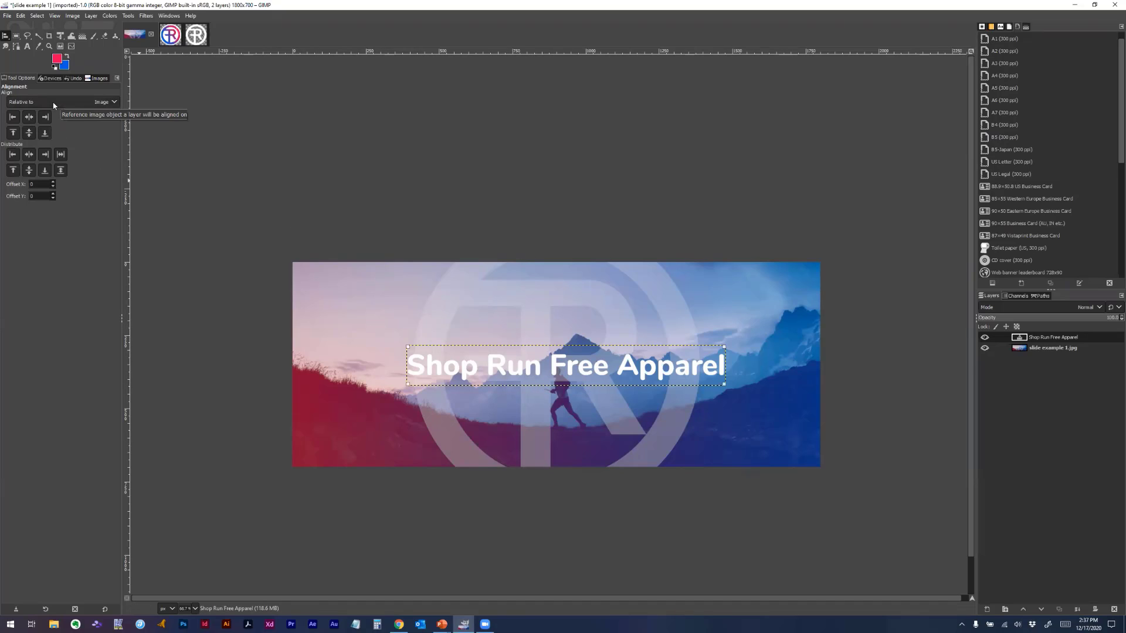
{"action": "left_click", "coordinate": [29, 117]}
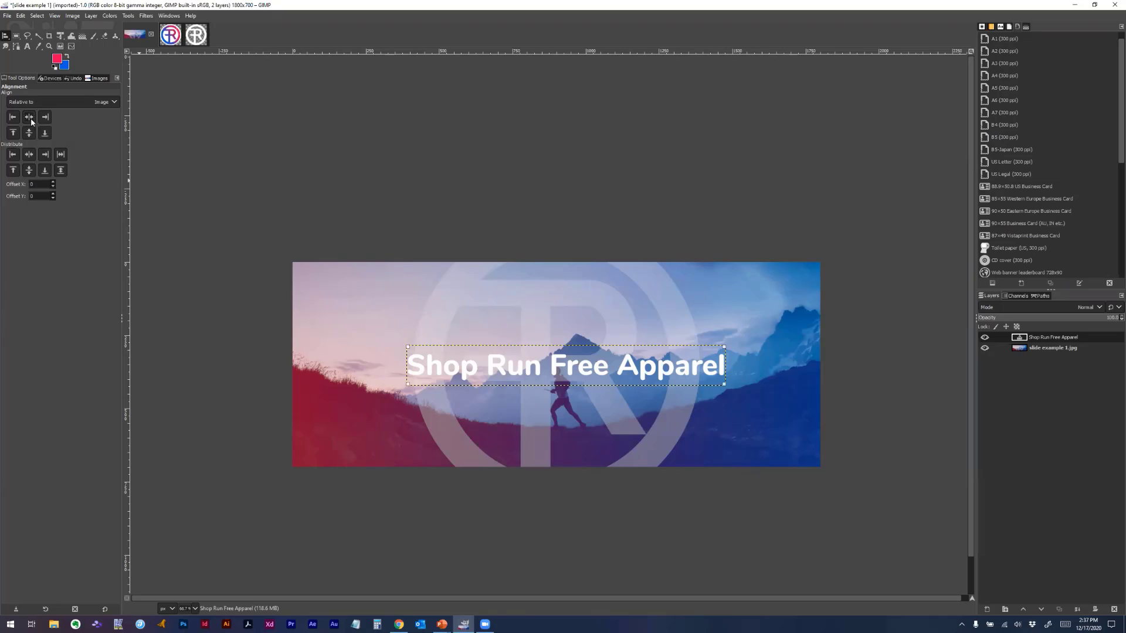
{"action": "left_click", "coordinate": [30, 135]}
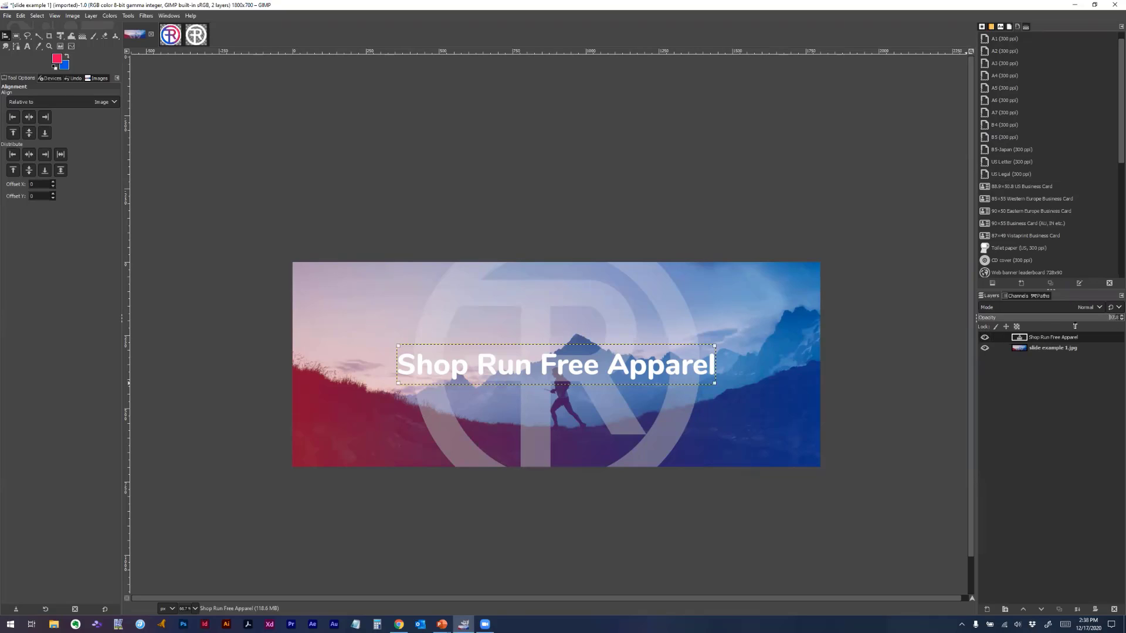
{"action": "mouse_move", "coordinate": [1113, 320]}
{"action": "left_mouse_down"}
{"action": "mouse_move", "coordinate": [1020, 318]}
{"action": "mouse_move", "coordinate": [1114, 319]}
{"action": "left_mouse_up"}
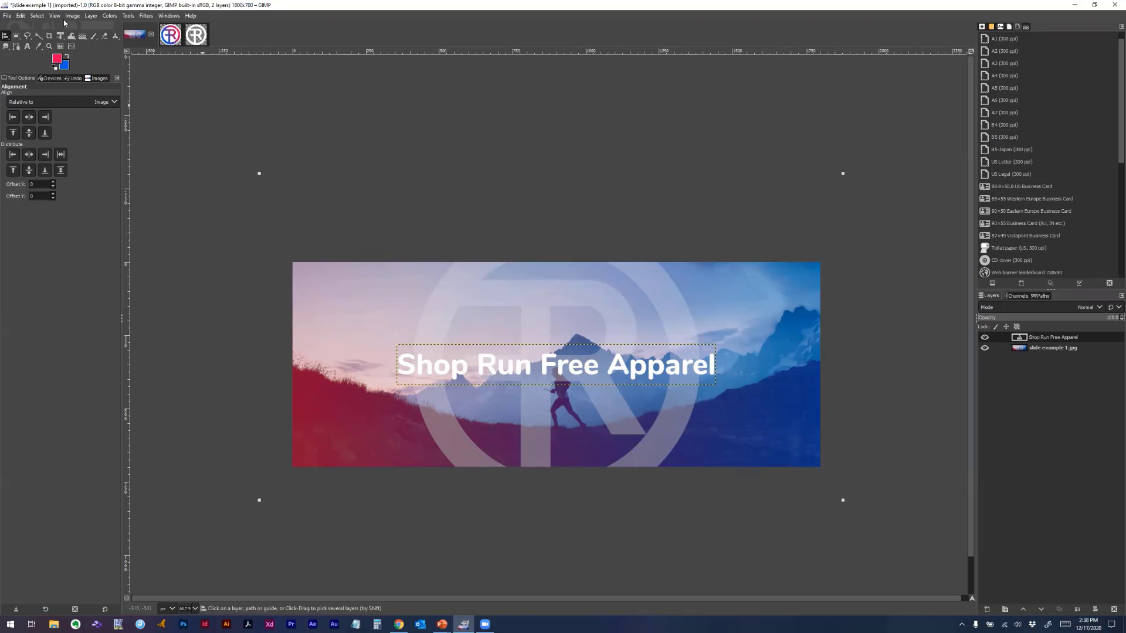
{"action": "key", "text": "r"}
{"action": "left_click", "coordinate": [225, 265]}
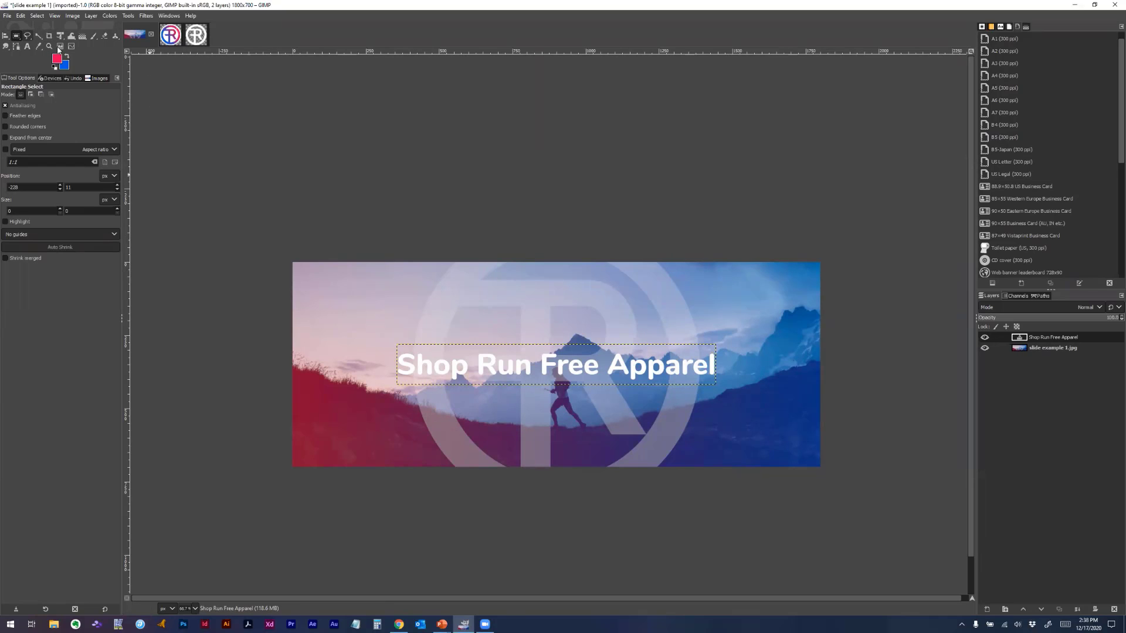
{"action": "left_click", "coordinate": [27, 46]}
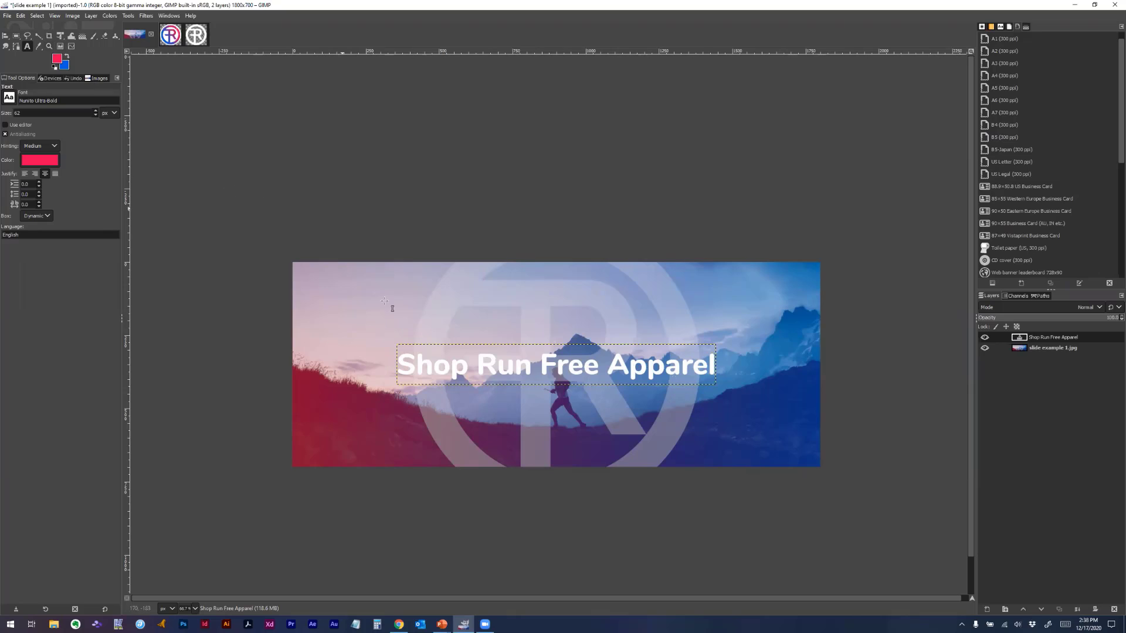
{"action": "key", "text": "r"}
{"action": "left_click", "coordinate": [317, 303]}
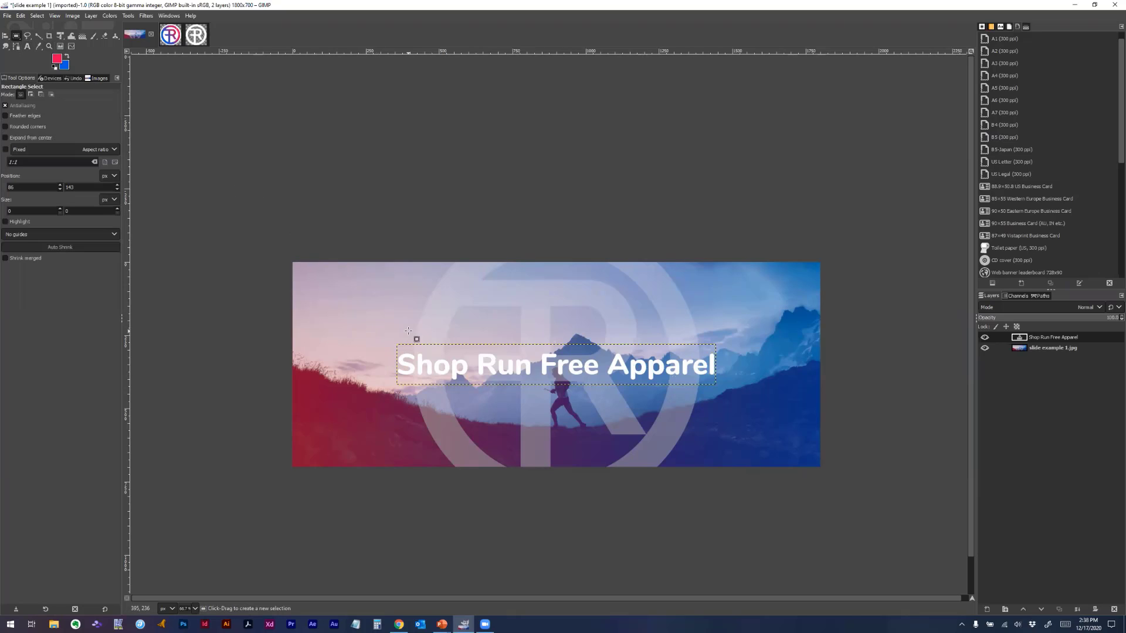
{"action": "left_click", "coordinate": [1039, 349]}
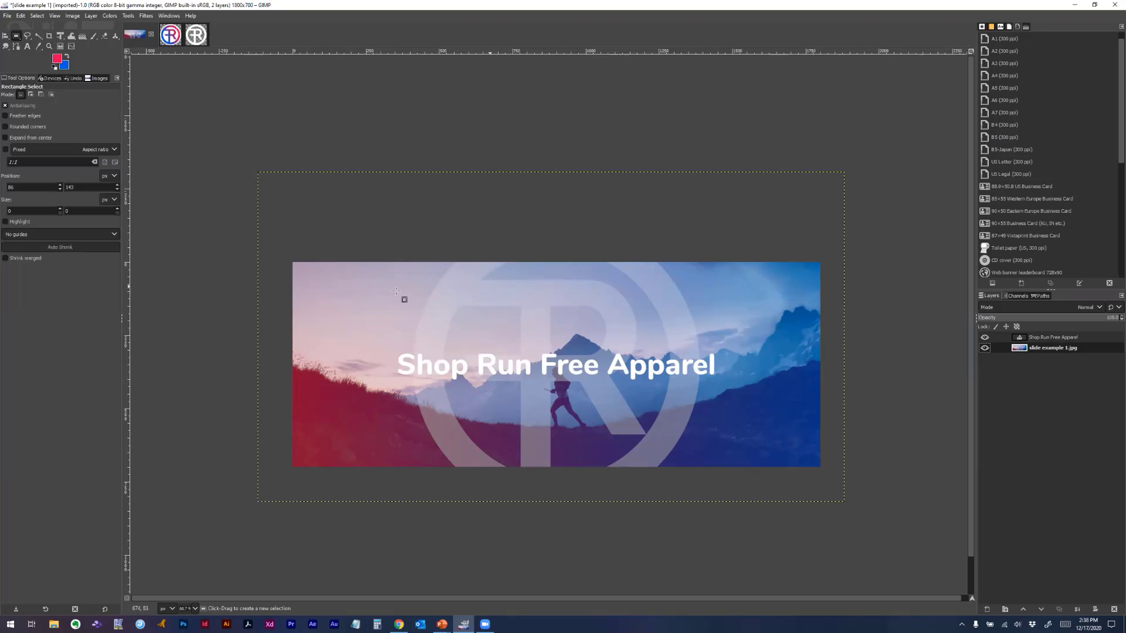
Select the "Shop Run Free Apparel" text layer and discard its text information
{"action": "left_click", "coordinate": [1053, 339]}
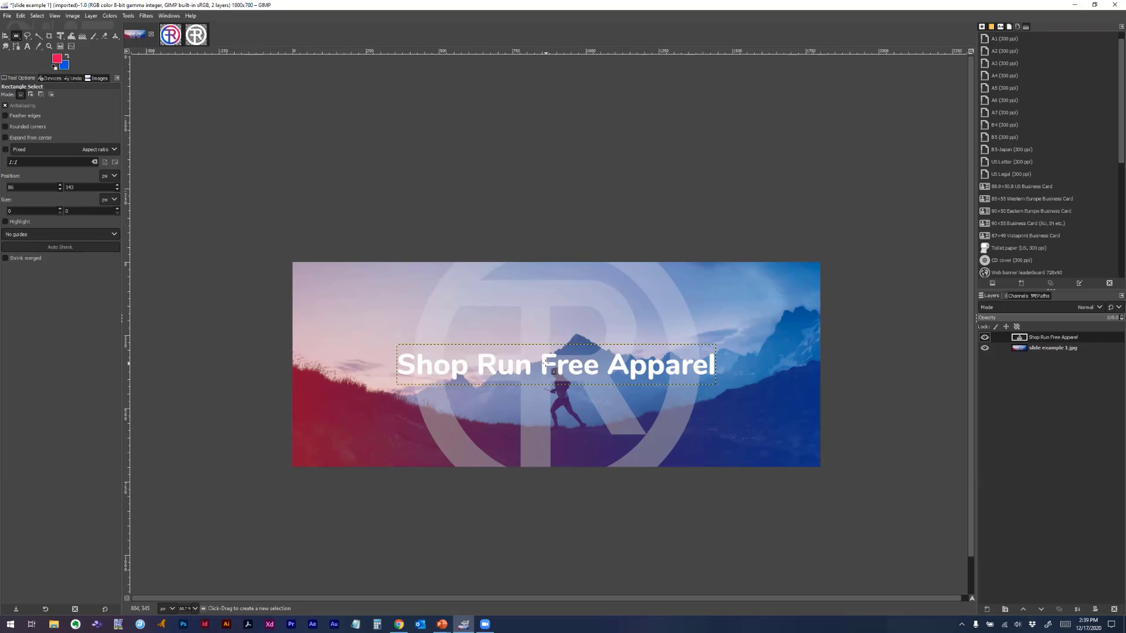
{"action": "left_click", "coordinate": [27, 47]}
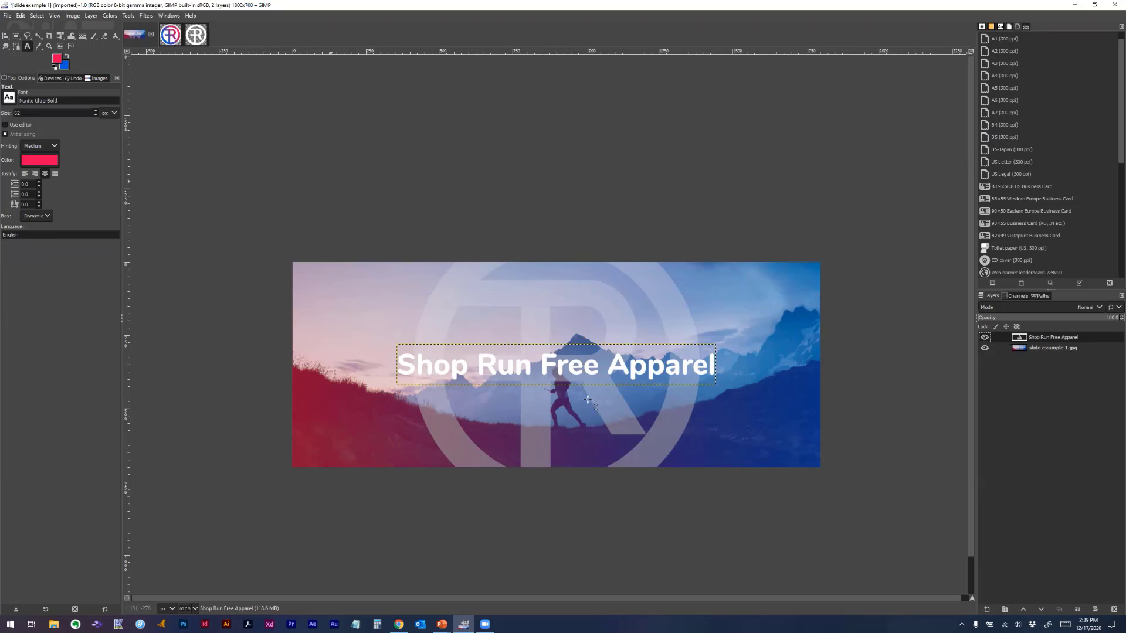
{"action": "right_click", "coordinate": [556, 370]}
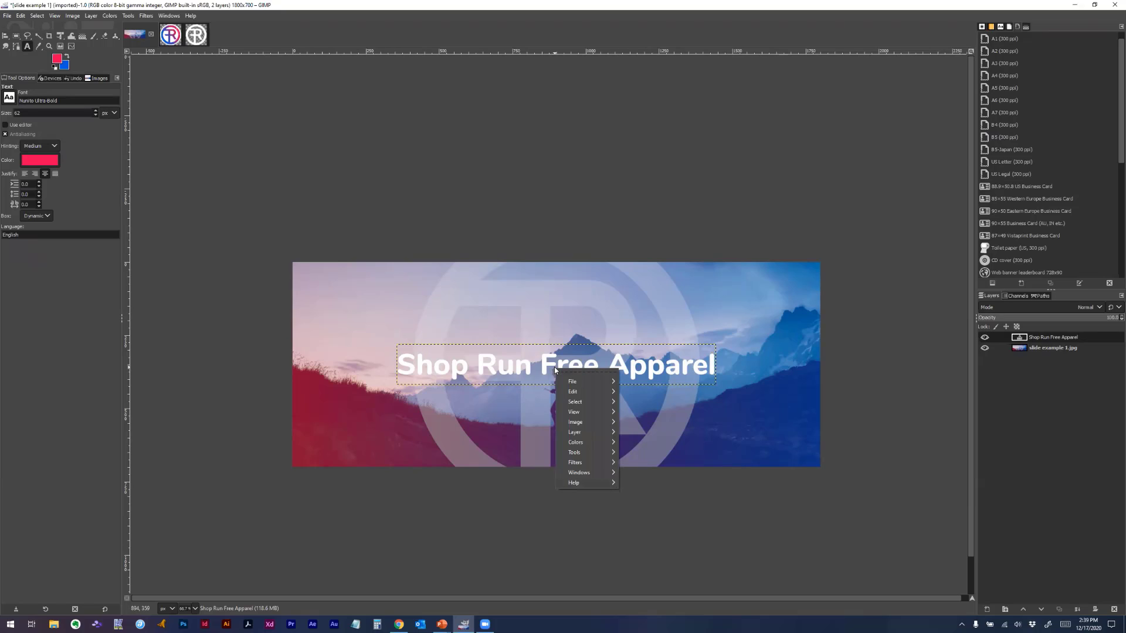
{"action": "left_click", "coordinate": [1048, 335]}
{"action": "right_click", "coordinate": [1052, 340]}
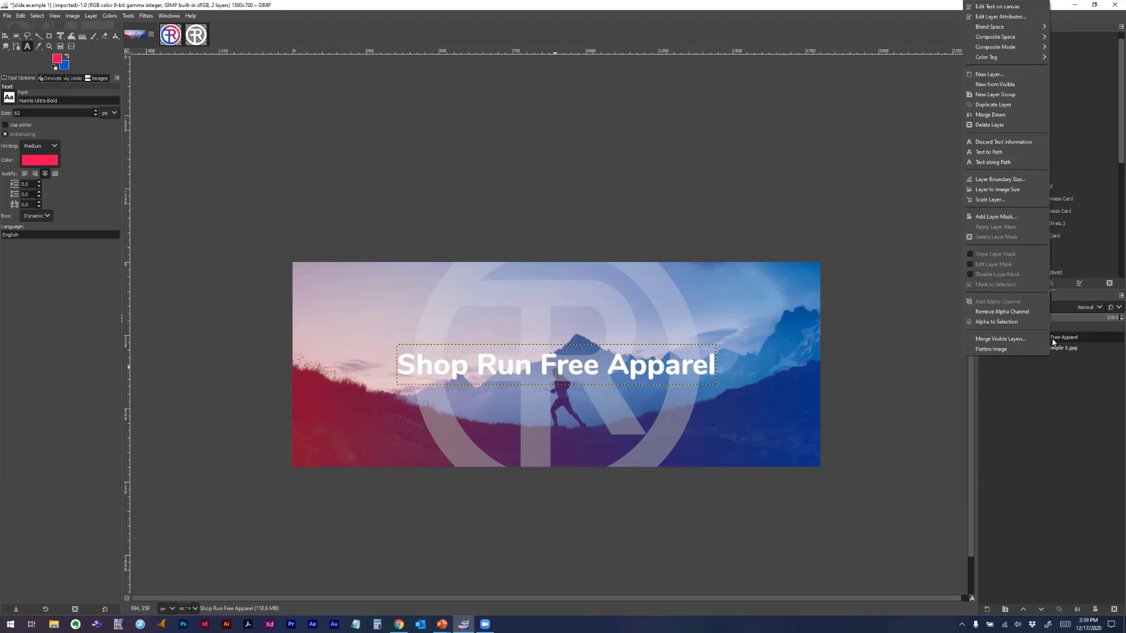
{"action": "left_click", "coordinate": [1006, 144]}
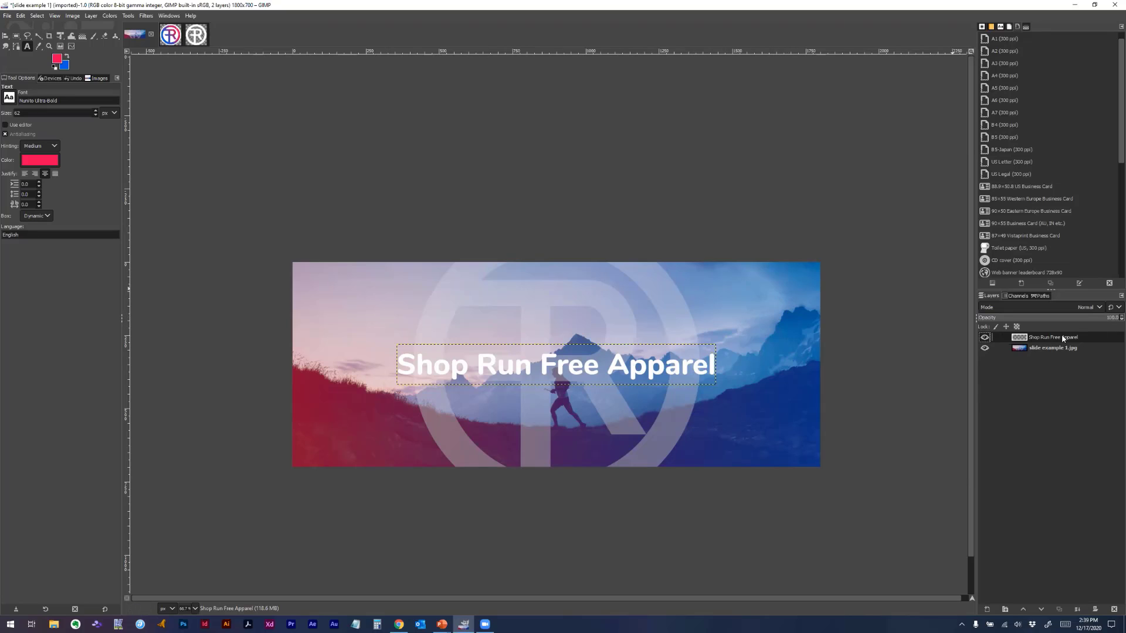
Resize the "Shop Run Free Apparel" layer to the image size and select its lettering with Alpha to Selection
{"action": "left_click", "coordinate": [91, 16]}
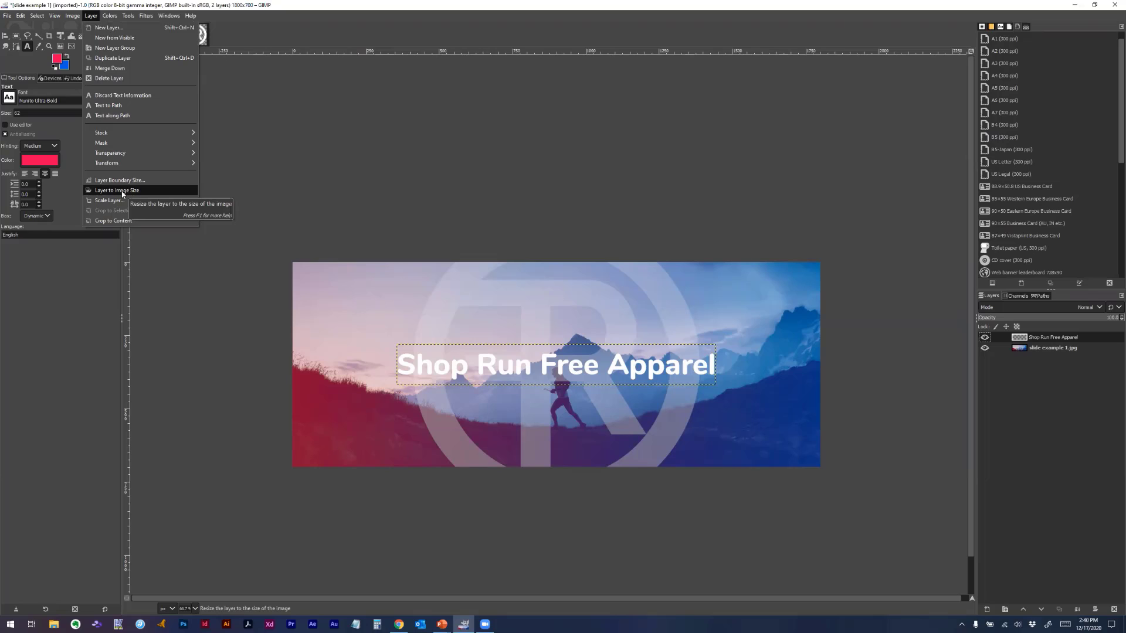
{"action": "left_click", "coordinate": [123, 192]}
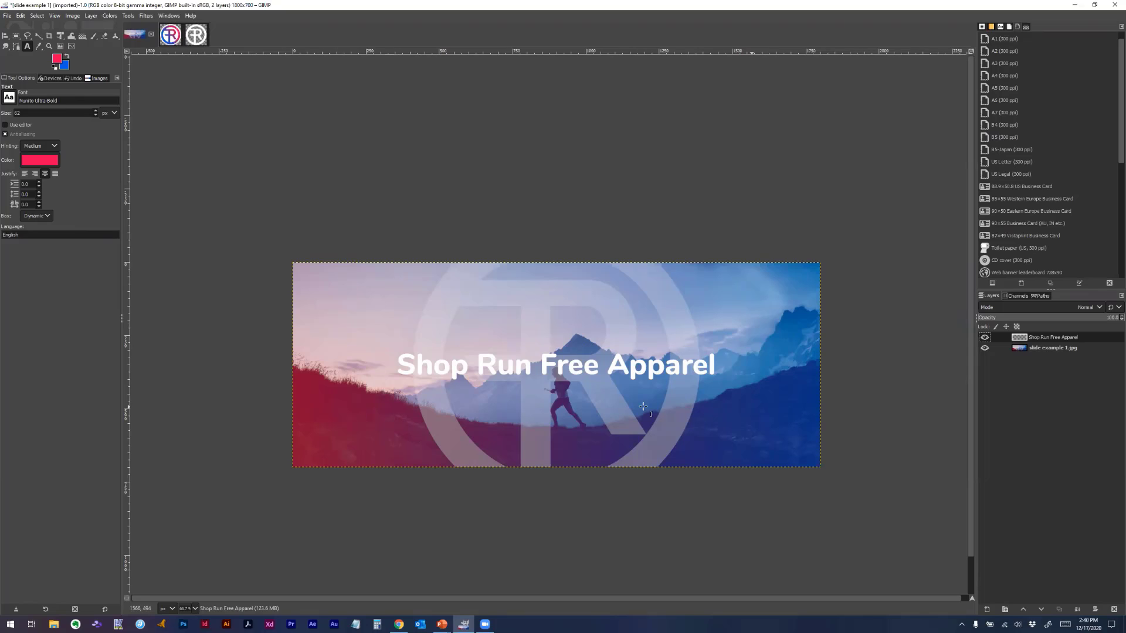
{"action": "right_click", "coordinate": [564, 367]}
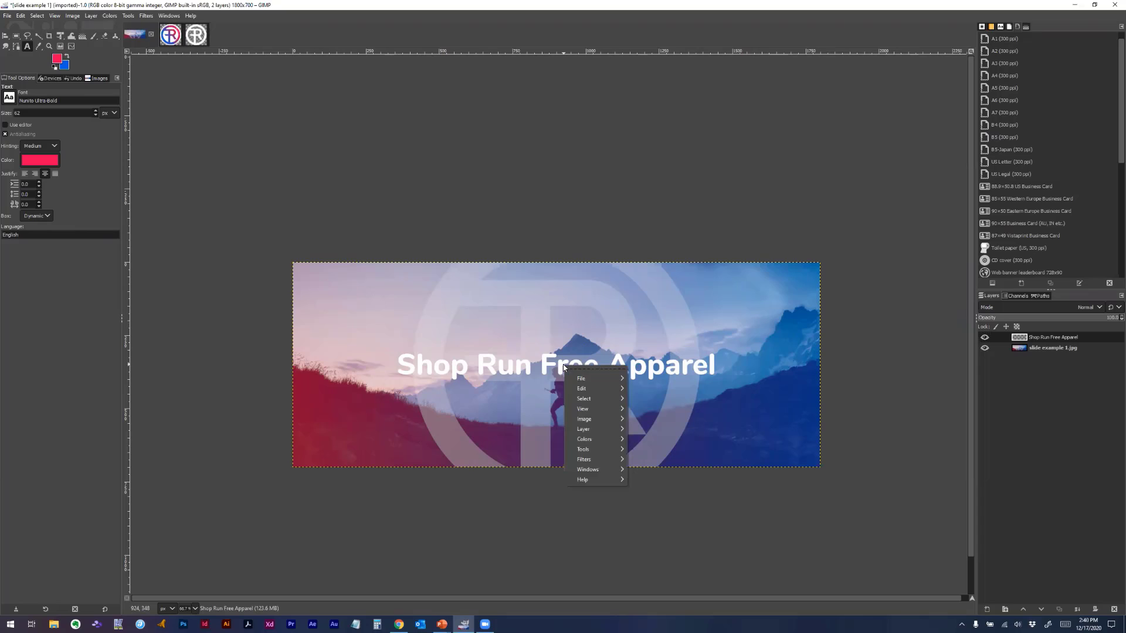
{"action": "left_click", "coordinate": [1069, 342]}
{"action": "right_click", "coordinate": [1069, 340]}
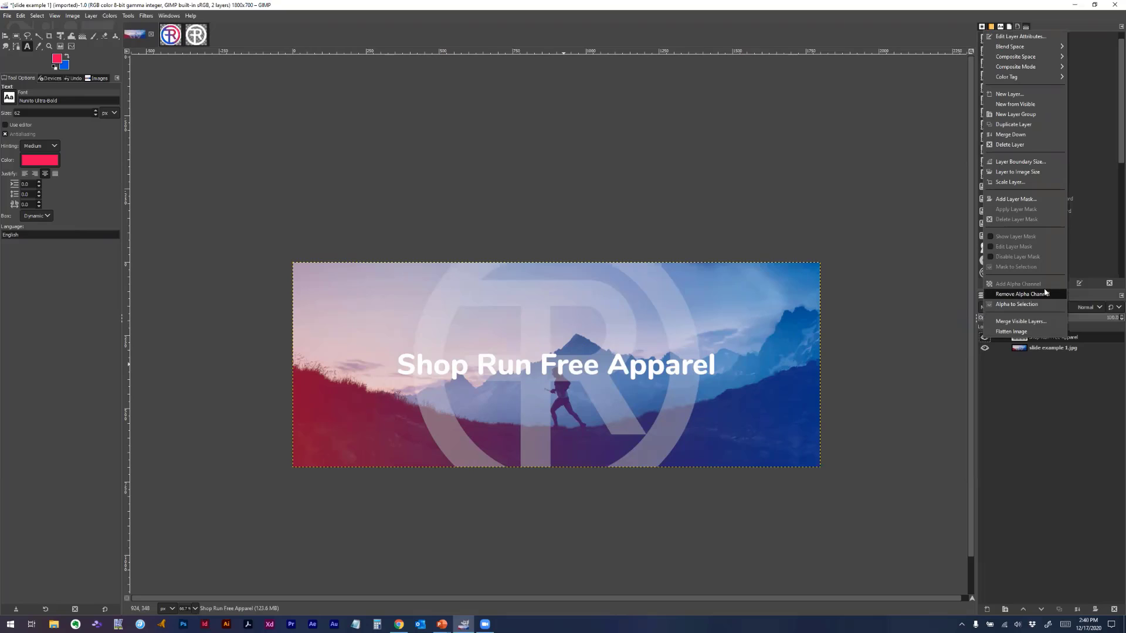
{"action": "left_click", "coordinate": [1039, 304]}
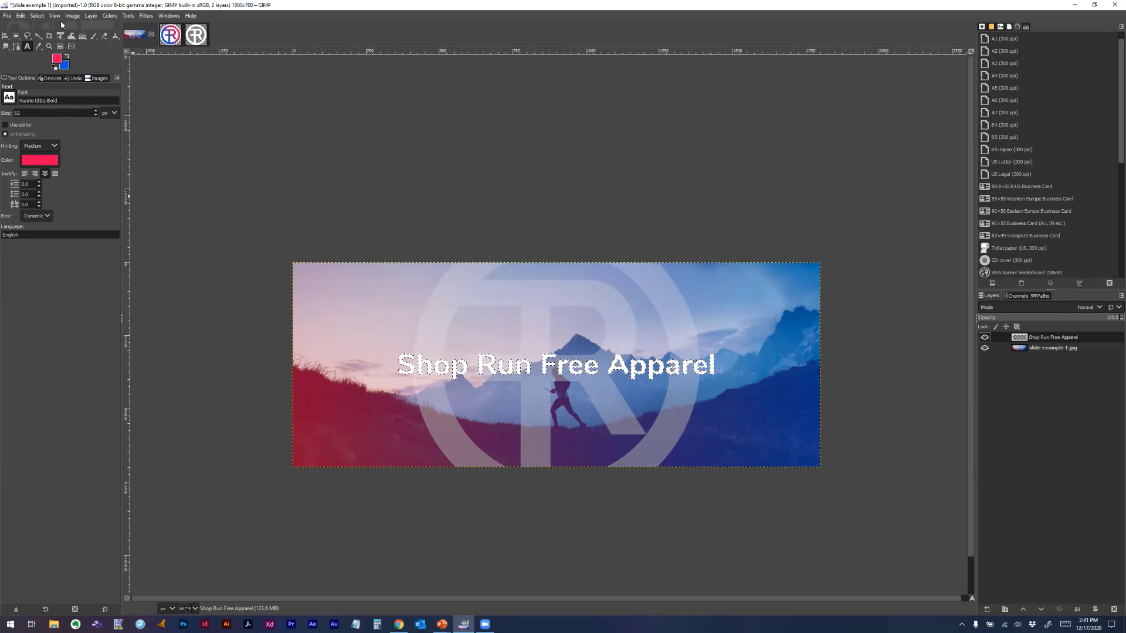
Grow the lettering selection outward to form an outline around the slide text
{"action": "left_click", "coordinate": [37, 16]}
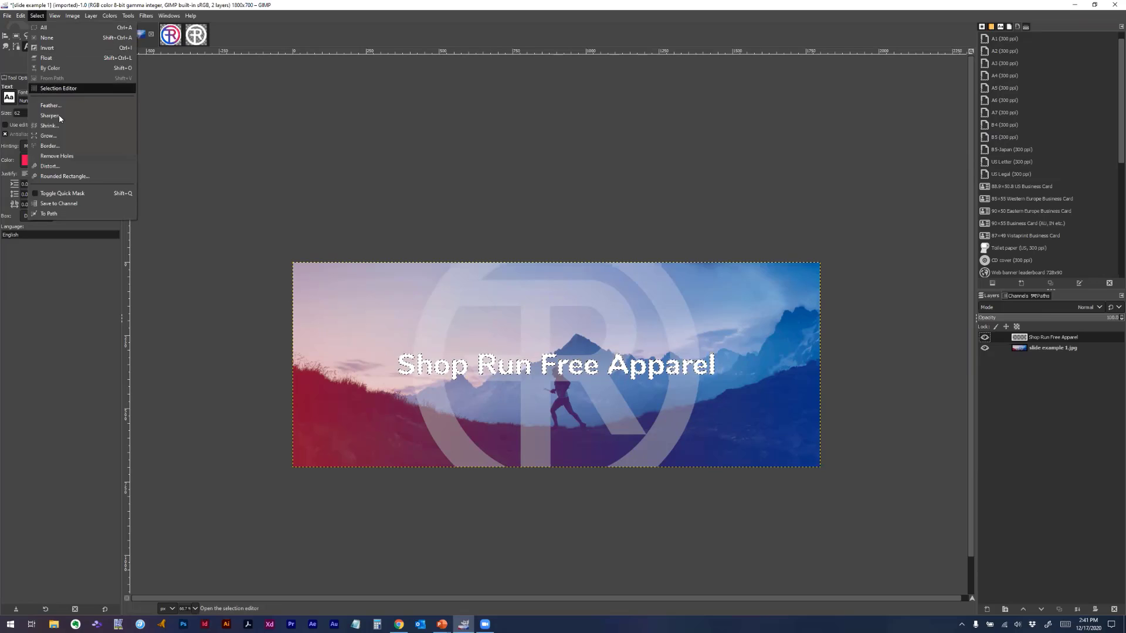
{"action": "left_click", "coordinate": [59, 135]}
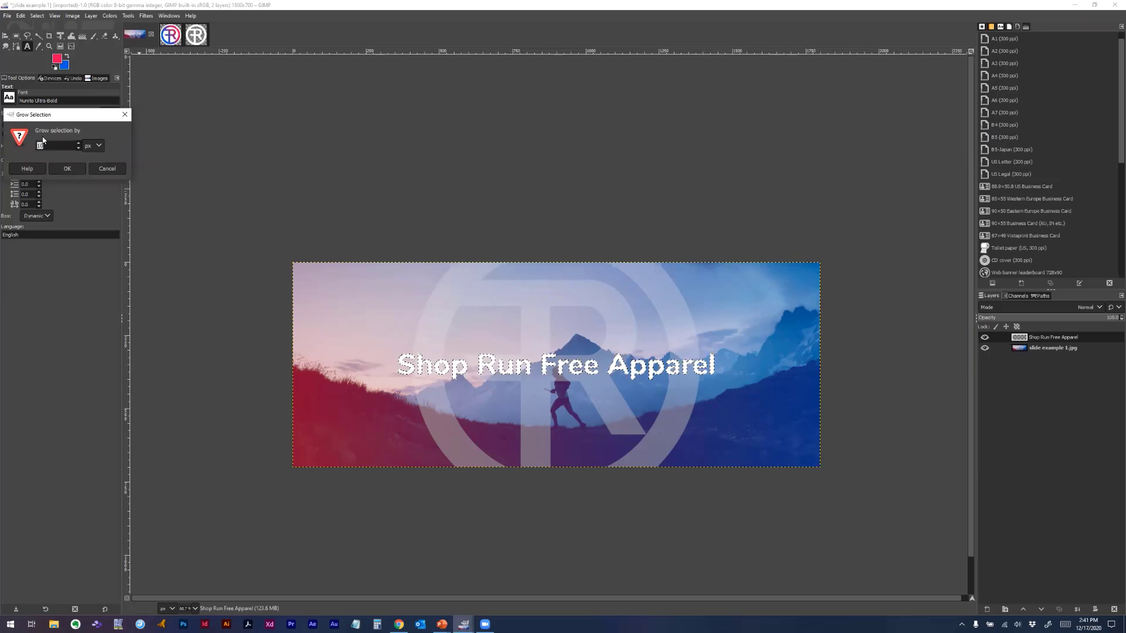
{"action": "left_click", "coordinate": [68, 169]}
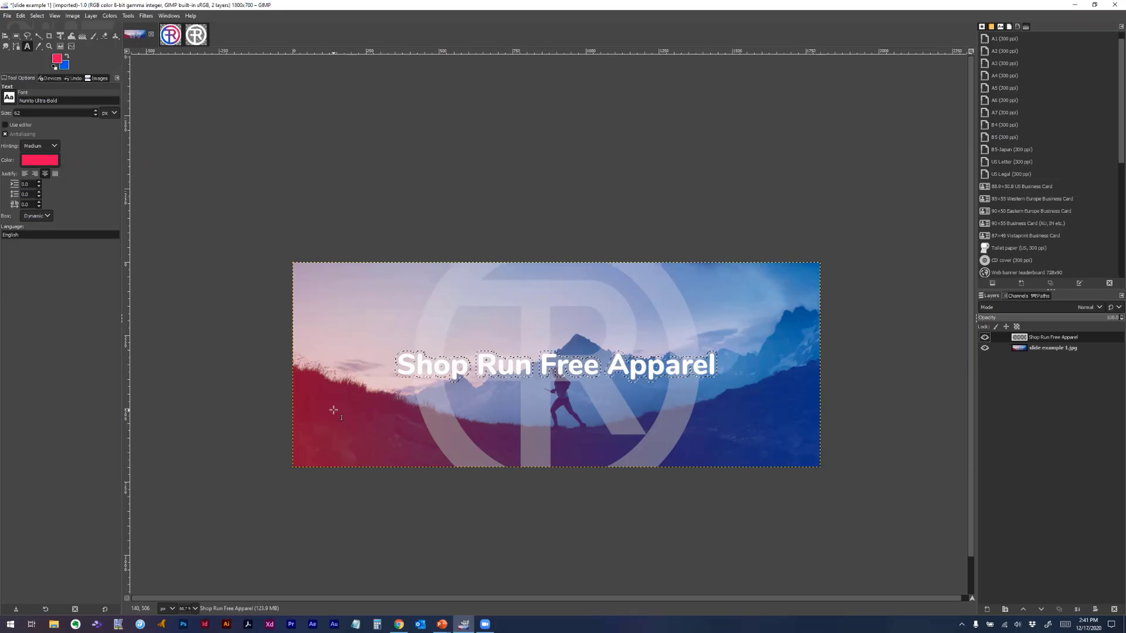
Create a new transparent 1800 x 700 px layer and fill the grown lettering selection with black using Bucket Fill
{"action": "left_click", "coordinate": [90, 16]}
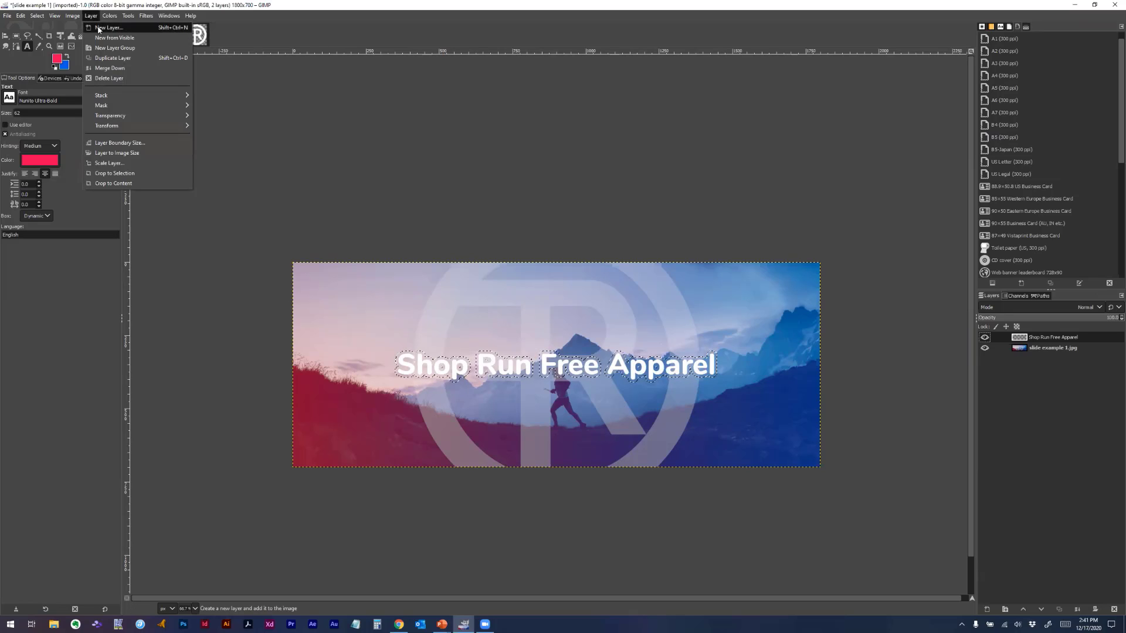
{"action": "left_click", "coordinate": [98, 29]}
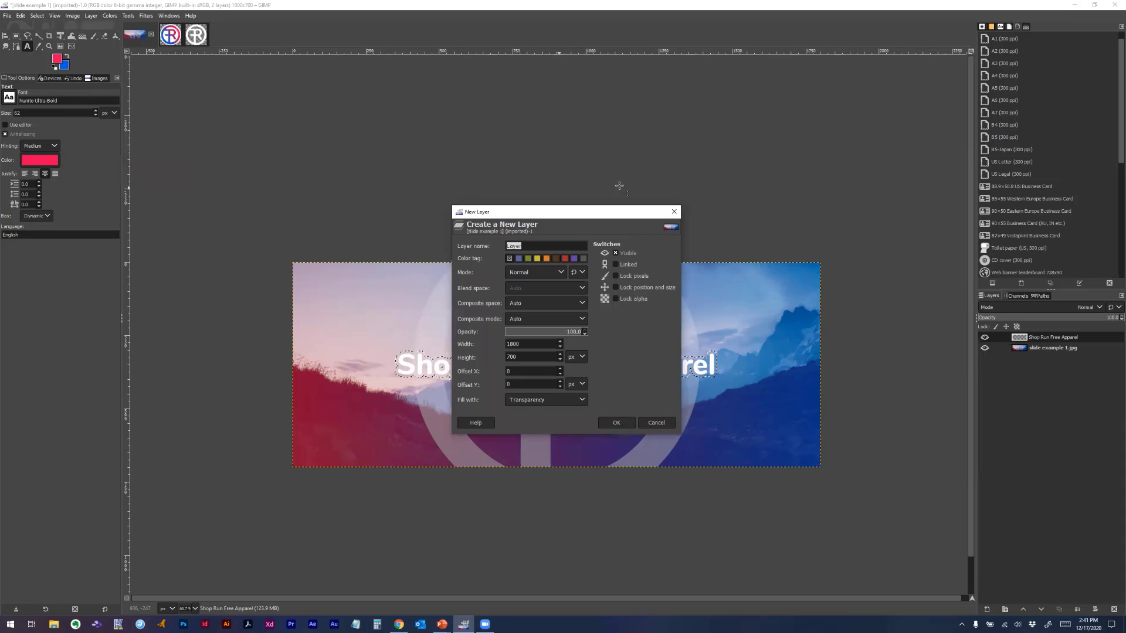
{"action": "left_click", "coordinate": [616, 422]}
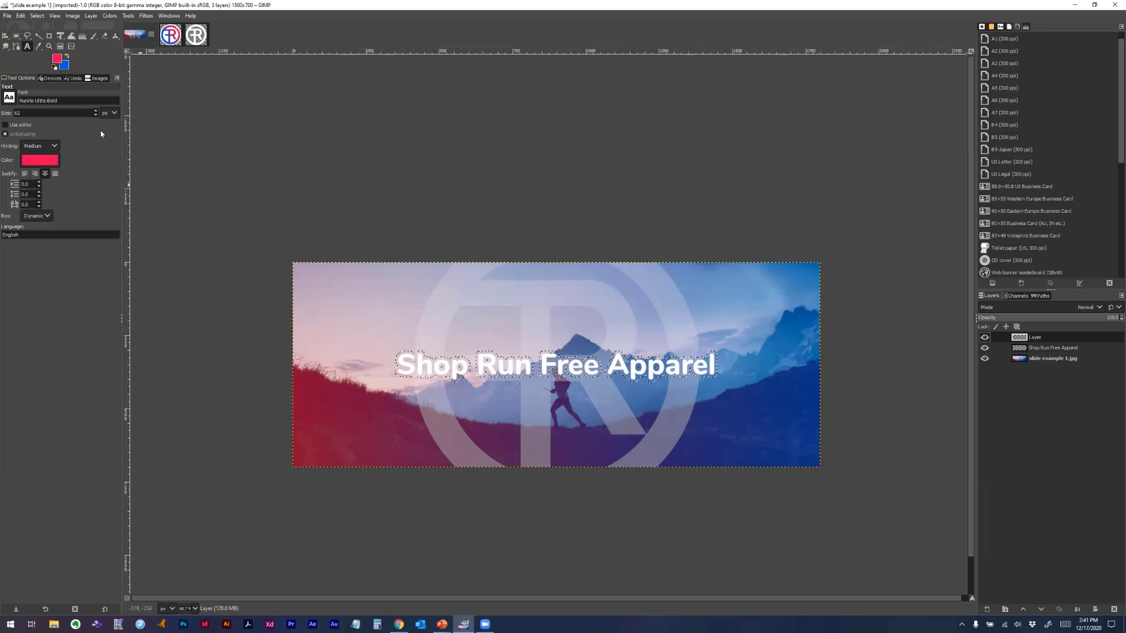
{"action": "left_click", "coordinate": [82, 37]}
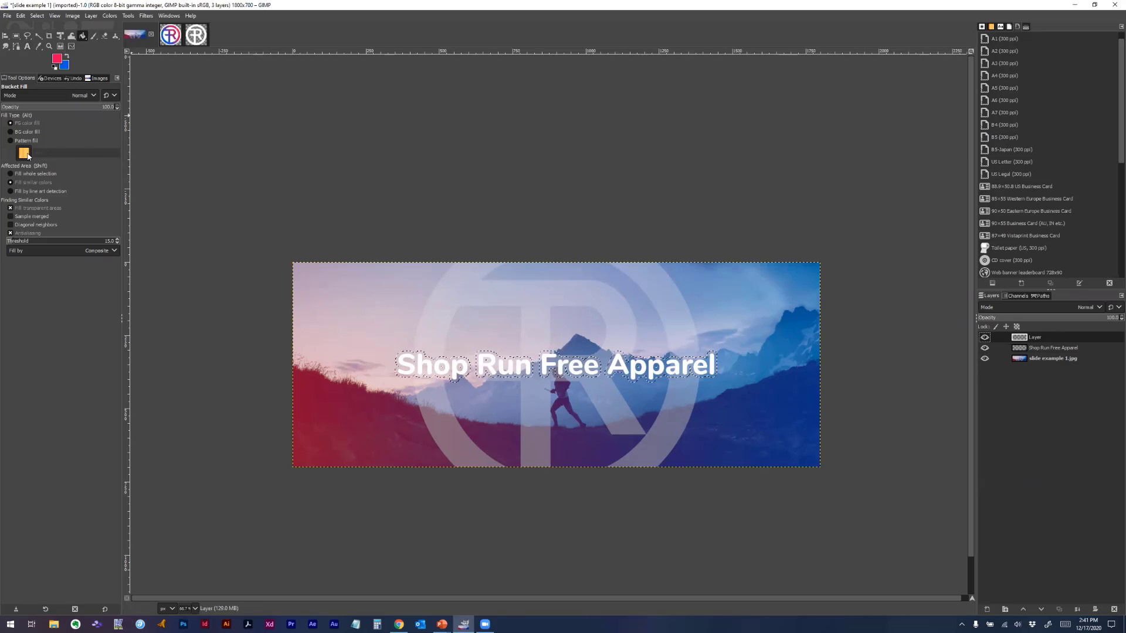
{"action": "left_click", "coordinate": [55, 66]}
{"action": "left_click", "coordinate": [430, 360]}
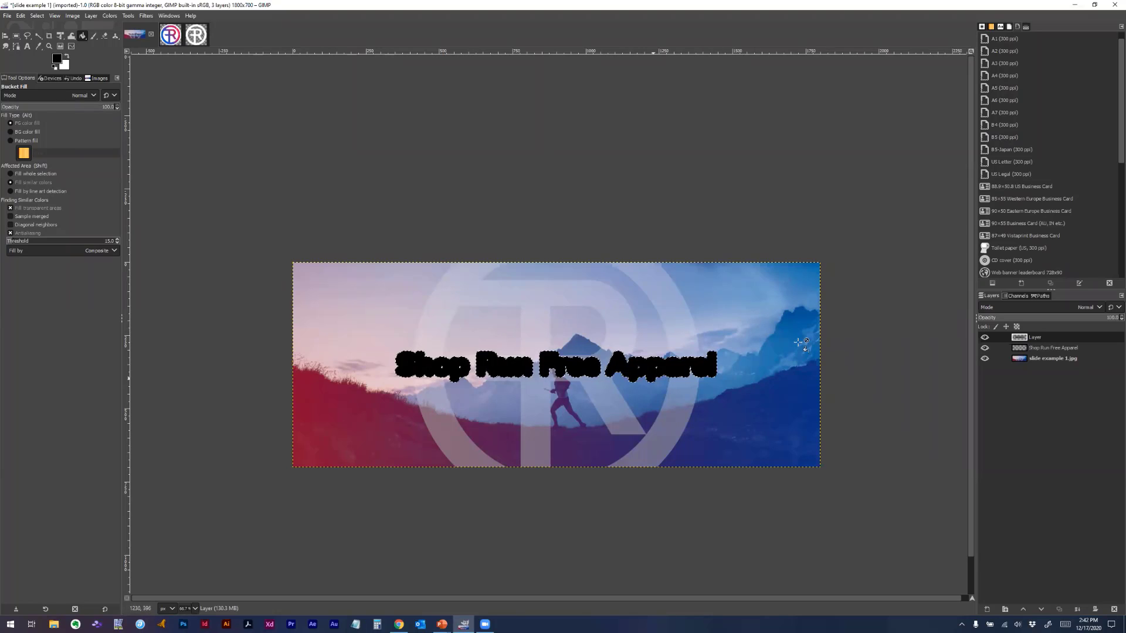
Compare the slide with the black layer hidden and shown, then clear the selection and place that layer beneath the text layer
{"action": "left_click", "coordinate": [985, 337]}
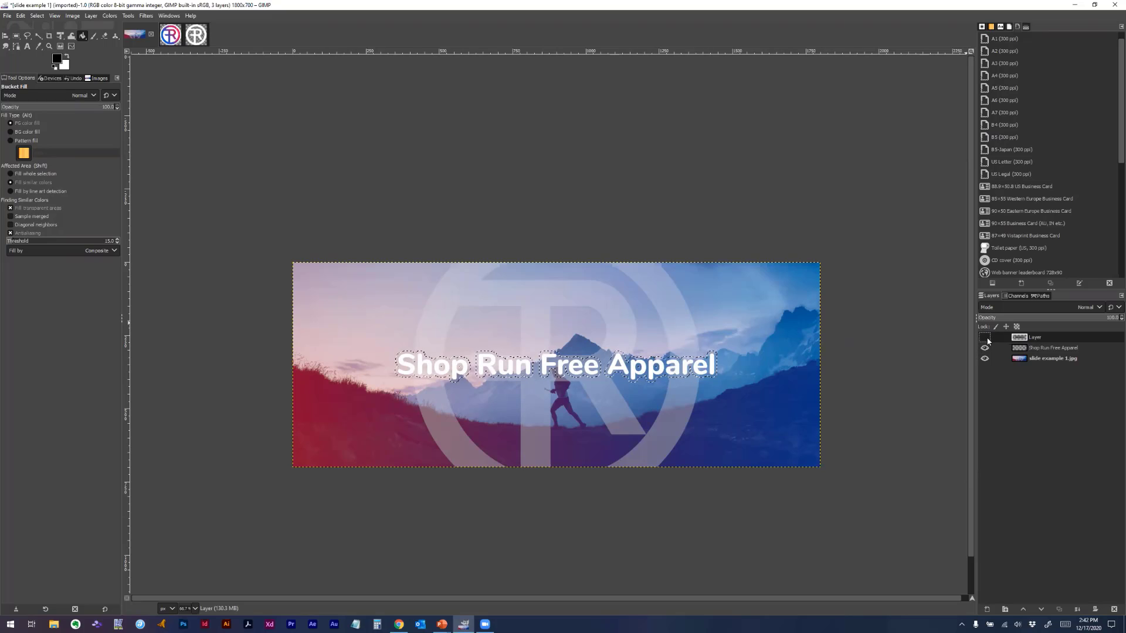
{"action": "left_click", "coordinate": [985, 338]}
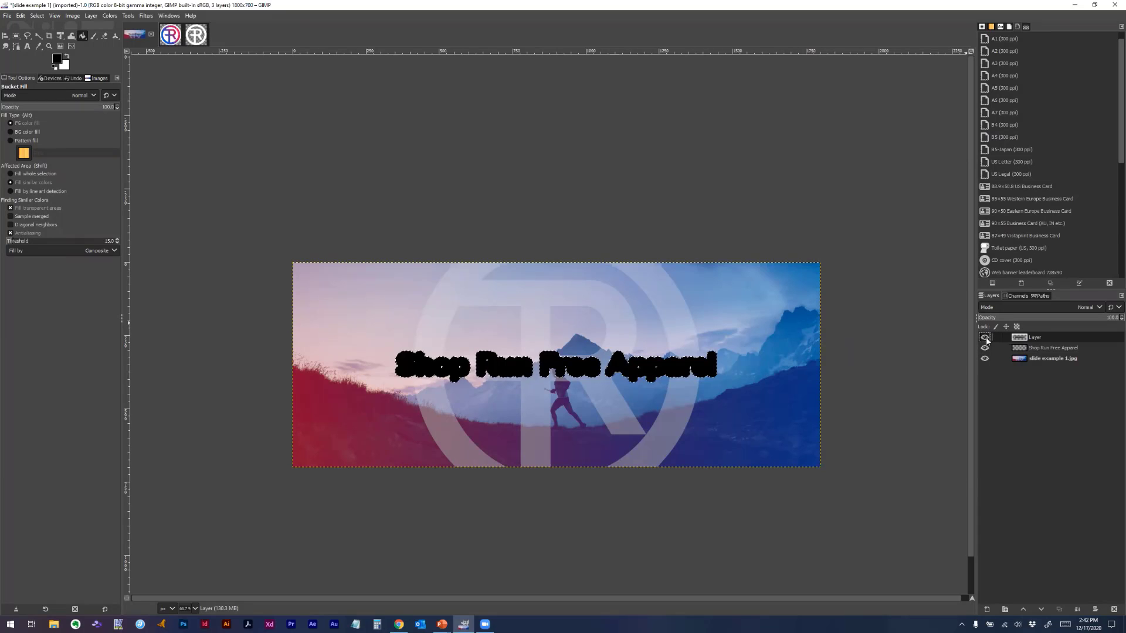
{"action": "left_click", "coordinate": [985, 338]}
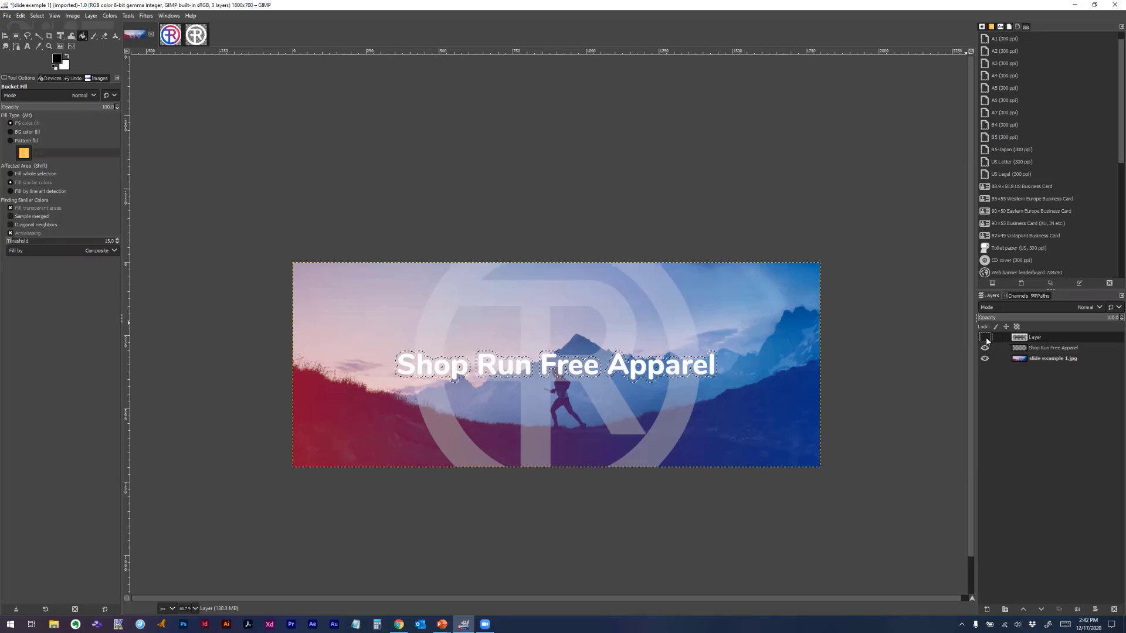
{"action": "left_click", "coordinate": [986, 338]}
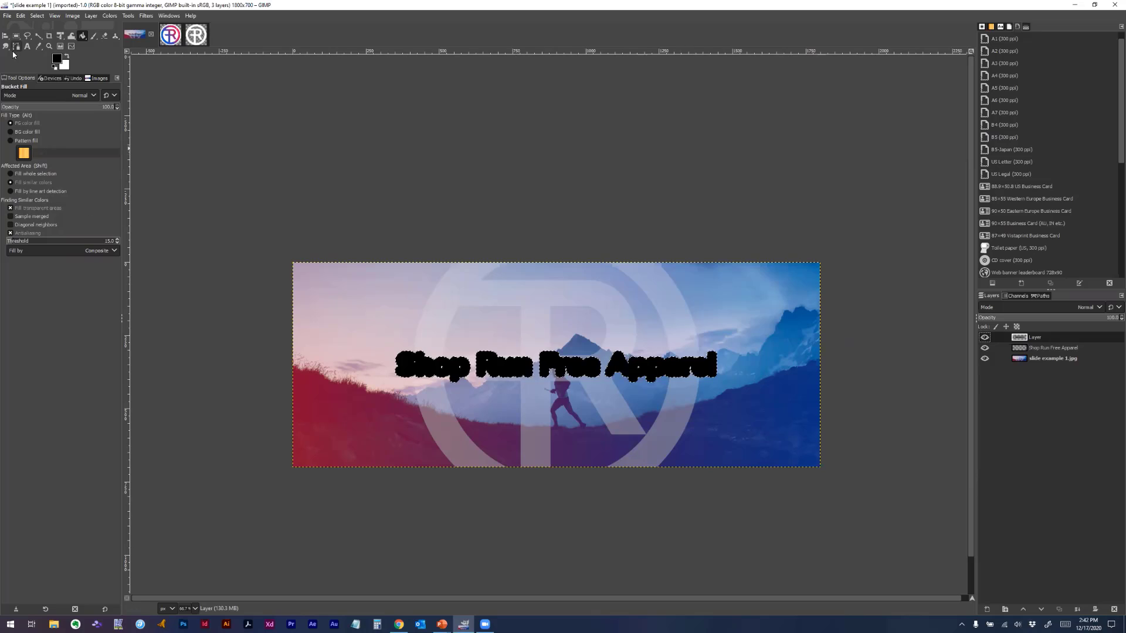
{"action": "left_click", "coordinate": [17, 36]}
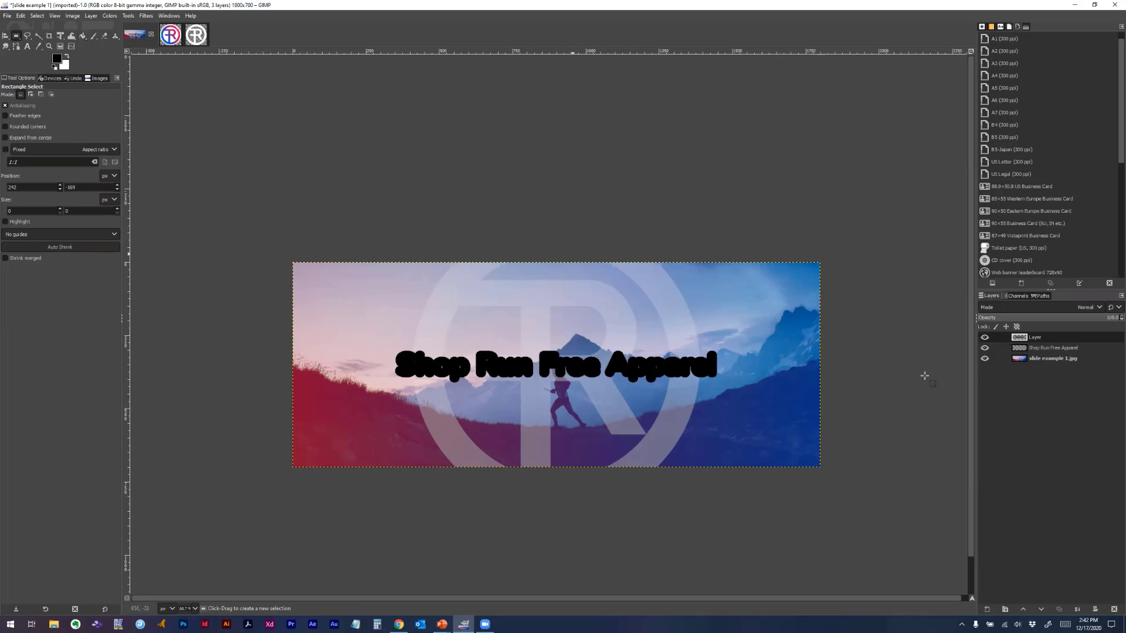
{"action": "left_click", "coordinate": [1047, 335]}
{"action": "left_click_drag", "start_coordinate": [1049, 343], "coordinate": [1046, 356]}
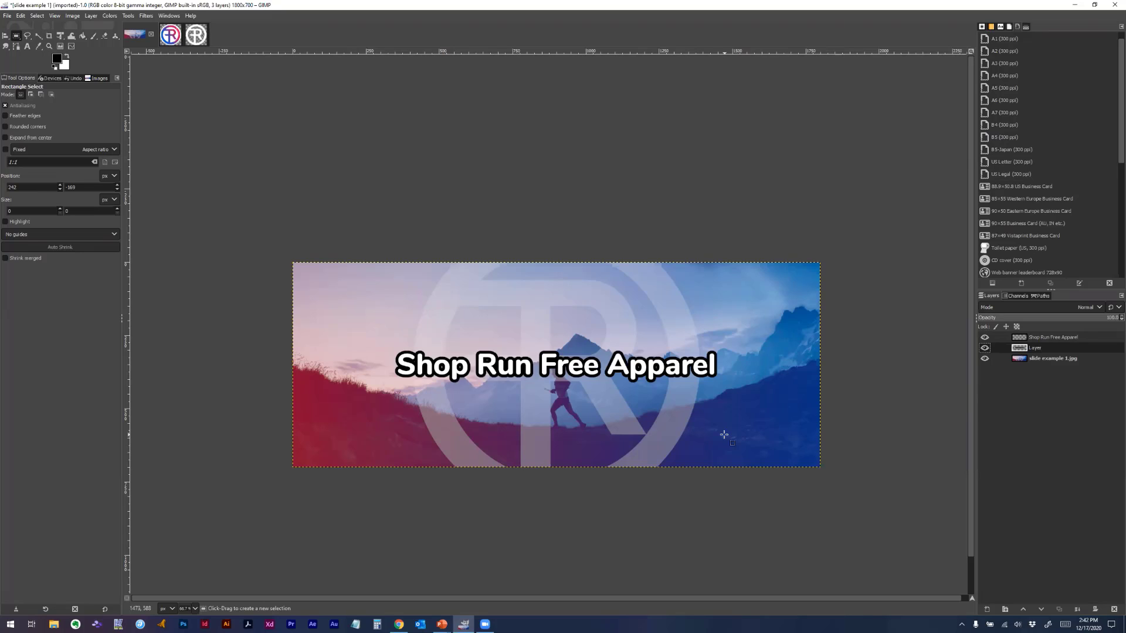
Apply a Gaussian Blur with Size X and Size Y of 20.50 to the black layer behind the slide text
{"action": "left_click", "coordinate": [6, 35]}
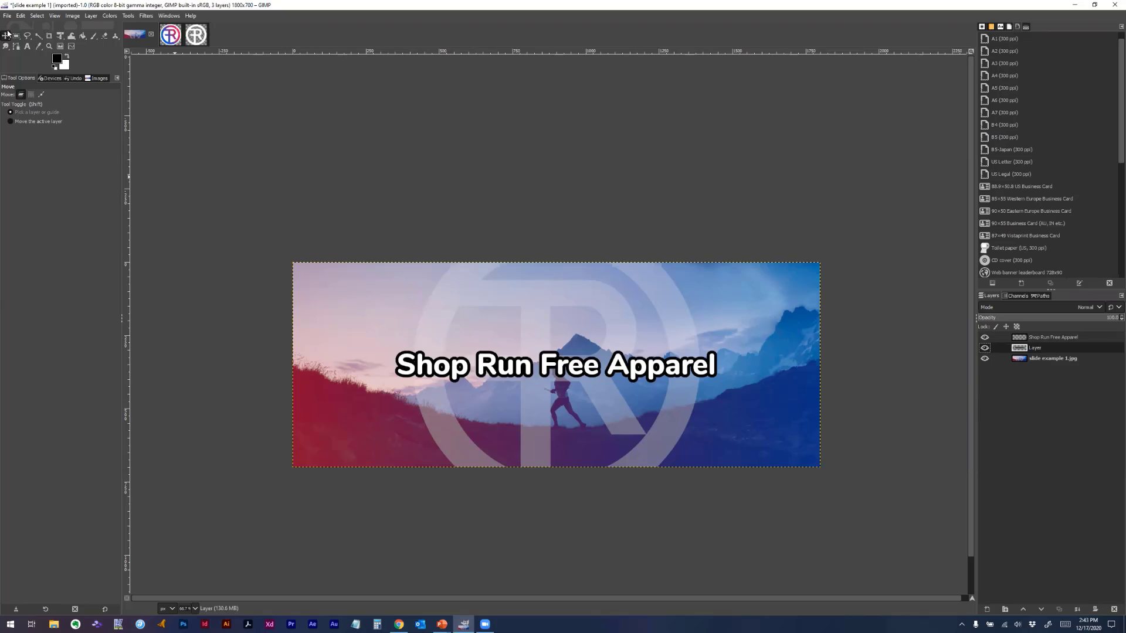
{"action": "left_click_drag", "start_coordinate": [530, 367], "coordinate": [530, 367]}
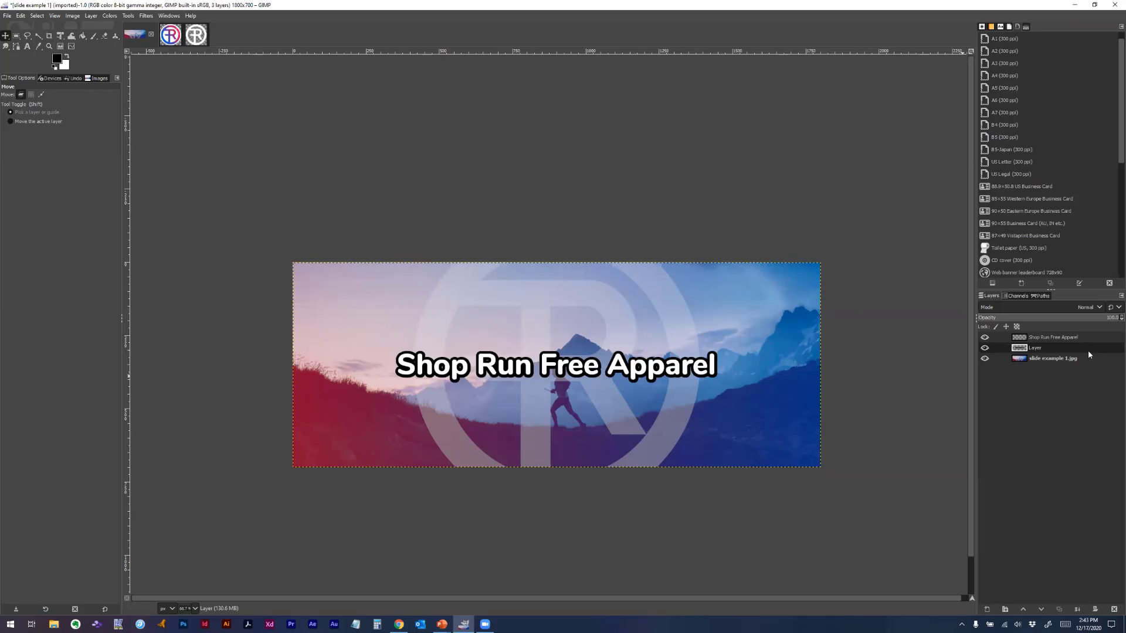
{"action": "left_click", "coordinate": [146, 16]}
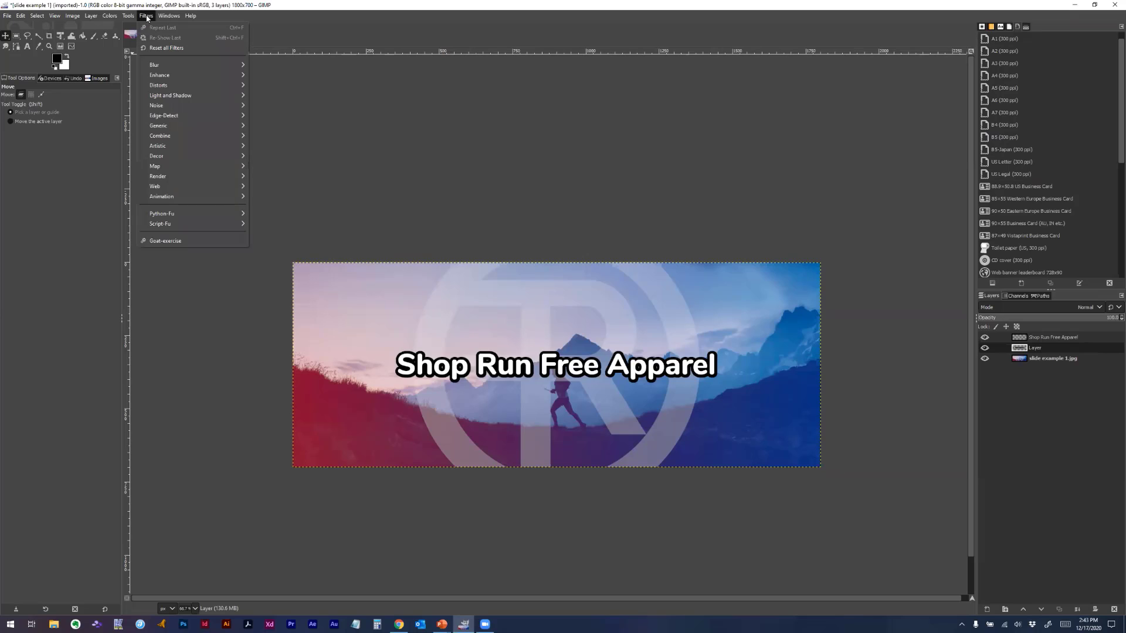
{"action": "mouse_move", "coordinate": [194, 65]}
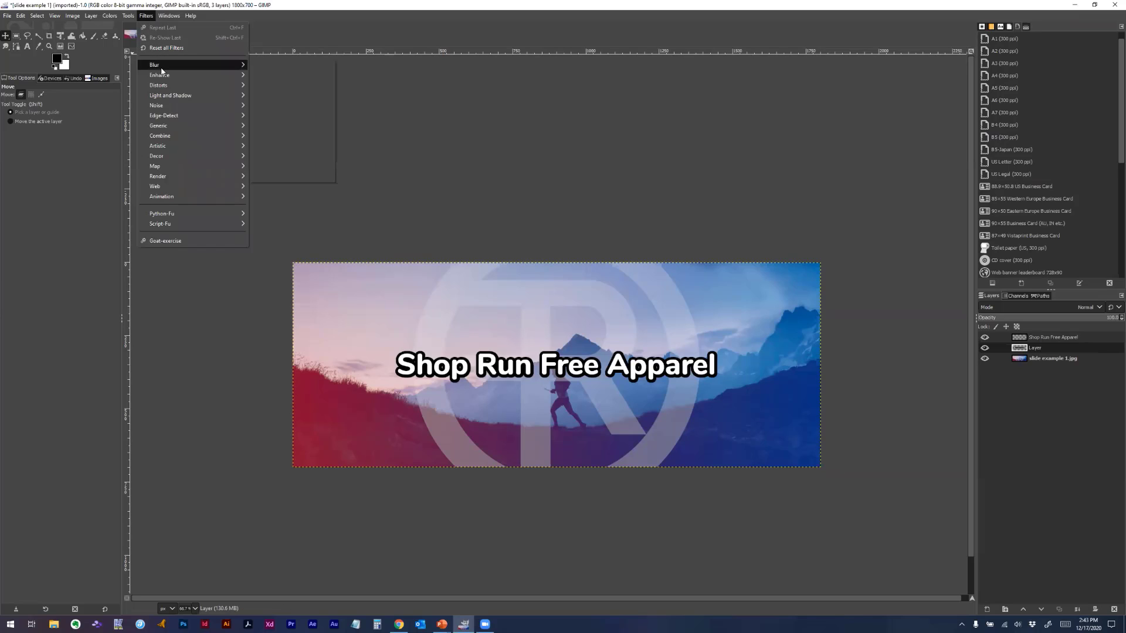
{"action": "left_click", "coordinate": [286, 77]}
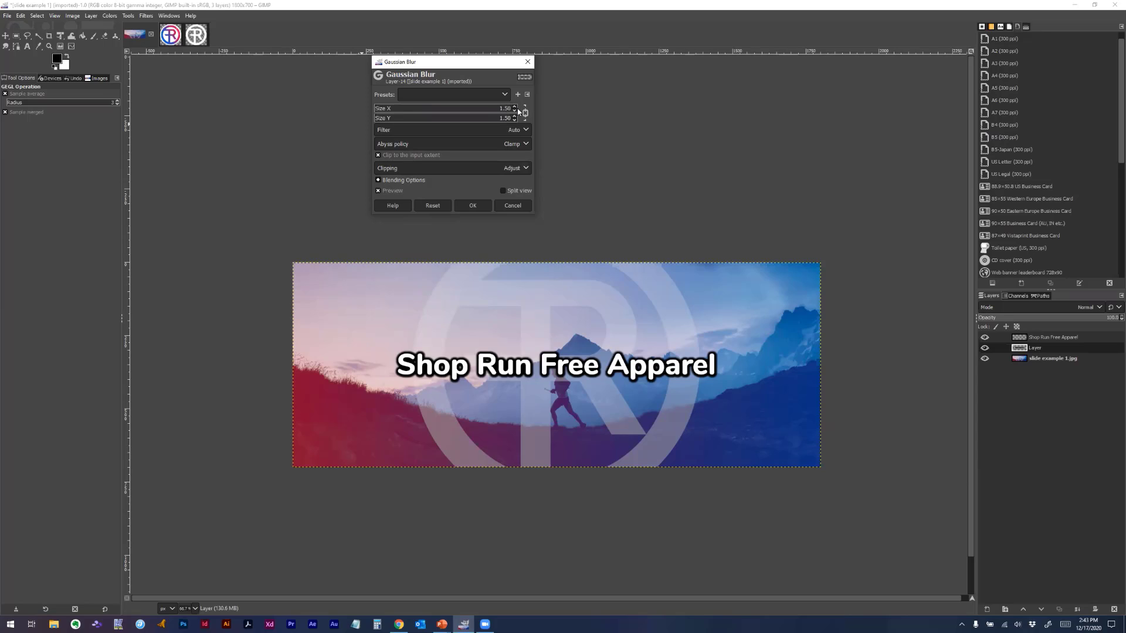
{"action": "scroll", "coordinate": [514, 109], "scroll_direction": "up", "scroll_amount": 7}
{"action": "scroll", "coordinate": [514, 108], "scroll_direction": "up", "scroll_amount": 18}
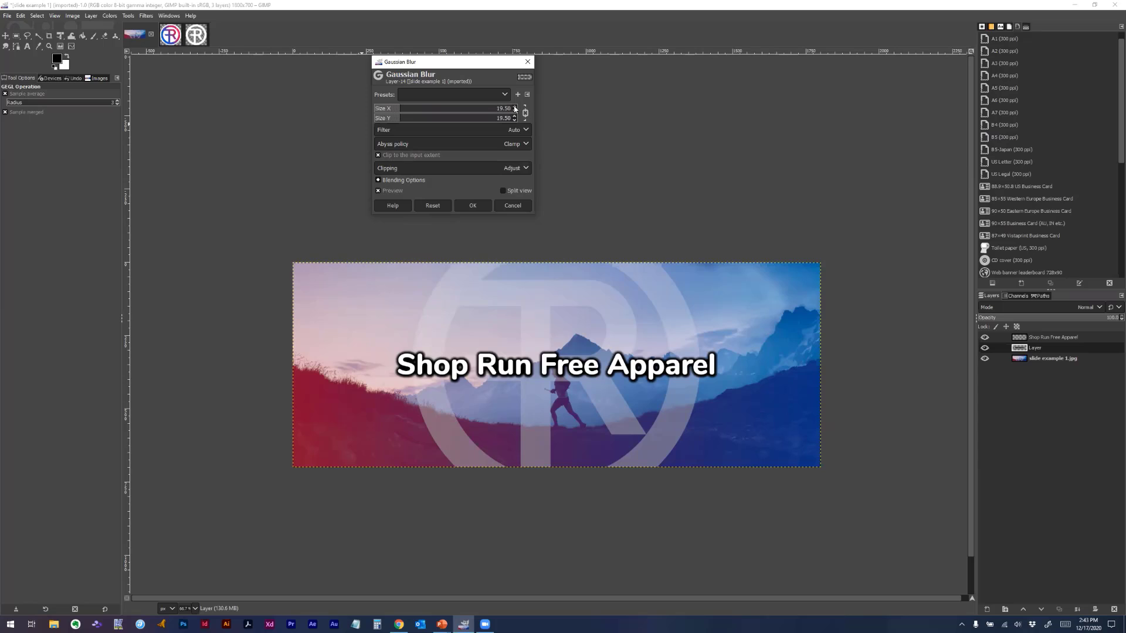
{"action": "scroll", "coordinate": [514, 108], "scroll_direction": "up", "scroll_amount": 2}
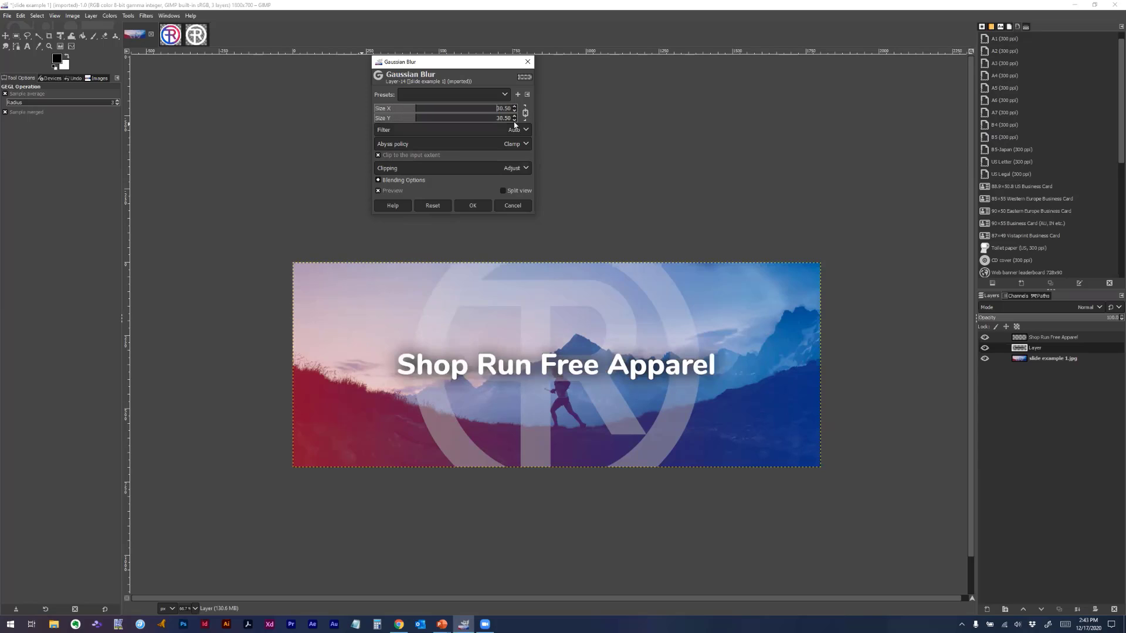
{"action": "scroll", "coordinate": [514, 113], "scroll_direction": "down", "scroll_amount": 8}
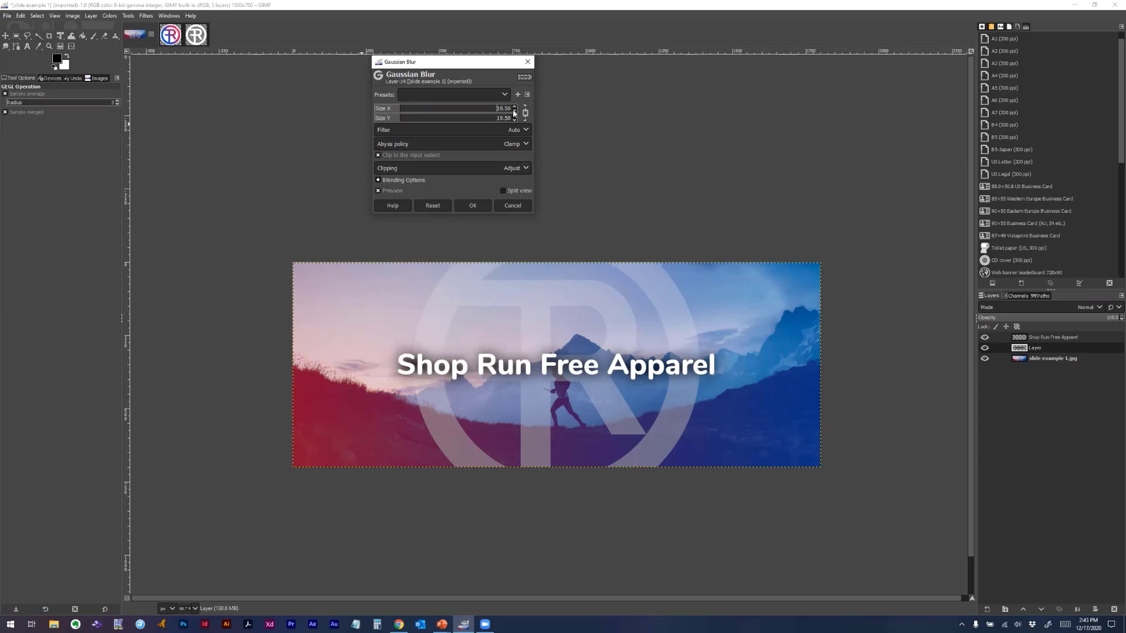
{"action": "scroll", "coordinate": [514, 112], "scroll_direction": "down", "scroll_amount": 8}
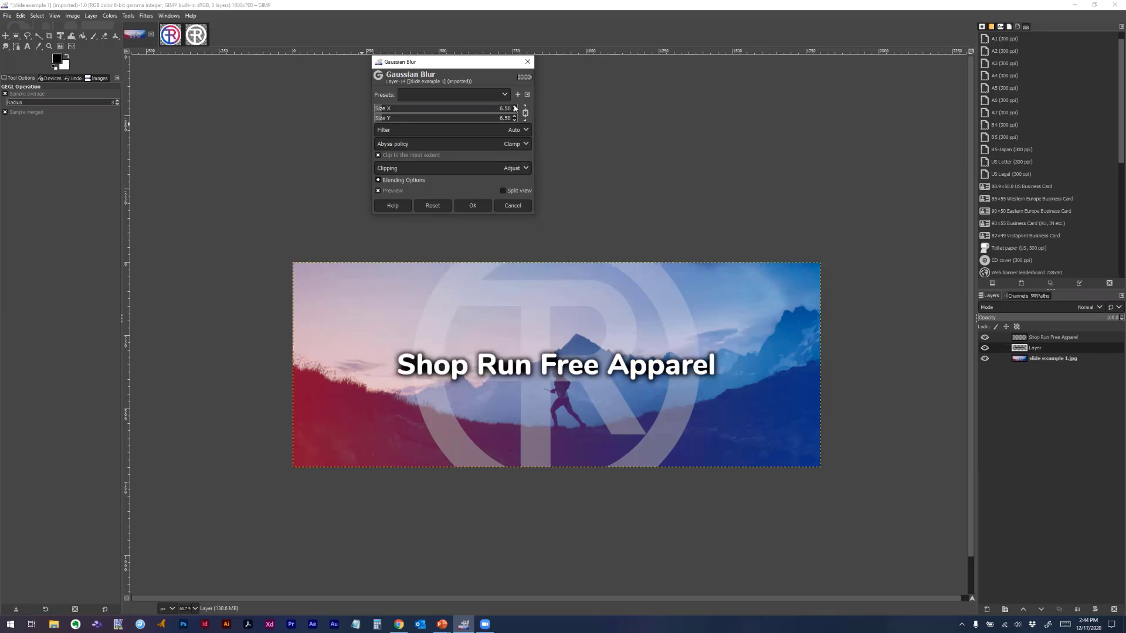
{"action": "scroll", "coordinate": [515, 107], "scroll_direction": "up", "scroll_amount": 11}
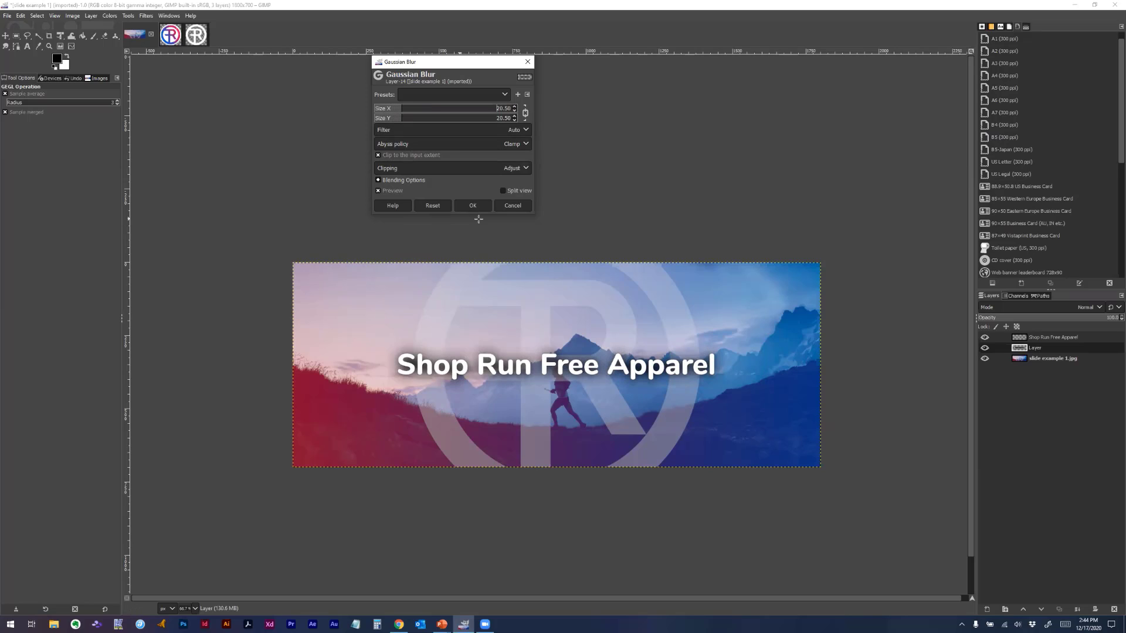
{"action": "left_click", "coordinate": [473, 206]}
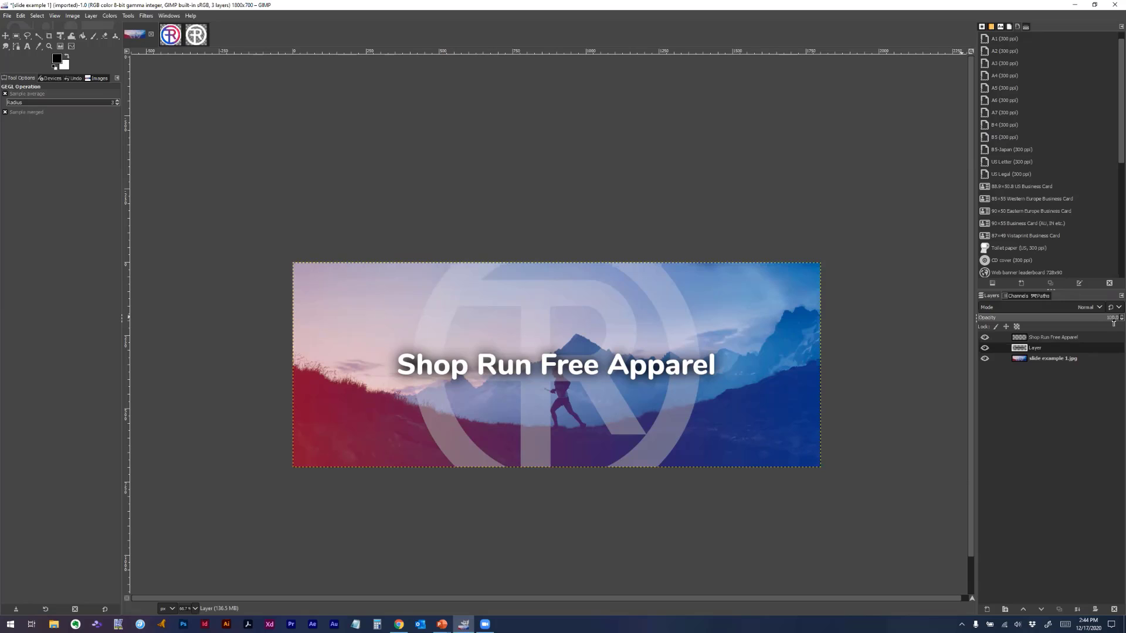
Try different opacities on the blurred black shadow layer and set it to about 50
{"action": "left_click_drag", "start_coordinate": [1113, 324], "coordinate": [946, 322]}
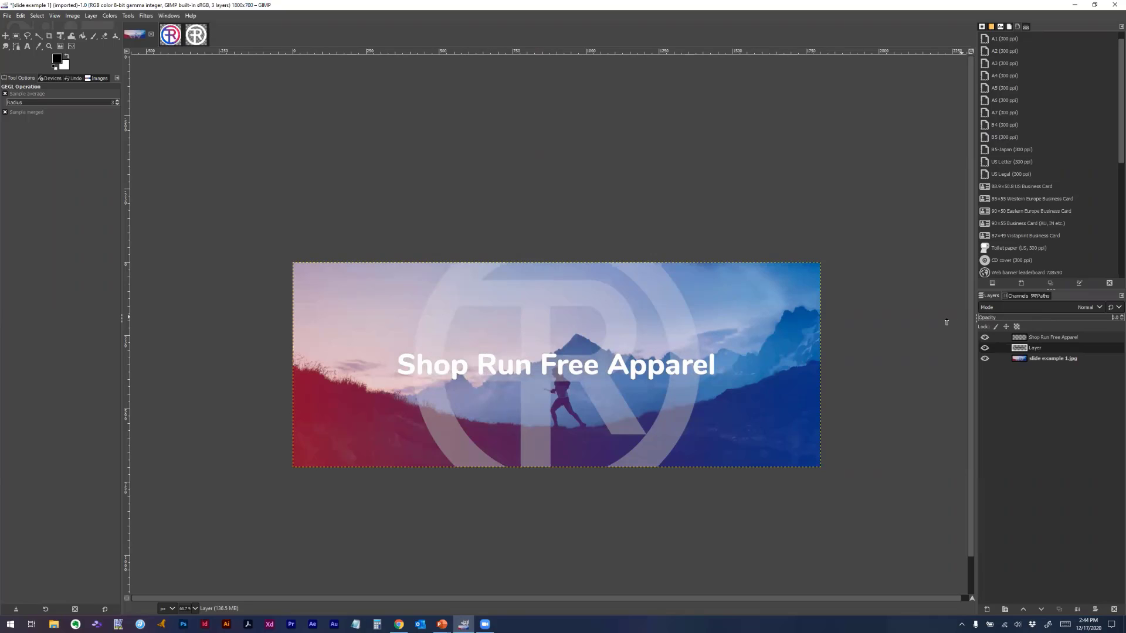
{"action": "left_click_drag", "start_coordinate": [1046, 321], "coordinate": [1114, 321]}
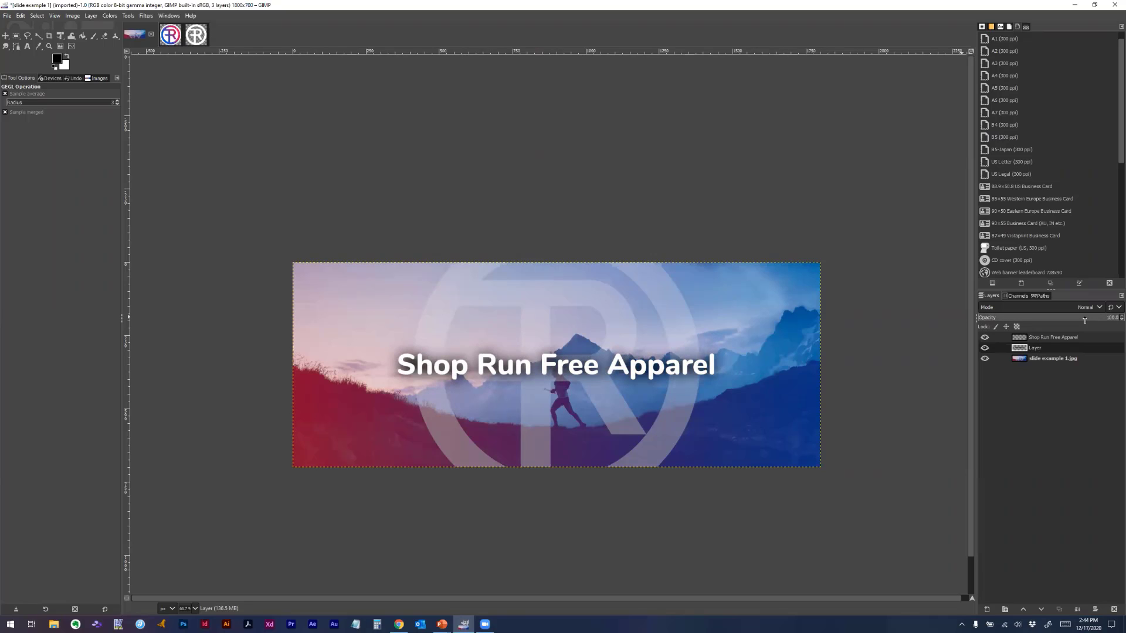
{"action": "left_click", "coordinate": [1035, 319]}
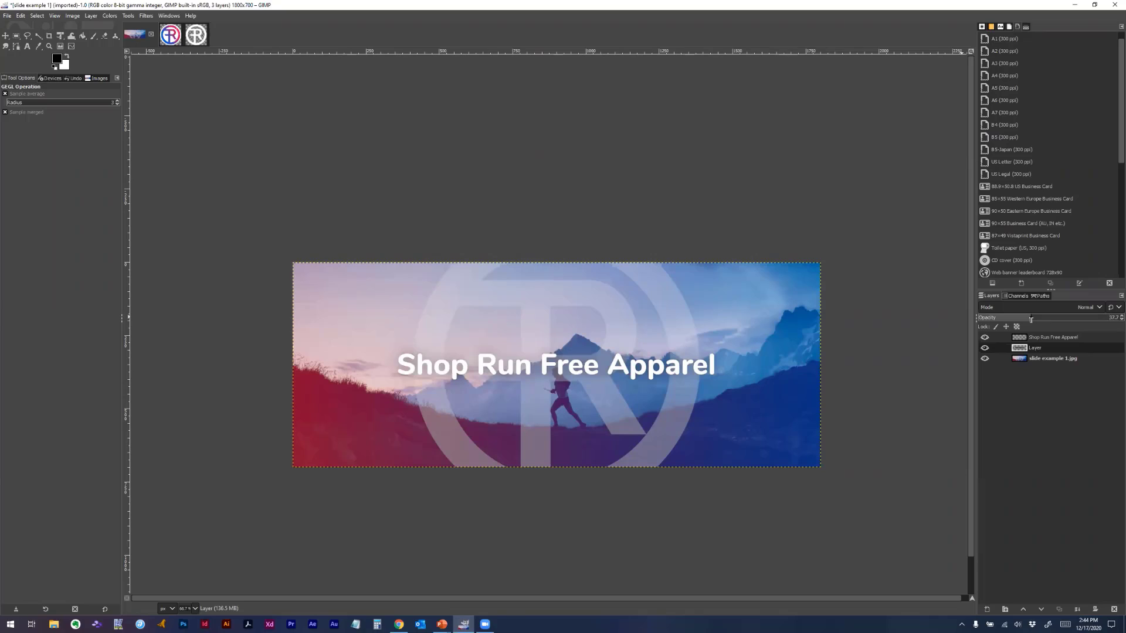
{"action": "left_click_drag", "start_coordinate": [1038, 319], "coordinate": [1050, 319]}
{"action": "scroll", "coordinate": [511, 481], "scroll_direction": "down", "scroll_amount": 1}
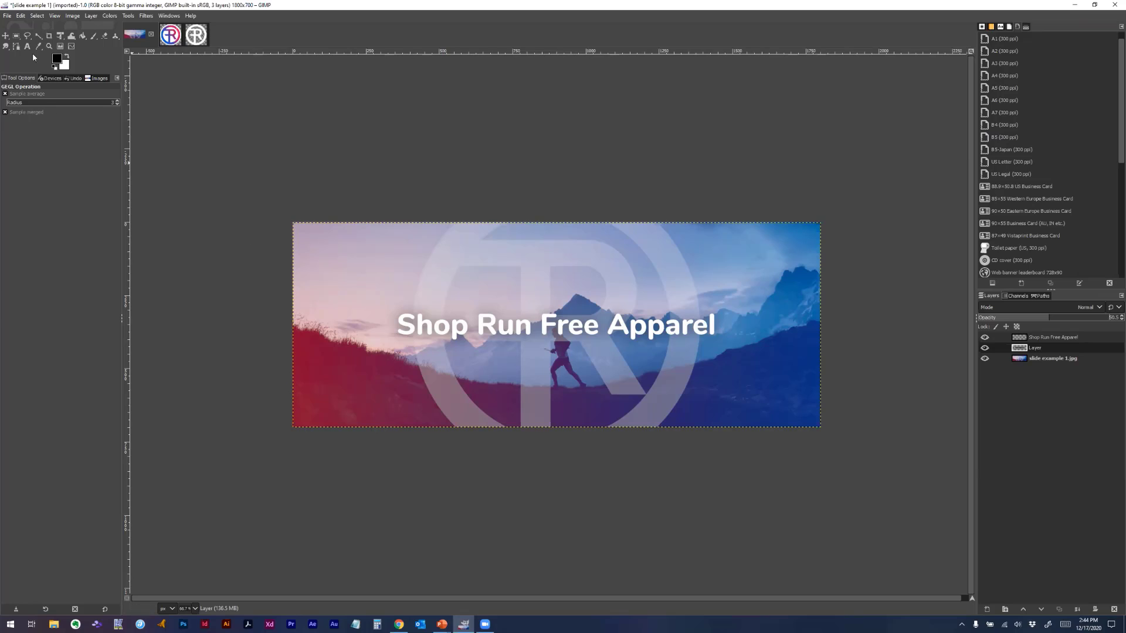
Save the layered slide as slide example 1.xcf in the Sprint Webinar 1 folder
{"action": "left_click", "coordinate": [8, 15]}
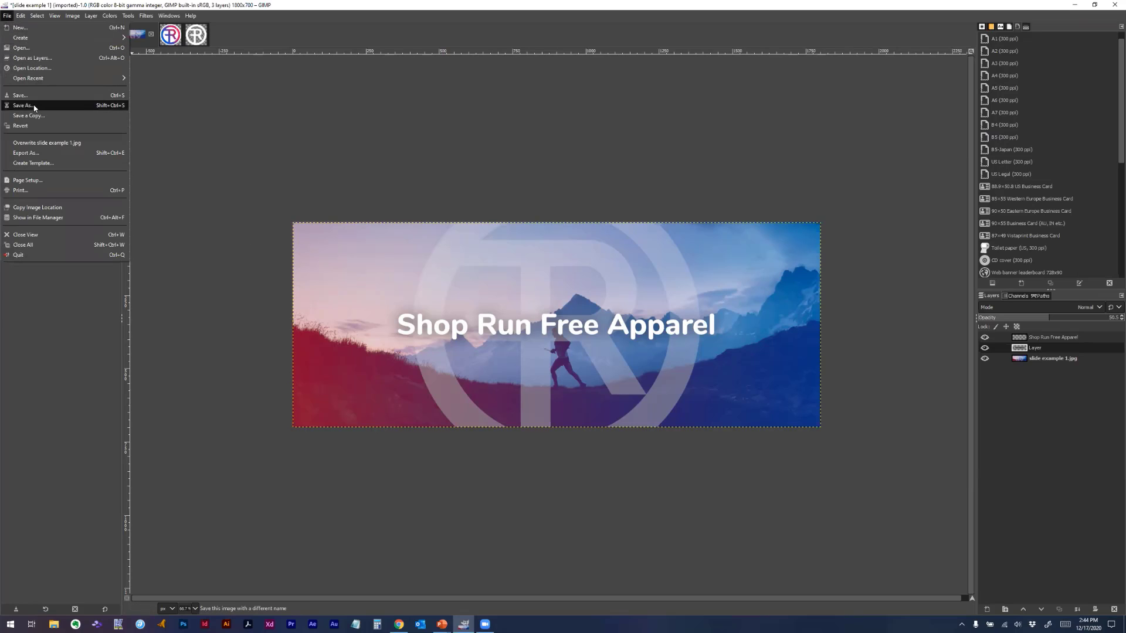
{"action": "left_click", "coordinate": [29, 106]}
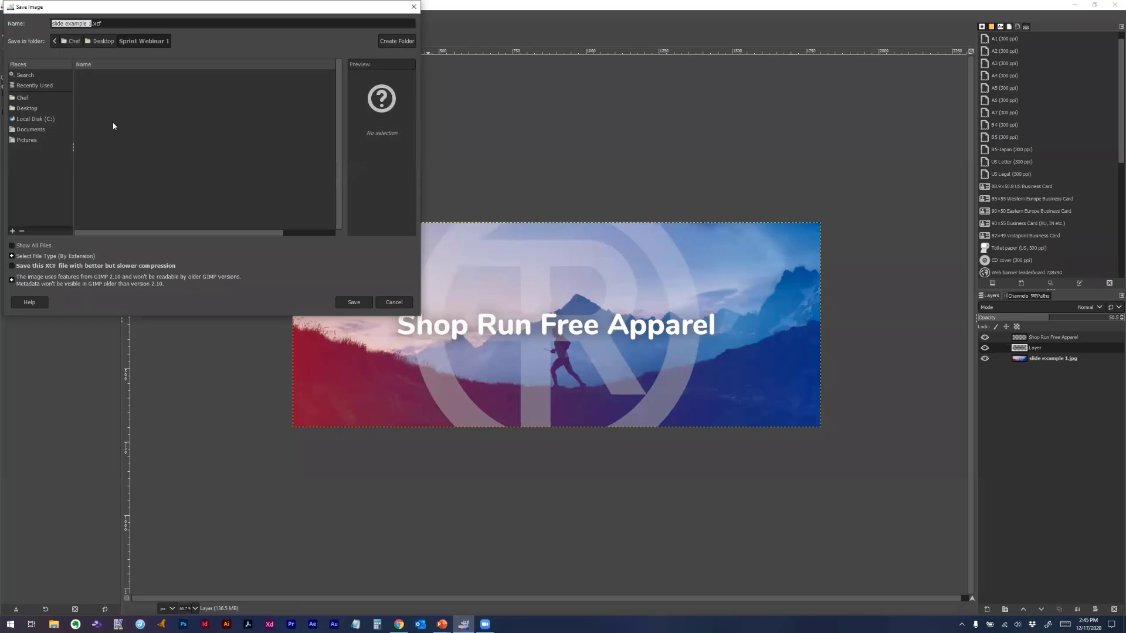
{"action": "left_click", "coordinate": [354, 303]}
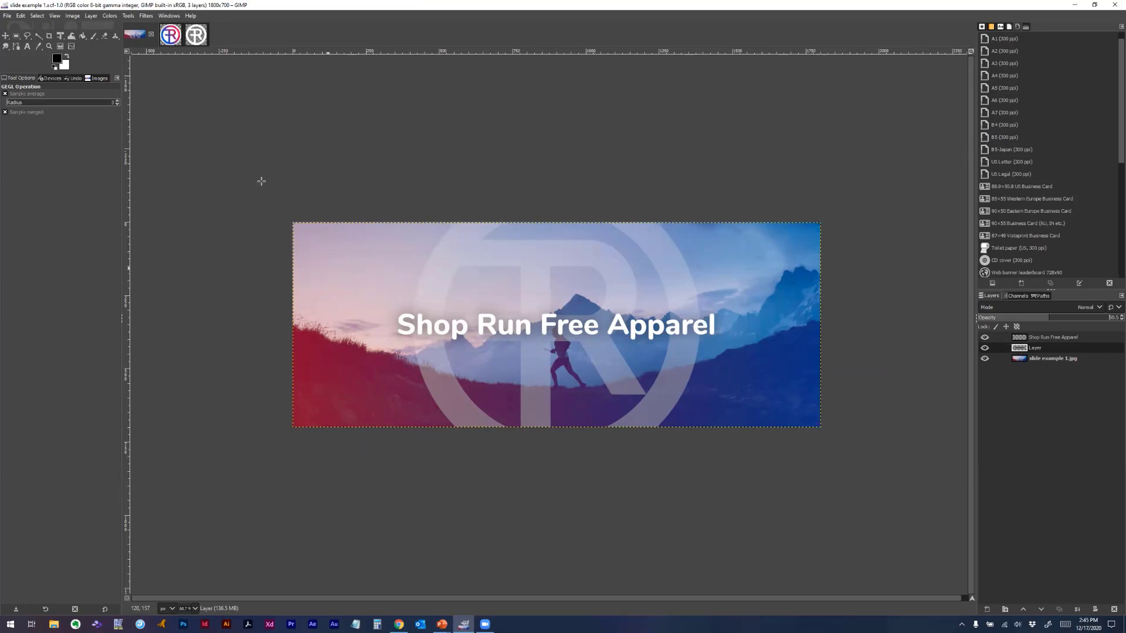
Set up a JPEG export of the slide named run free slide example 1.jpg in the Sprint Webinar 1 folder
{"action": "left_click", "coordinate": [7, 16]}
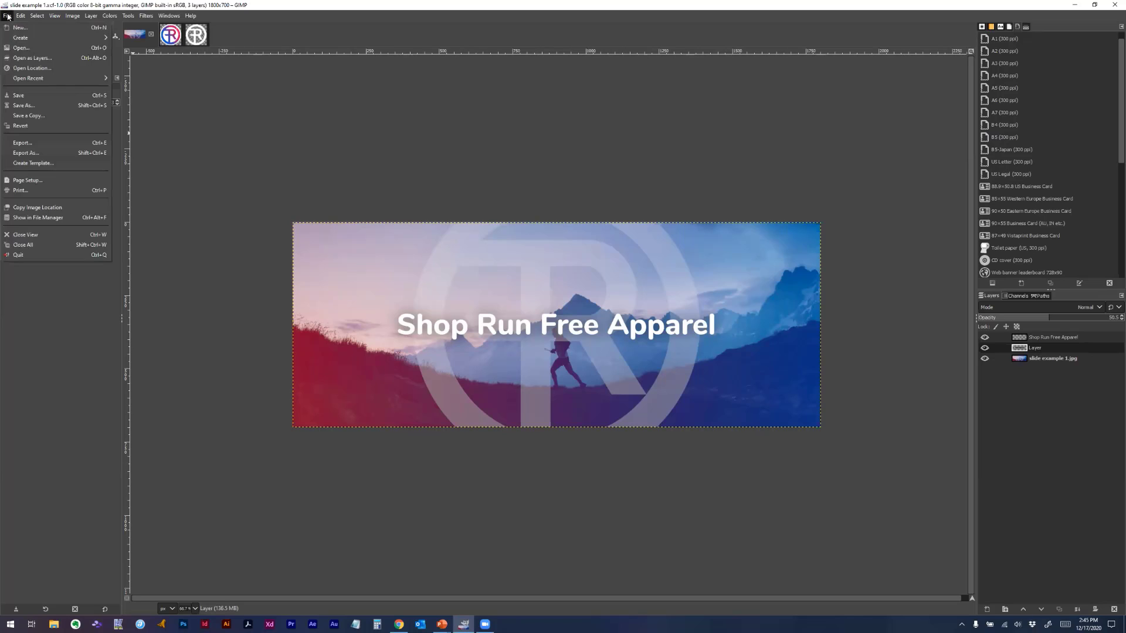
{"action": "left_click", "coordinate": [26, 152]}
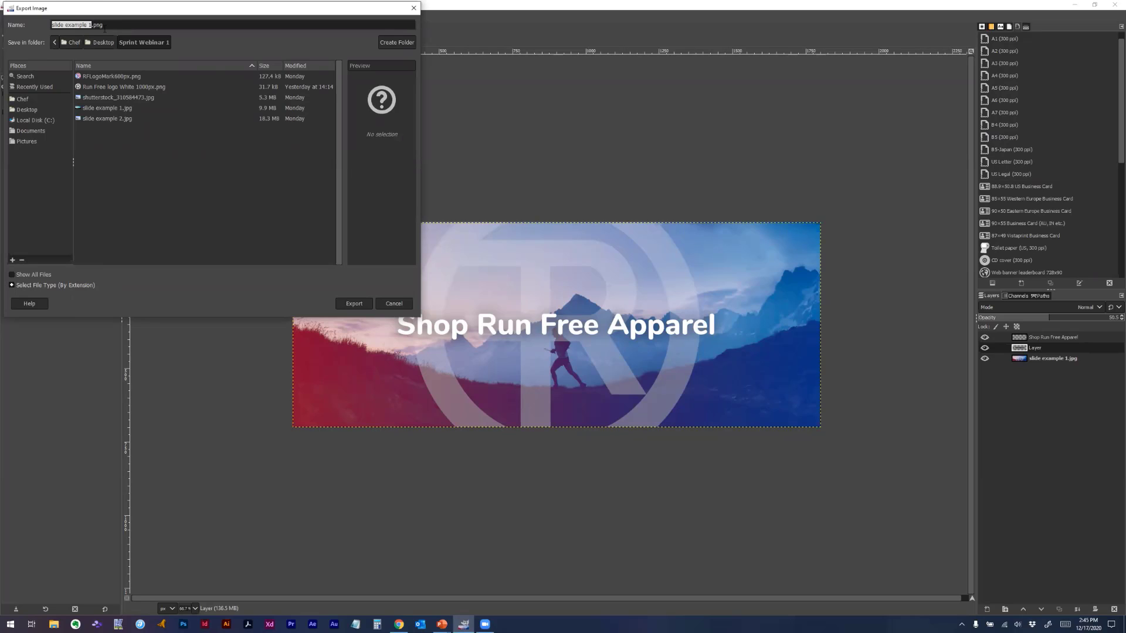
{"action": "left_click", "coordinate": [117, 24]}
{"action": "type", "text": "jpg"}
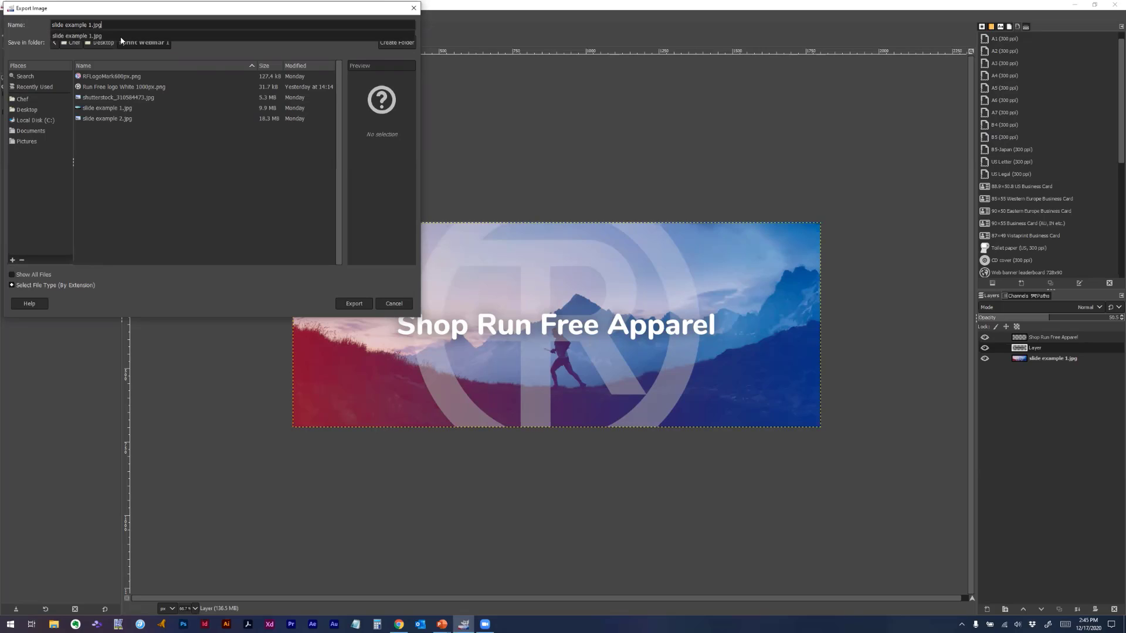
{"action": "key", "text": "Return"}
{"action": "double_click", "coordinate": [48, 25]}
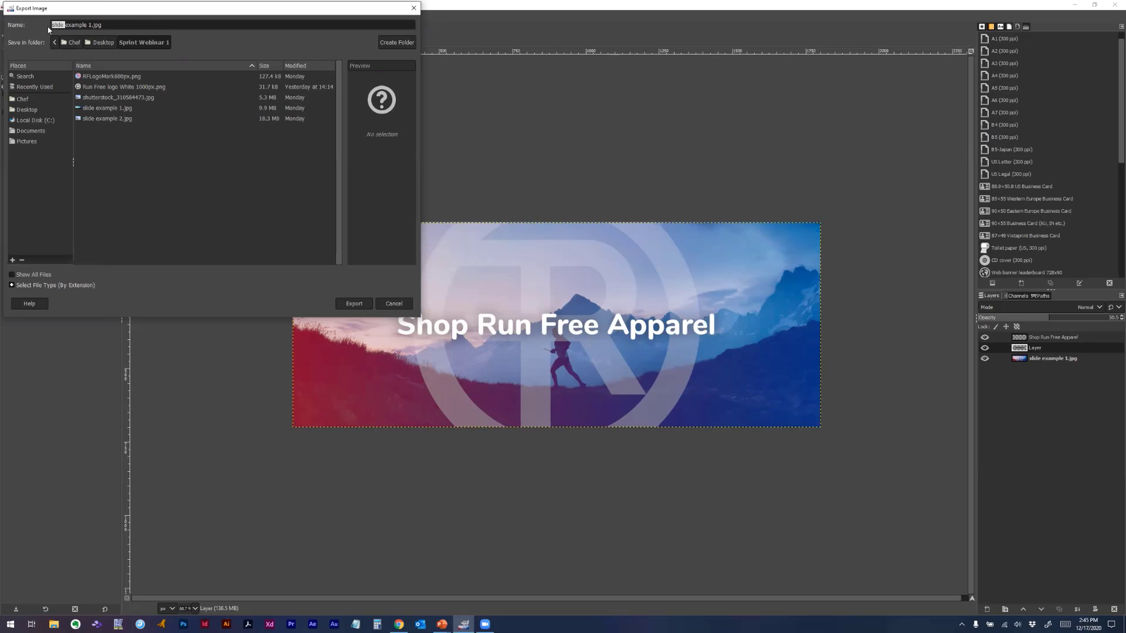
{"action": "type", "text": "run free slide"}
{"action": "key", "text": "Return"}
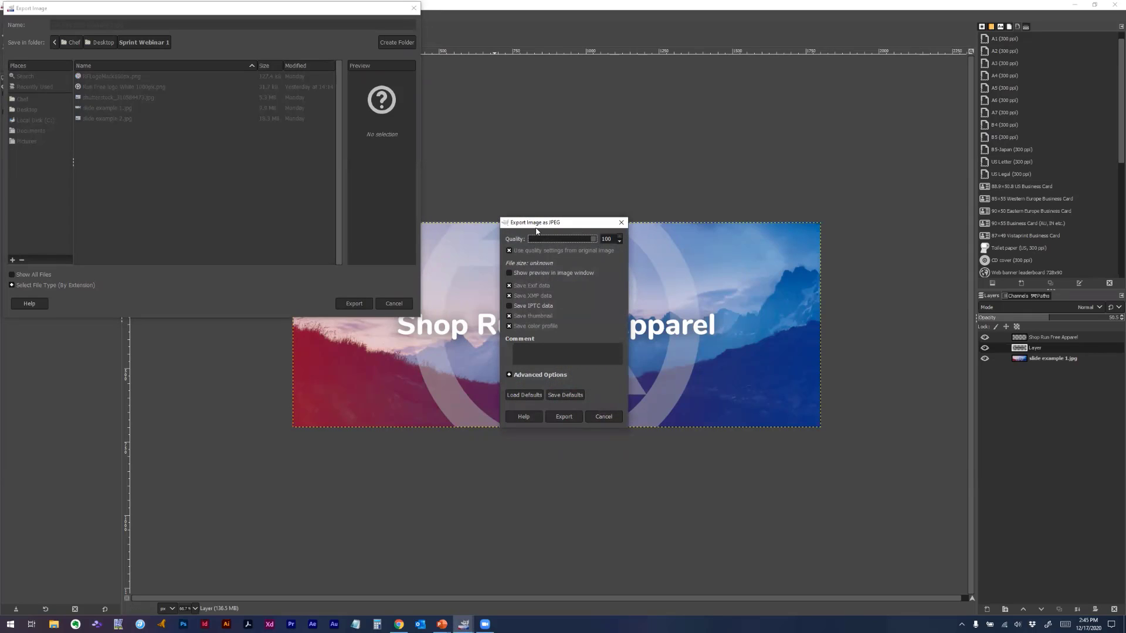
Adjust the JPEG quality to 100 and export the slide
{"action": "left_click_drag", "start_coordinate": [589, 238], "coordinate": [589, 241]}
{"action": "left_click_drag", "start_coordinate": [585, 241], "coordinate": [624, 242]}
{"action": "left_click", "coordinate": [570, 421]}
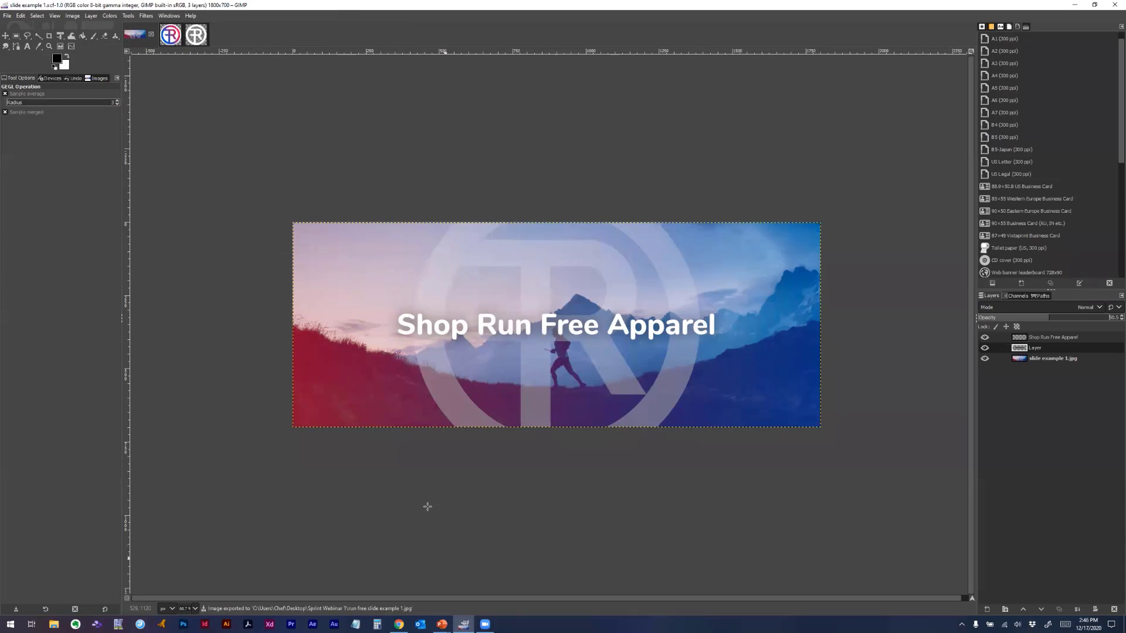
Switch to the store's homepage settings in Chrome and replace the slide image with run free slide example 1.jpg from Sprint Webinar 1
{"action": "left_click", "coordinate": [398, 624]}
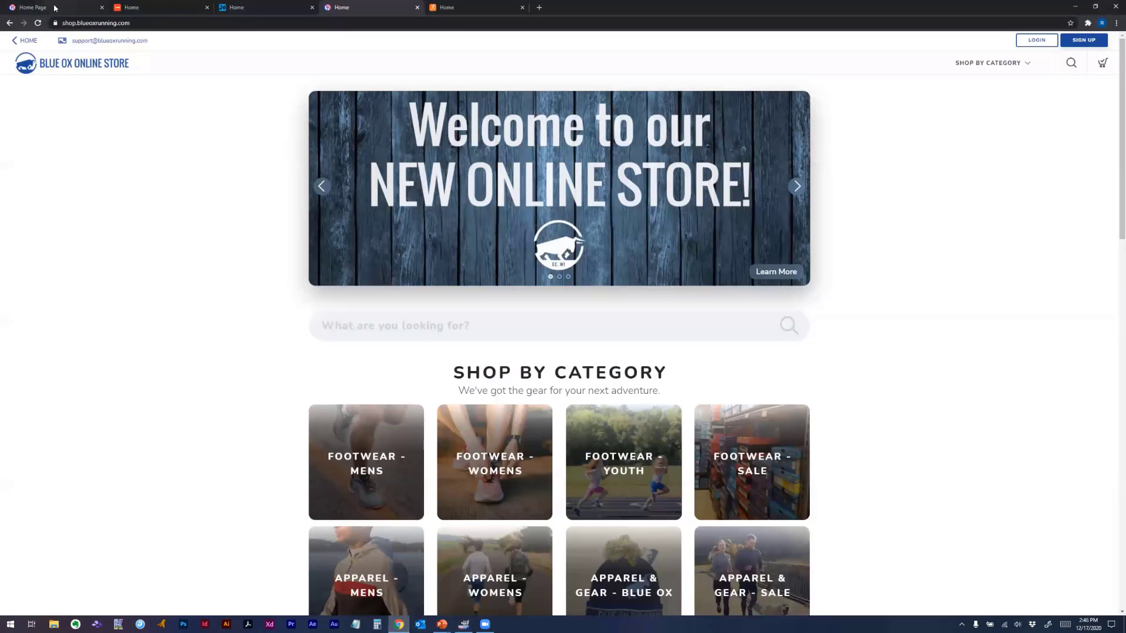
{"action": "key", "text": "ctrl+1"}
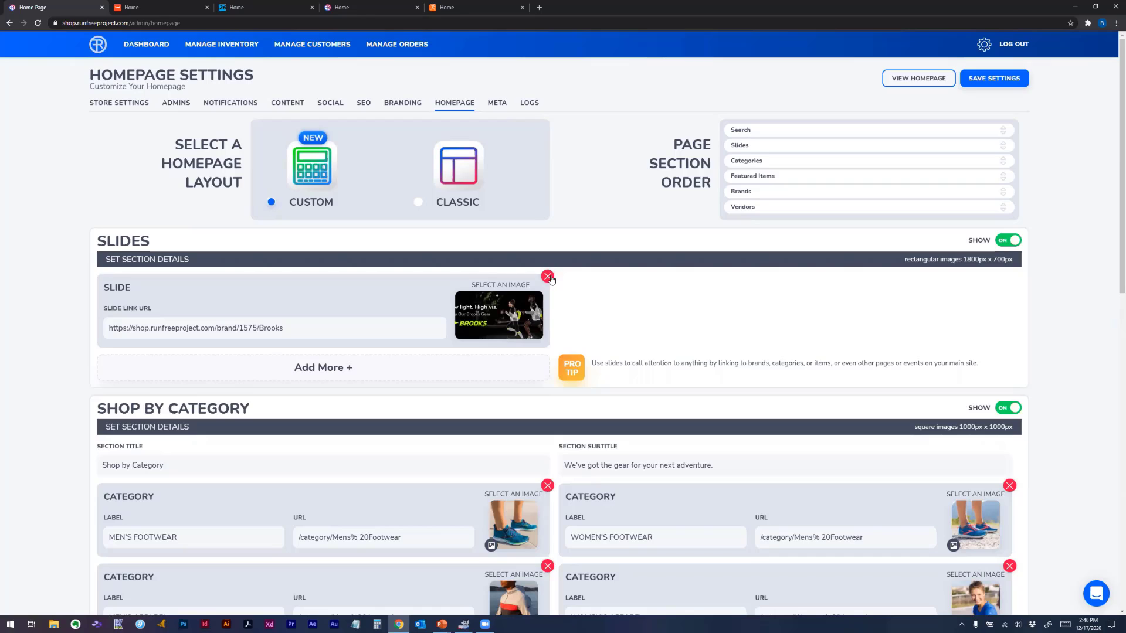
{"action": "left_click", "coordinate": [486, 317]}
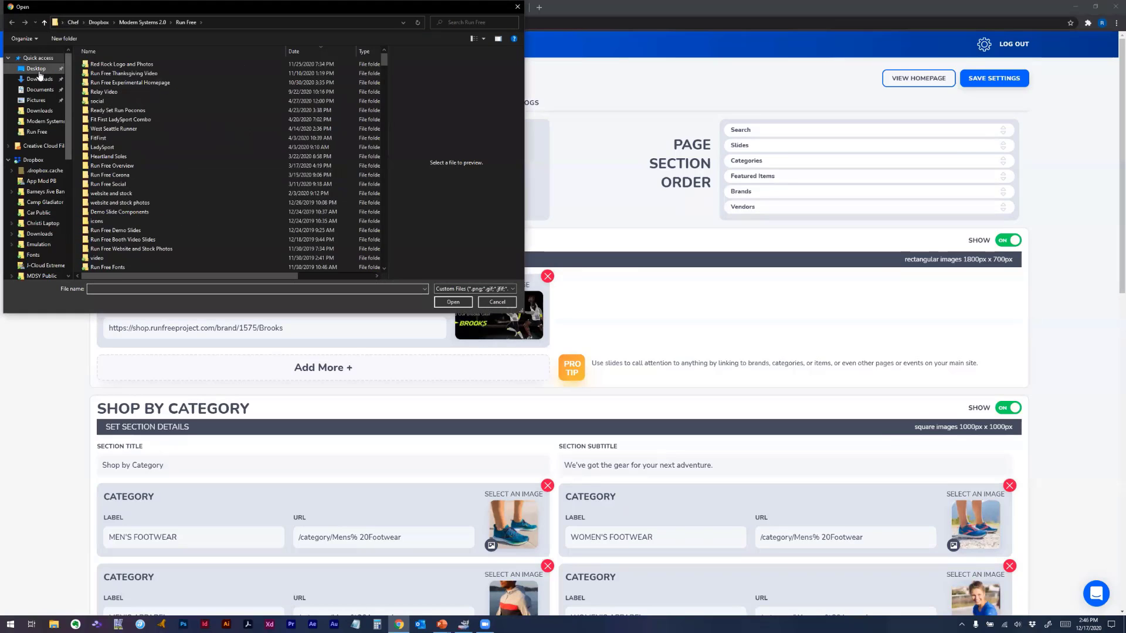
{"action": "left_click", "coordinate": [36, 68]}
{"action": "double_click", "coordinate": [110, 93]}
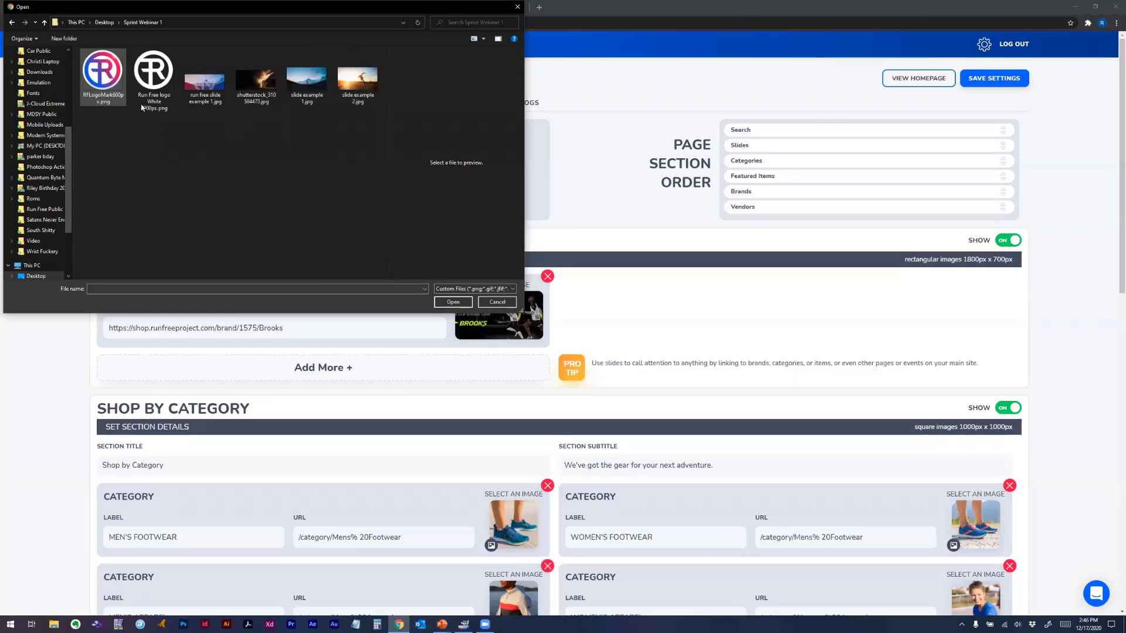
{"action": "double_click", "coordinate": [203, 92]}
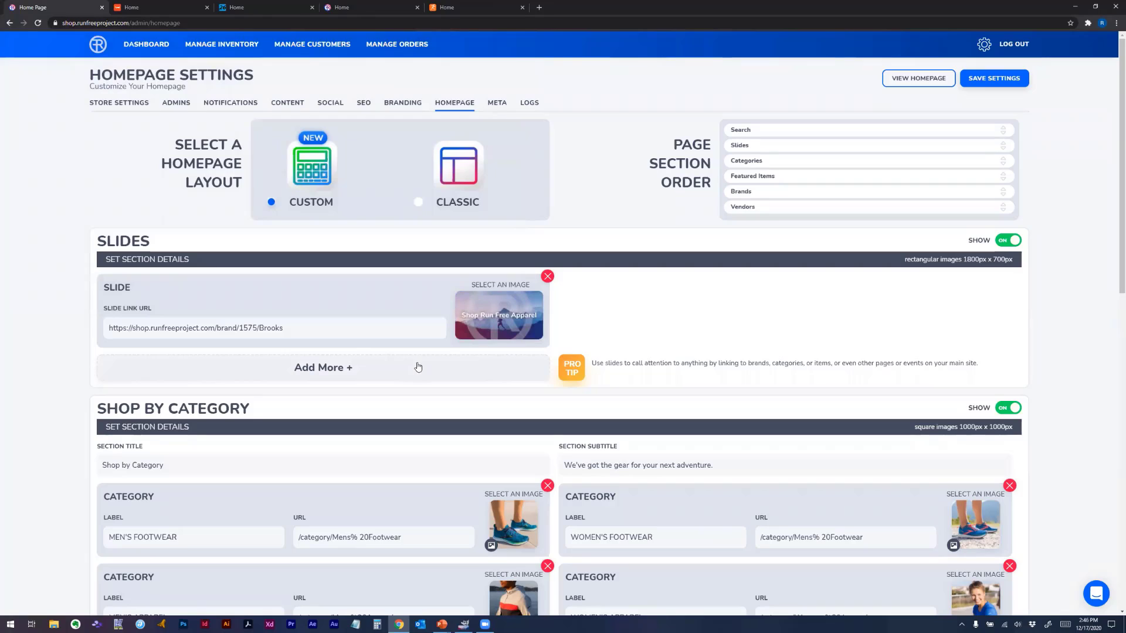
Load the address shop.runfreeproject.com/admin/homepage in the second browser tab, replacing the Red Coyote store page
{"action": "left_click", "coordinate": [331, 334]}
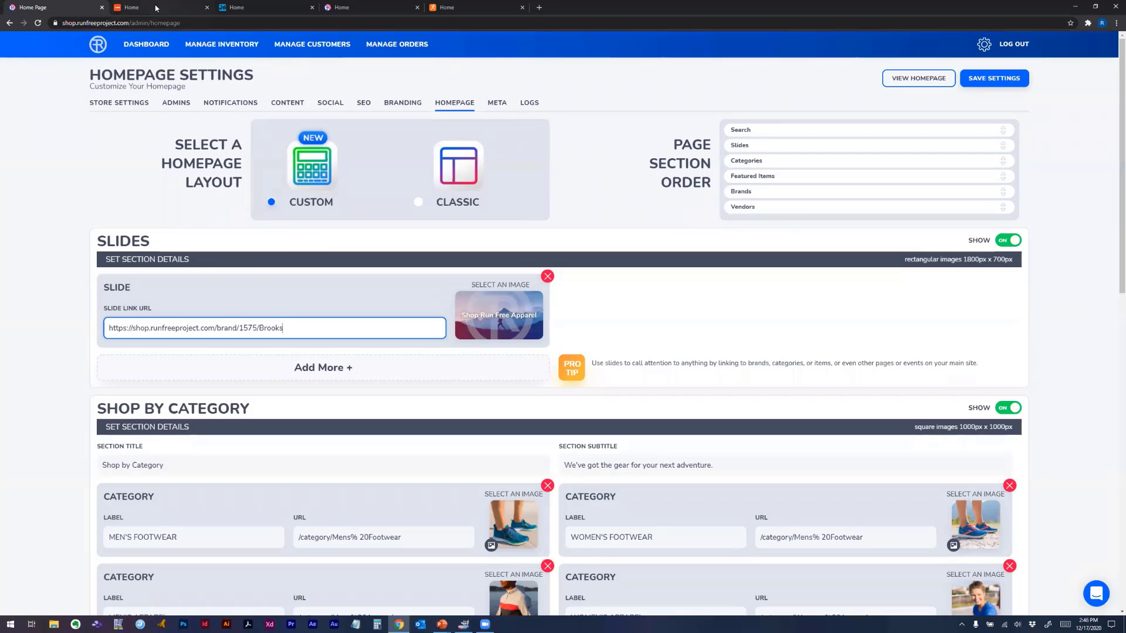
{"action": "left_click", "coordinate": [185, 27]}
{"action": "key", "text": "ctrl+c"}
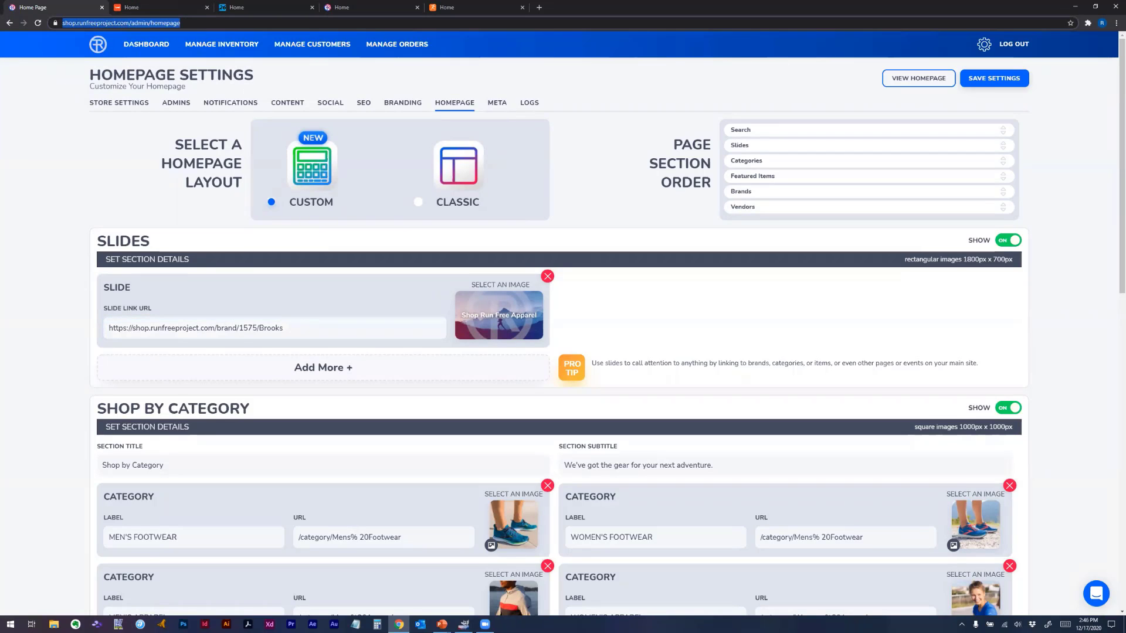
{"action": "left_click", "coordinate": [159, 10]}
{"action": "left_click", "coordinate": [210, 23]}
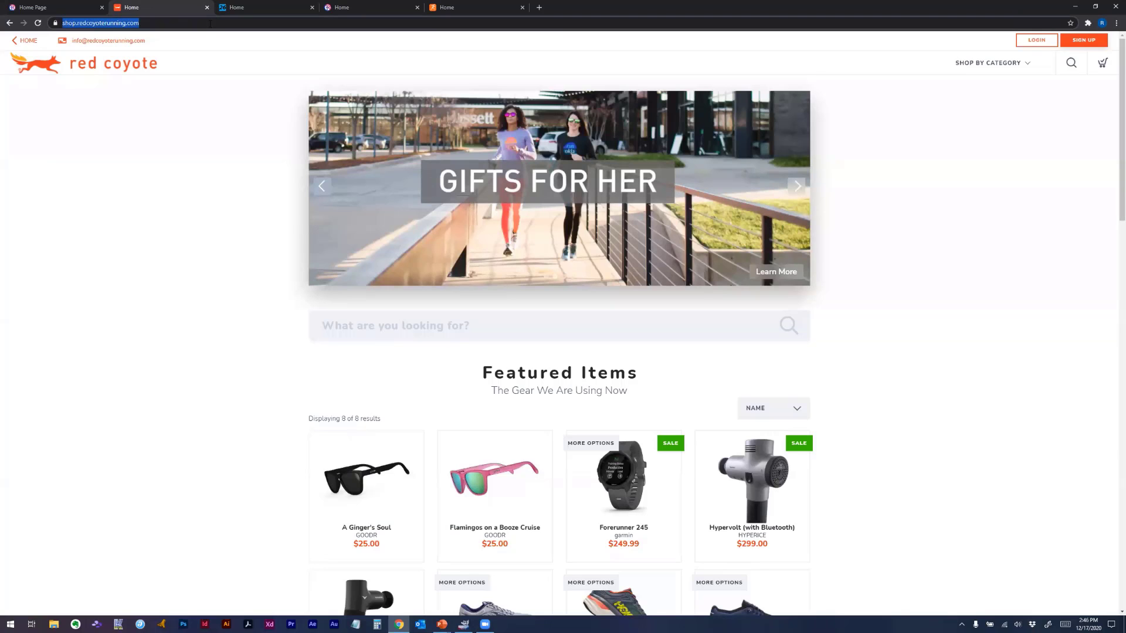
{"action": "key", "text": "ctrl+v"}
{"action": "key", "text": "Return"}
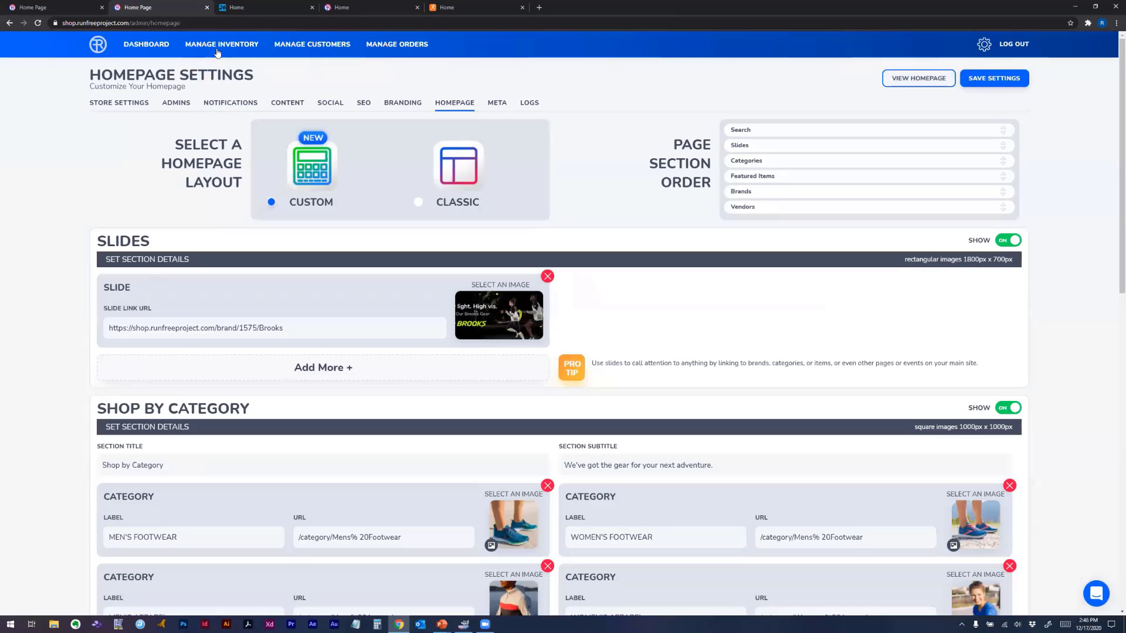
Find Footwear among the store's inventory categories and view its storefront page
{"action": "left_click", "coordinate": [223, 47]}
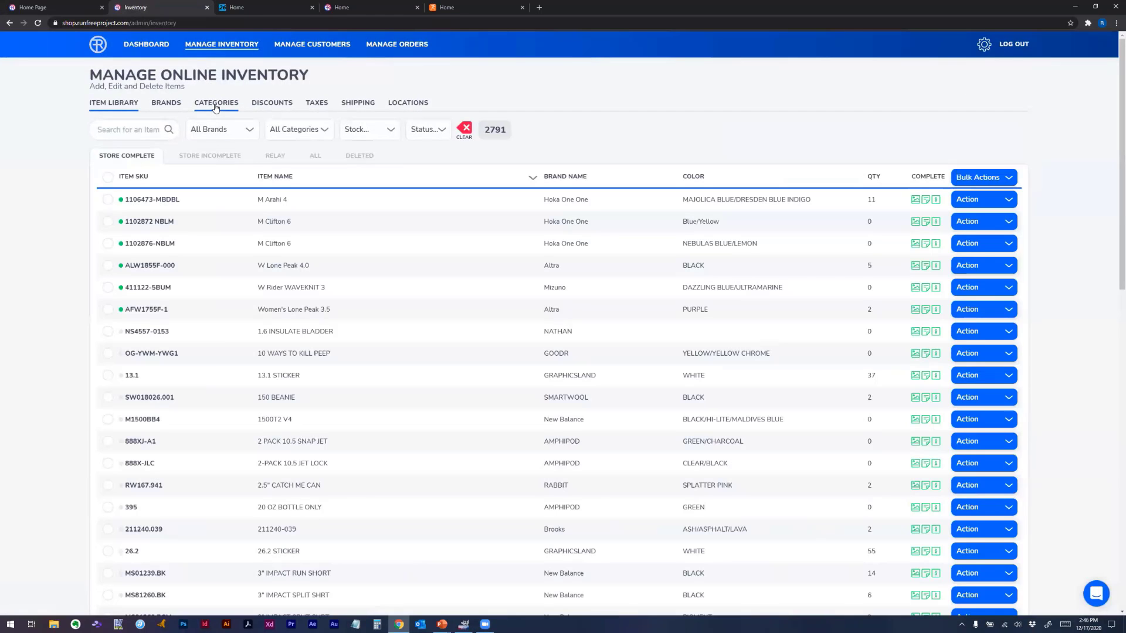
{"action": "left_click", "coordinate": [215, 105]}
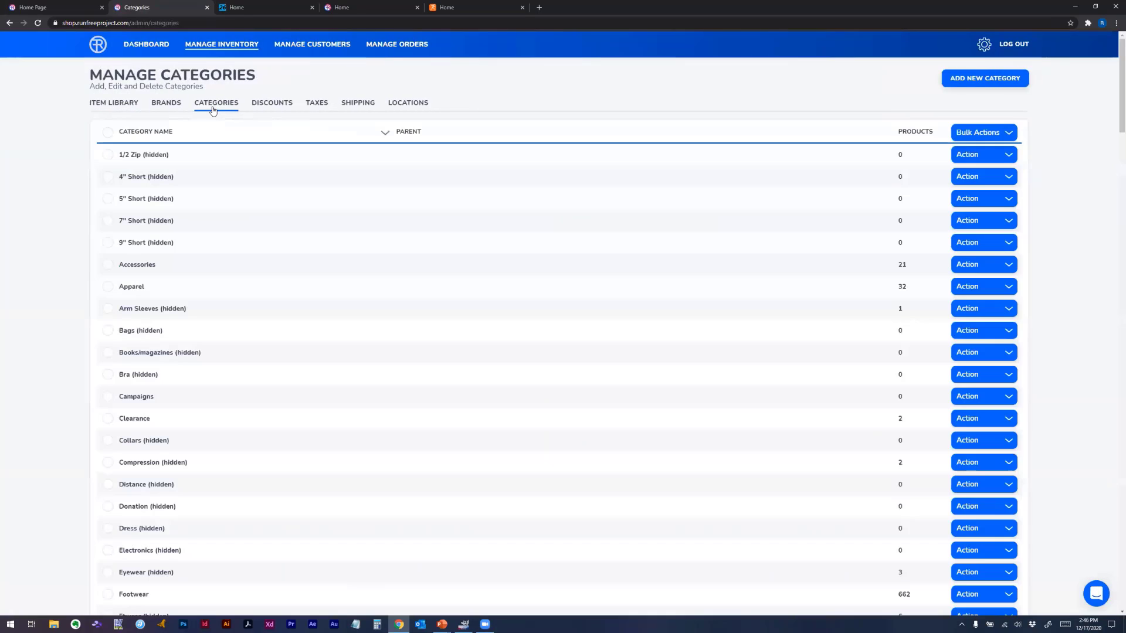
{"action": "scroll", "coordinate": [332, 283], "scroll_direction": "down", "scroll_amount": 5}
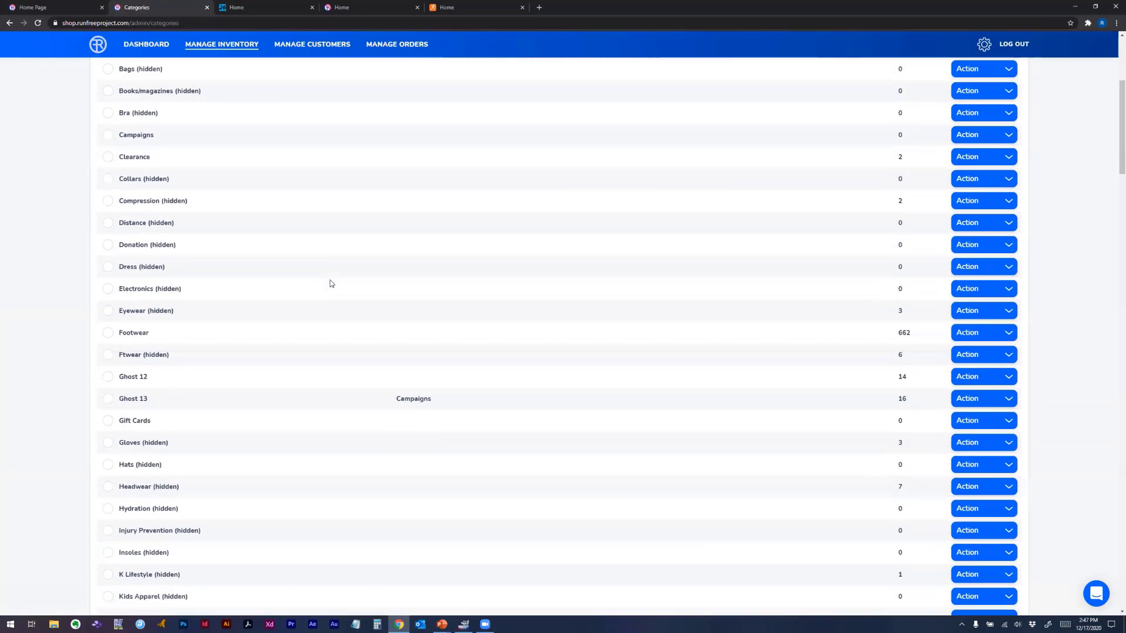
{"action": "scroll", "coordinate": [319, 298], "scroll_direction": "down", "scroll_amount": 1}
{"action": "scroll", "coordinate": [297, 359], "scroll_direction": "down", "scroll_amount": 1}
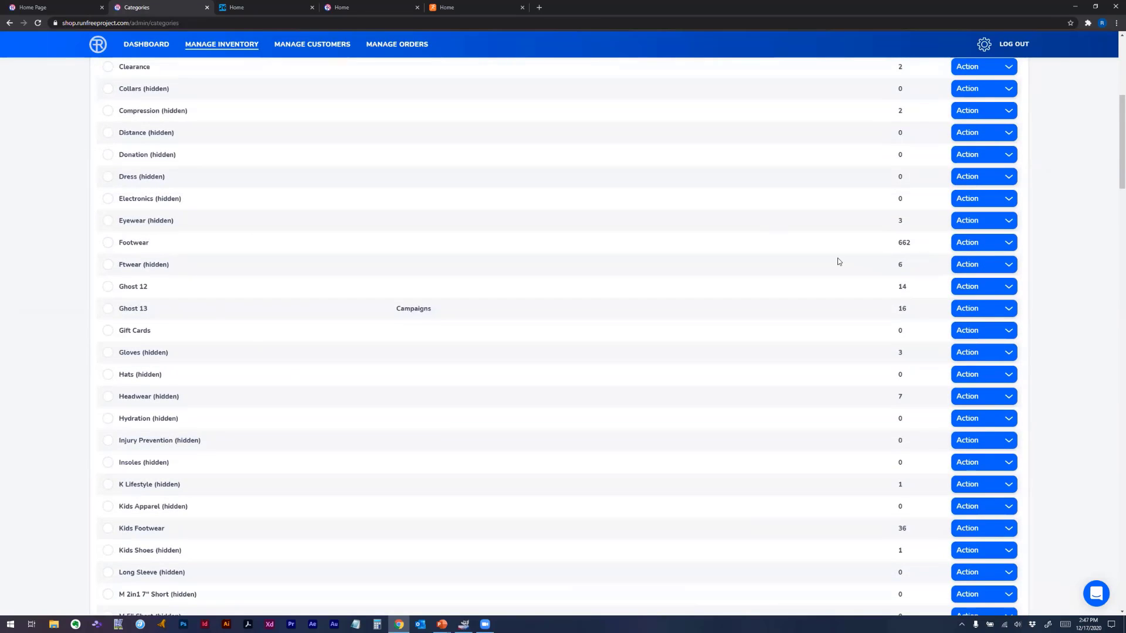
{"action": "left_click", "coordinate": [976, 247]}
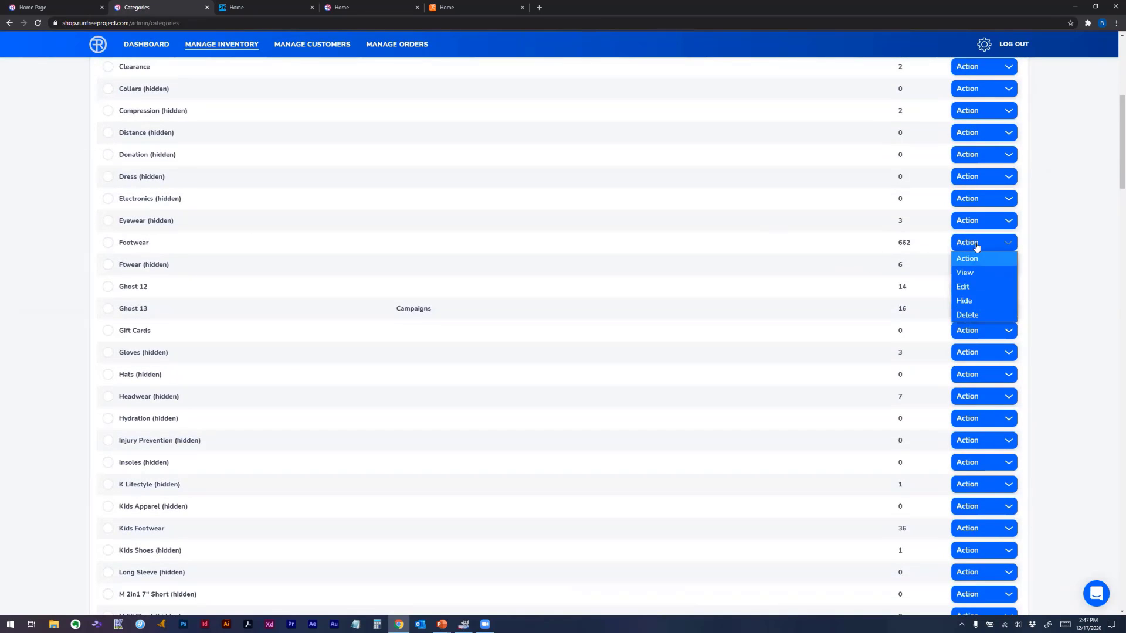
{"action": "left_click", "coordinate": [960, 274]}
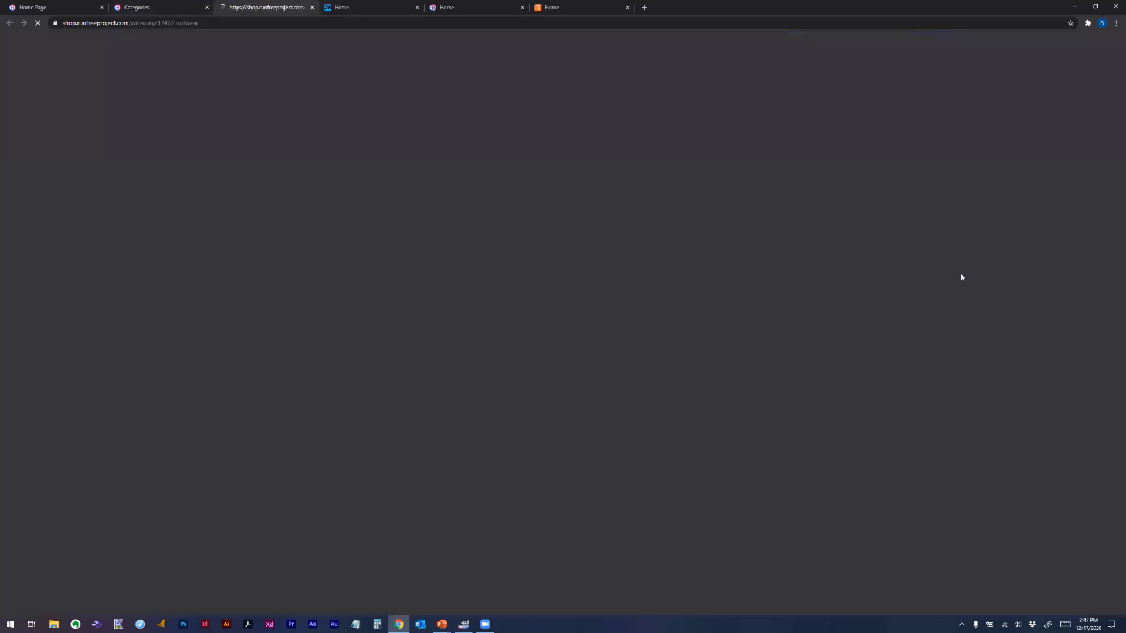
{"action": "scroll", "coordinate": [206, 73], "scroll_direction": "down", "scroll_amount": 3}
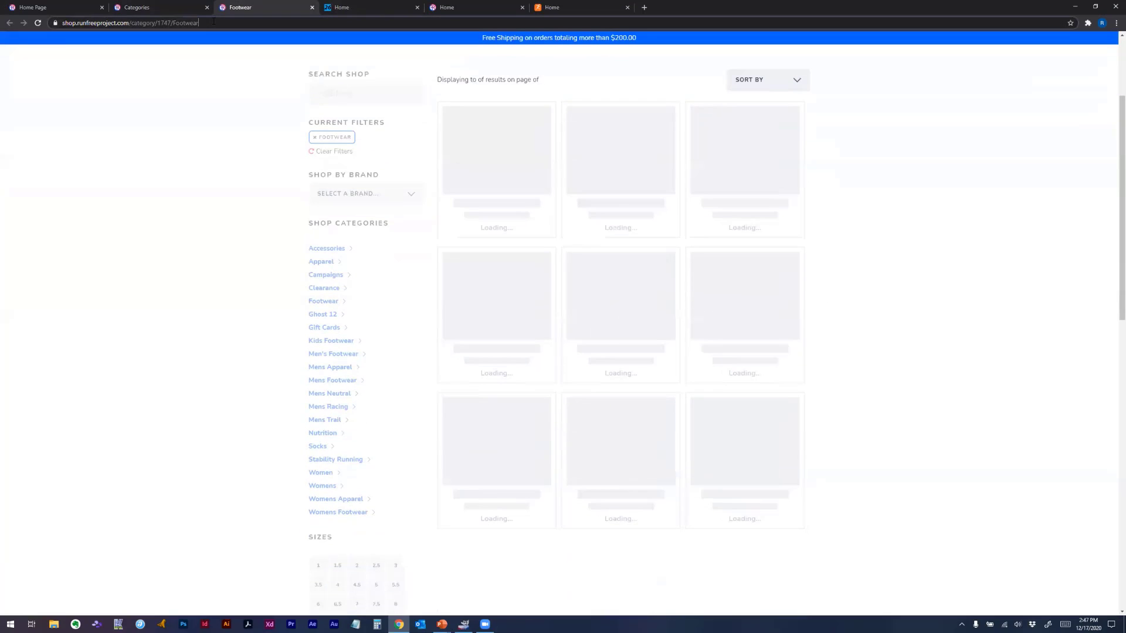
{"action": "left_click", "coordinate": [213, 22]}
{"action": "key", "text": "ctrl+c"}
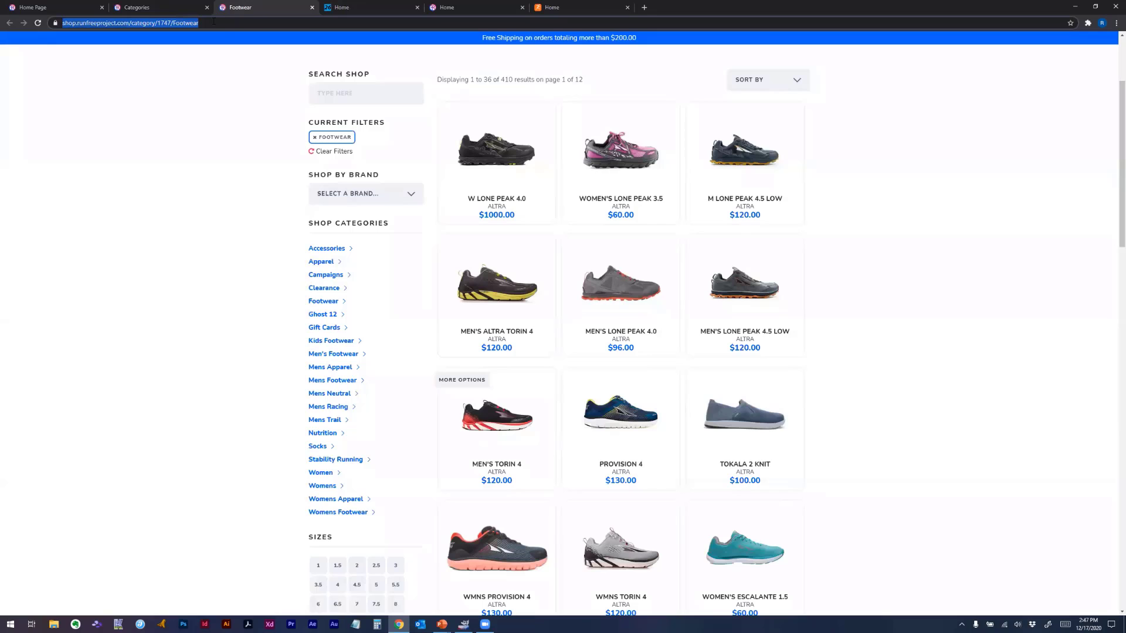
{"action": "left_click", "coordinate": [139, 7]}
{"action": "scroll", "coordinate": [217, 88], "scroll_direction": "up", "scroll_amount": 7}
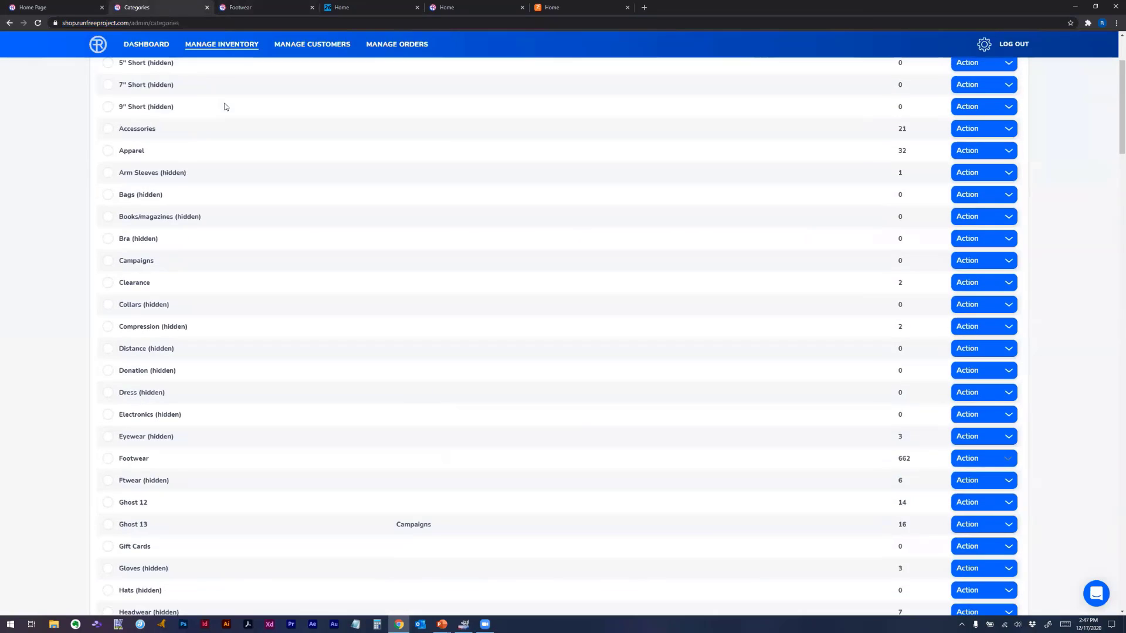
{"action": "left_click", "coordinate": [243, 9]}
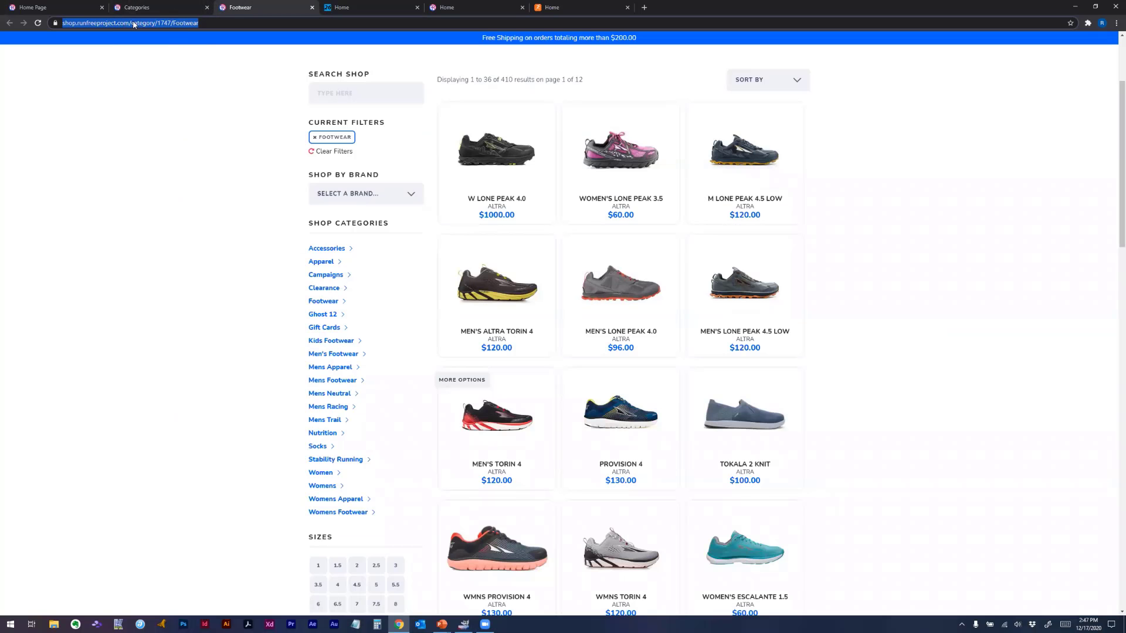
{"action": "left_click", "coordinate": [69, 8]}
{"action": "left_click_drag", "start_coordinate": [287, 328], "coordinate": [56, 325]}
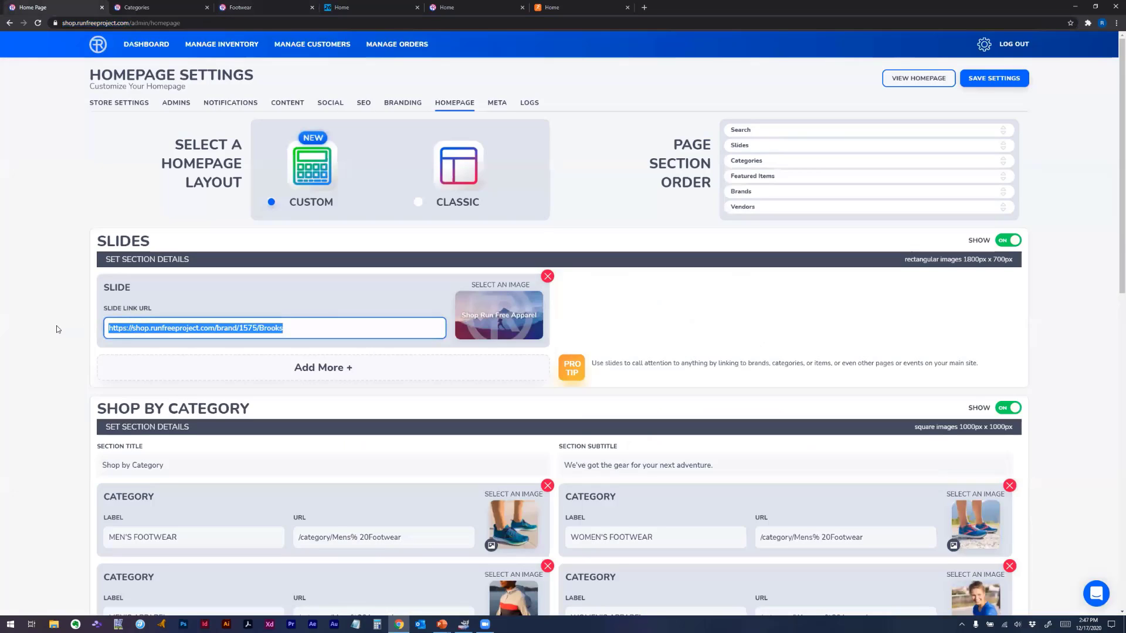
{"action": "key", "text": "ctrl+v"}
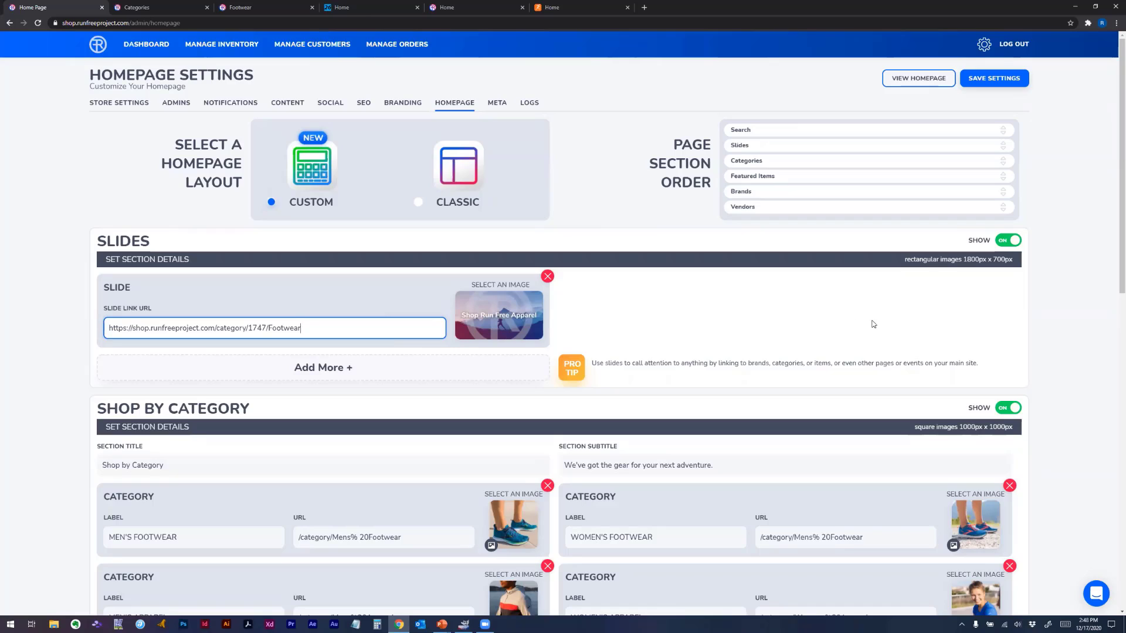
{"action": "left_click", "coordinate": [997, 81]}
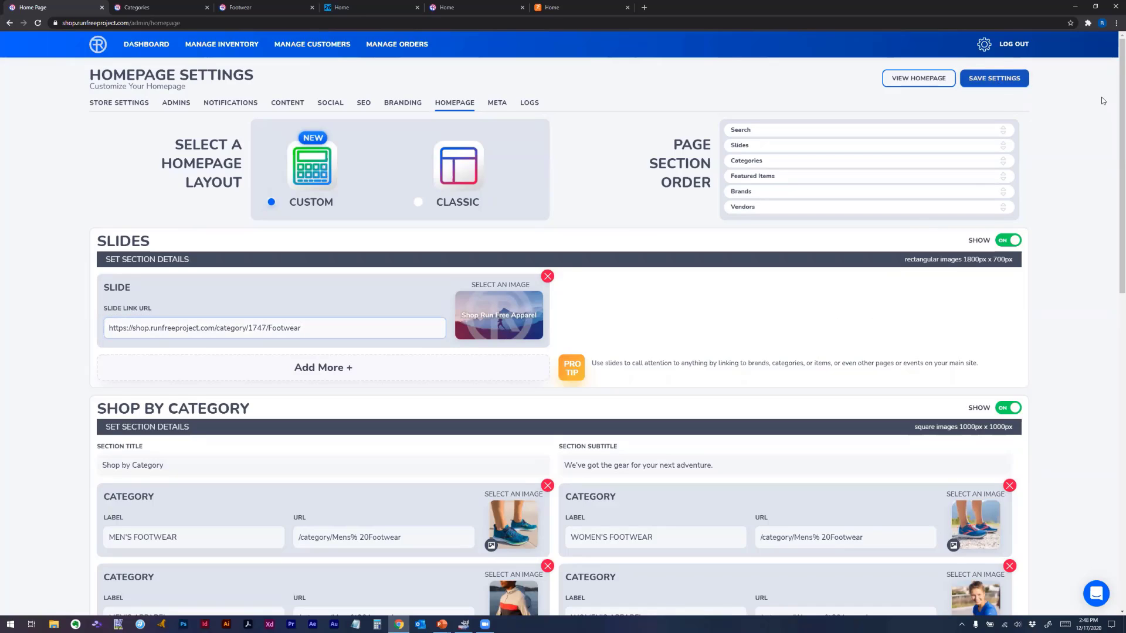
Test the slide's Learn More link on the storefront homepage, look over the Footwear products, and return to the homepage
{"action": "left_click", "coordinate": [98, 43]}
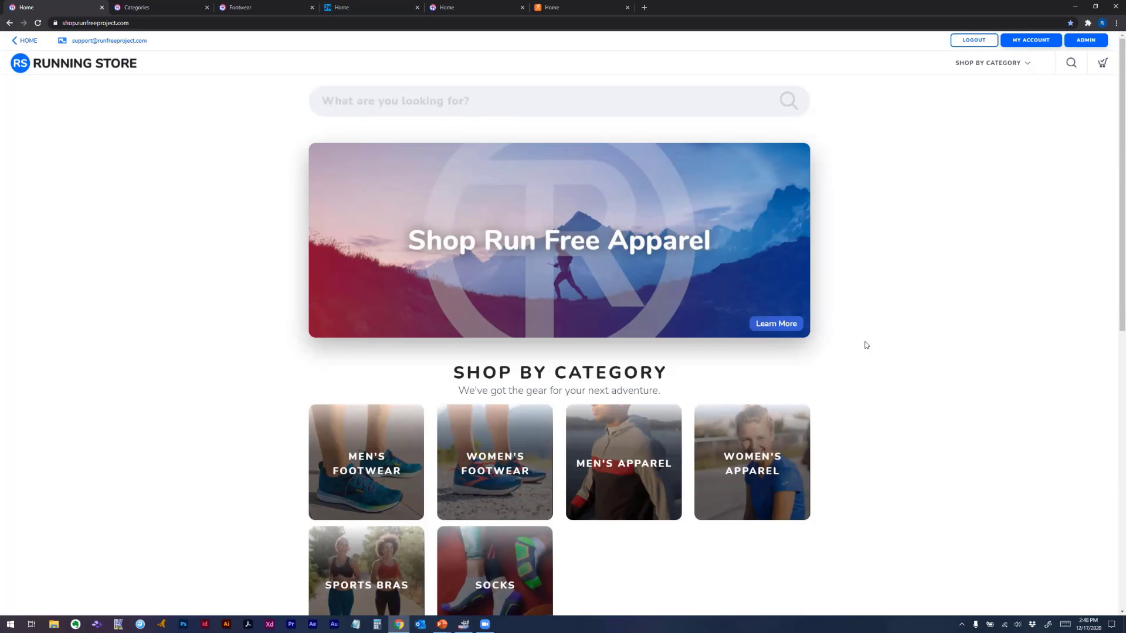
{"action": "left_click", "coordinate": [777, 326]}
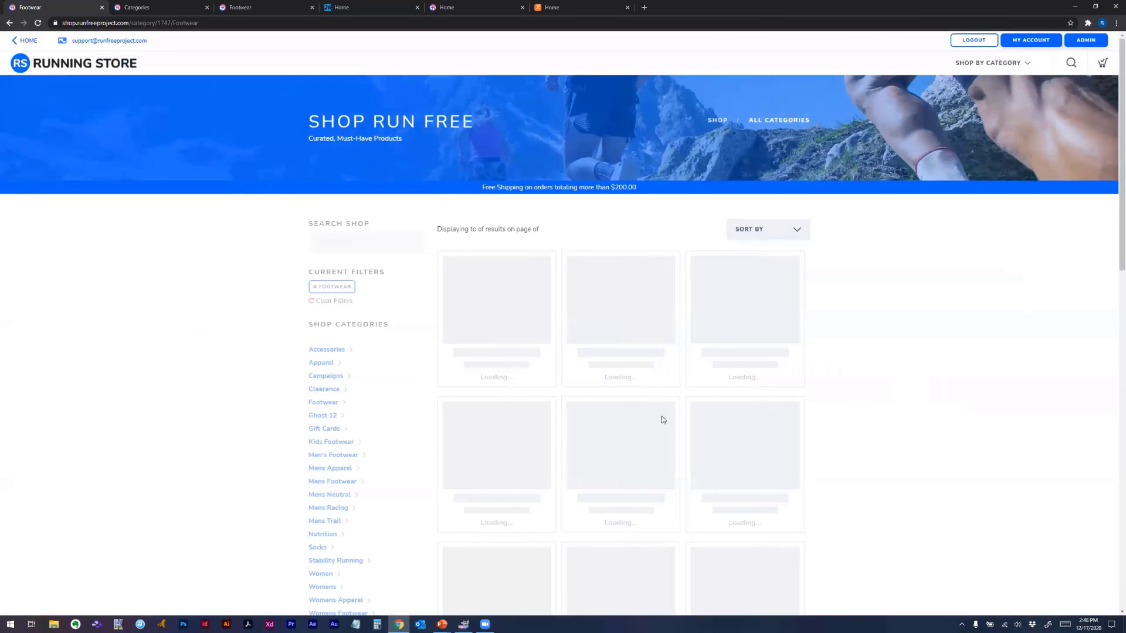
{"action": "scroll", "coordinate": [663, 420], "scroll_direction": "down", "scroll_amount": 3}
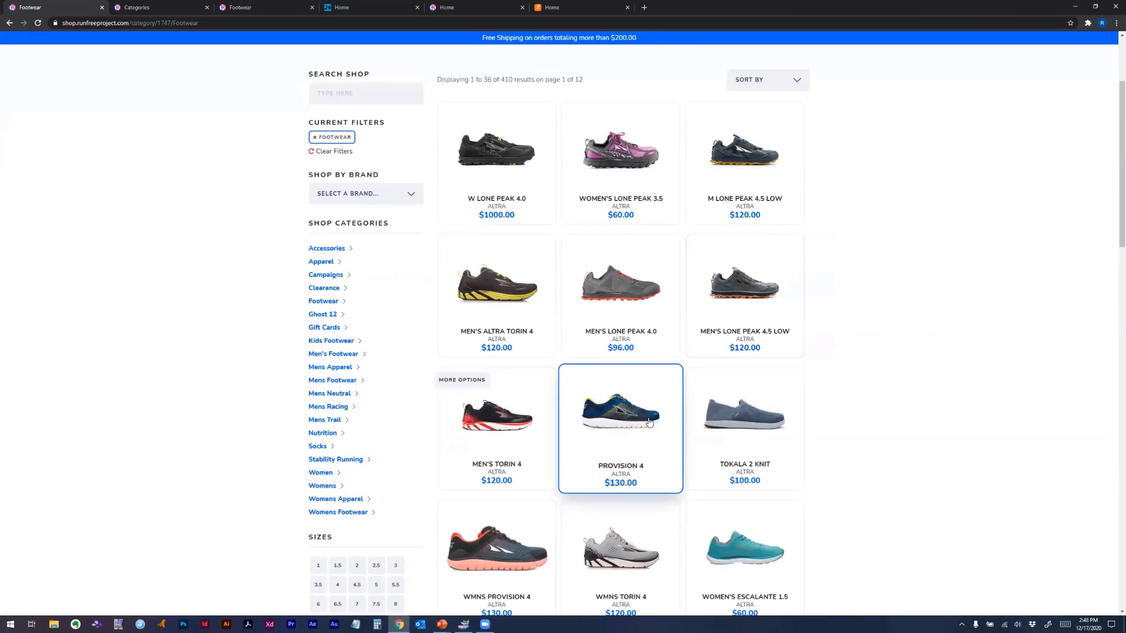
{"action": "left_click", "coordinate": [10, 23]}
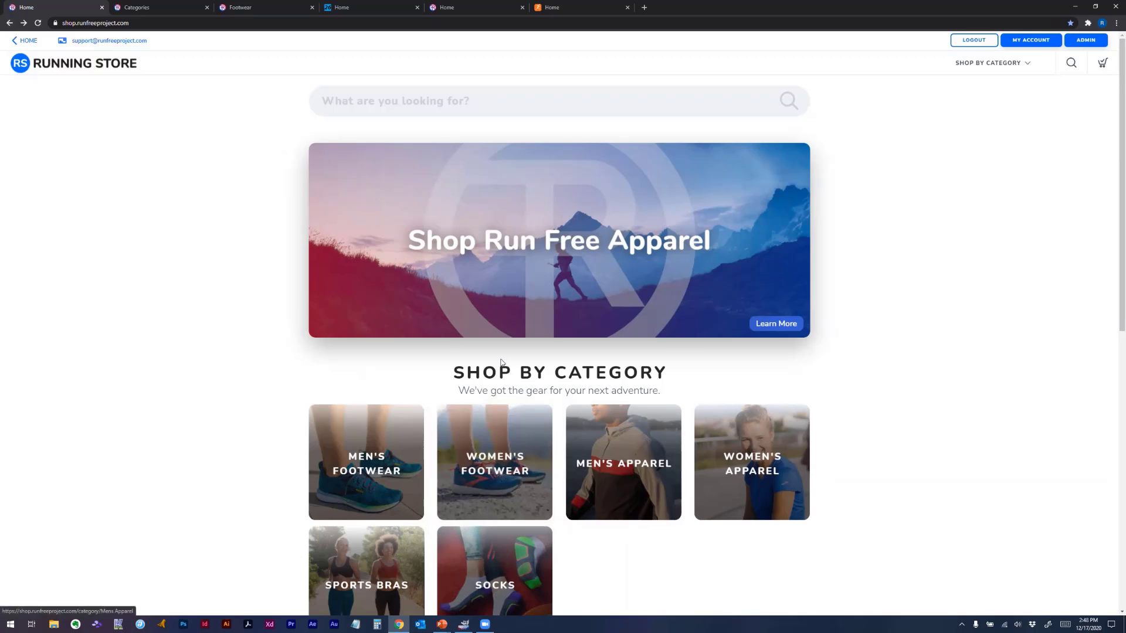
Return to the store's Homepage Settings from the storefront through the admin dashboard
{"action": "left_click", "coordinate": [1085, 40]}
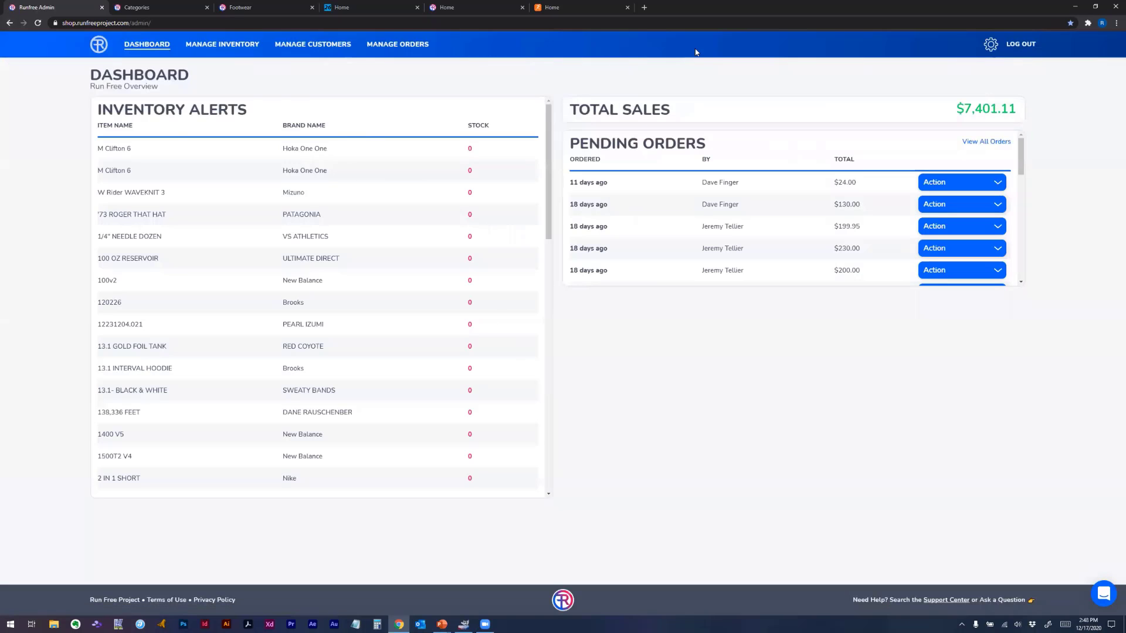
{"action": "left_click", "coordinate": [990, 47]}
{"action": "left_click", "coordinate": [937, 158]}
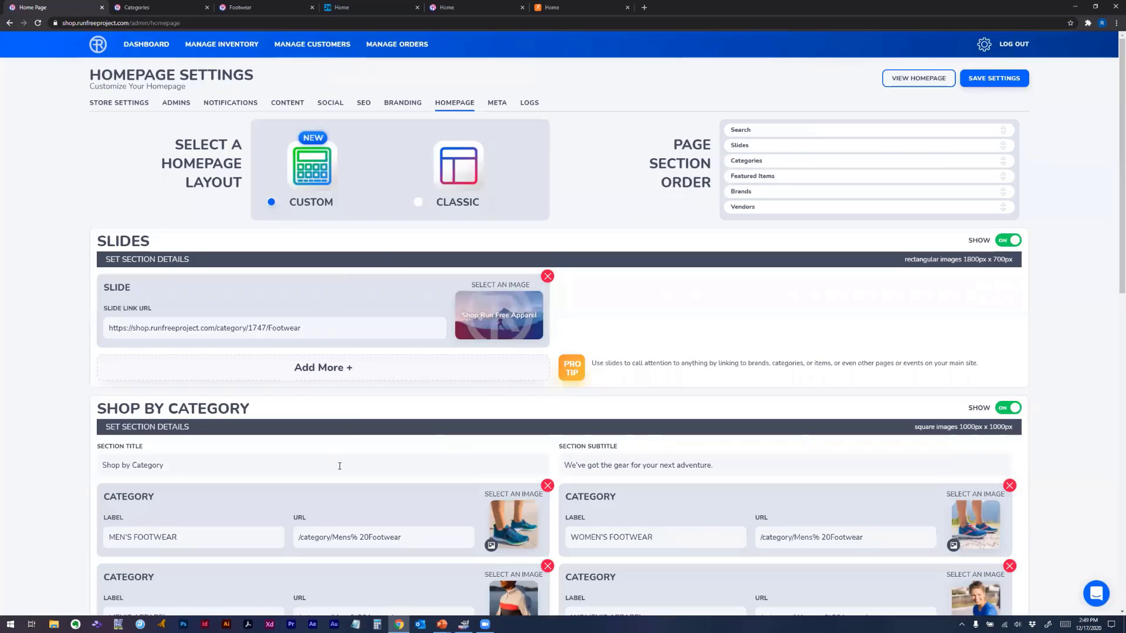
Examine the Shop by Category section's title and subtitle fields in the homepage settings
{"action": "scroll", "coordinate": [446, 437], "scroll_direction": "down", "scroll_amount": 1}
{"action": "scroll", "coordinate": [445, 437], "scroll_direction": "down", "scroll_amount": 3}
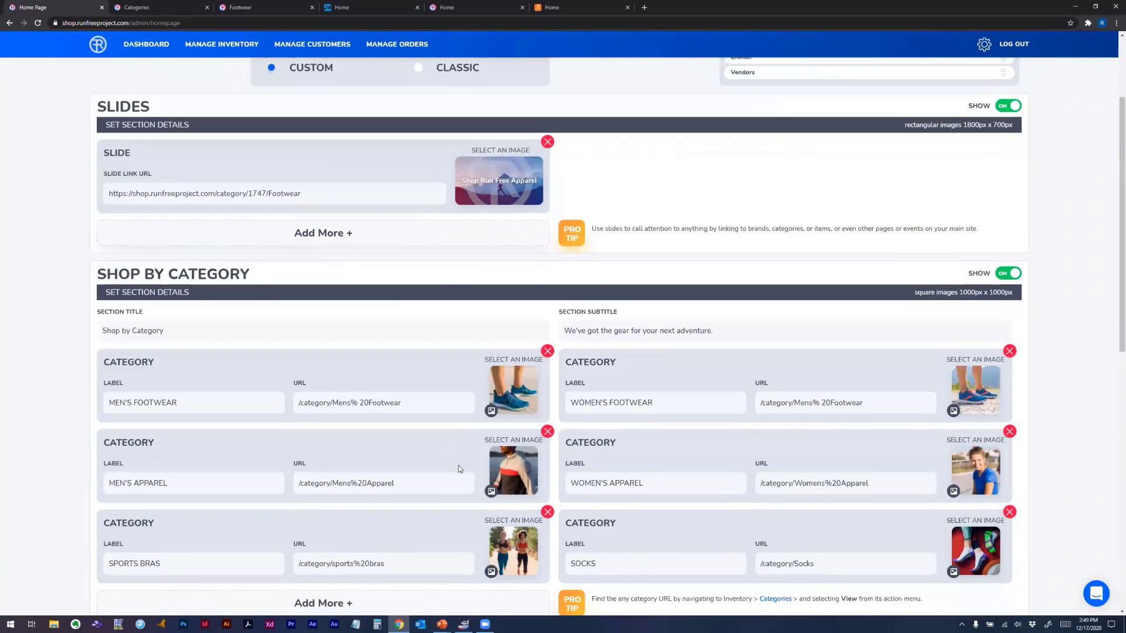
{"action": "scroll", "coordinate": [447, 383], "scroll_direction": "down", "scroll_amount": 1}
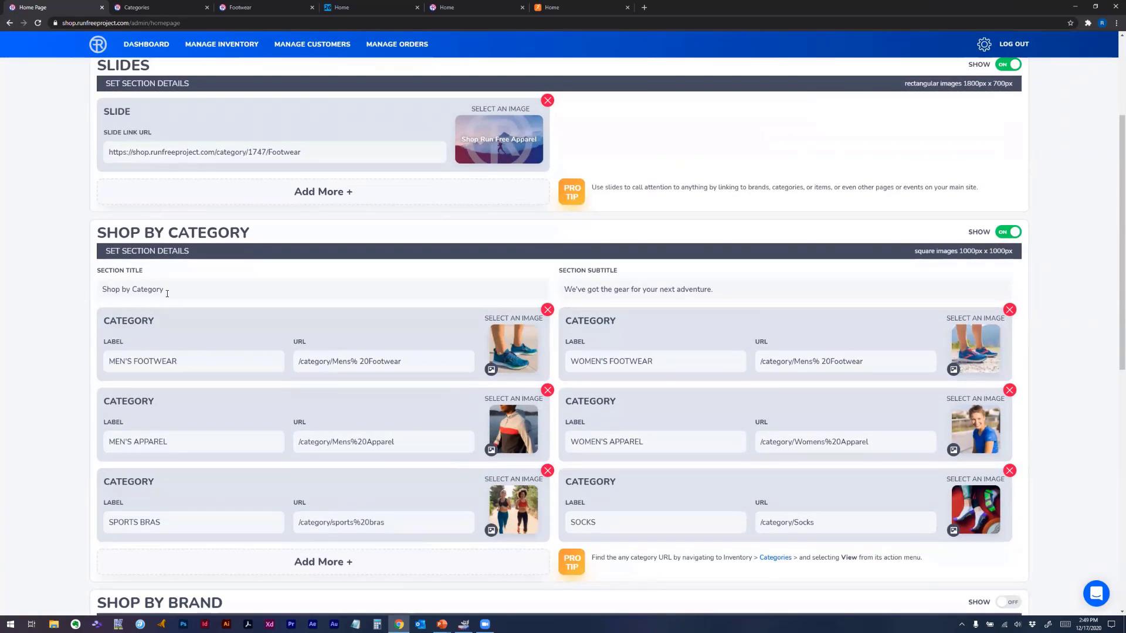
{"action": "left_click", "coordinate": [269, 289]}
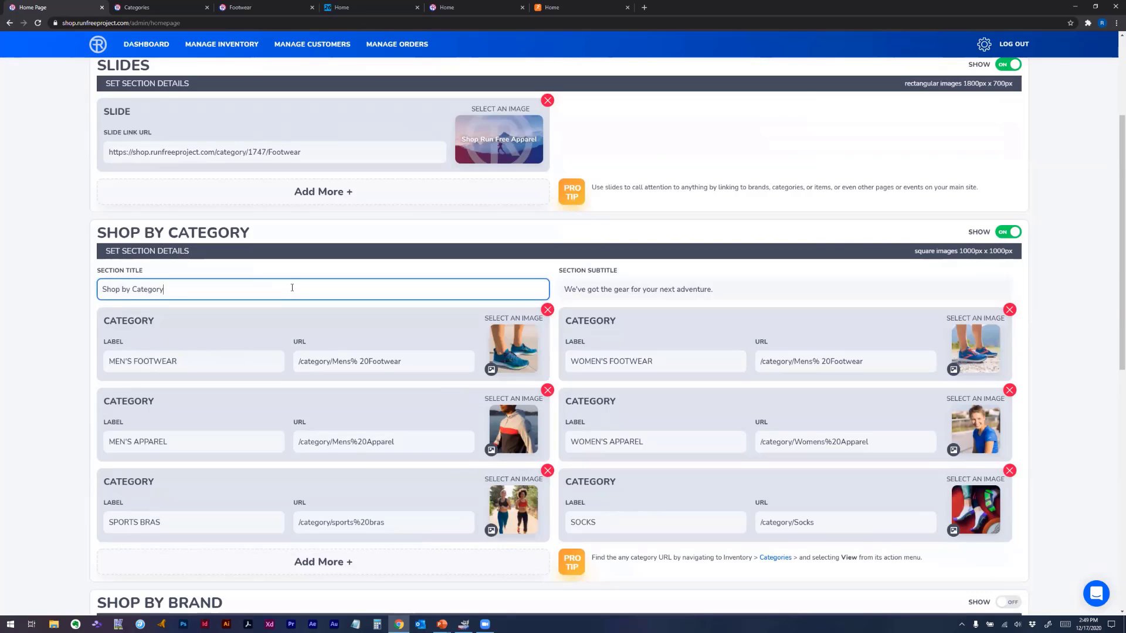
{"action": "left_click", "coordinate": [693, 283]}
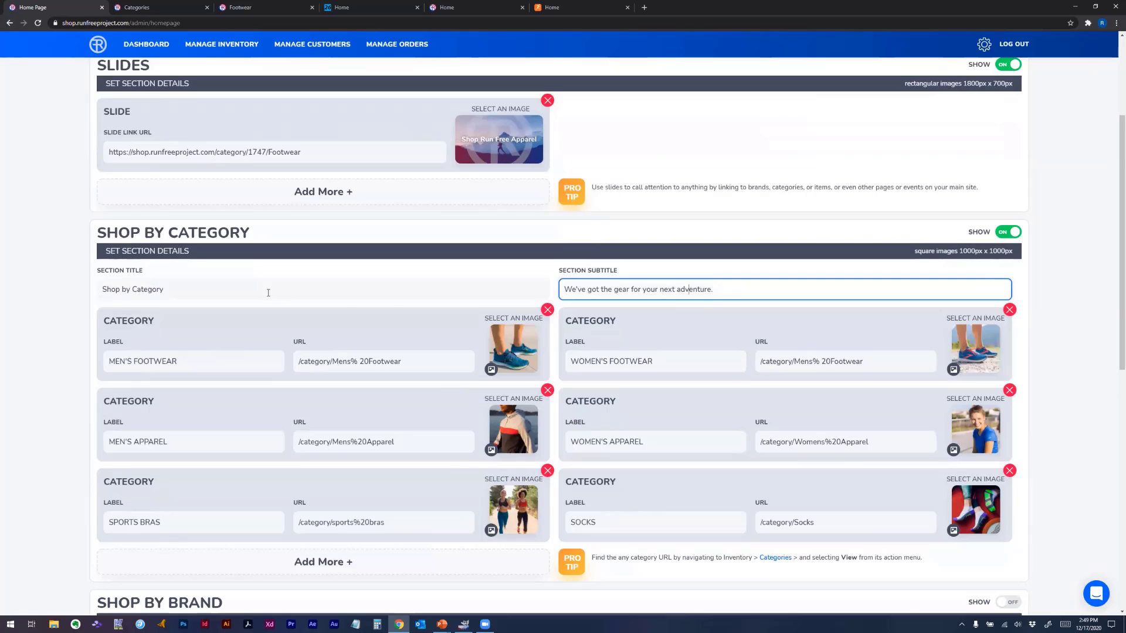
{"action": "left_click", "coordinate": [224, 295]}
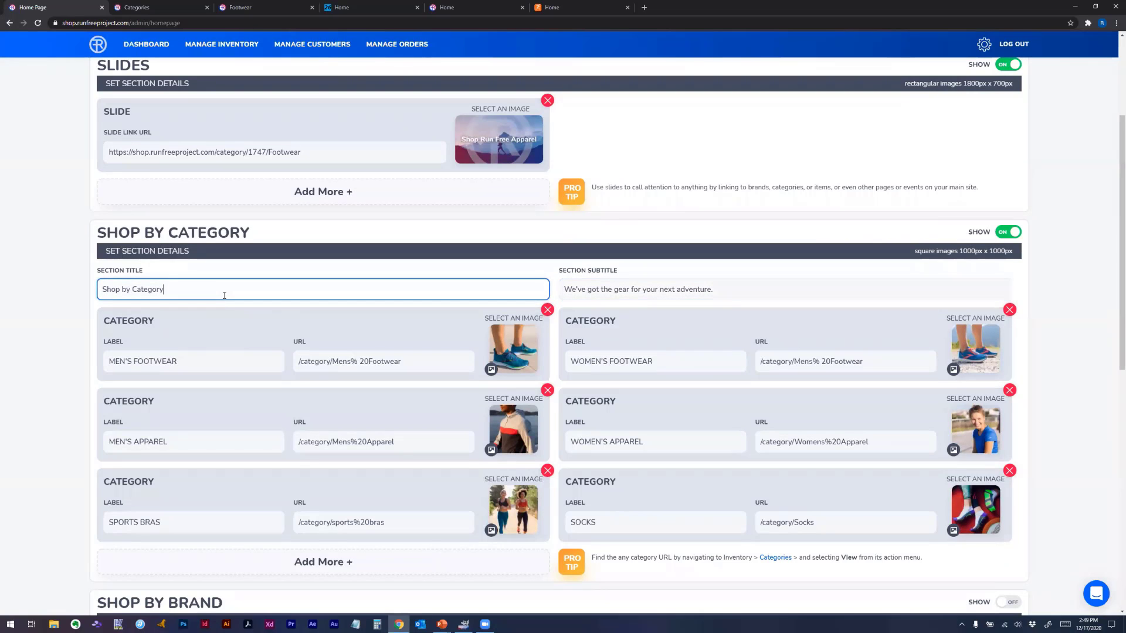
{"action": "left_click", "coordinate": [686, 284]}
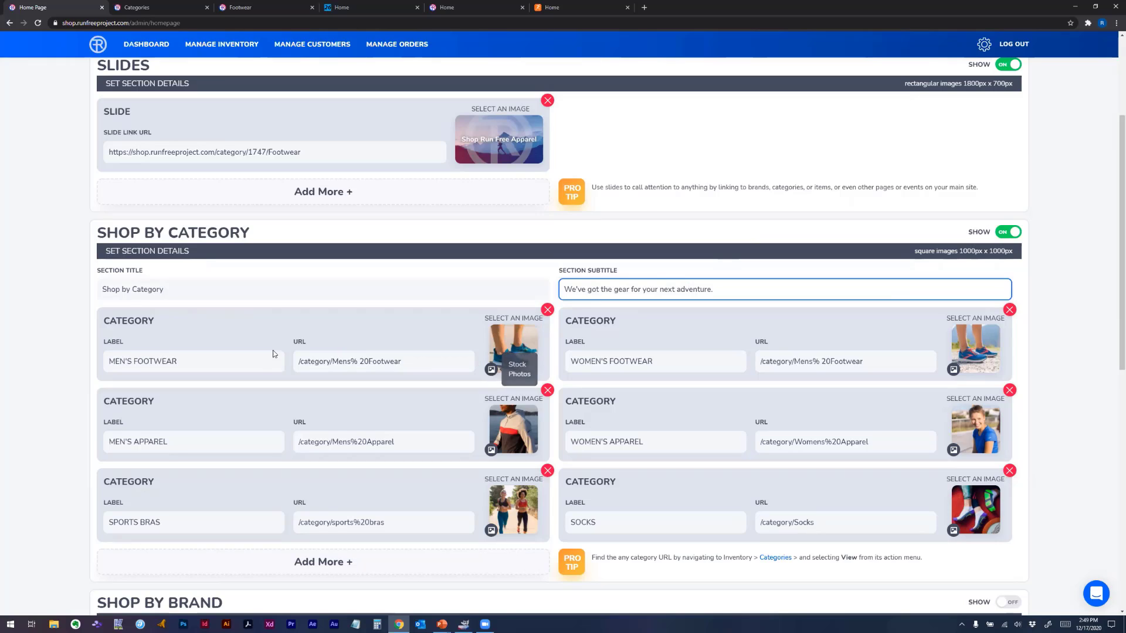
View the stock photo choices for the Men's Footwear category and check the required category image size
{"action": "left_click", "coordinate": [491, 371]}
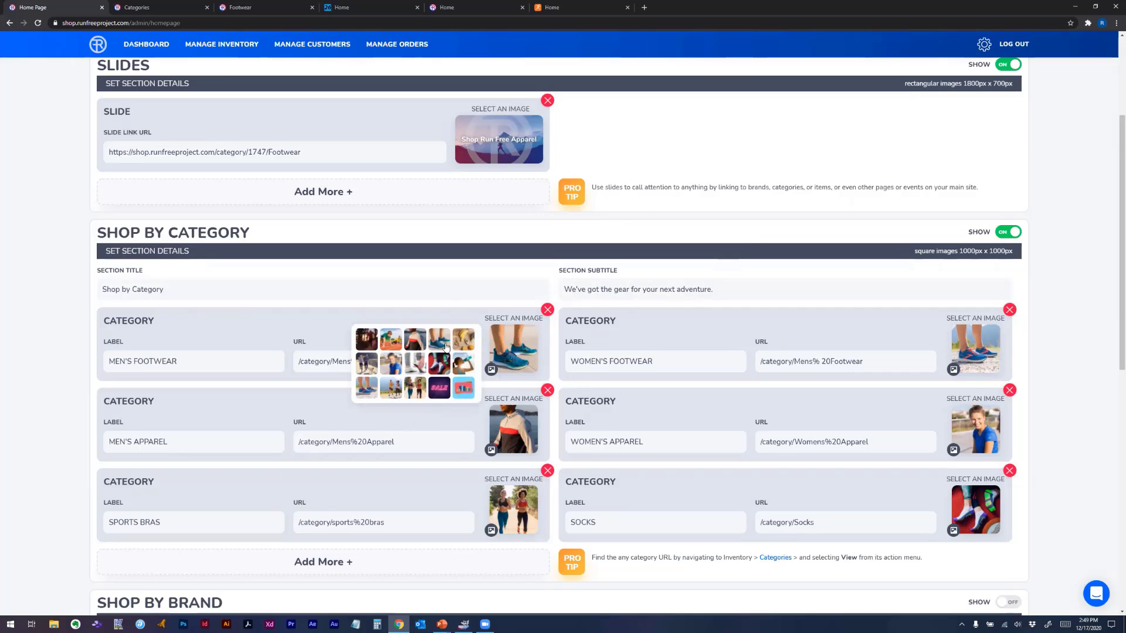
{"action": "left_click", "coordinate": [447, 299]}
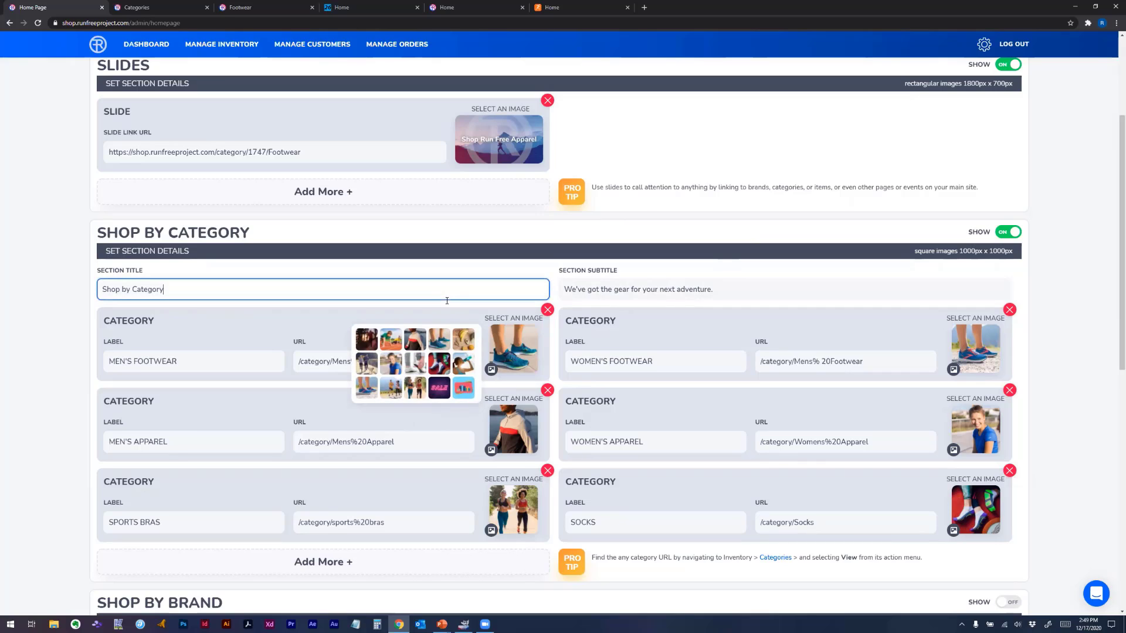
{"action": "left_click", "coordinate": [555, 300]}
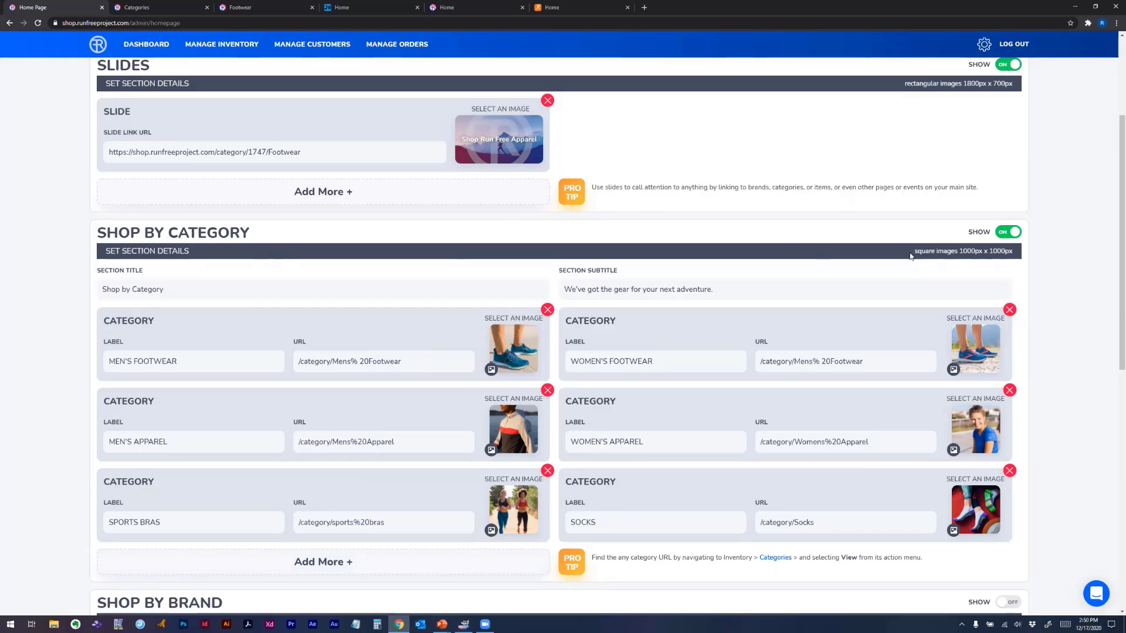
{"action": "left_click_drag", "start_coordinate": [936, 263], "coordinate": [1011, 249]}
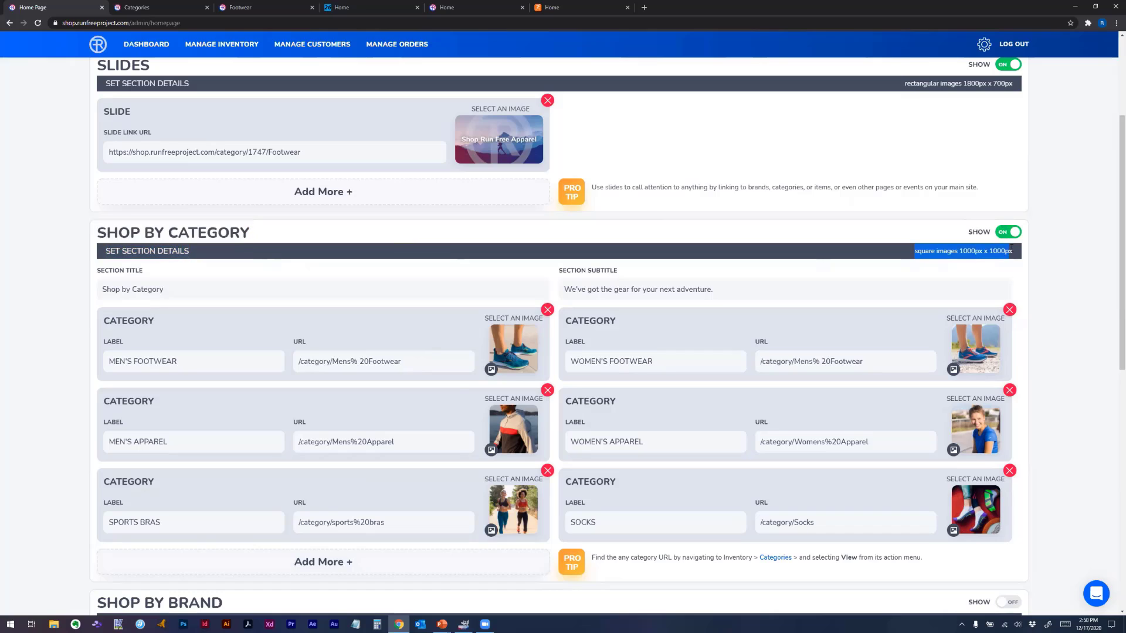
{"action": "left_click", "coordinate": [875, 272]}
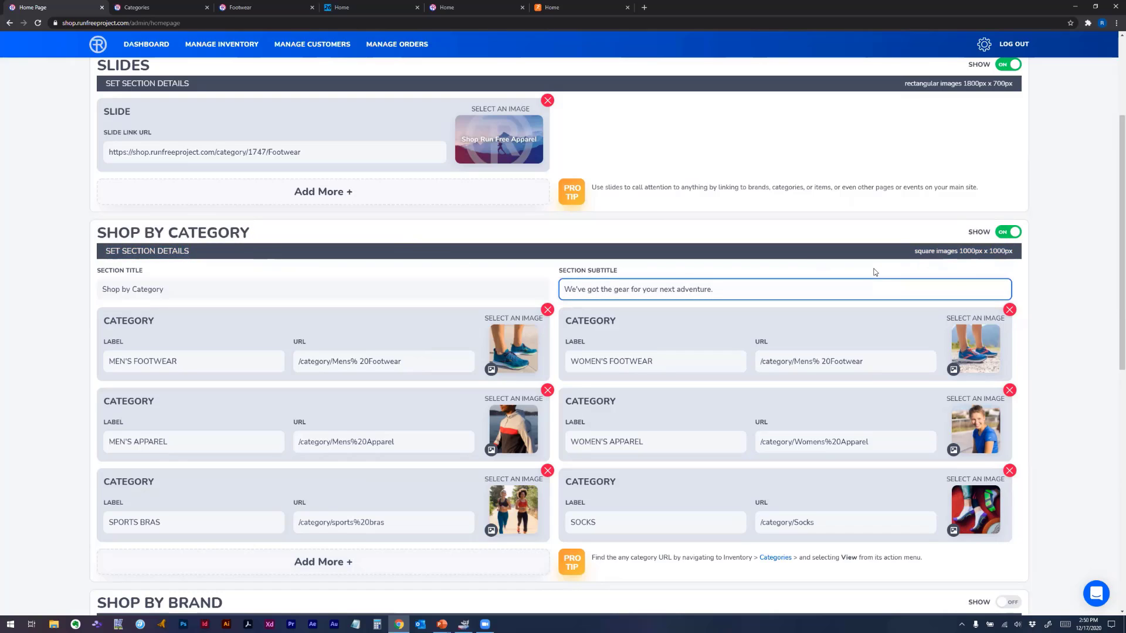
{"action": "left_click", "coordinate": [1023, 273]}
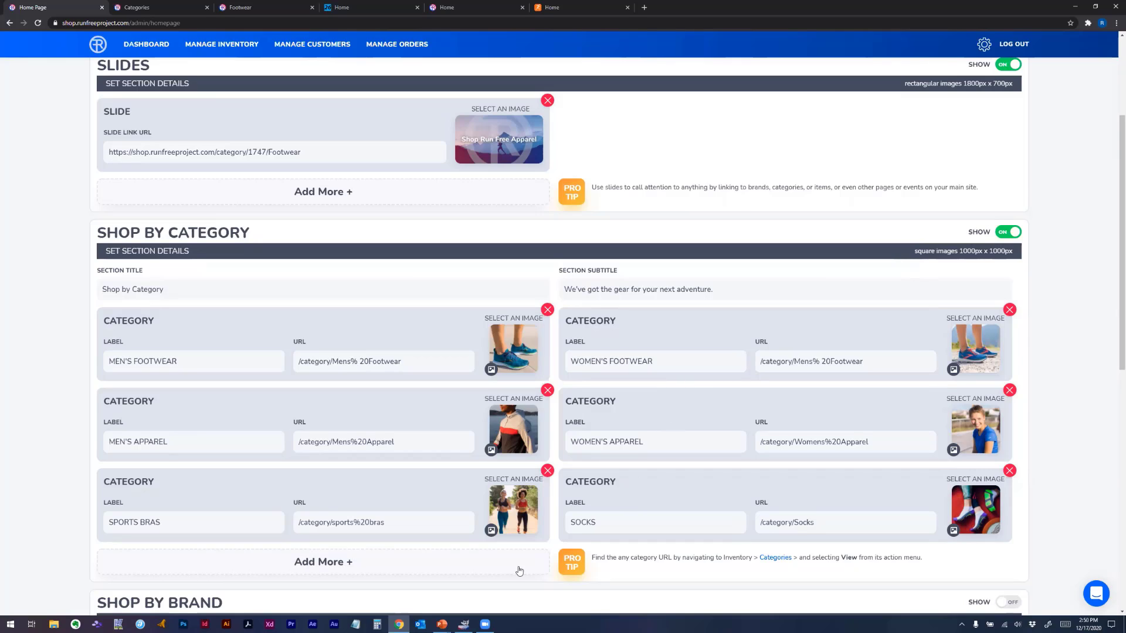
Switch to GIMP and open slide example 2.jpg from the Sprint Webinar 1 folder
{"action": "left_click", "coordinate": [463, 624]}
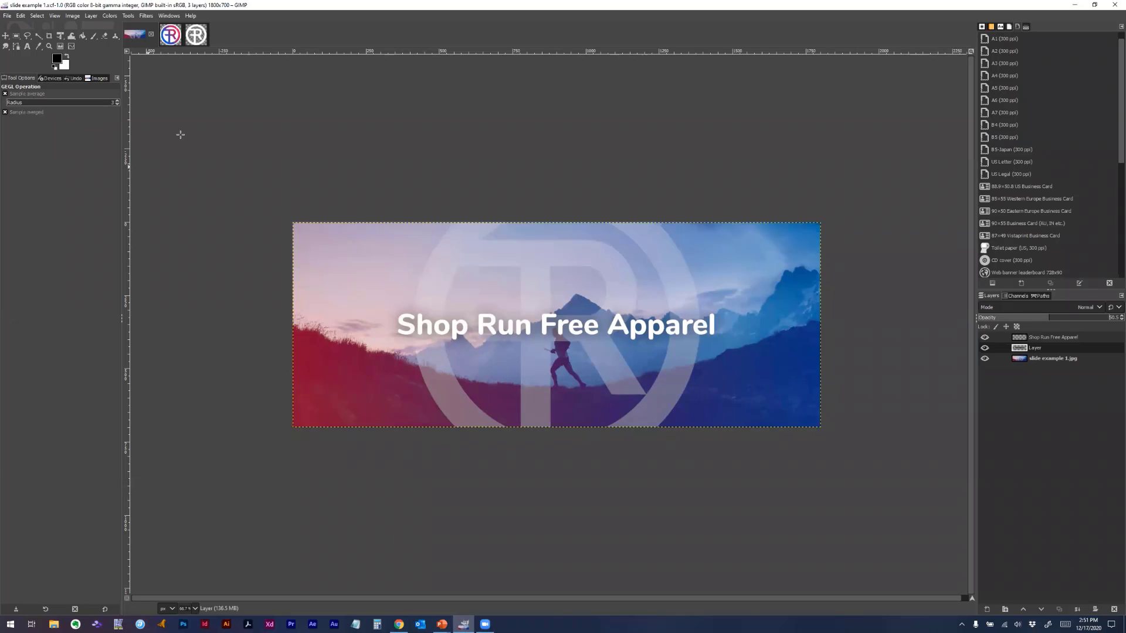
{"action": "left_click", "coordinate": [8, 16]}
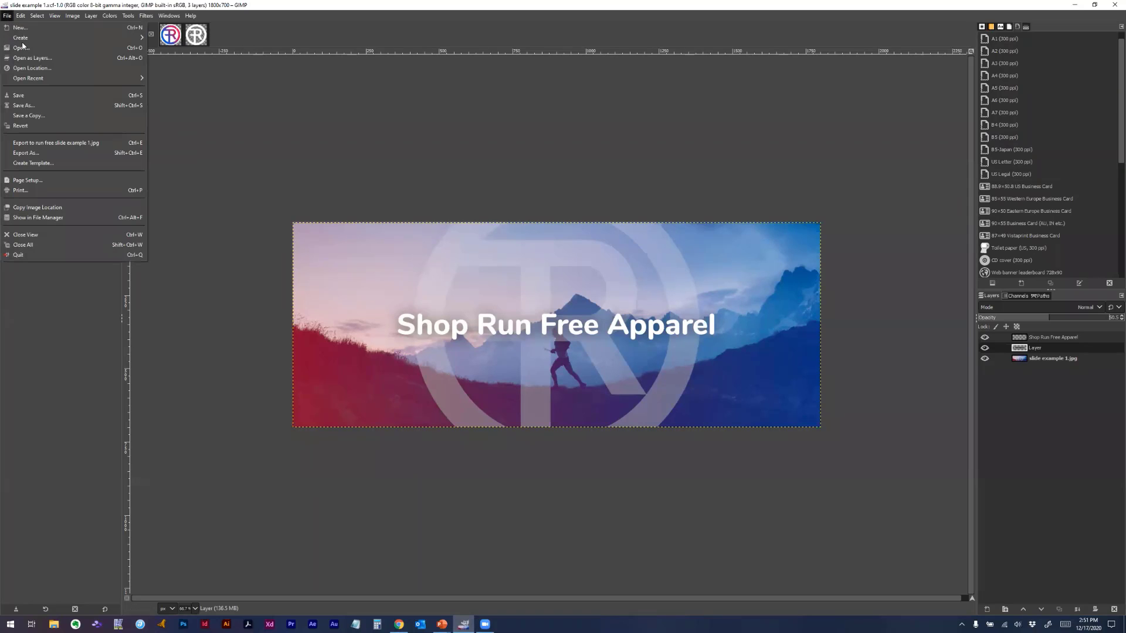
{"action": "left_click", "coordinate": [23, 46]}
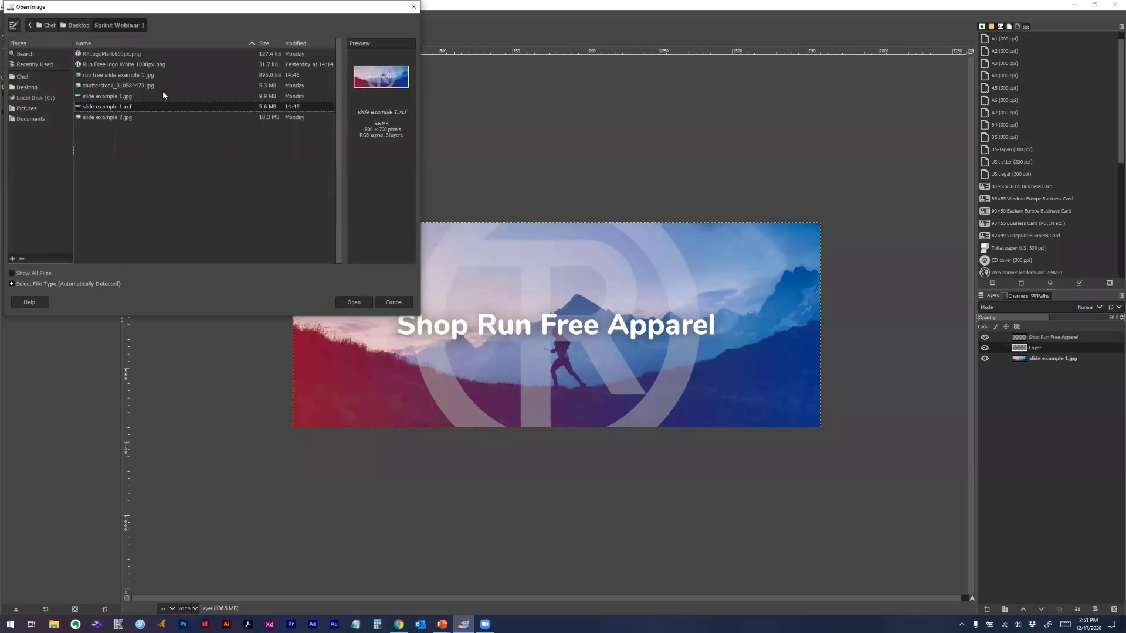
{"action": "left_click", "coordinate": [126, 119]}
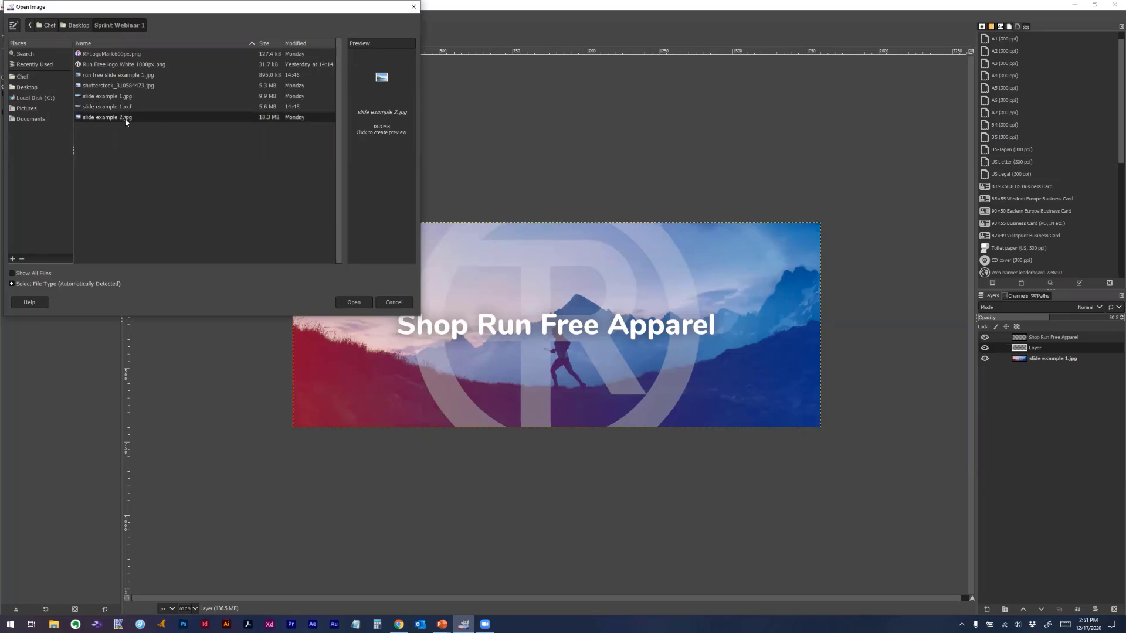
{"action": "left_click", "coordinate": [352, 302]}
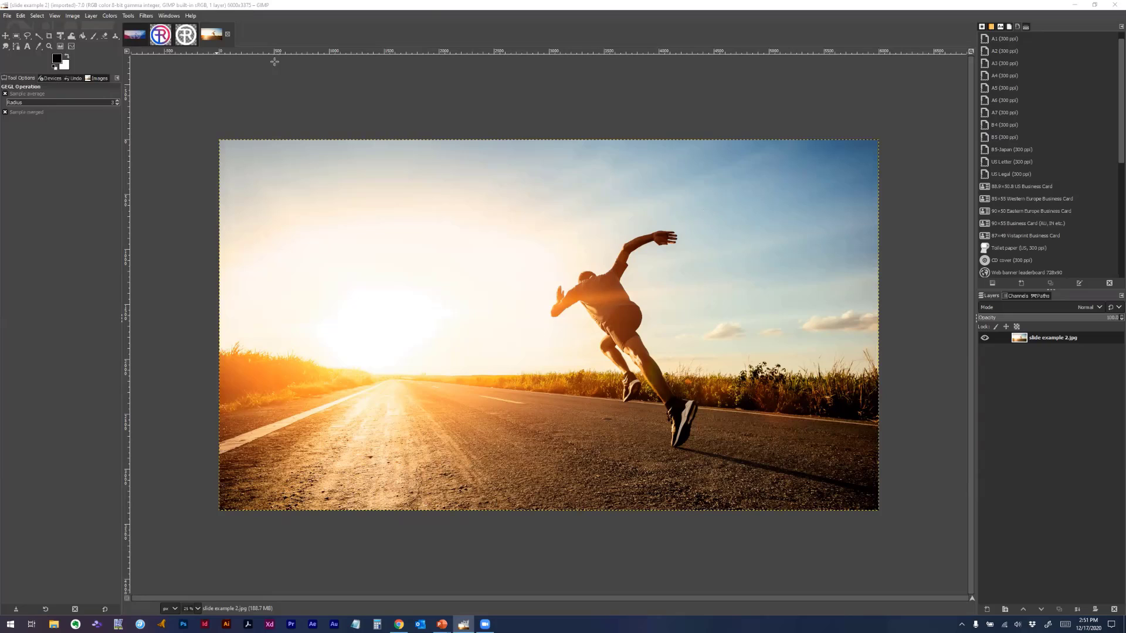
Scale the runner image to a height of 1500 px, keeping its proportions
{"action": "left_click", "coordinate": [73, 15]}
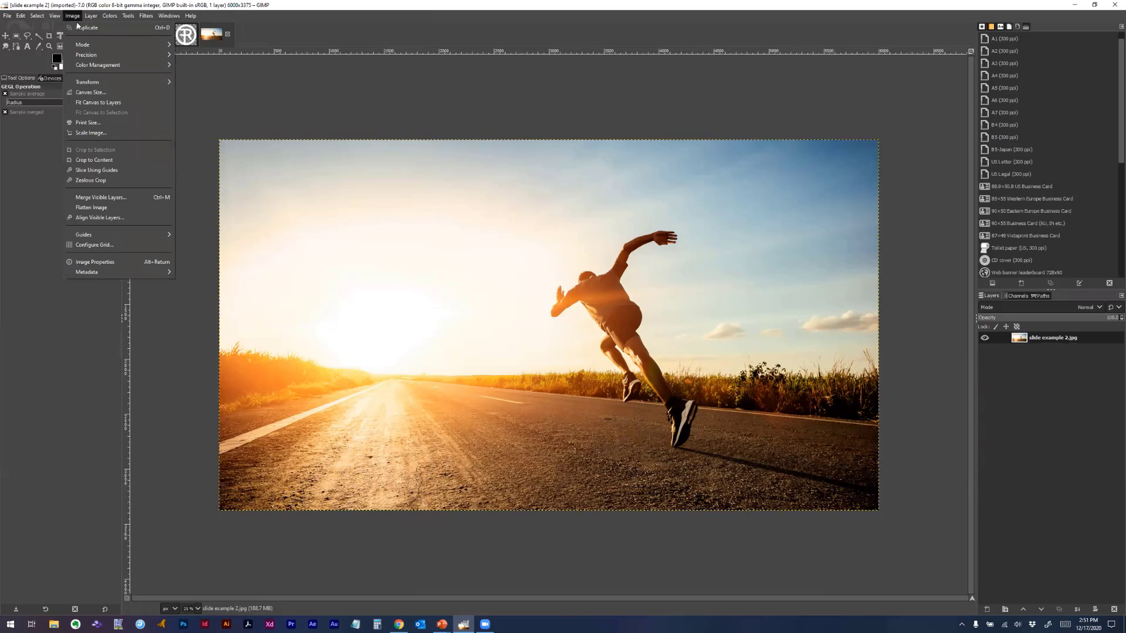
{"action": "left_click", "coordinate": [105, 133]}
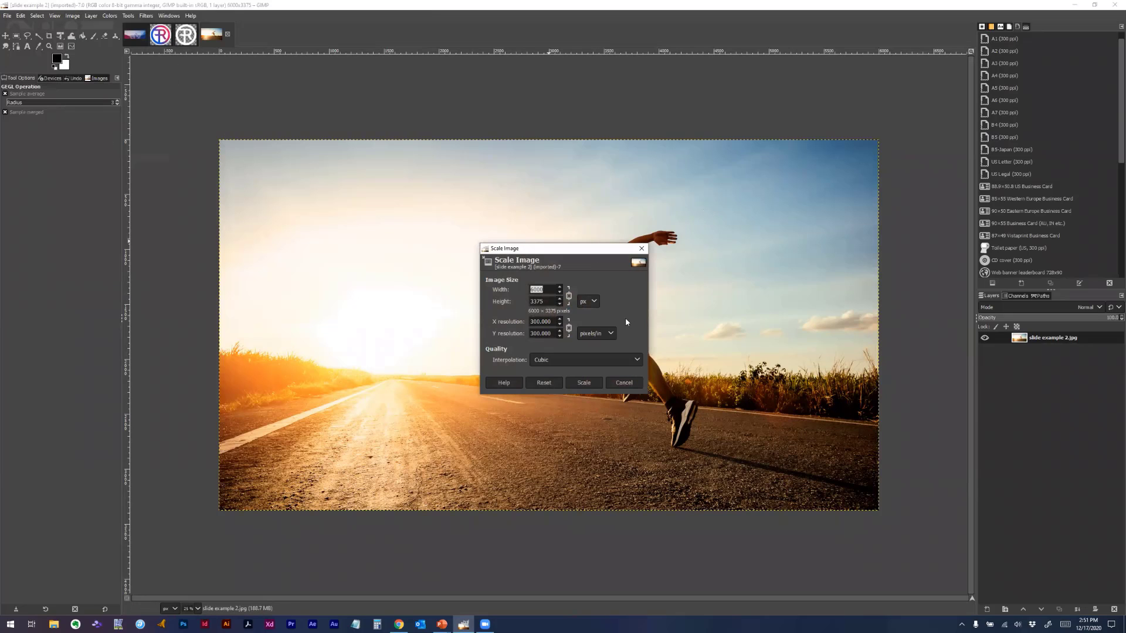
{"action": "key", "text": "Tab"}
{"action": "type", "text": "1500"}
{"action": "left_click", "coordinate": [584, 383]}
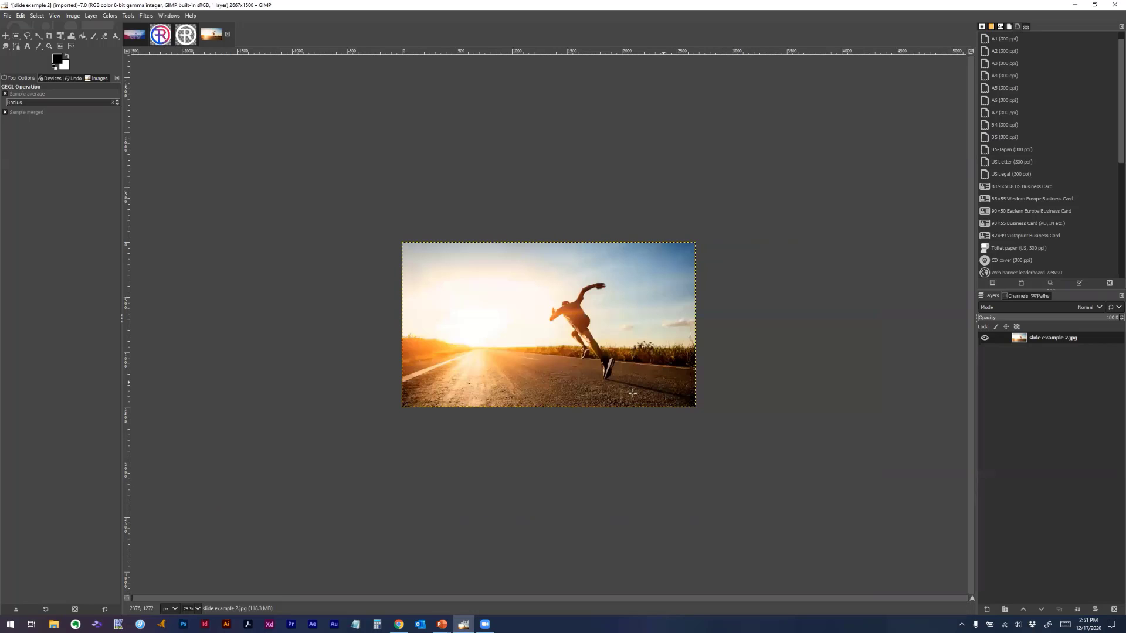
Crop the image to a fixed 1000x1000 square framing the runner
{"action": "left_click", "coordinate": [49, 46]}
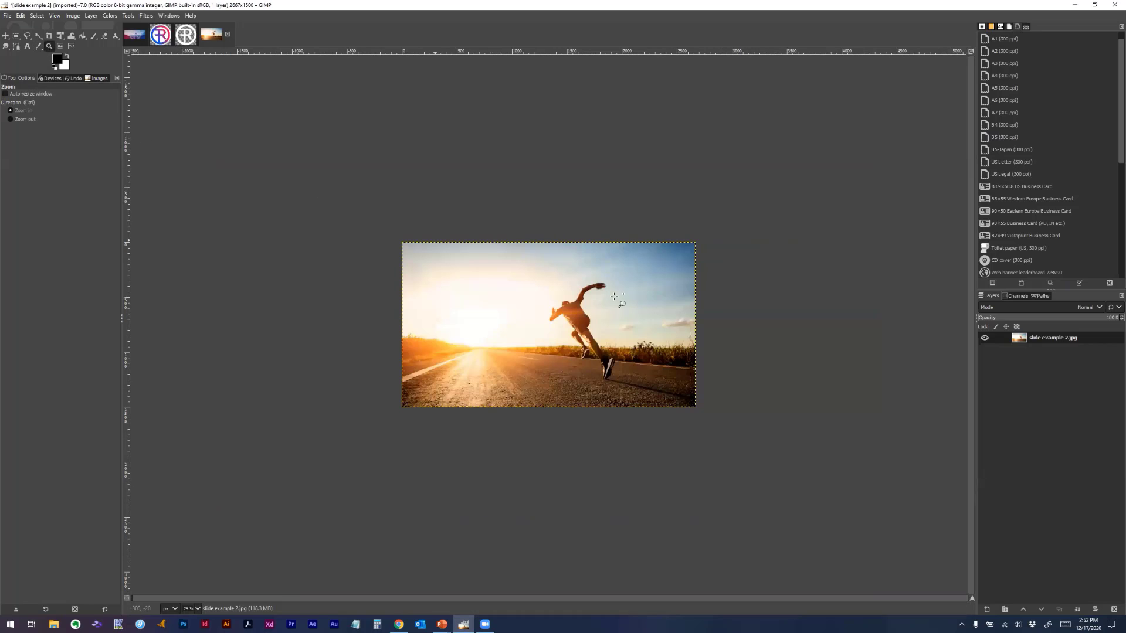
{"action": "left_click", "coordinate": [575, 305]}
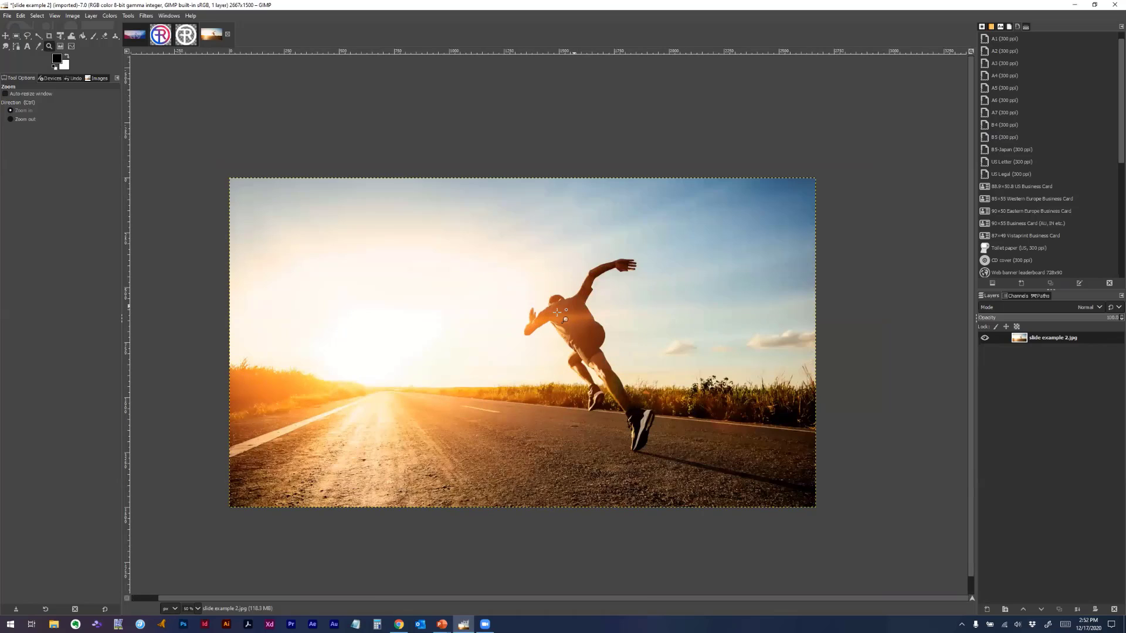
{"action": "left_click", "coordinate": [50, 36]}
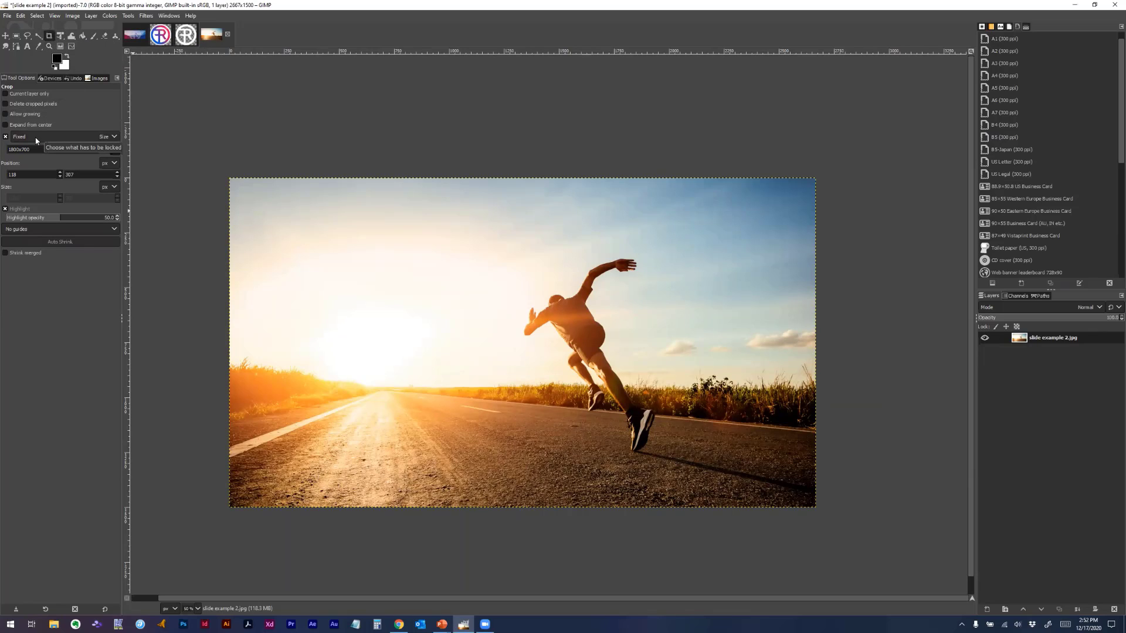
{"action": "left_click", "coordinate": [8, 152]}
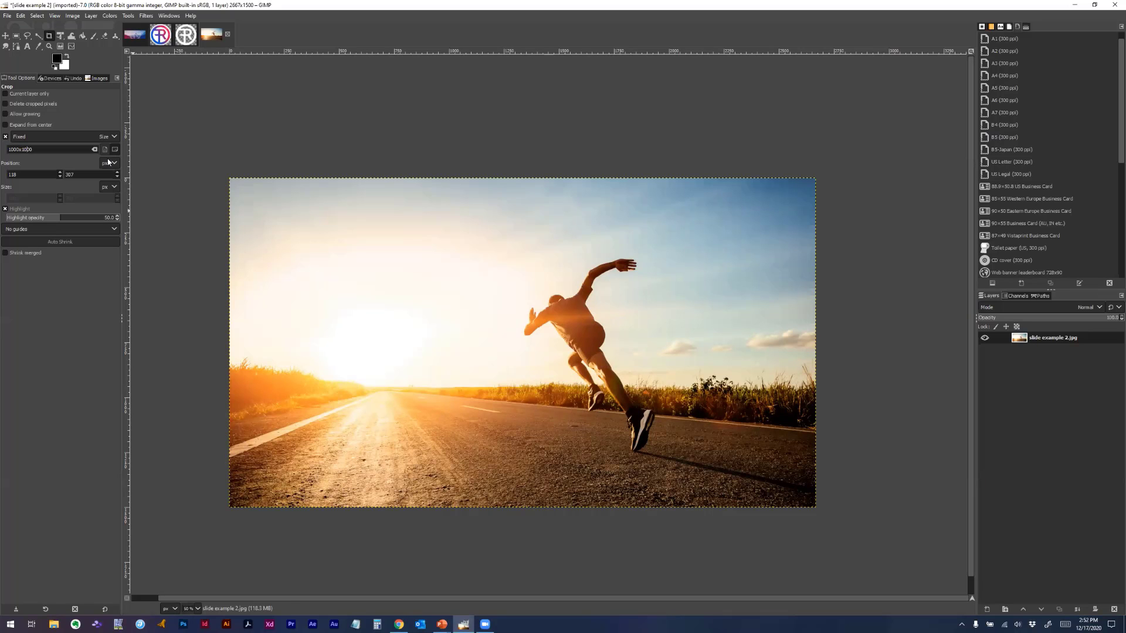
{"action": "left_click", "coordinate": [536, 343]}
{"action": "left_click_drag", "start_coordinate": [535, 343], "coordinate": [577, 347]}
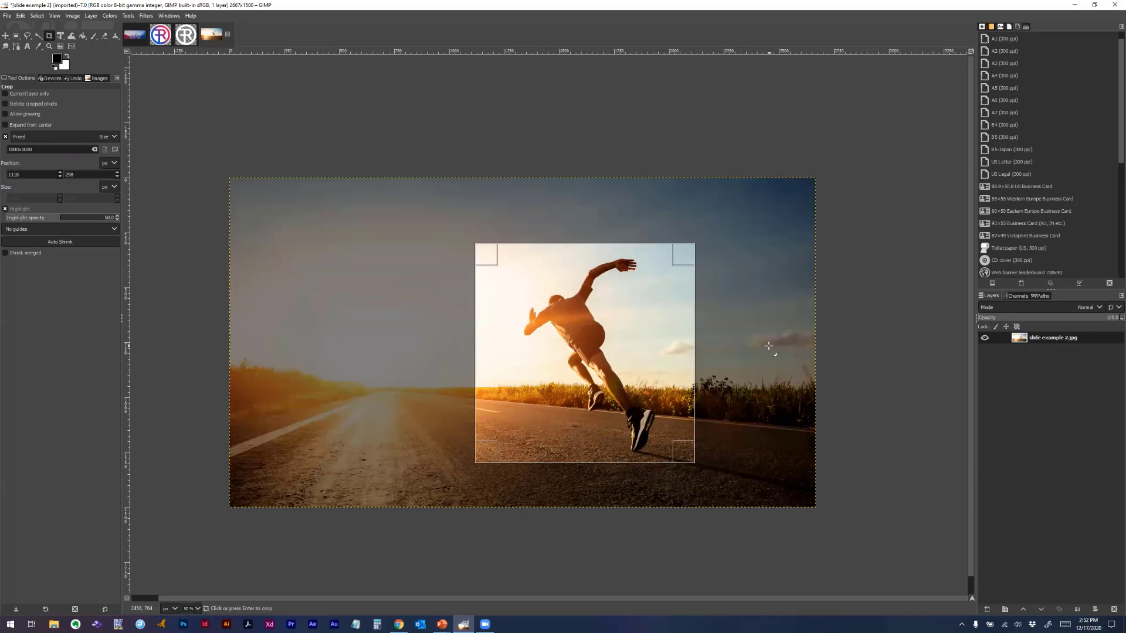
{"action": "key", "text": "Return"}
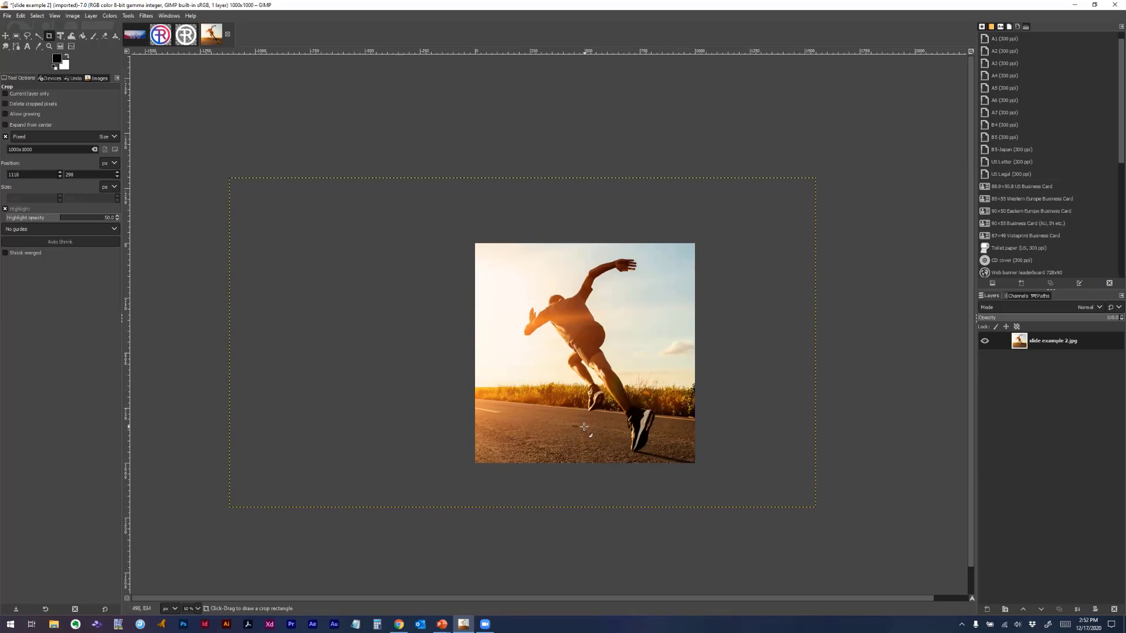
Switch to Chrome and view the Shop by Category tiles on the storefront homepage in the second browser tab
{"action": "left_click", "coordinate": [395, 624]}
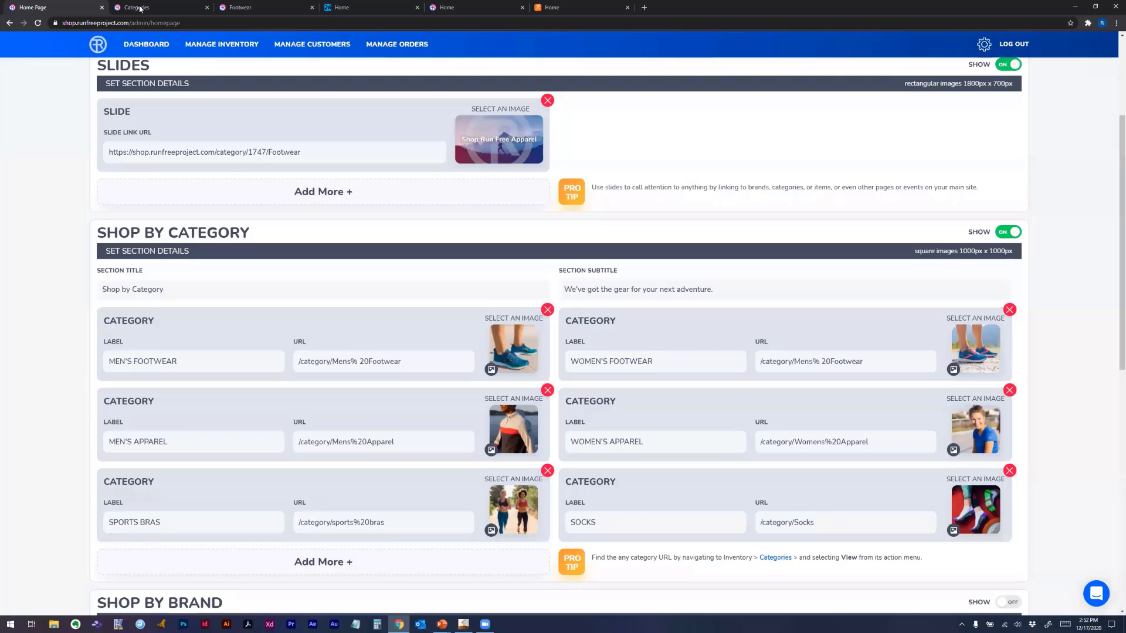
{"action": "left_click", "coordinate": [139, 8]}
{"action": "left_click", "coordinate": [98, 45]}
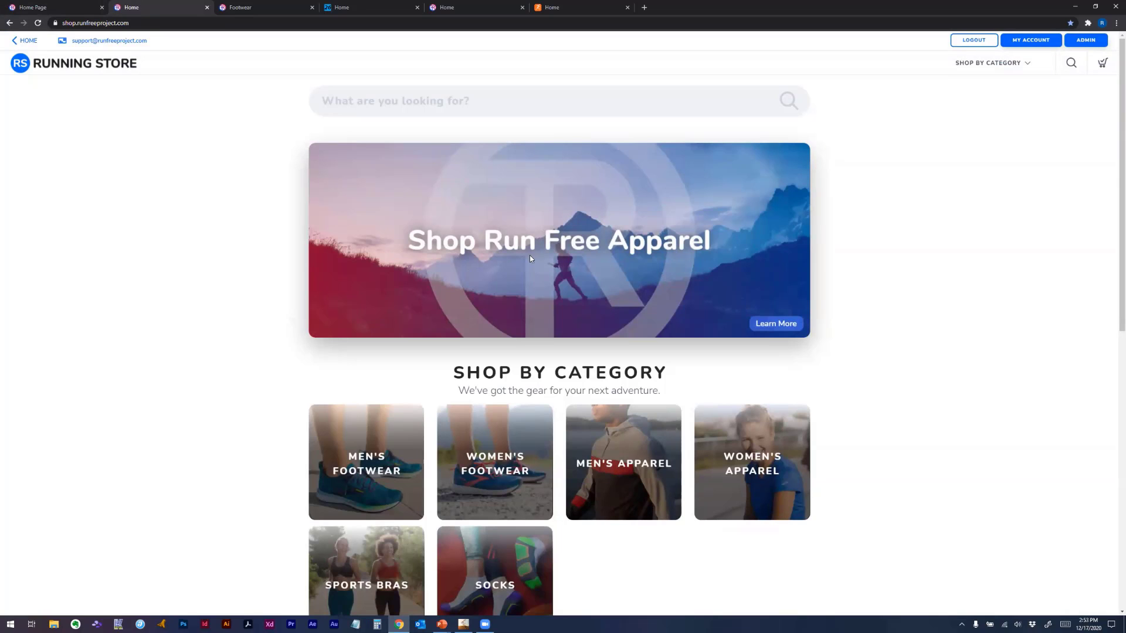
{"action": "scroll", "coordinate": [541, 361], "scroll_direction": "down", "scroll_amount": 1}
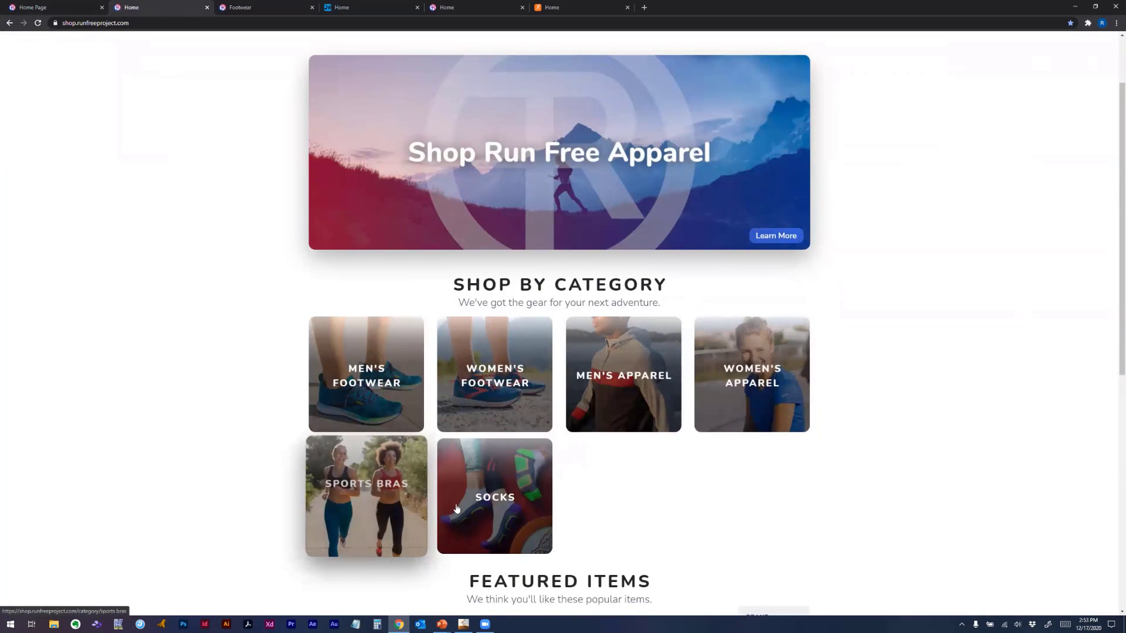
Switch to the homepage admin page in the first browser tab and add a new category entry to the Shop by Category section
{"action": "left_click", "coordinate": [85, 11]}
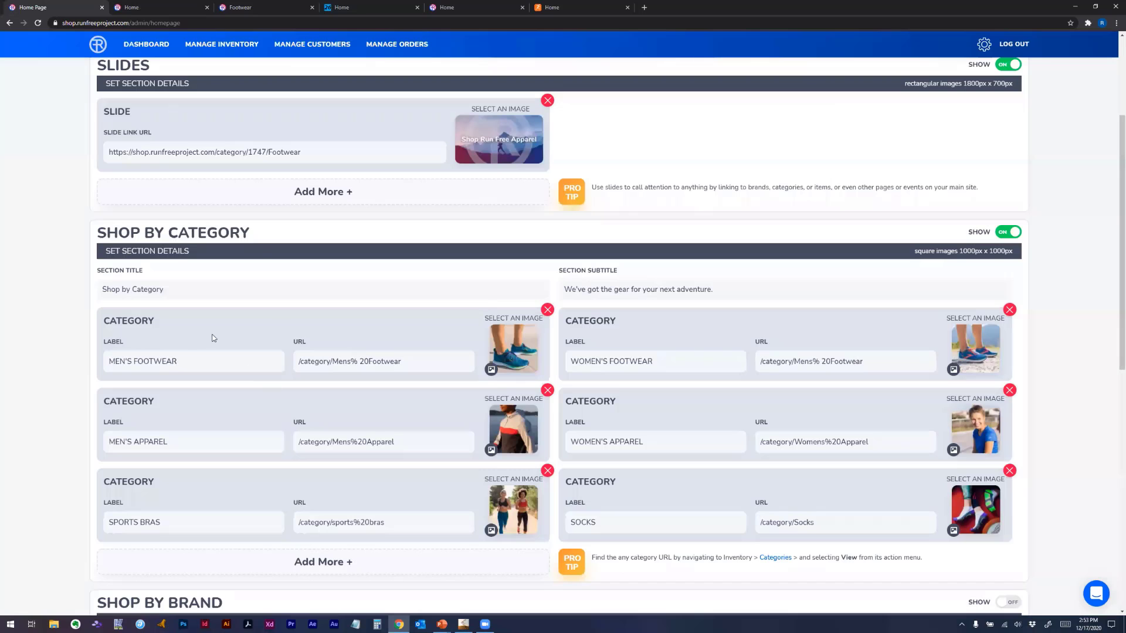
{"action": "left_click", "coordinate": [242, 371]}
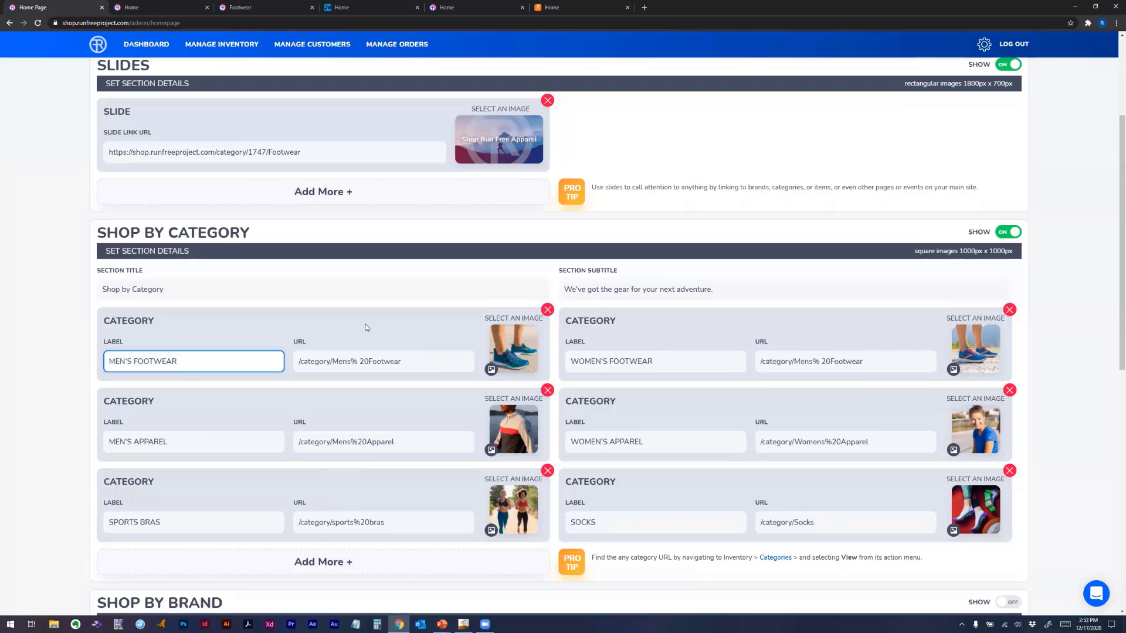
{"action": "left_click", "coordinate": [310, 312]}
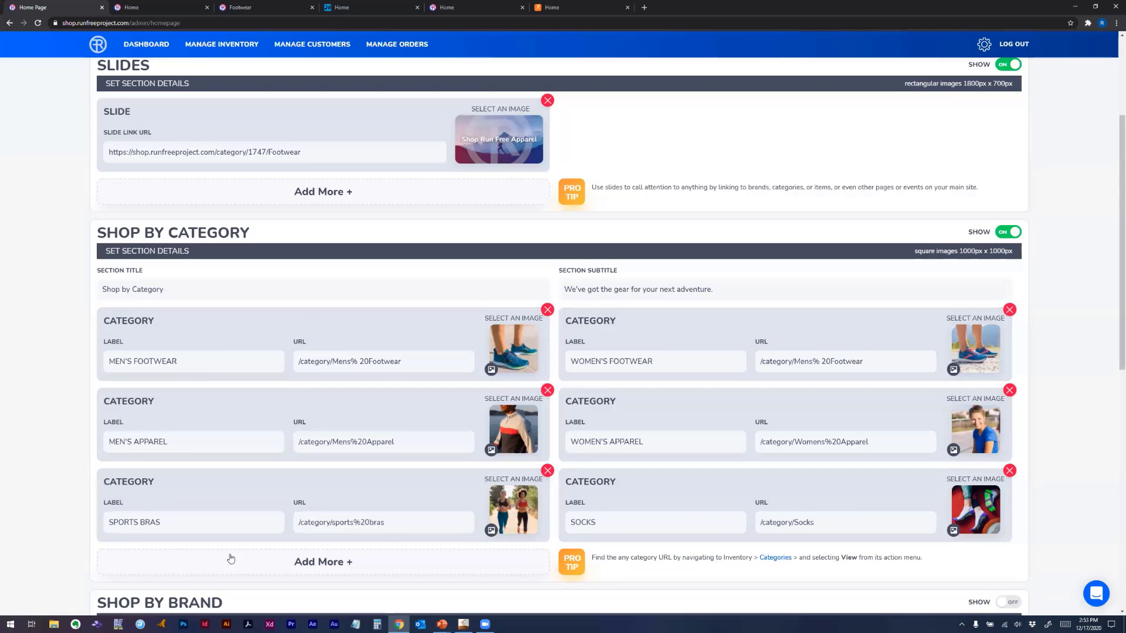
{"action": "left_click", "coordinate": [293, 562]}
{"action": "scroll", "coordinate": [329, 467], "scroll_direction": "down", "scroll_amount": 1}
{"action": "scroll", "coordinate": [331, 471], "scroll_direction": "down", "scroll_amount": 2}
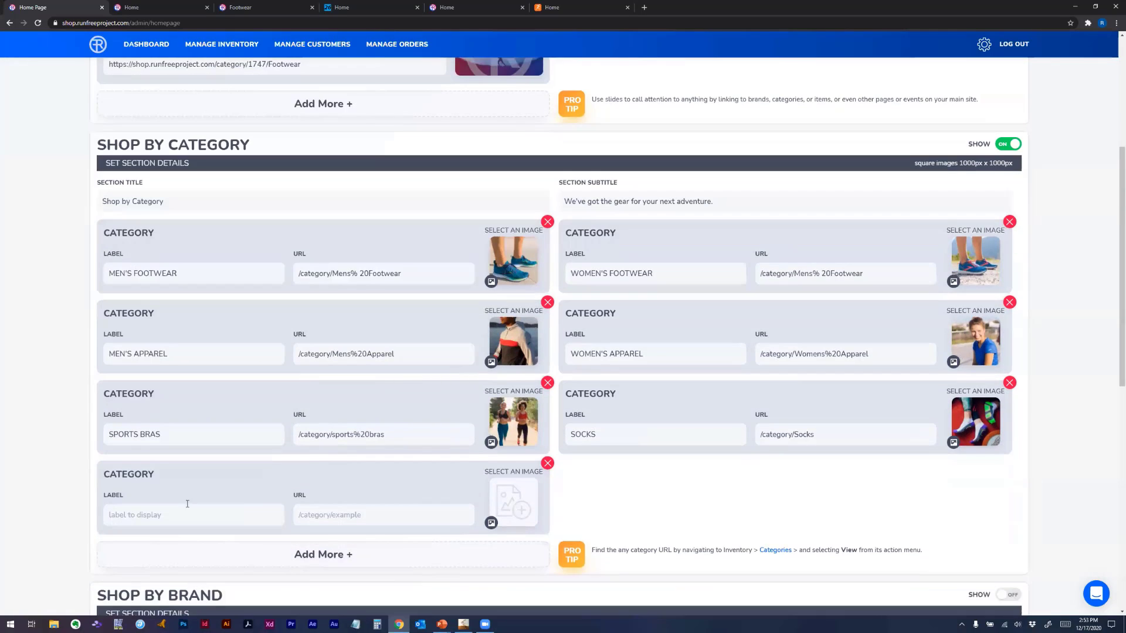
Label the new category entry RUN FREE APPAREL and open its URL for editing
{"action": "left_click", "coordinate": [183, 519]}
{"action": "type", "text": "Ru"}
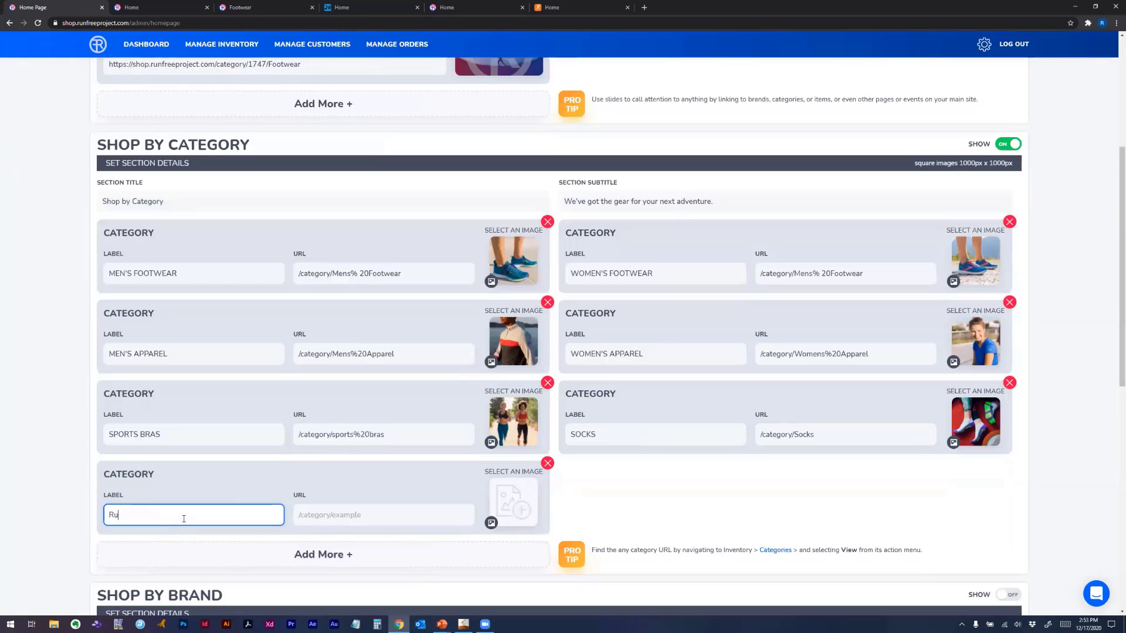
{"action": "type", "text": "n Fre"}
{"action": "key", "text": "BackSpace"}
{"action": "key", "text": "BackSpace"}
{"action": "type", "text": "RUN FREE APPAREL"}
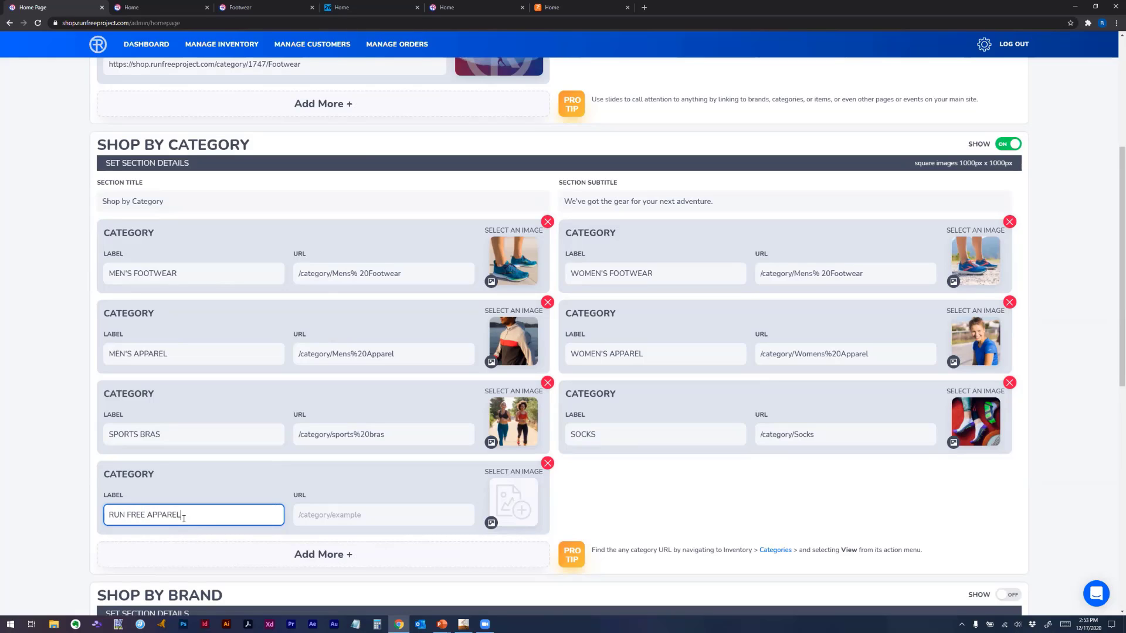
{"action": "left_click", "coordinate": [354, 516]}
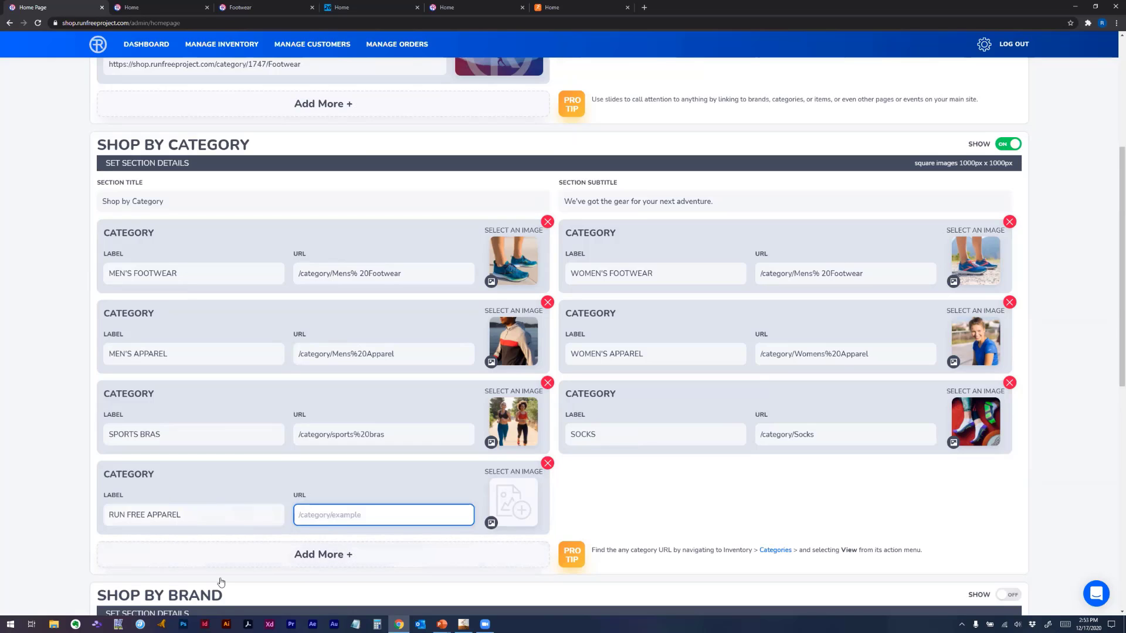
Switch to GIMP and copy the whole Run Free logo from RFLogoMark600px.png using a rectangular selection
{"action": "left_click", "coordinate": [464, 624]}
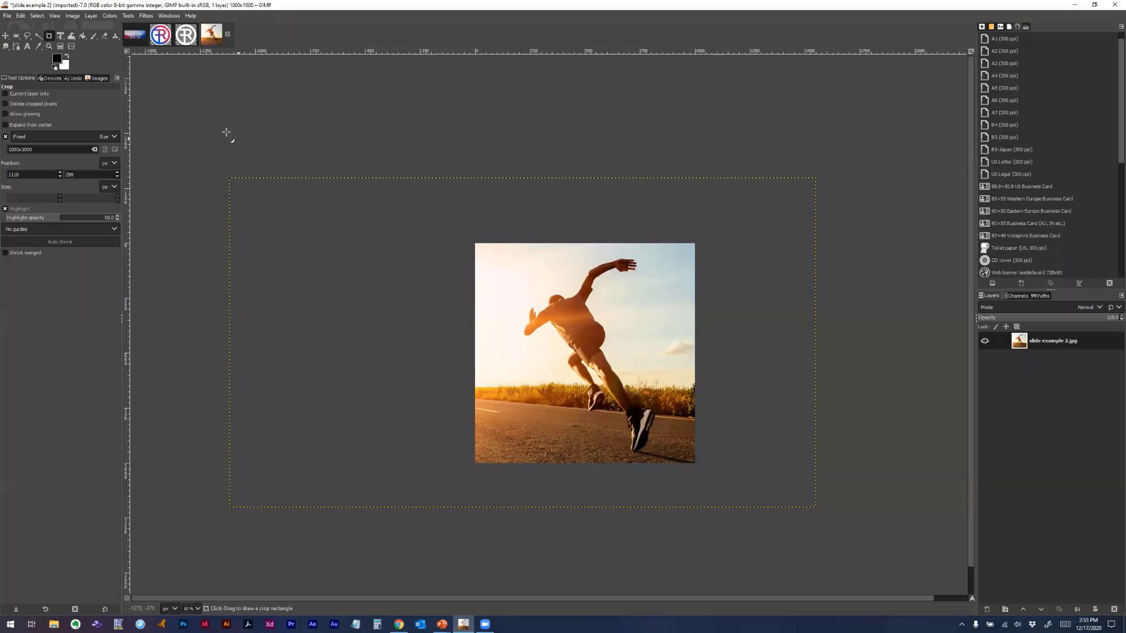
{"action": "left_click", "coordinate": [162, 35]}
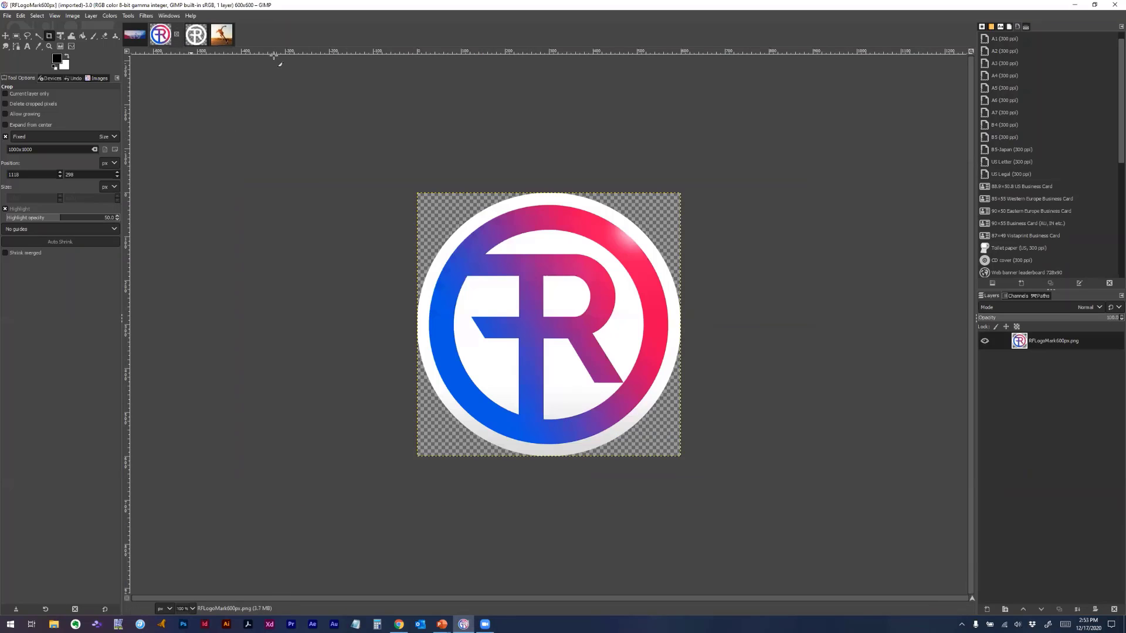
{"action": "left_click", "coordinate": [15, 37]}
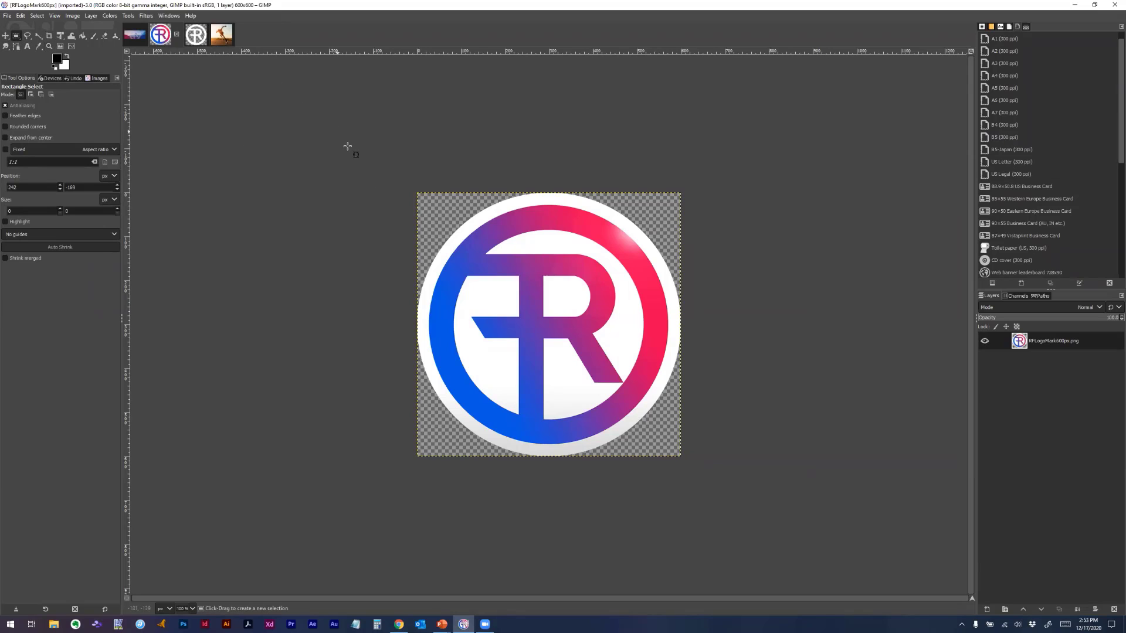
{"action": "left_click_drag", "start_coordinate": [379, 159], "coordinate": [760, 493]}
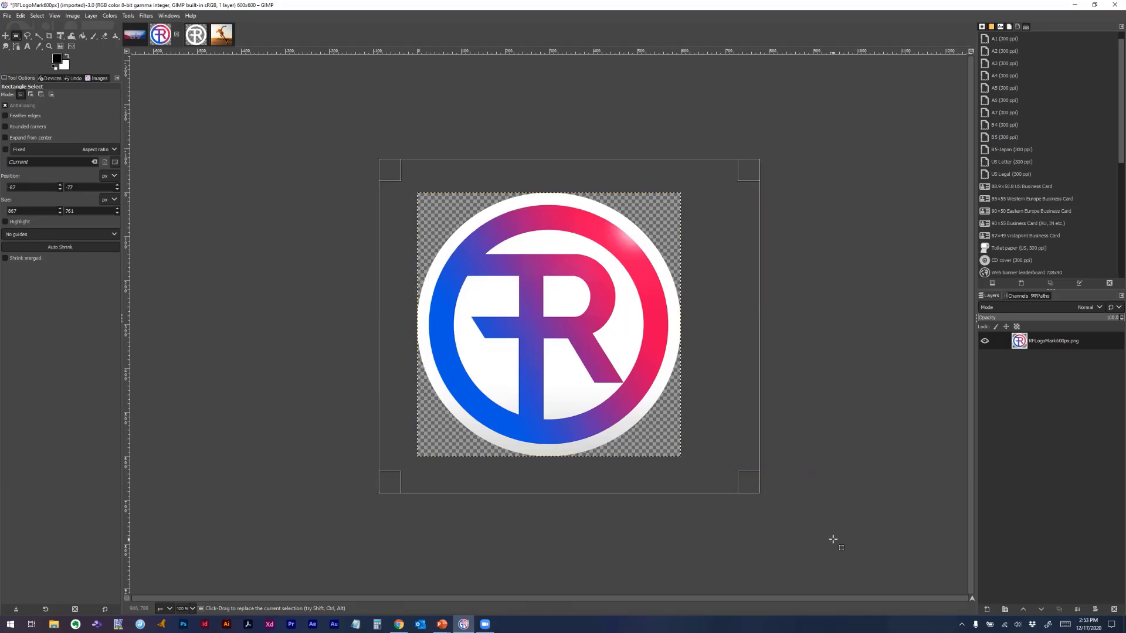
{"action": "key", "text": "ctrl"}
{"action": "key", "text": "ctrl+c"}
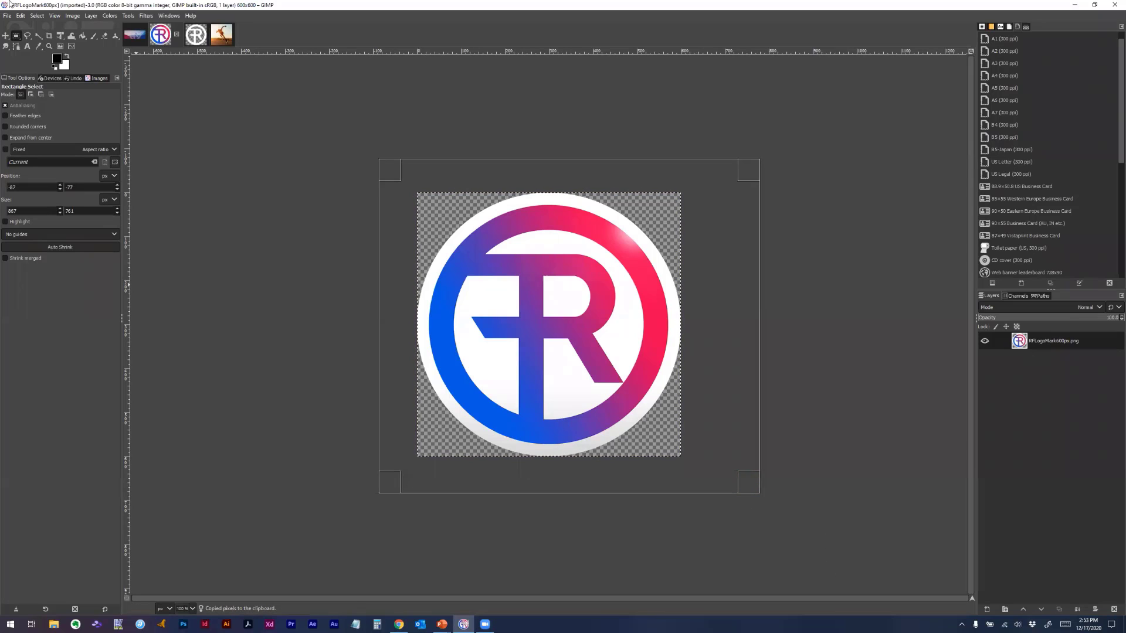
{"action": "left_click", "coordinate": [20, 16]}
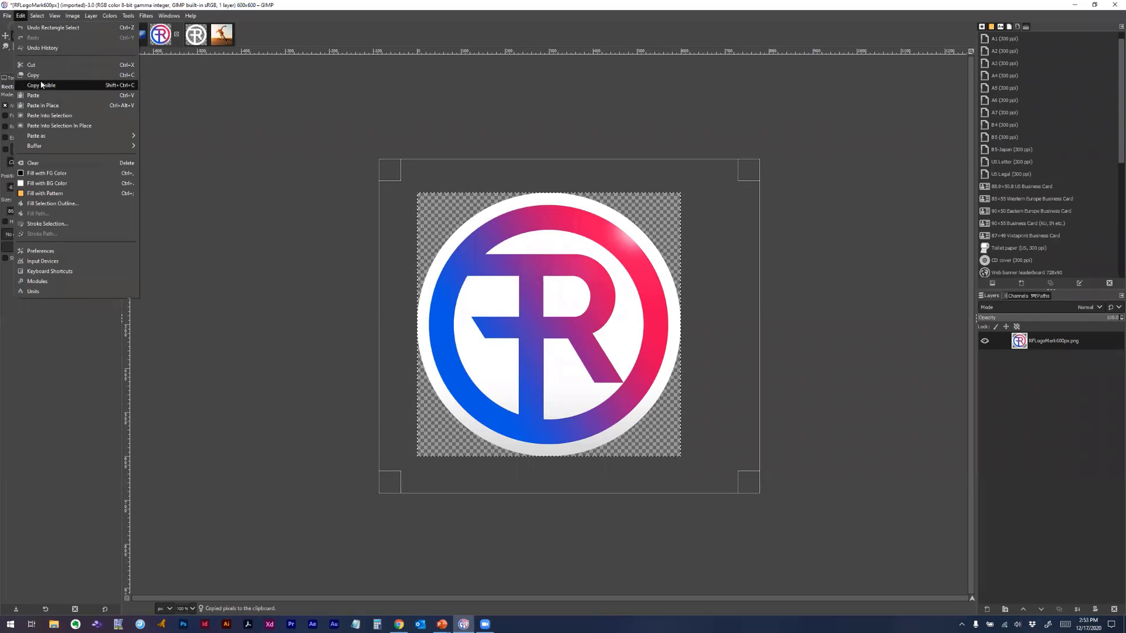
Paste the logo into the square runner image and move it roughly to the middle
{"action": "left_click", "coordinate": [223, 42]}
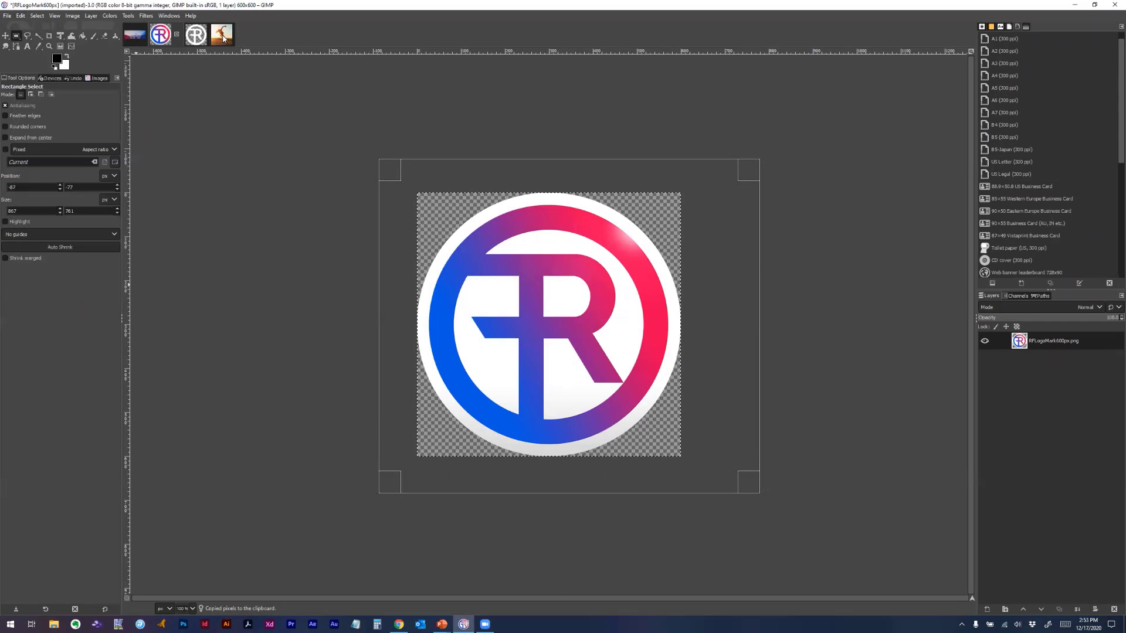
{"action": "left_click", "coordinate": [223, 41]}
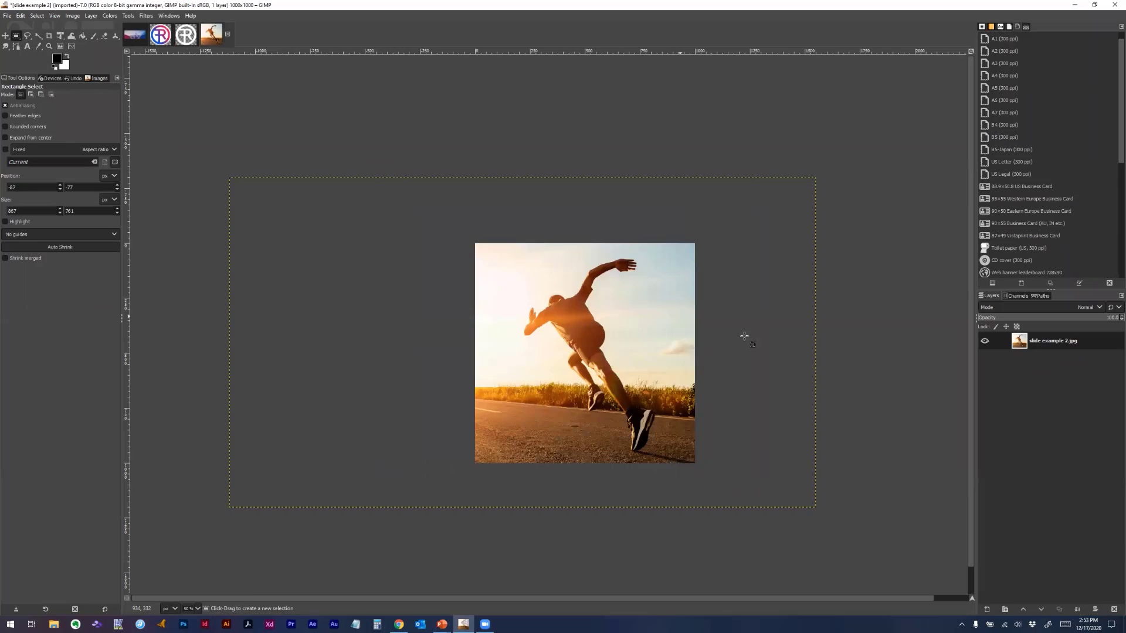
{"action": "key", "text": "ctrl+v"}
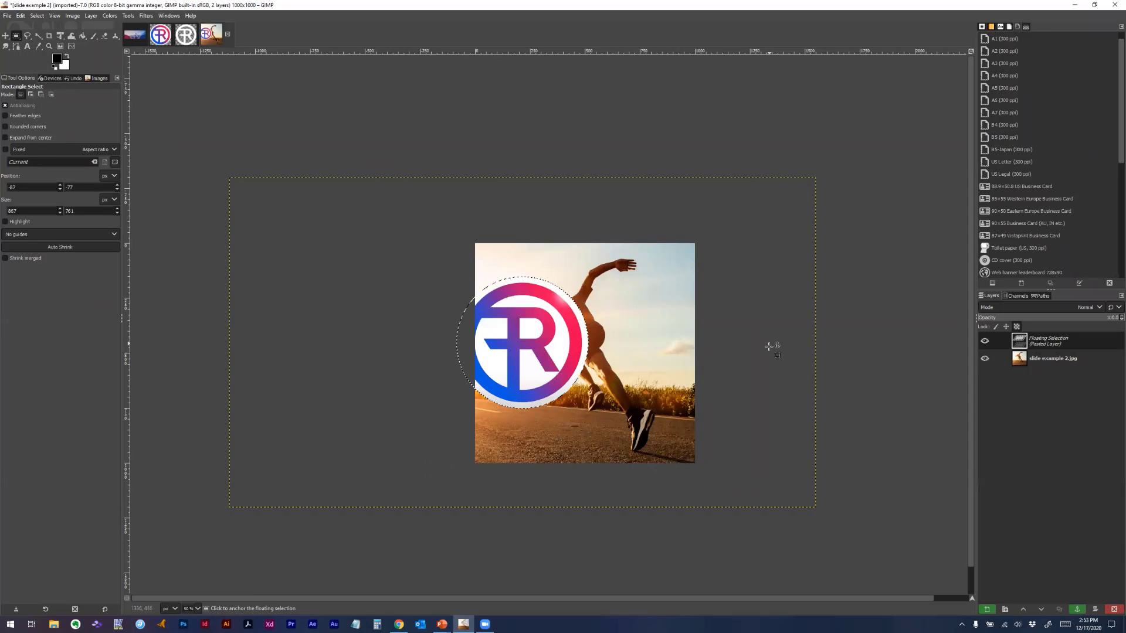
{"action": "left_click", "coordinate": [4, 37]}
{"action": "left_click_drag", "start_coordinate": [511, 352], "coordinate": [558, 367]}
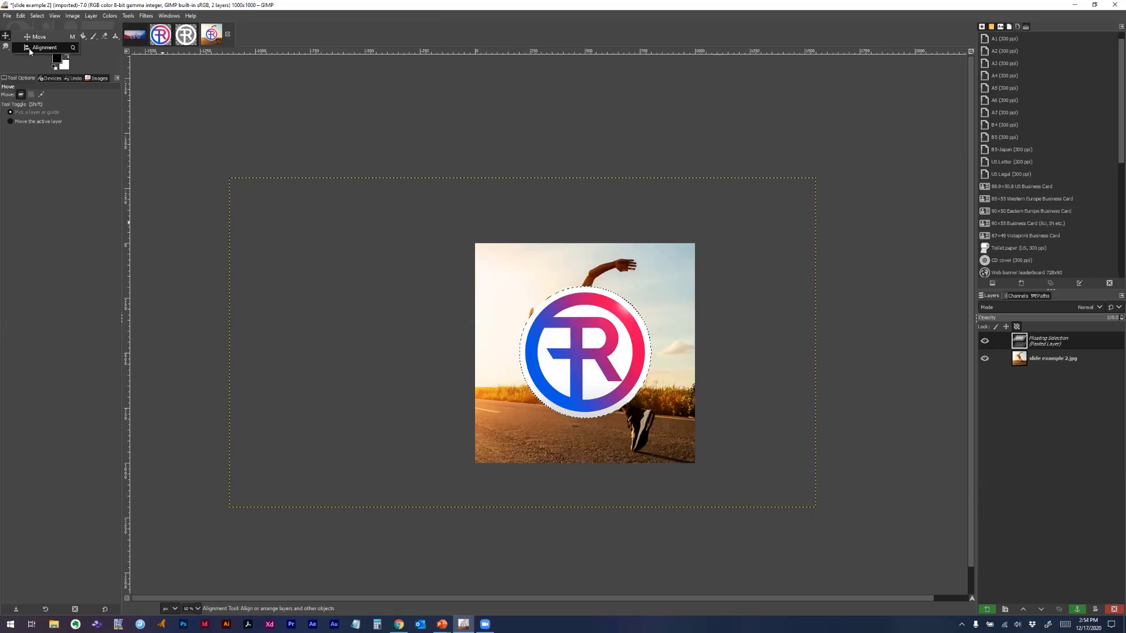
Center the logo horizontally and vertically relative to the image with the Alignment tool and anchor it
{"action": "left_click", "coordinate": [29, 49]}
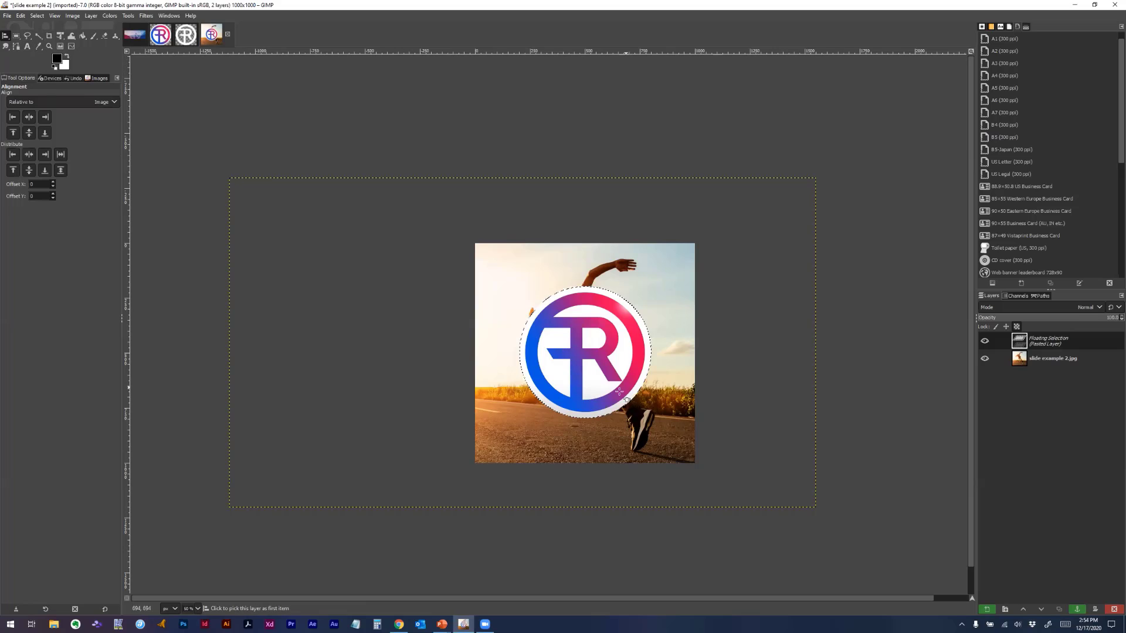
{"action": "left_click", "coordinate": [581, 355]}
{"action": "left_click", "coordinate": [30, 118]}
{"action": "left_click", "coordinate": [28, 134]}
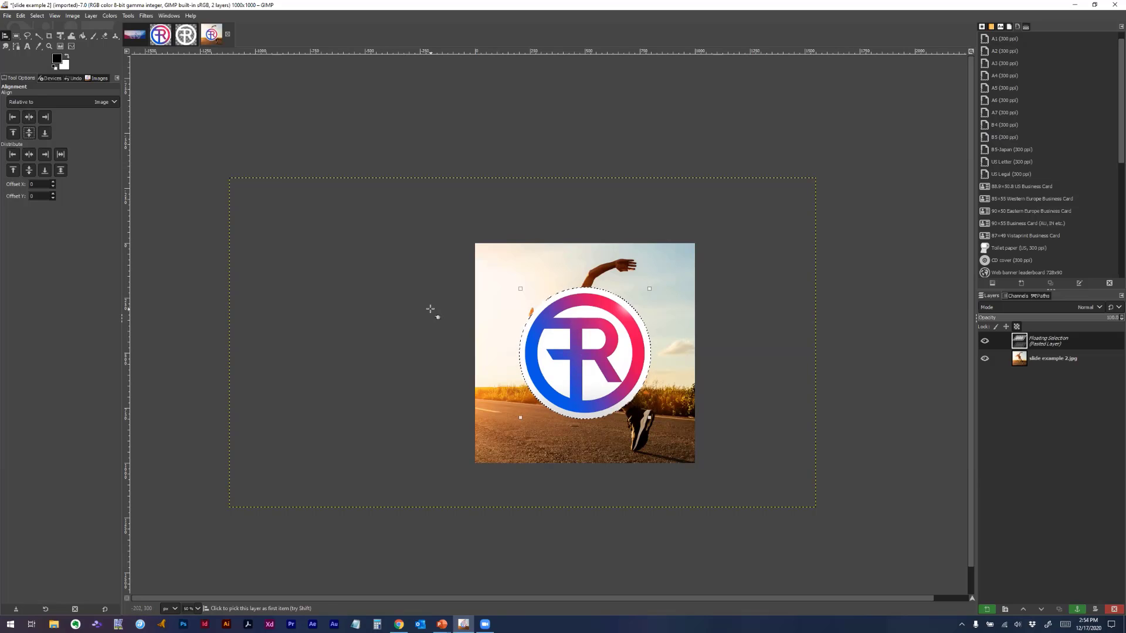
{"action": "left_click", "coordinate": [16, 36]}
{"action": "left_click", "coordinate": [356, 203]}
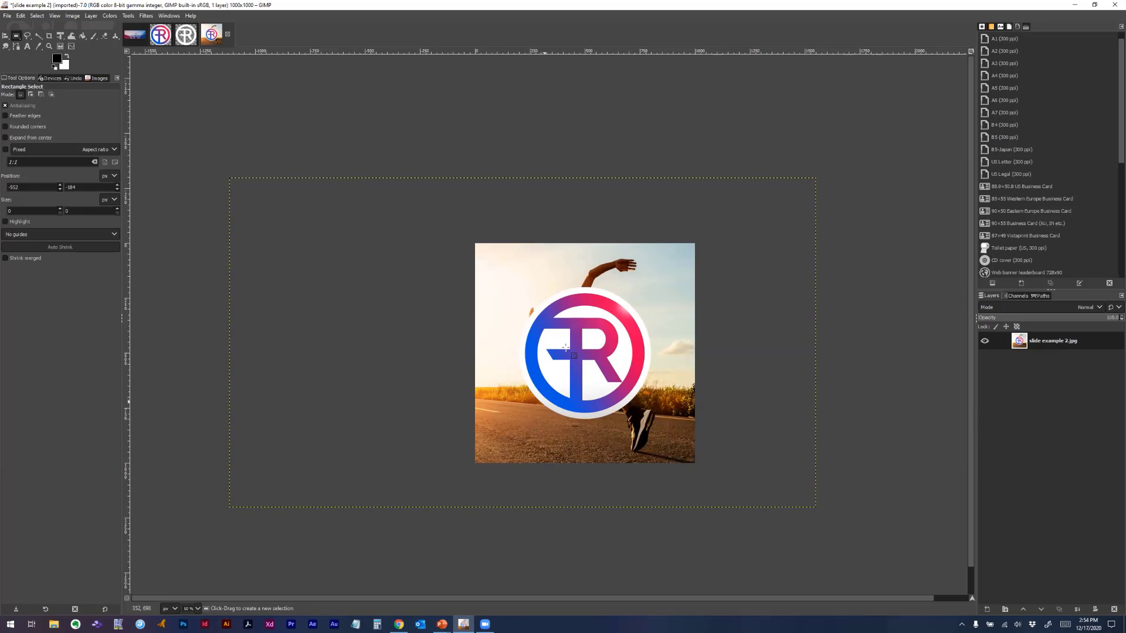
Paste the logo over the runner image again, inspect its Scale Layer settings, and anchor it without scaling
{"action": "key", "text": "ctrl+v"}
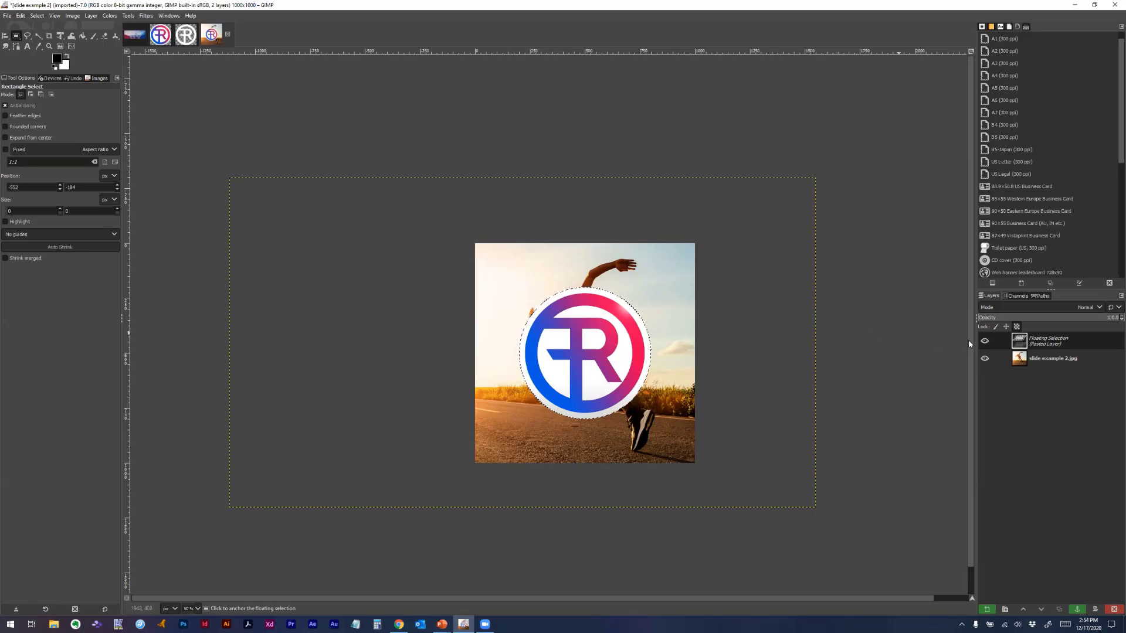
{"action": "right_click", "coordinate": [1039, 349]}
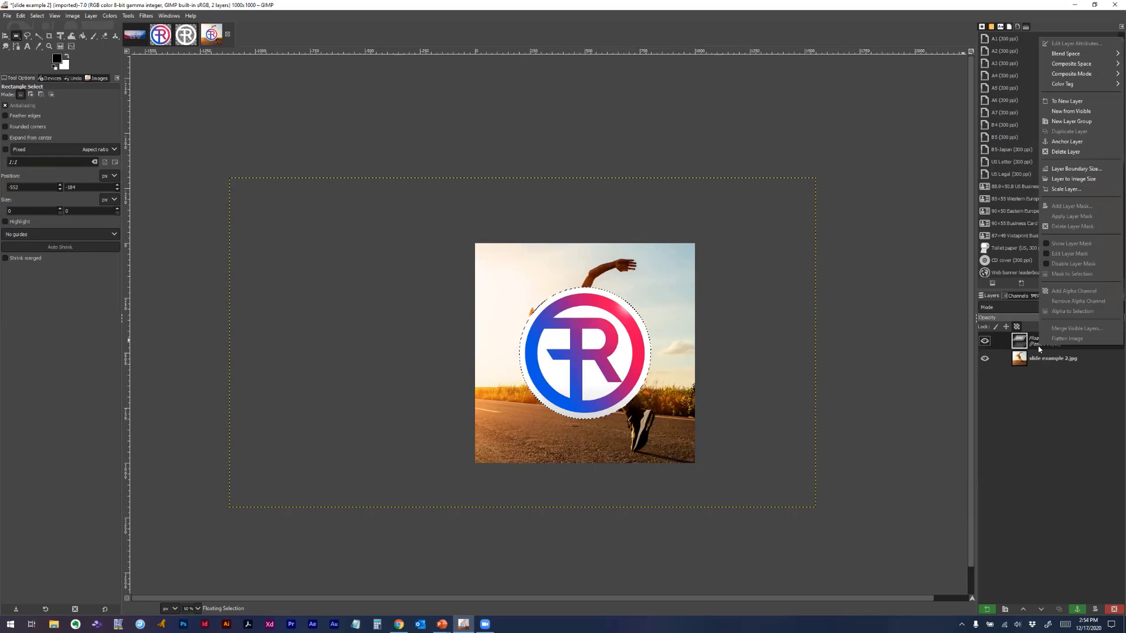
{"action": "left_click", "coordinate": [1067, 189]}
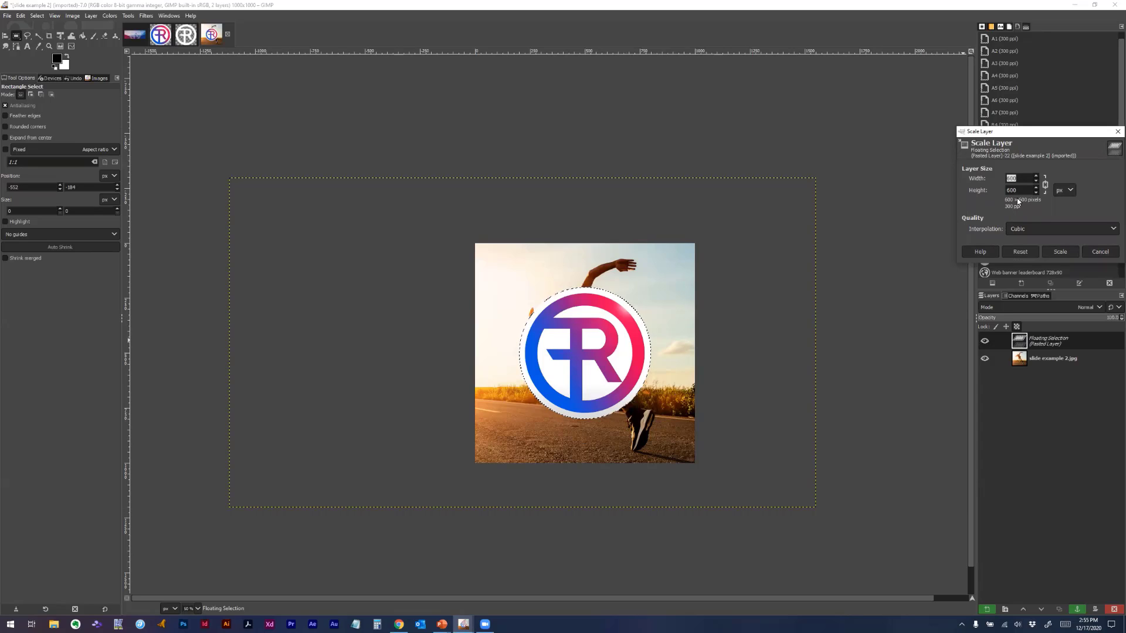
{"action": "left_click", "coordinate": [1117, 132]}
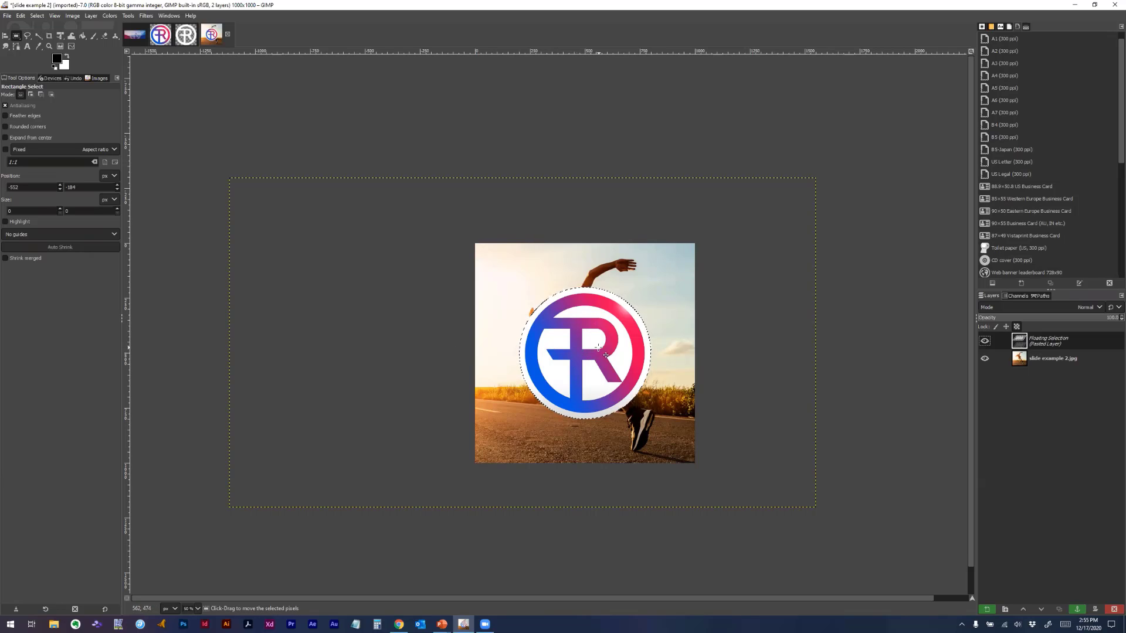
{"action": "right_click", "coordinate": [1060, 347]}
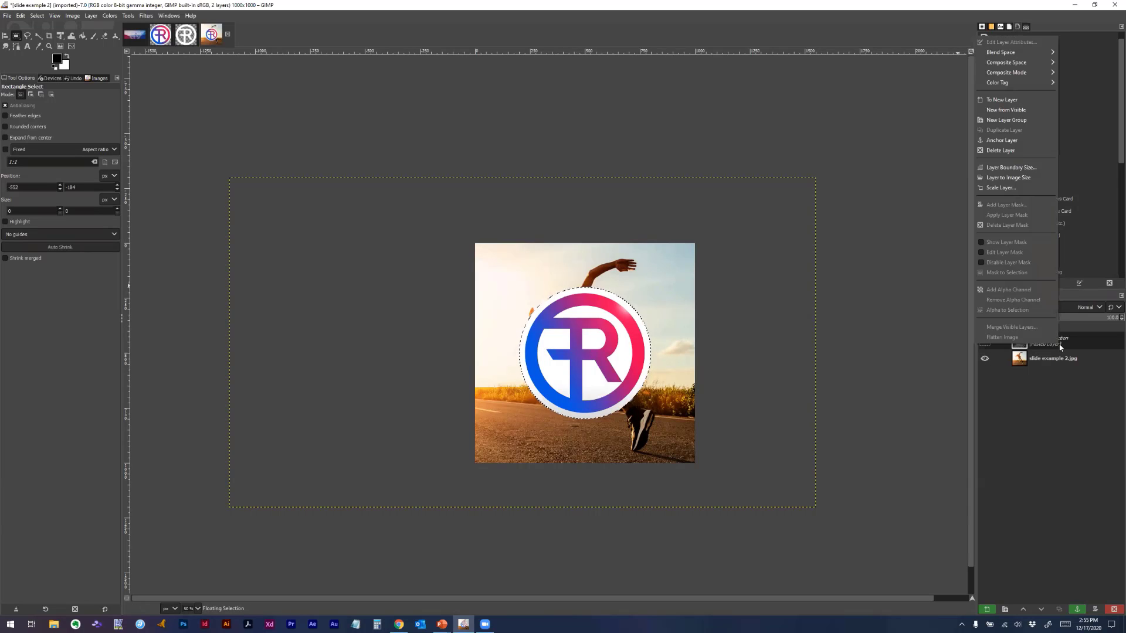
{"action": "left_click", "coordinate": [1002, 187]}
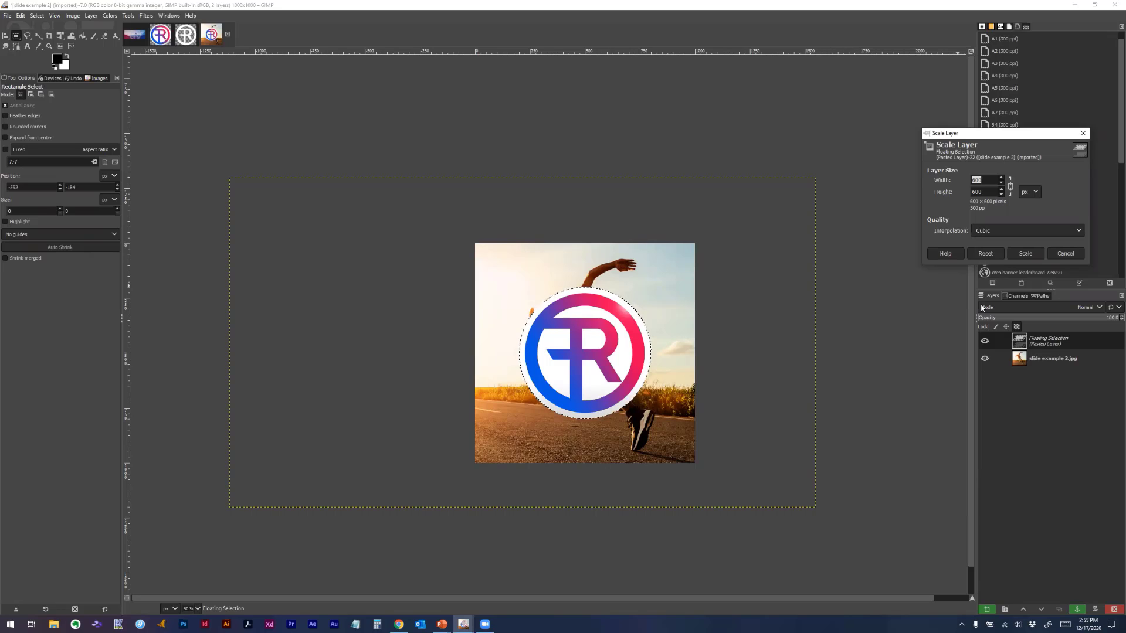
{"action": "left_click", "coordinate": [1062, 256]}
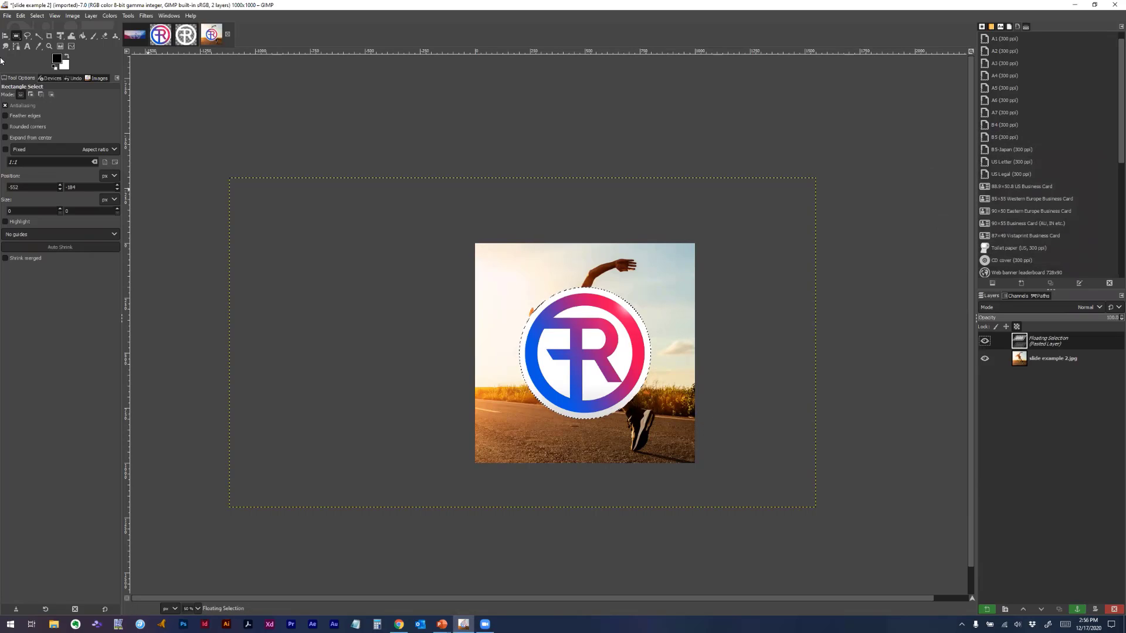
{"action": "left_click", "coordinate": [382, 345]}
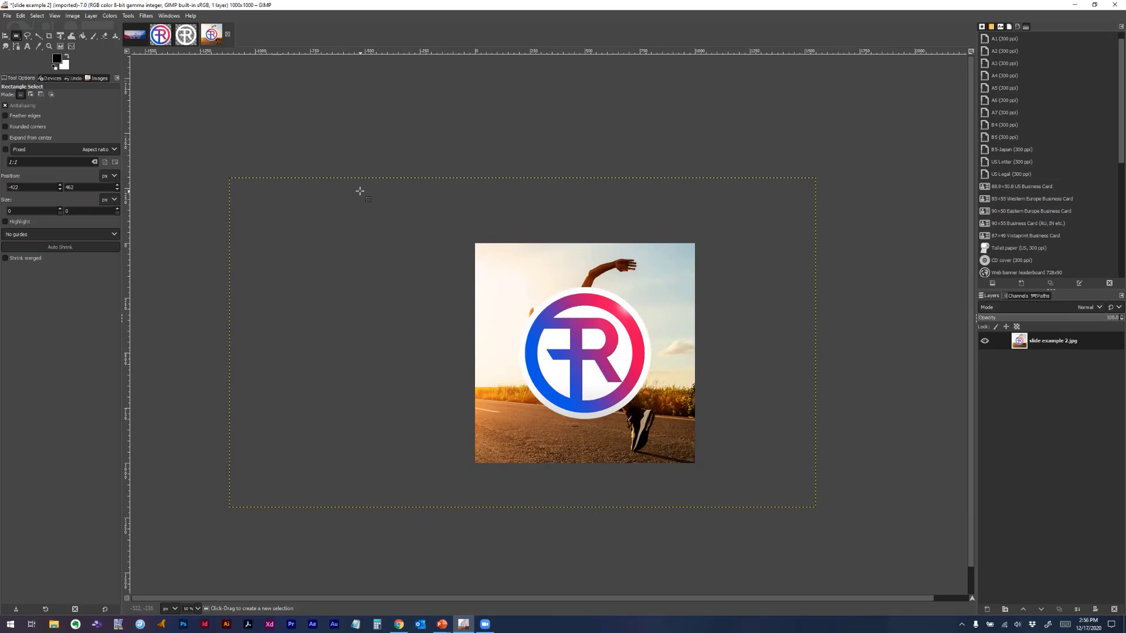
Save the composed image as slide example 2.xcf in the Sprint Webinar 1 folder
{"action": "left_click", "coordinate": [7, 16]}
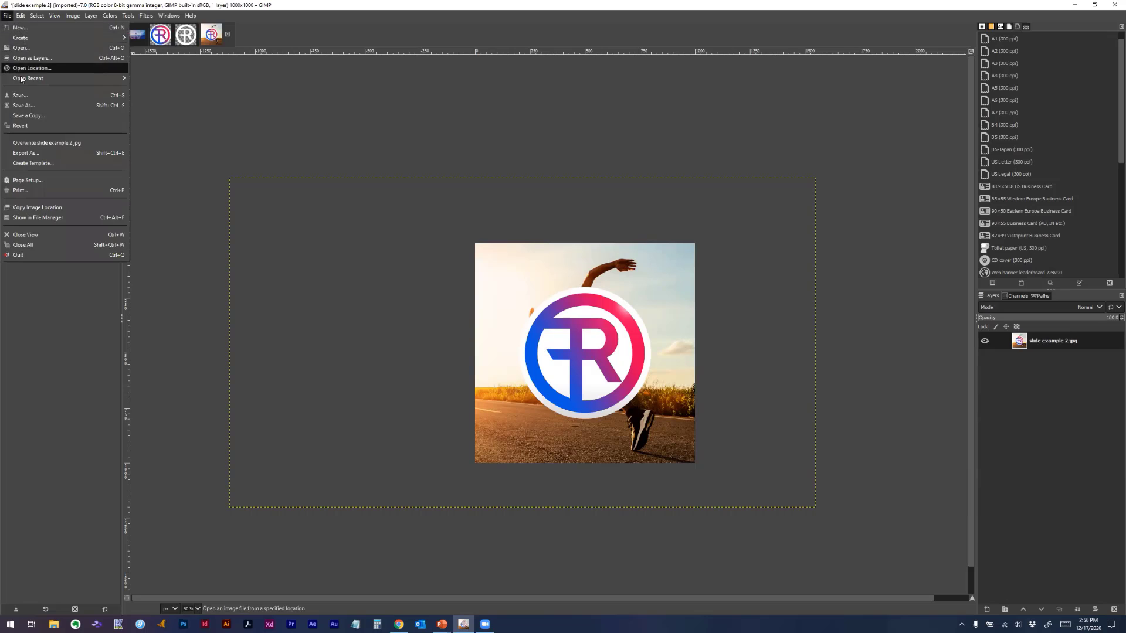
{"action": "left_click", "coordinate": [29, 105]}
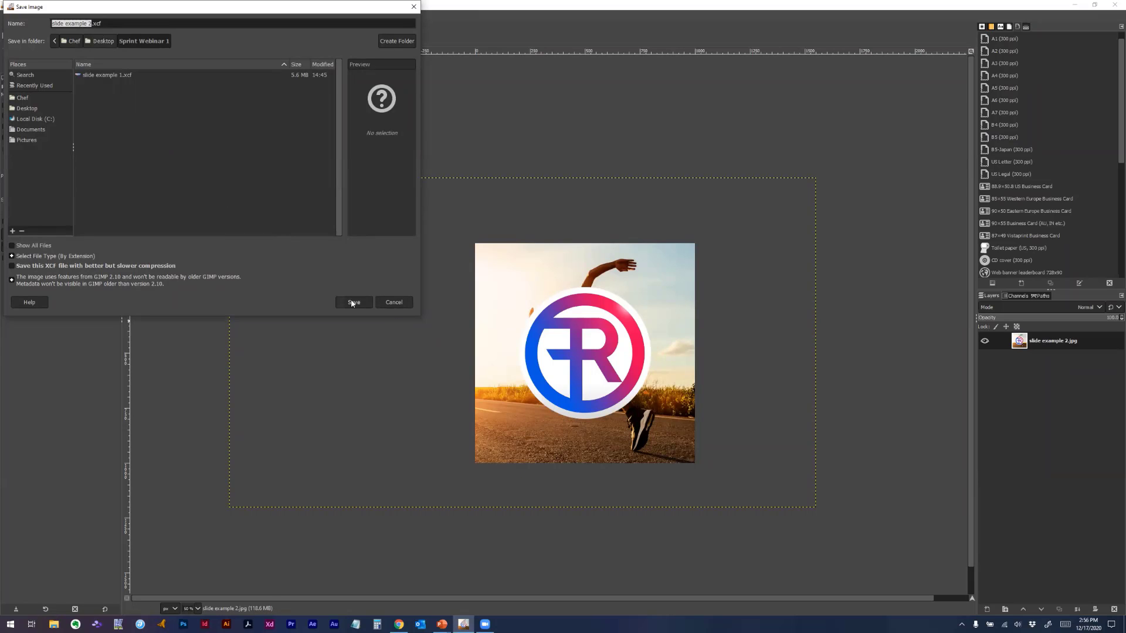
{"action": "key", "text": "Return"}
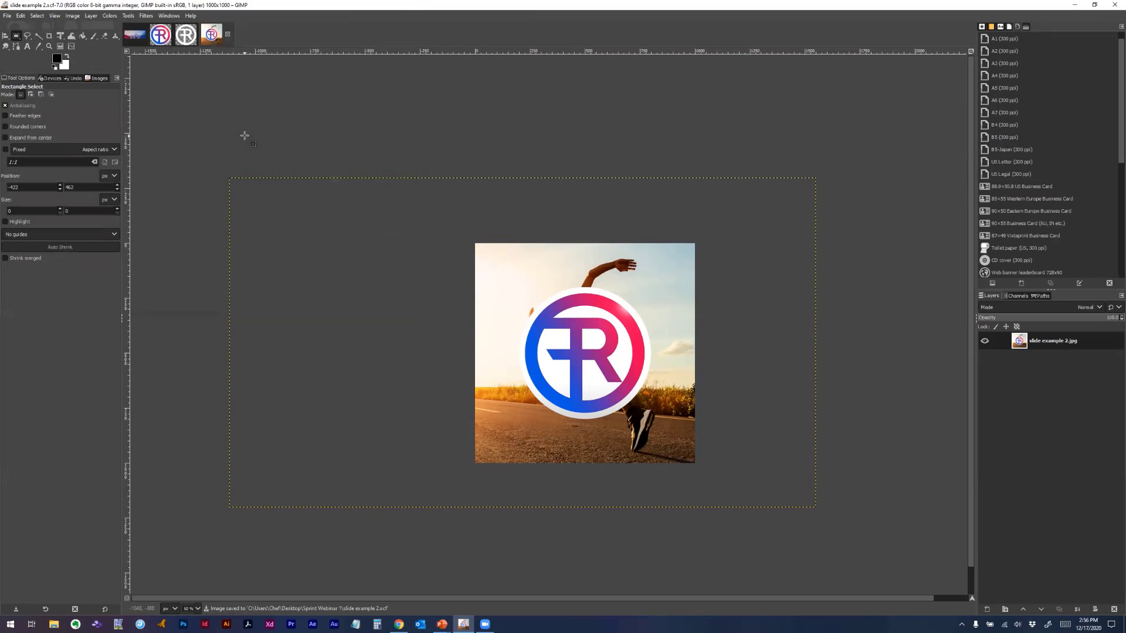
Export the composed runner image as CATEGORY 2.jpg to the Sprint Webinar 1 folder at JPEG quality 100
{"action": "left_click", "coordinate": [7, 16]}
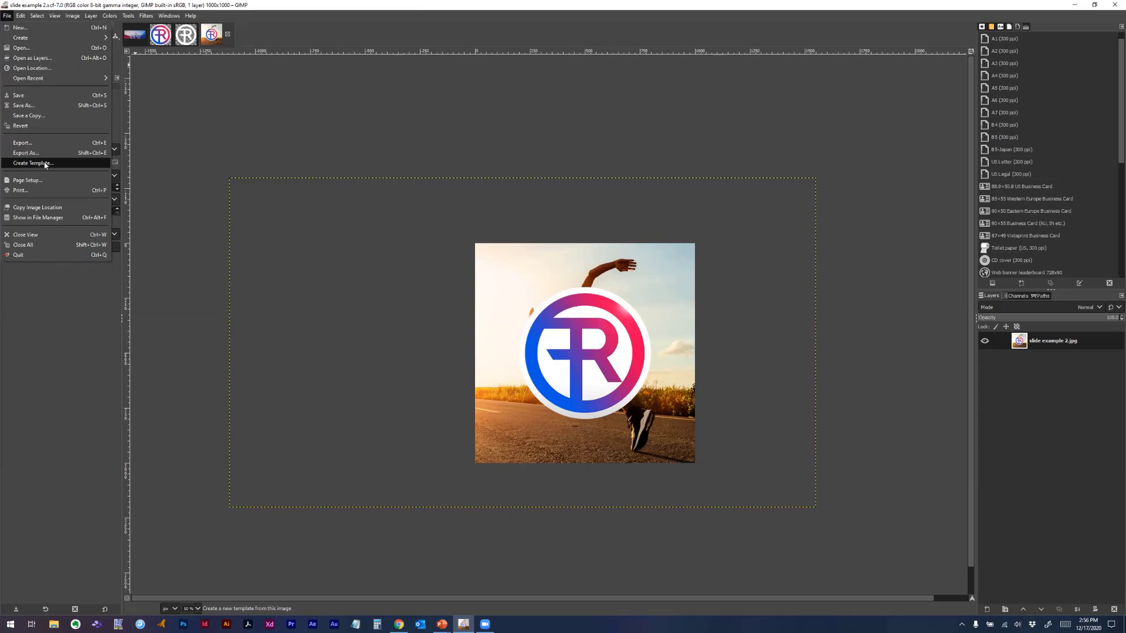
{"action": "left_click", "coordinate": [26, 152]}
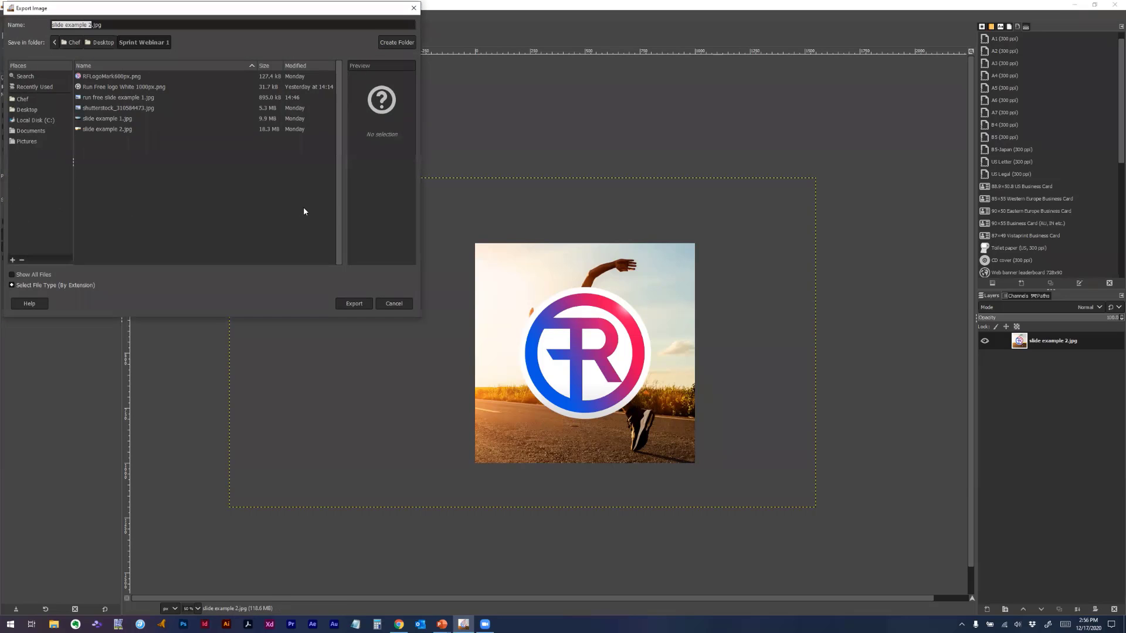
{"action": "left_click", "coordinate": [89, 24]}
{"action": "key", "text": "BackSpace"}
{"action": "key", "text": "BackSpace"}
{"action": "key", "text": "BackSpace"}
{"action": "key", "text": "BackSpace"}
{"action": "key", "text": "BackSpace"}
{"action": "key", "text": "BackSpace"}
{"action": "key", "text": "BackSpace"}
{"action": "key", "text": "BackSpace"}
{"action": "key", "text": "BackSpace"}
{"action": "key", "text": "BackSpace"}
{"action": "key", "text": "BackSpace"}
{"action": "key", "text": "BackSpace"}
{"action": "key", "text": "BackSpace"}
{"action": "key", "text": "BackSpace"}
{"action": "type", "text": "CATEGORY"}
{"action": "double_click", "coordinate": [92, 24]}
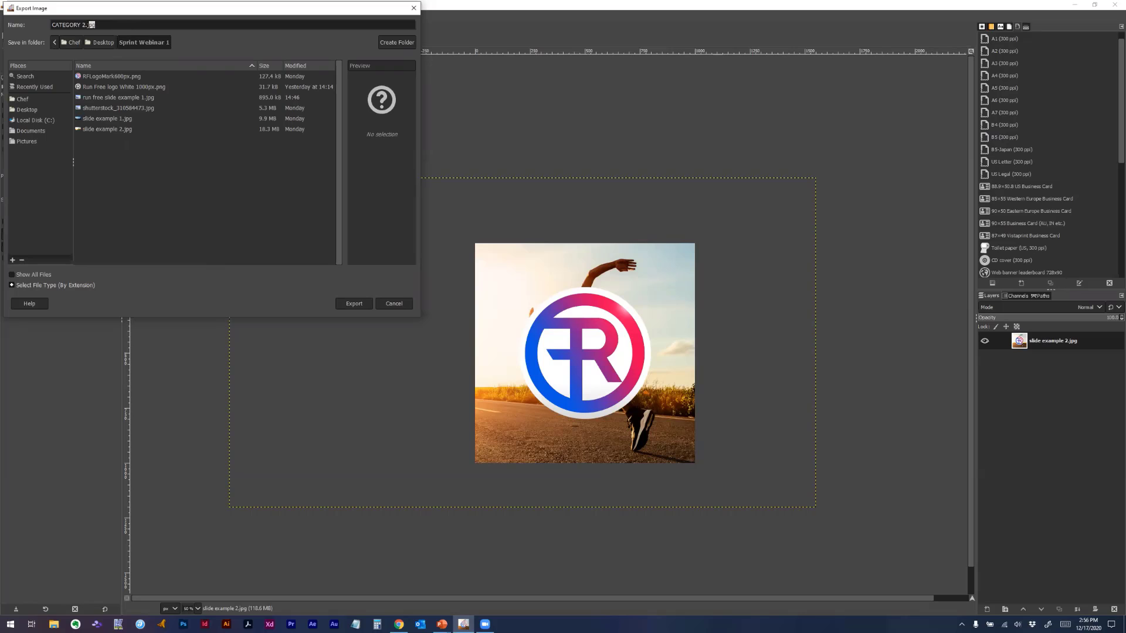
{"action": "left_click", "coordinate": [143, 25]}
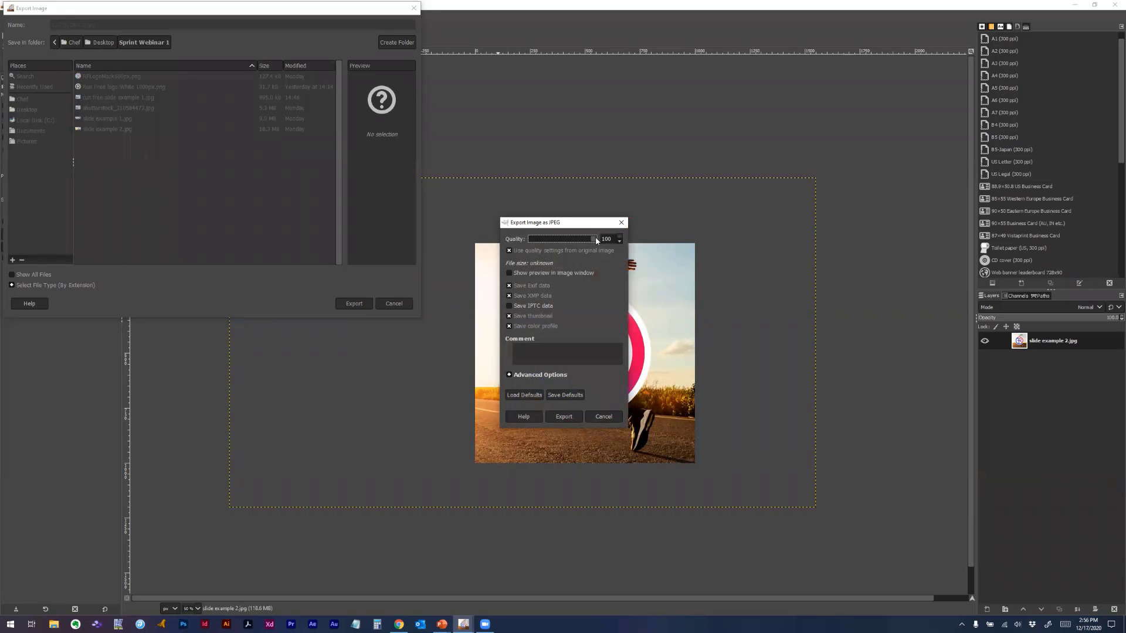
{"action": "left_click", "coordinate": [563, 417]}
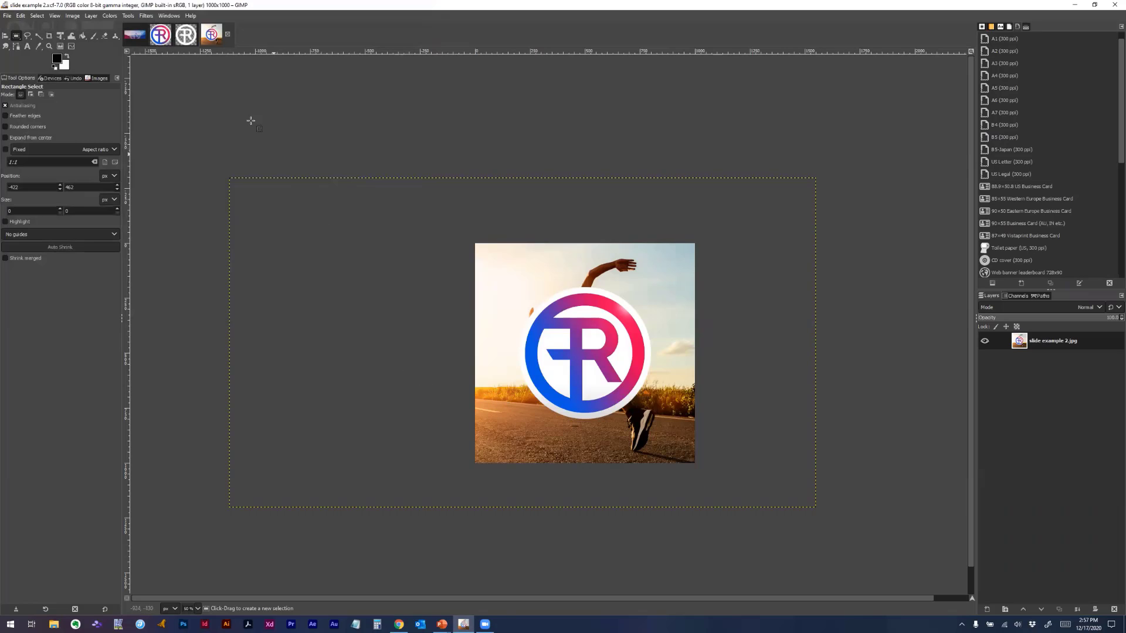
Look through the open white logo, Shop Run Free Apparel slide and square runner images
{"action": "left_click", "coordinate": [187, 37]}
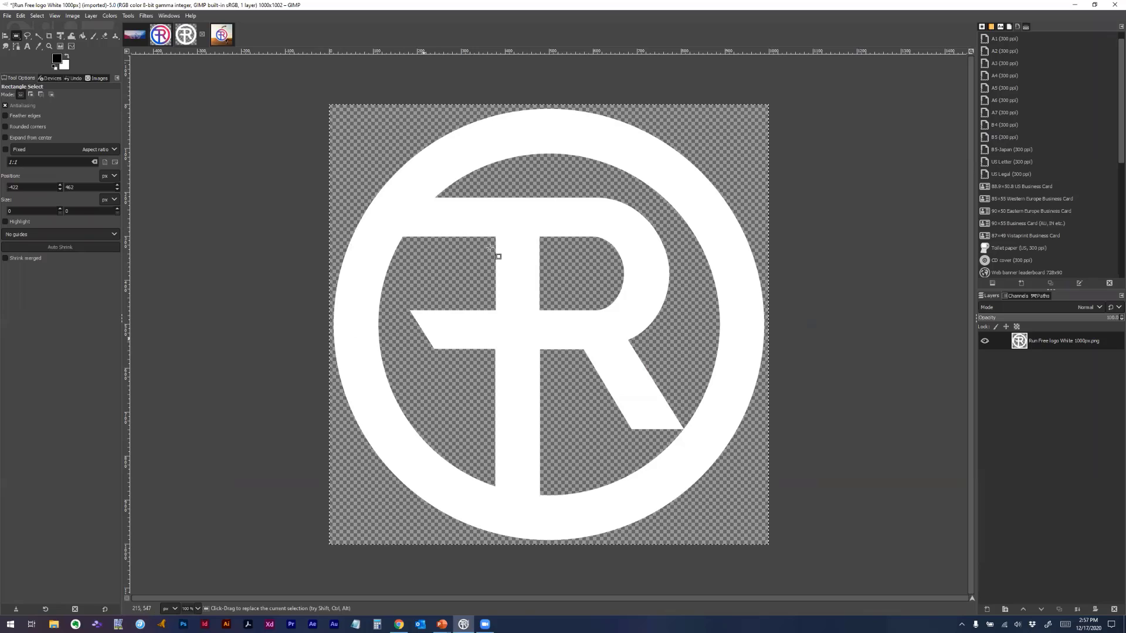
{"action": "left_click", "coordinate": [136, 39]}
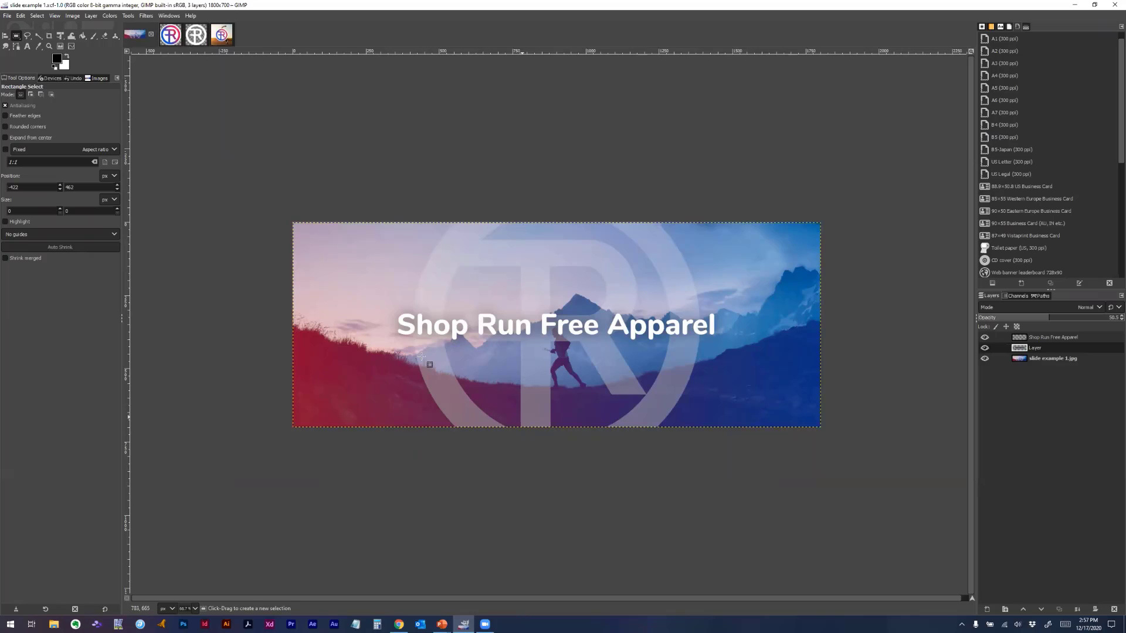
{"action": "left_click", "coordinate": [198, 37]}
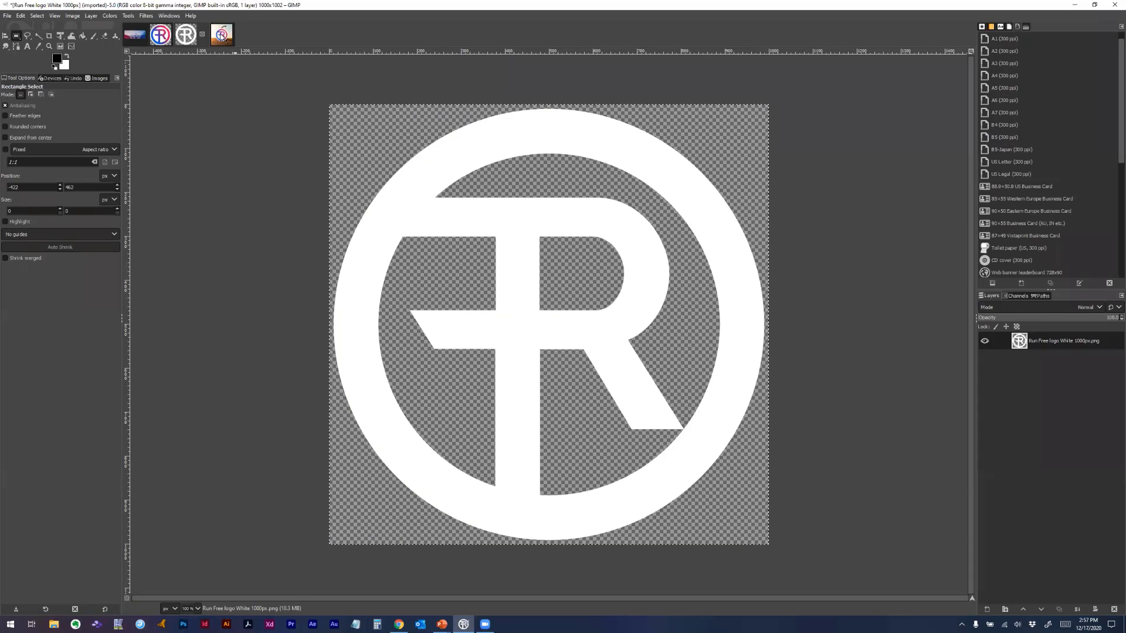
{"action": "key", "text": "ctrl+Tab"}
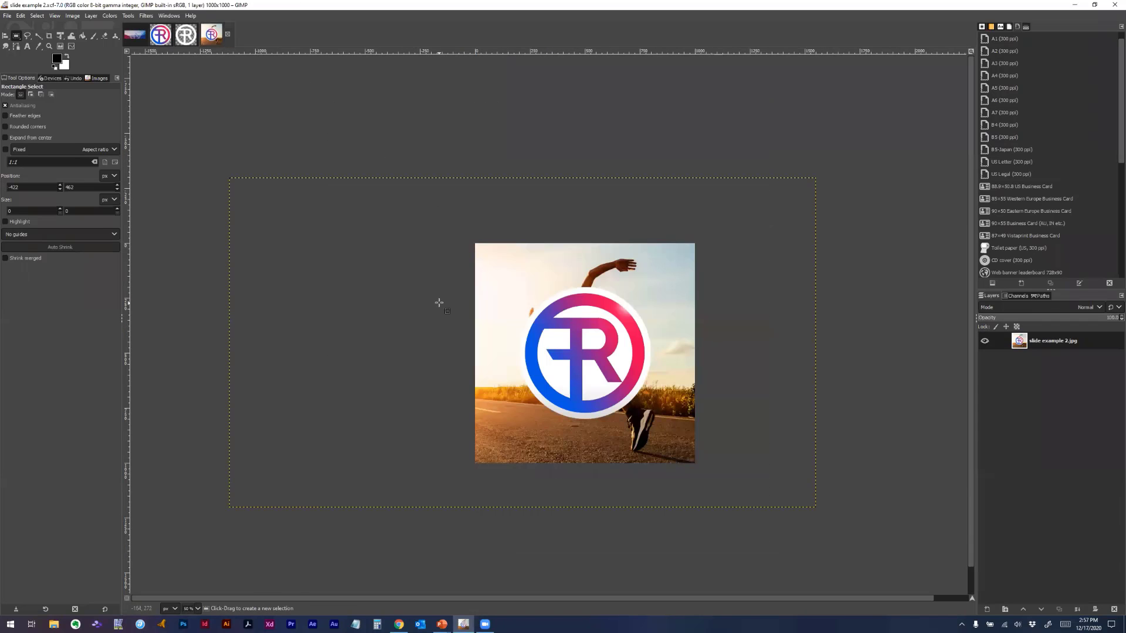
{"action": "key", "text": "ctrl+shift+Tab"}
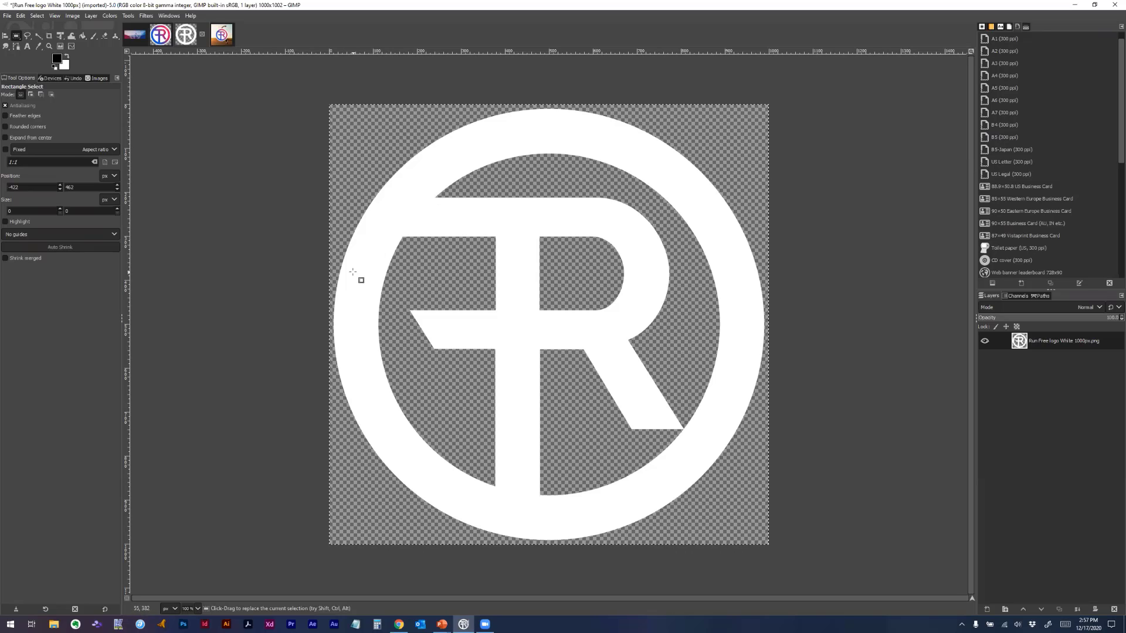
{"action": "left_click", "coordinate": [221, 34]}
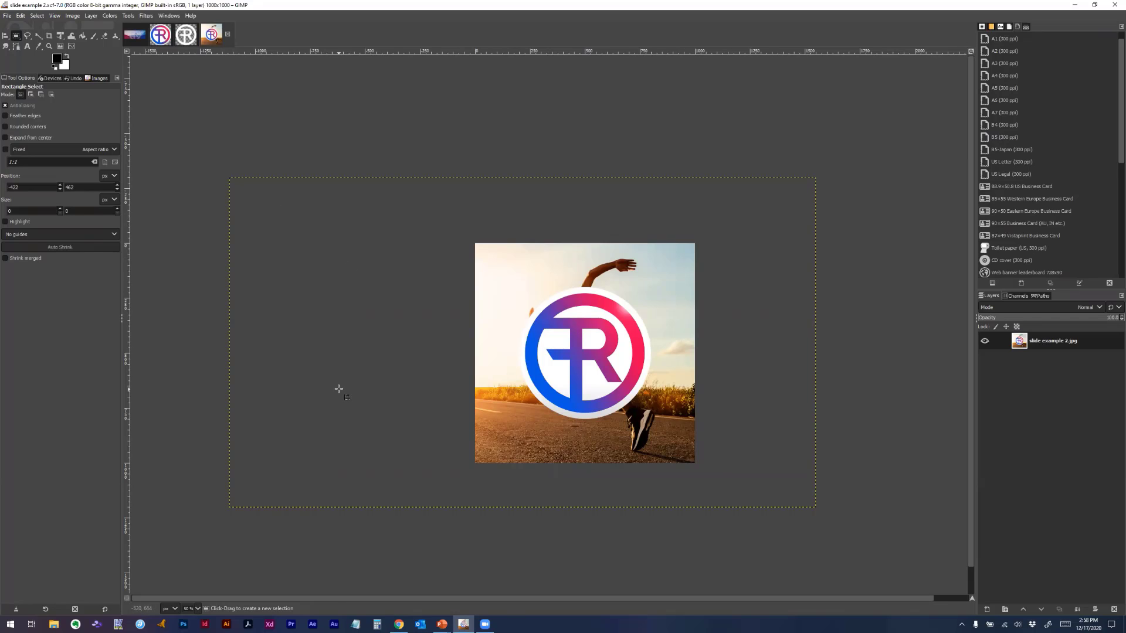
Switch to Chrome and upload CATEGORY 2.jpg as the image of the Run Free Apparel category tile
{"action": "left_click", "coordinate": [399, 624]}
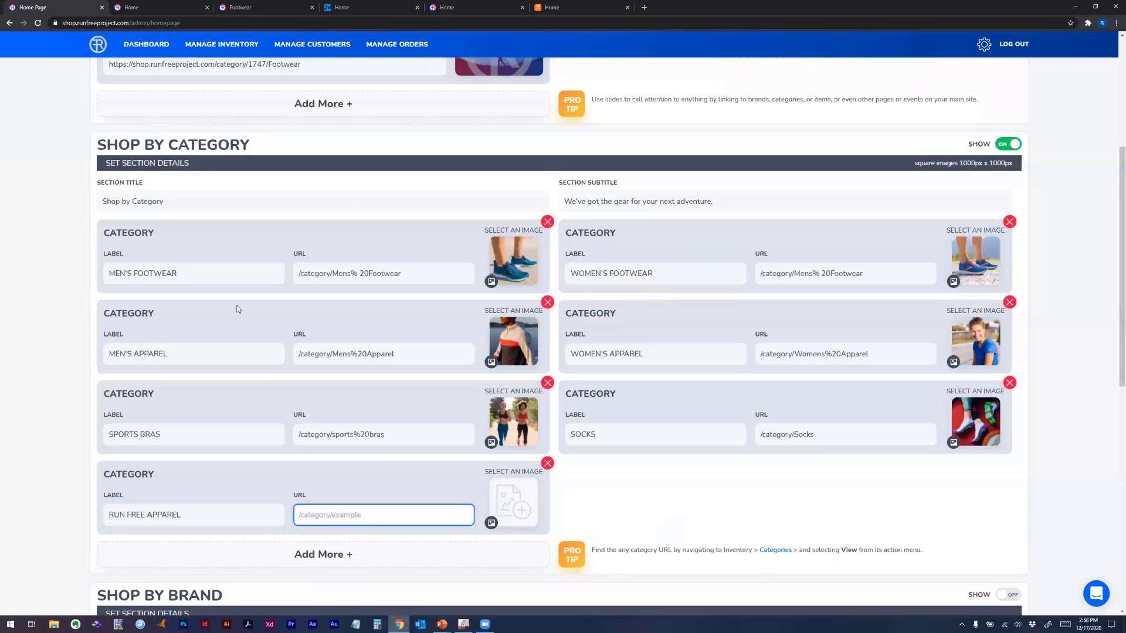
{"action": "left_click", "coordinate": [516, 498]}
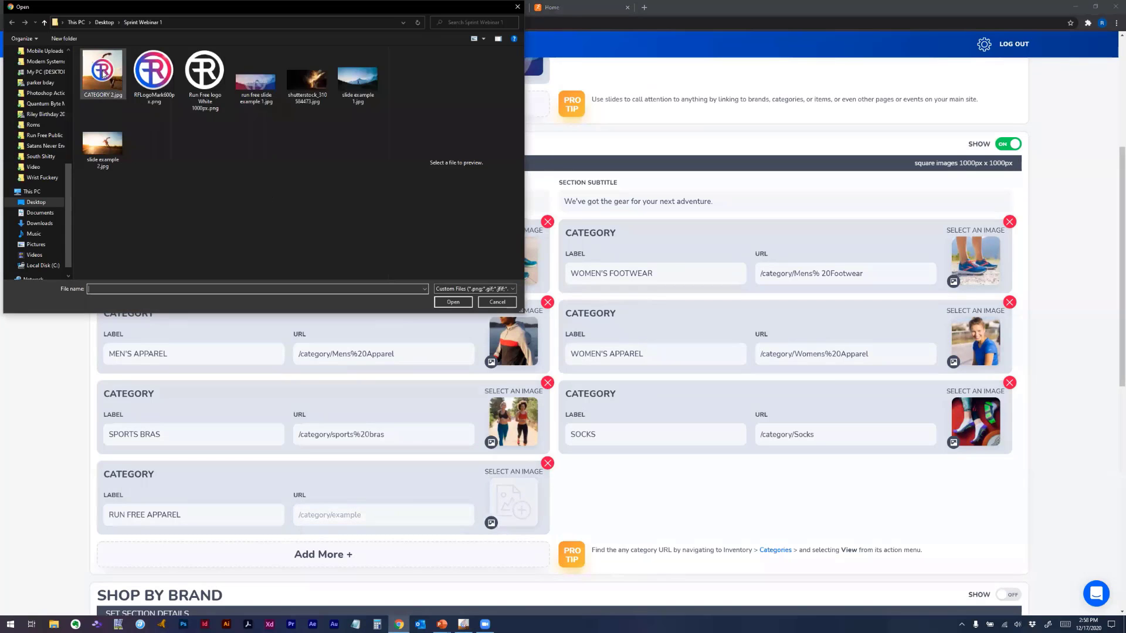
{"action": "double_click", "coordinate": [103, 72]}
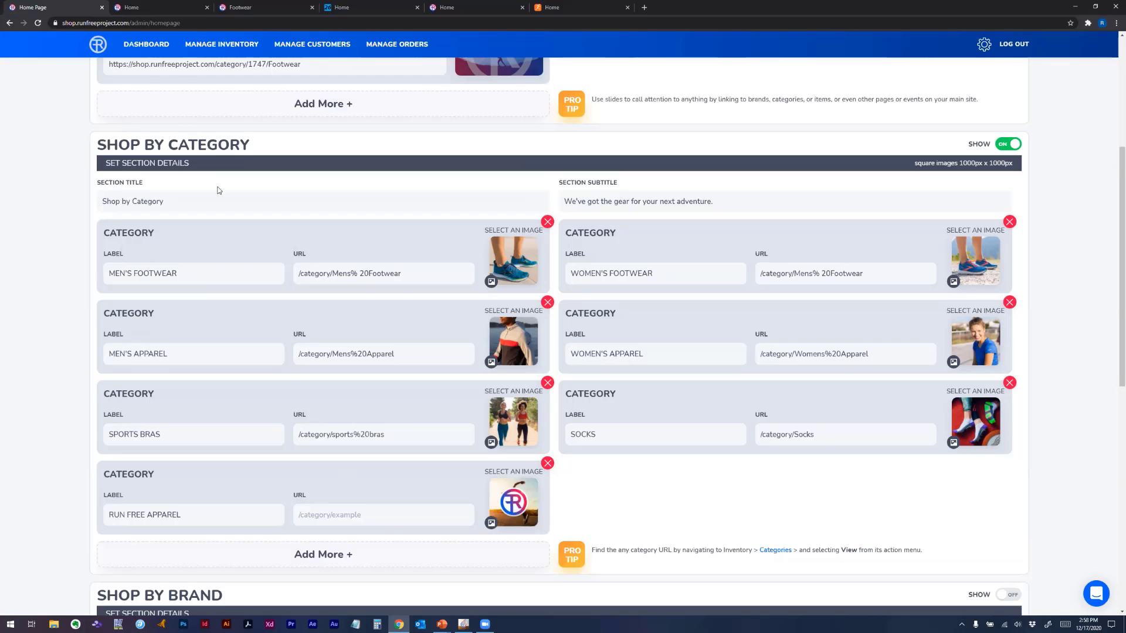
Open the storefront page of the Clearance category from the store admin's inventory categories list
{"action": "left_click", "coordinate": [146, 9]}
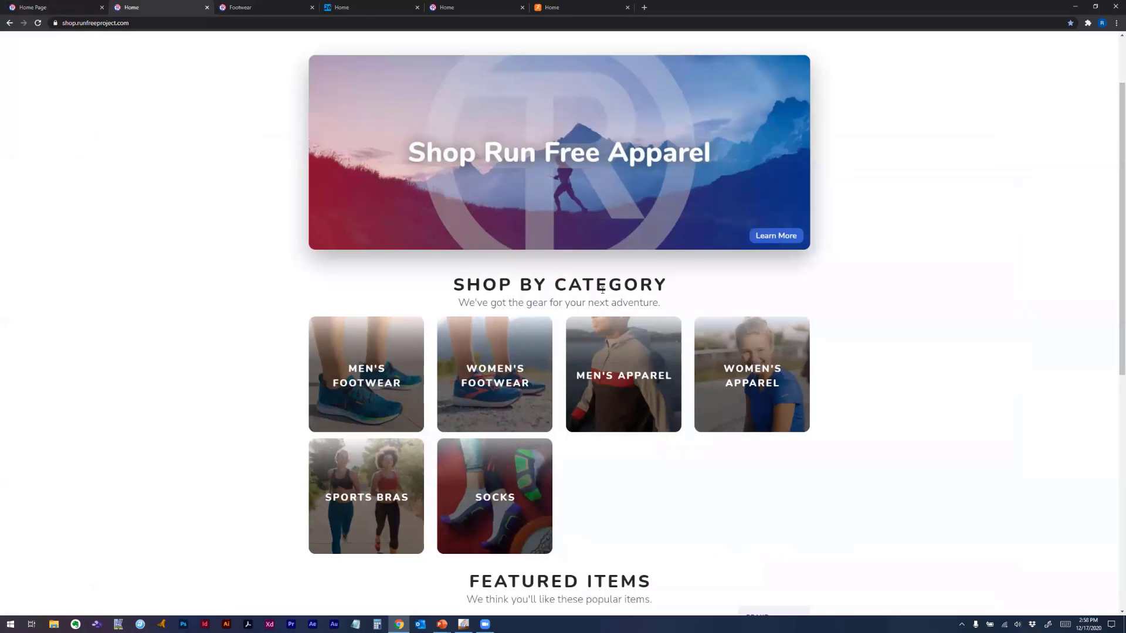
{"action": "scroll", "coordinate": [231, 106], "scroll_direction": "up", "scroll_amount": 1}
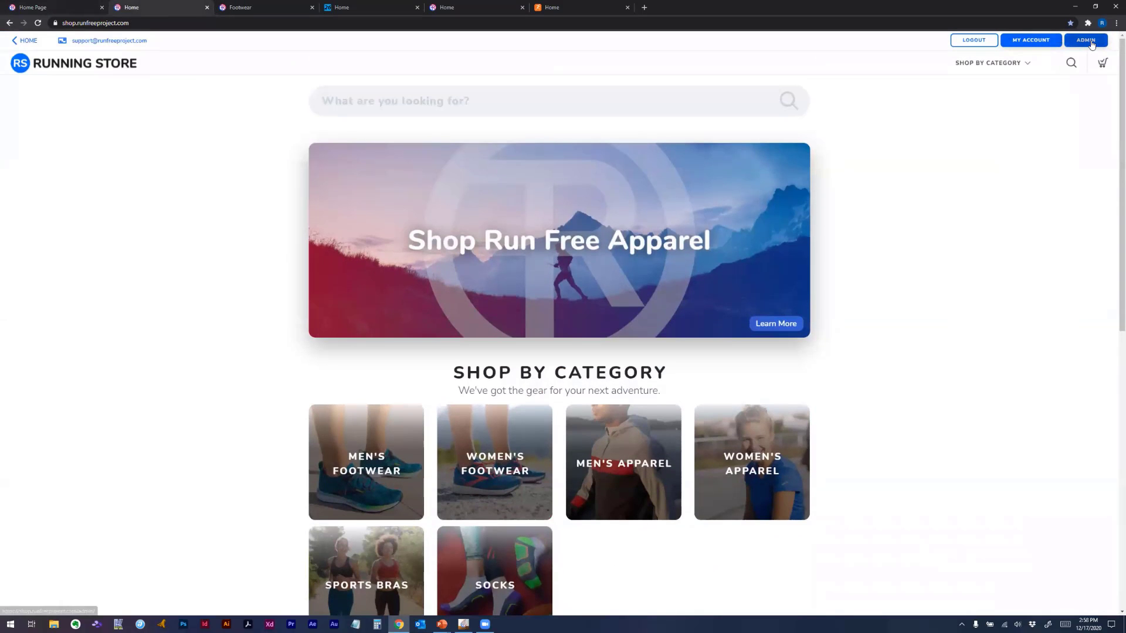
{"action": "left_click", "coordinate": [1091, 43]}
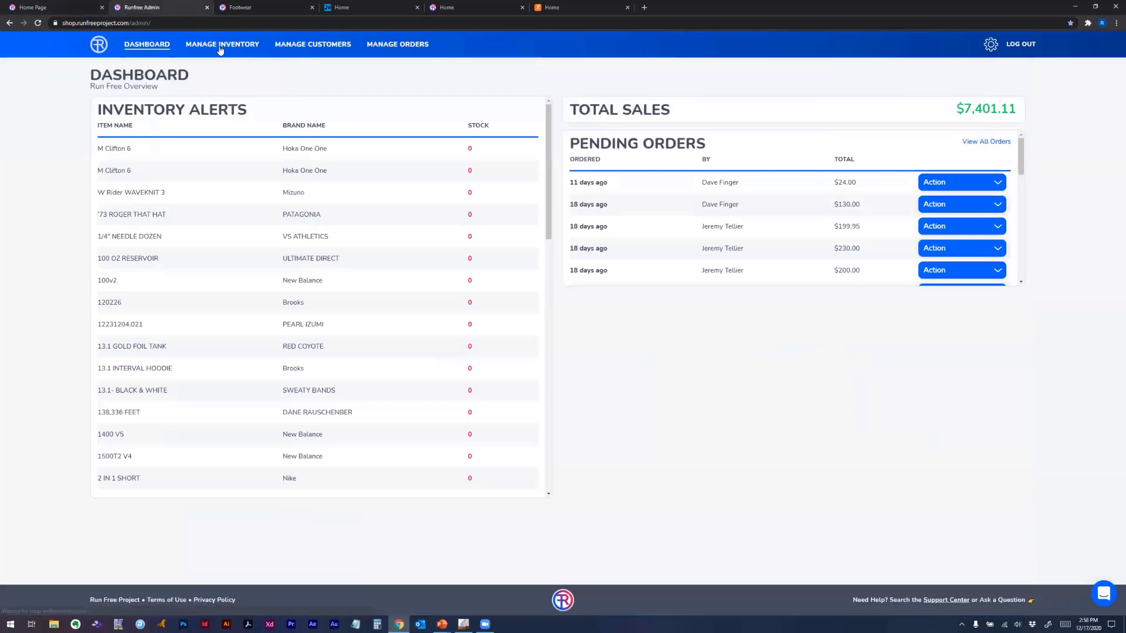
{"action": "left_click", "coordinate": [219, 45]}
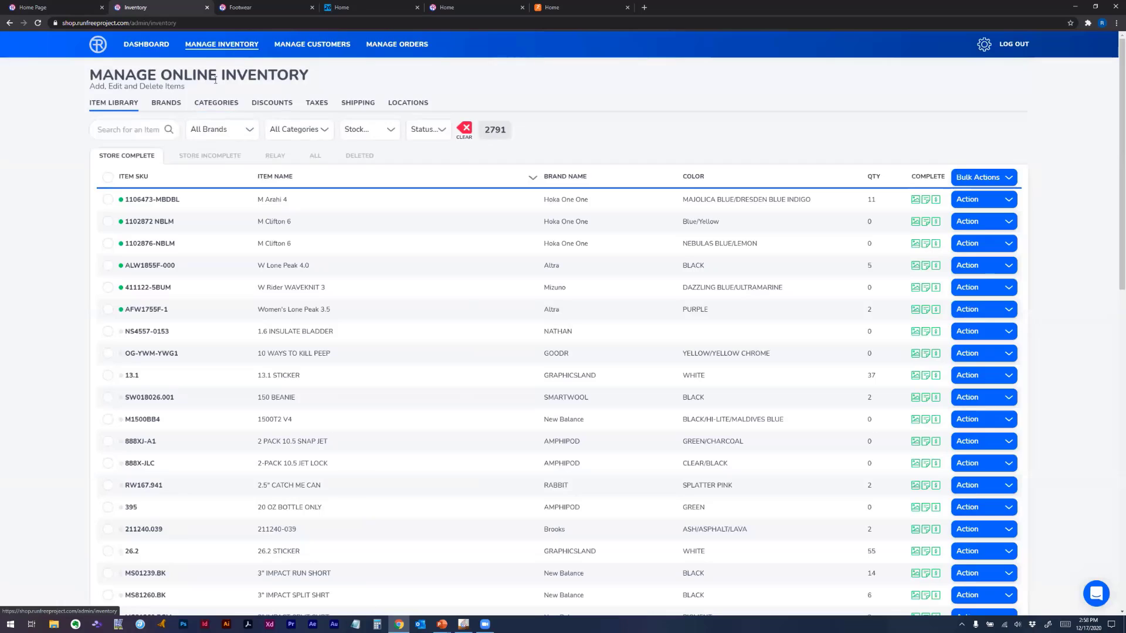
{"action": "left_click", "coordinate": [217, 105]}
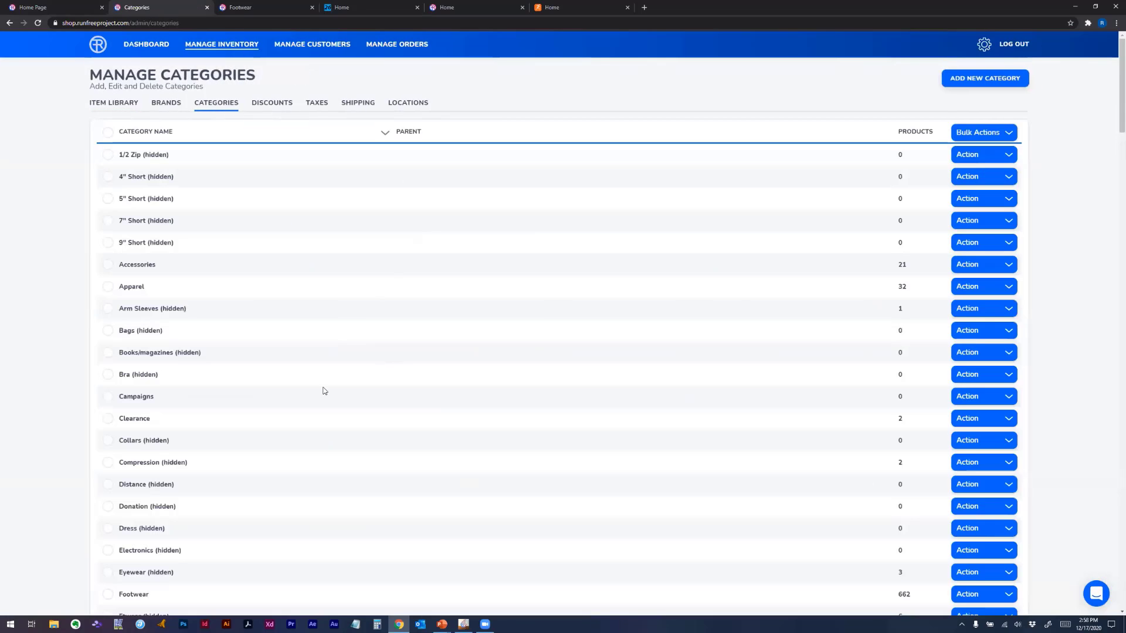
{"action": "left_click", "coordinate": [987, 420]}
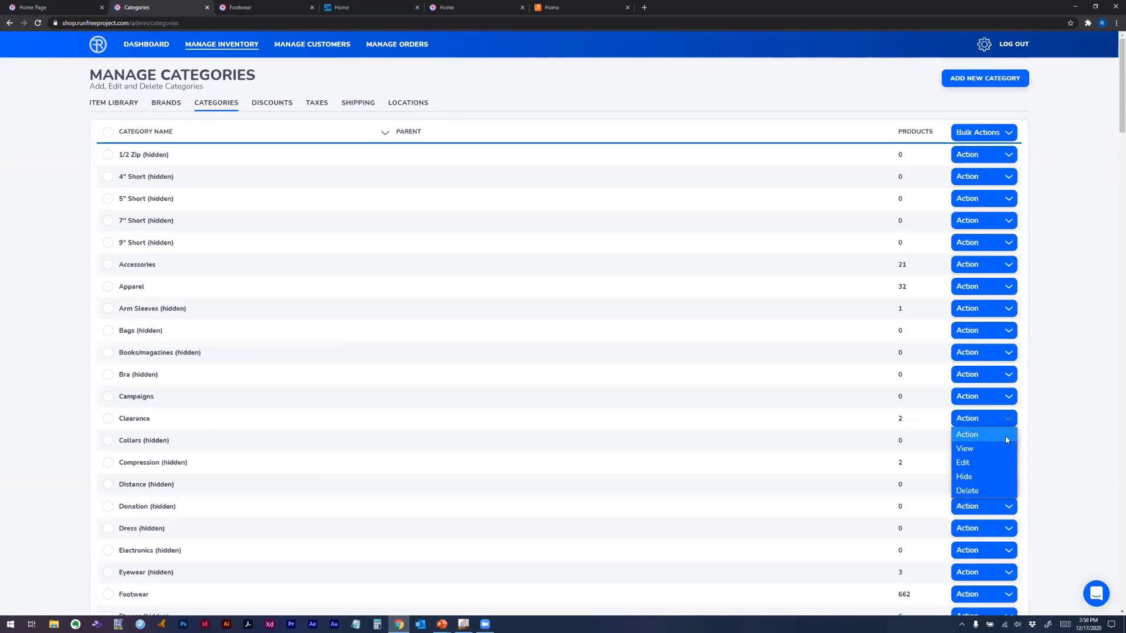
{"action": "left_click", "coordinate": [971, 449]}
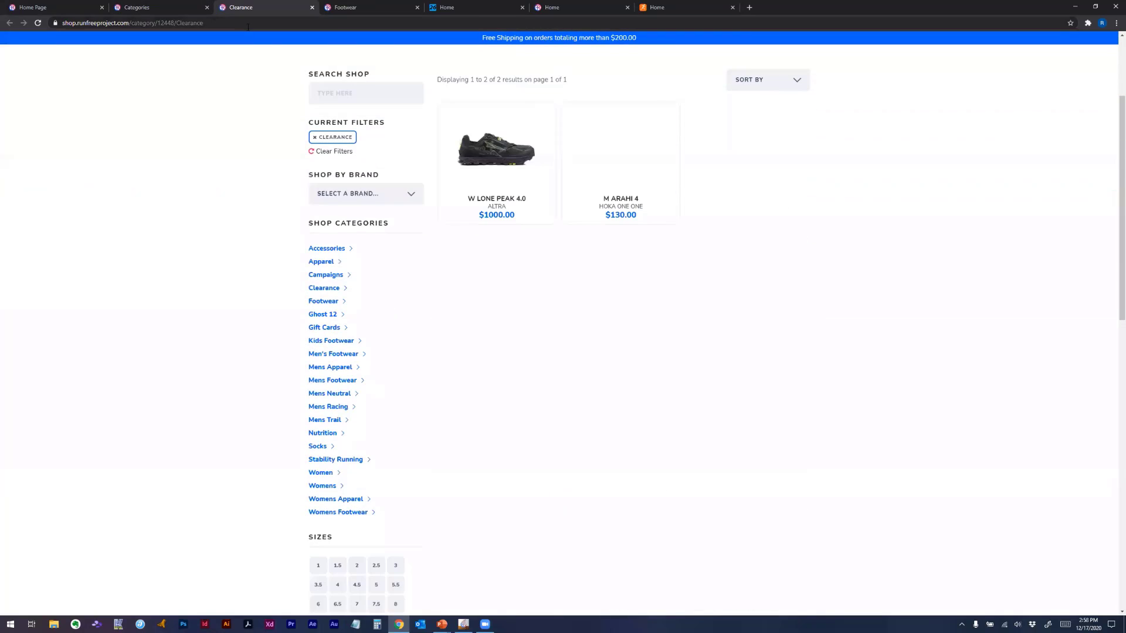
Set the Run Free Apparel tile's URL to /category/12448/Clearance using the Clearance page's address without its domain, and save the homepage settings
{"action": "left_click", "coordinate": [248, 26]}
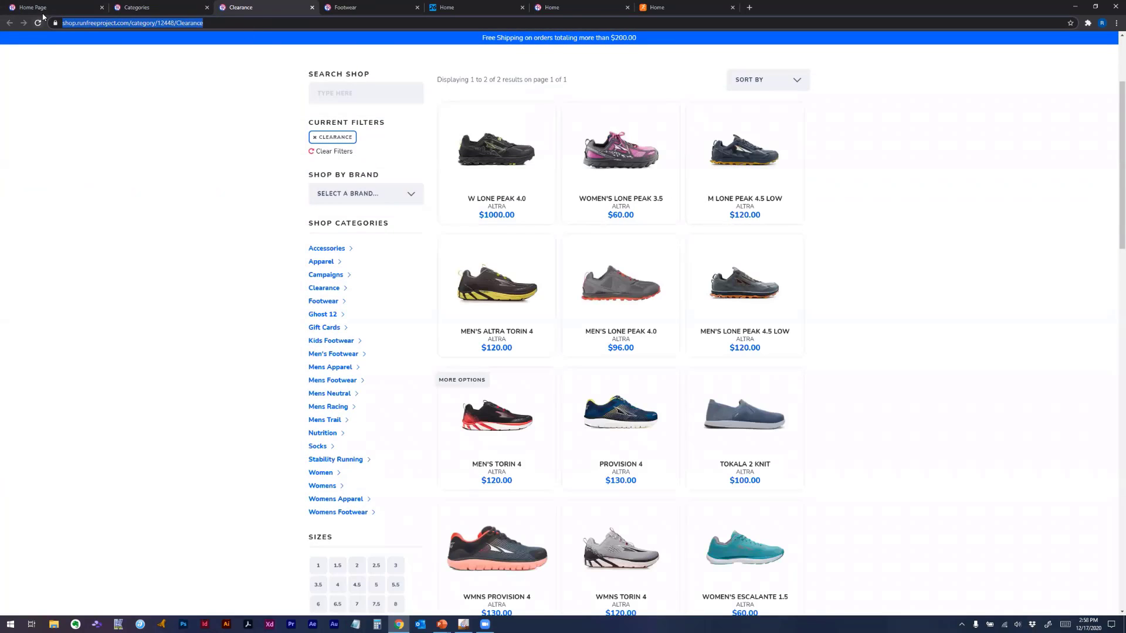
{"action": "left_click", "coordinate": [12, 8]}
{"action": "left_click", "coordinate": [353, 512]}
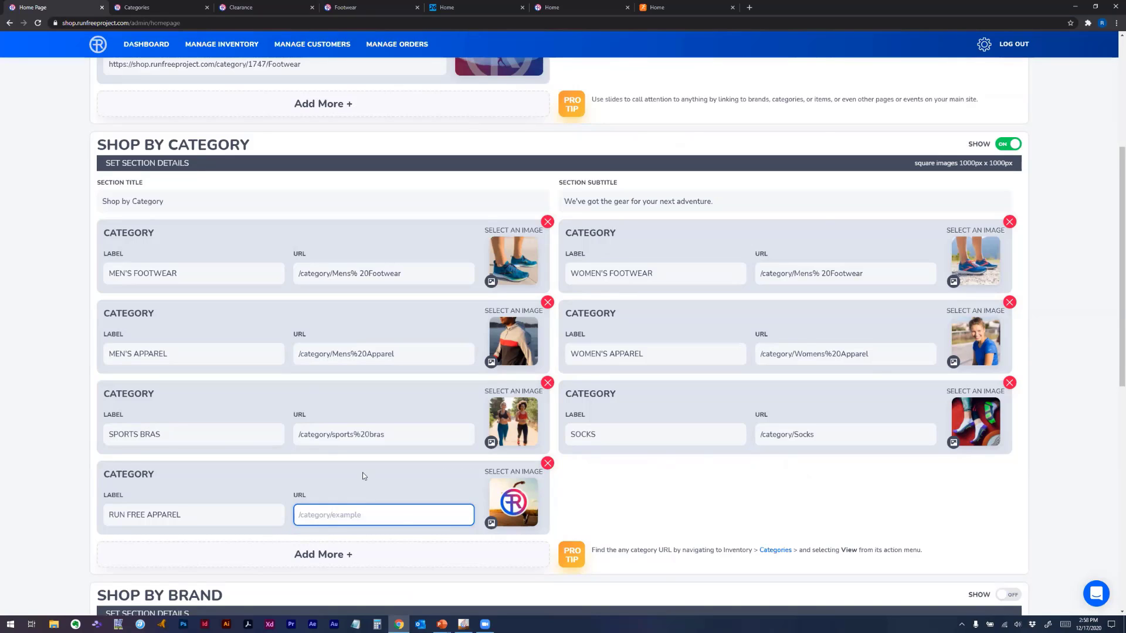
{"action": "key", "text": "ctrl+v"}
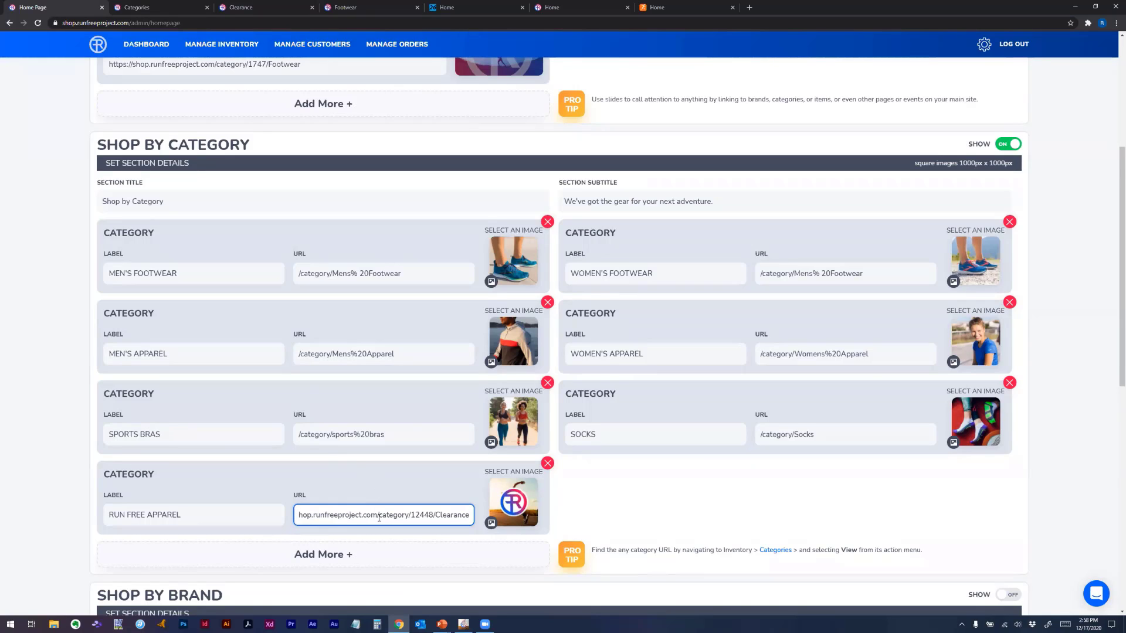
{"action": "left_click_drag", "start_coordinate": [377, 514], "coordinate": [270, 514]}
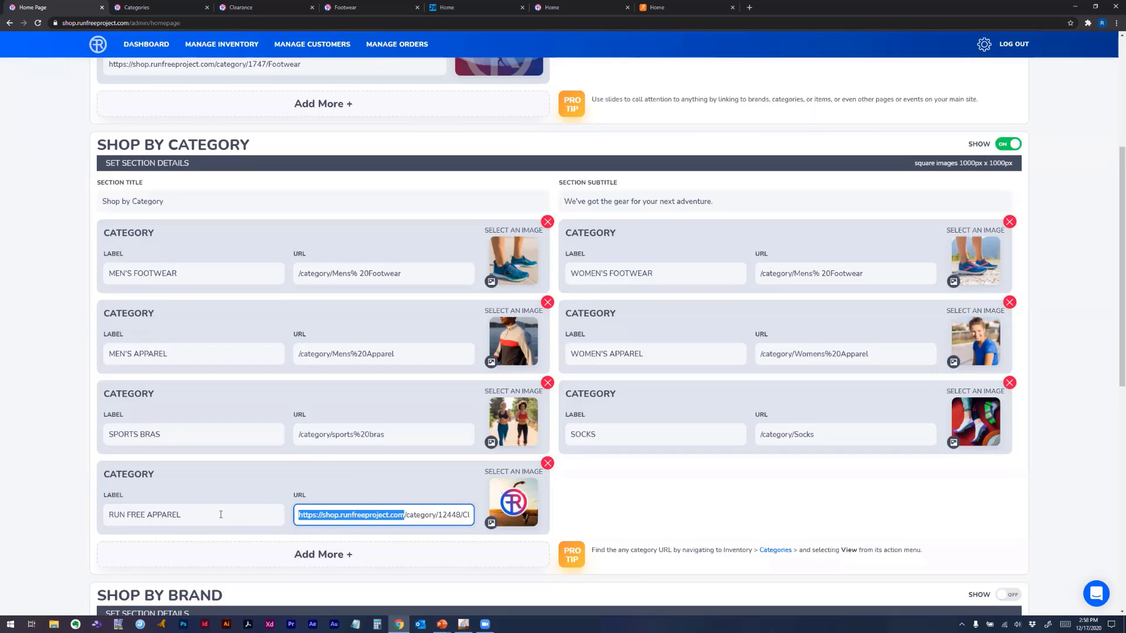
{"action": "key", "text": "BackSpace"}
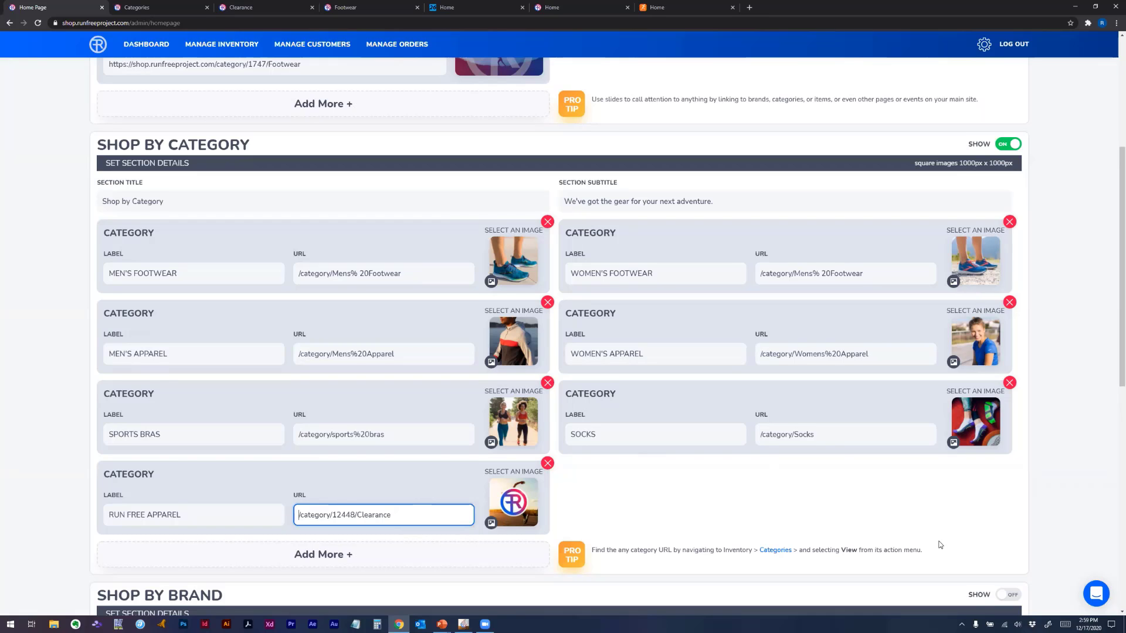
{"action": "scroll", "coordinate": [940, 531], "scroll_direction": "up", "scroll_amount": 5}
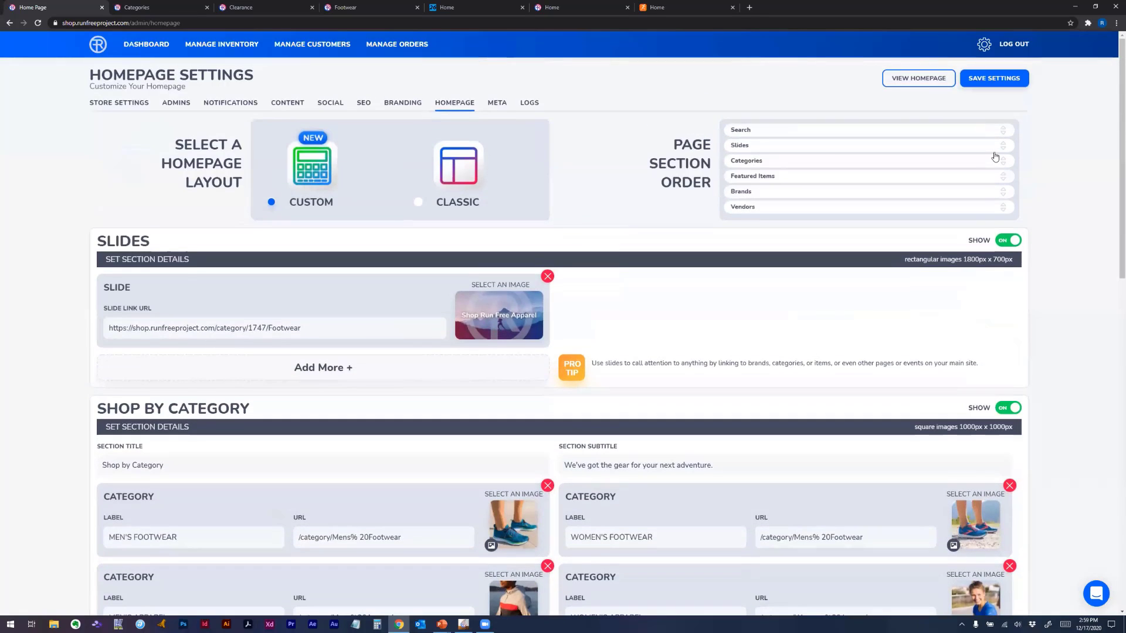
{"action": "left_click", "coordinate": [1004, 79]}
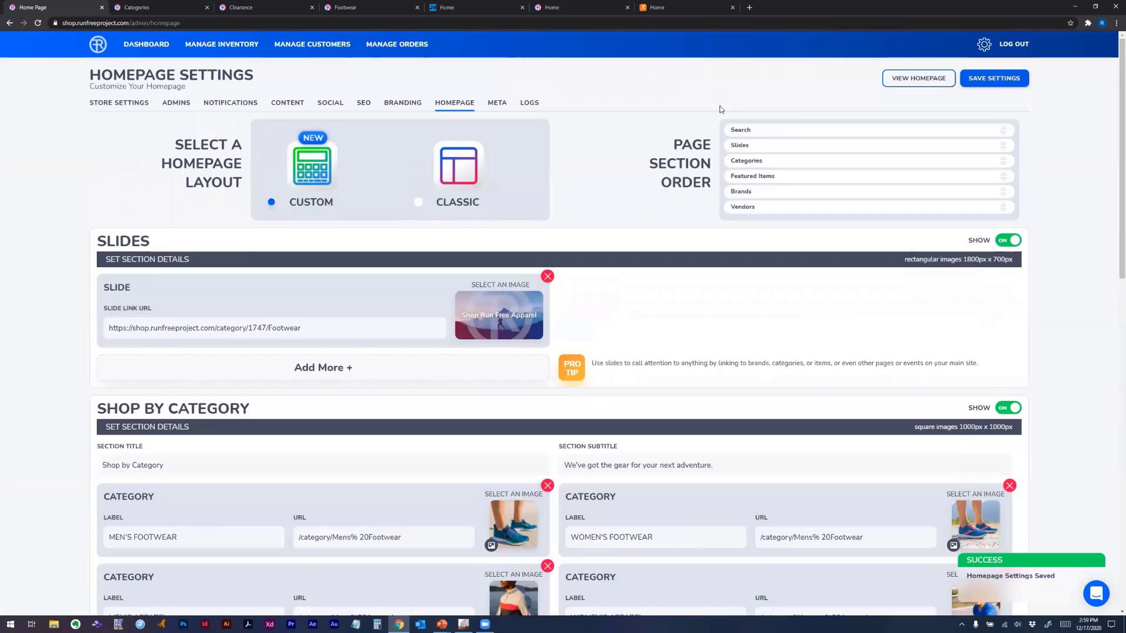
Open the storefront homepage and examine its search bar, slide, Shop by Category tiles and Featured Items section
{"action": "left_click", "coordinate": [96, 47]}
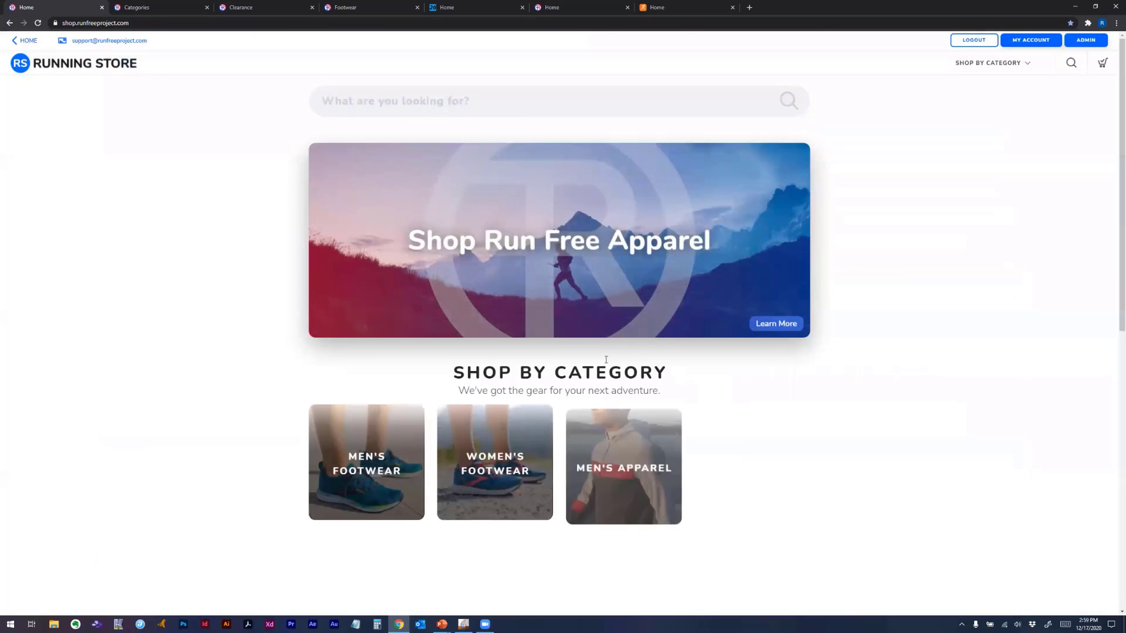
{"action": "scroll", "coordinate": [607, 396], "scroll_direction": "down", "scroll_amount": 1}
{"action": "scroll", "coordinate": [607, 396], "scroll_direction": "down", "scroll_amount": 2}
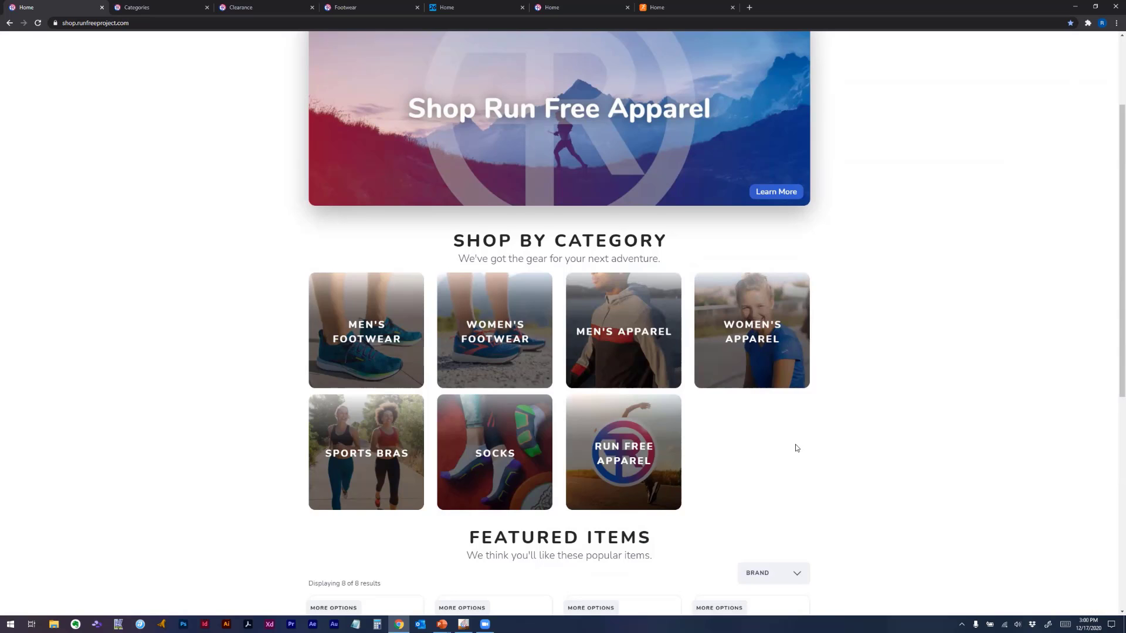
{"action": "scroll", "coordinate": [796, 448], "scroll_direction": "up", "scroll_amount": 3}
{"action": "left_click", "coordinate": [566, 104]}
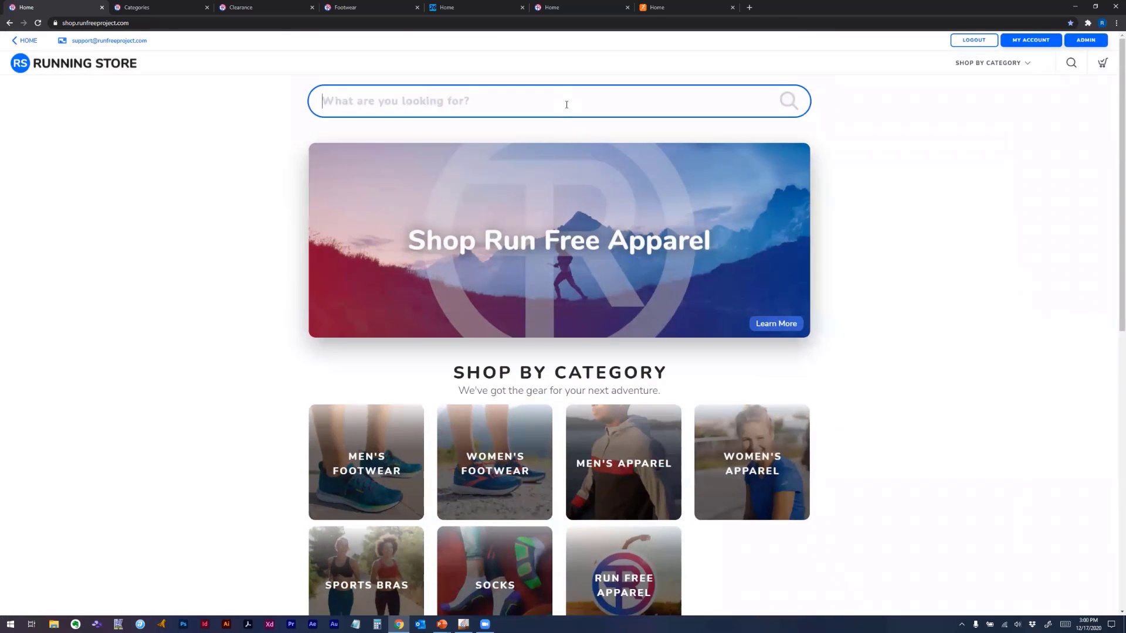
{"action": "scroll", "coordinate": [584, 126], "scroll_direction": "down", "scroll_amount": 2}
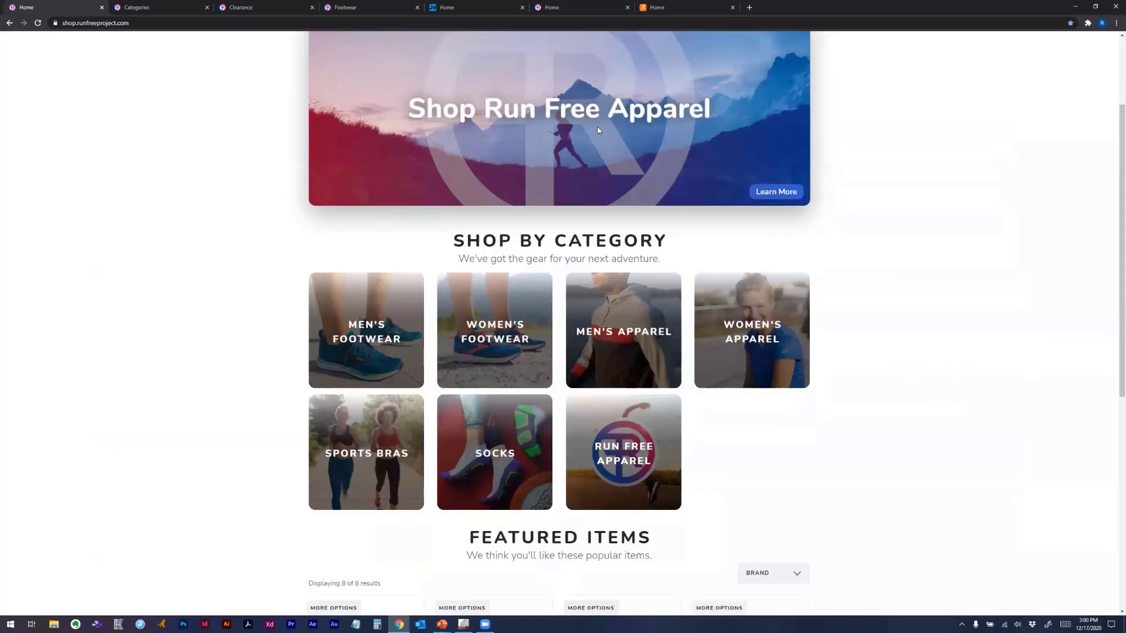
{"action": "scroll", "coordinate": [553, 452], "scroll_direction": "down", "scroll_amount": 4}
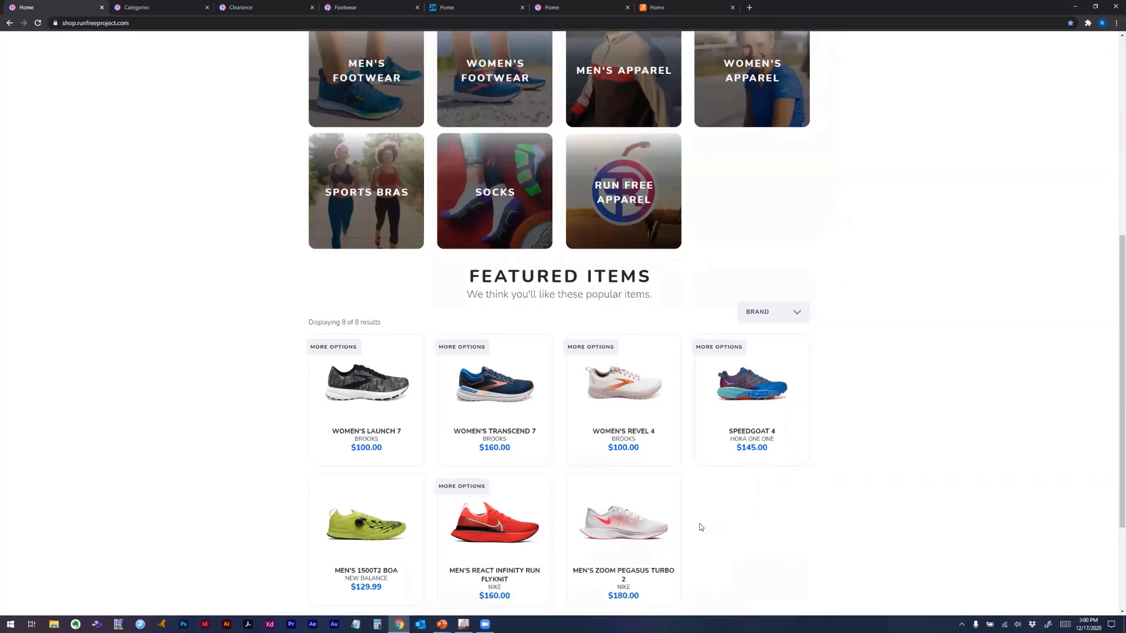
{"action": "scroll", "coordinate": [699, 527], "scroll_direction": "up", "scroll_amount": 4}
{"action": "scroll", "coordinate": [700, 528], "scroll_direction": "up", "scroll_amount": 3}
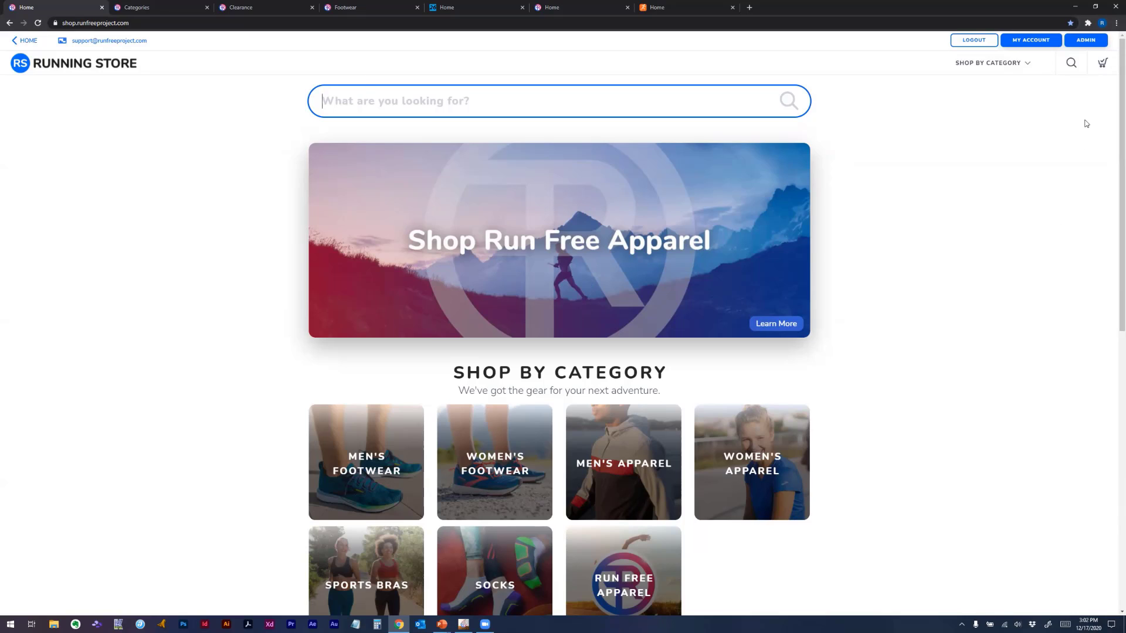
Go from the storefront to the store admin and open the homepage settings
{"action": "left_click", "coordinate": [1086, 40]}
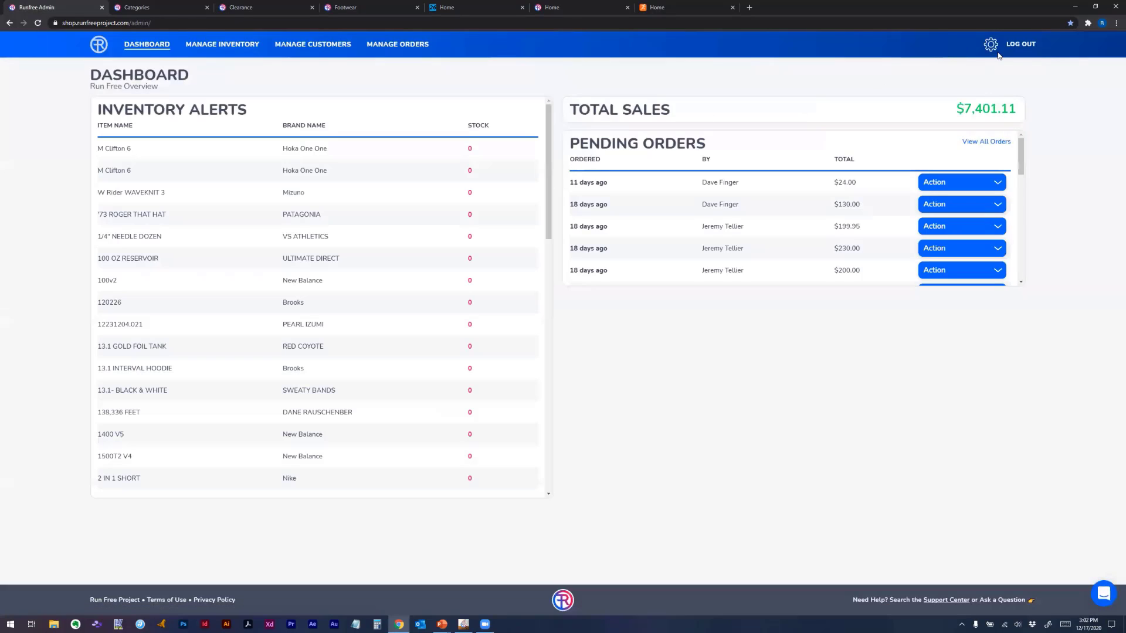
{"action": "left_click", "coordinate": [991, 44]}
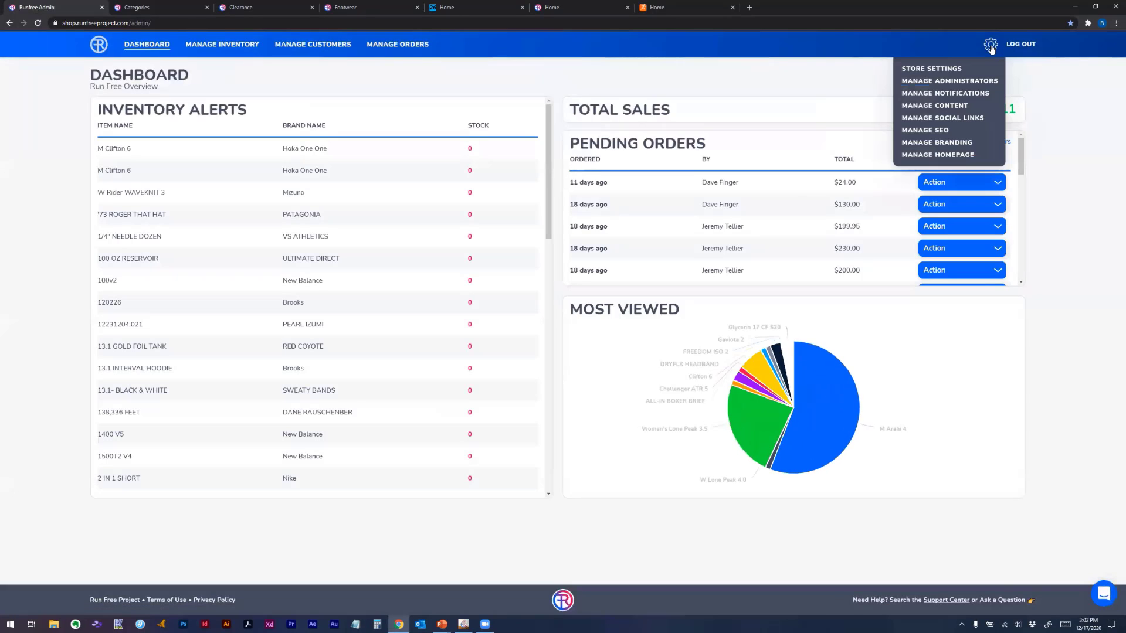
{"action": "left_click", "coordinate": [934, 156]}
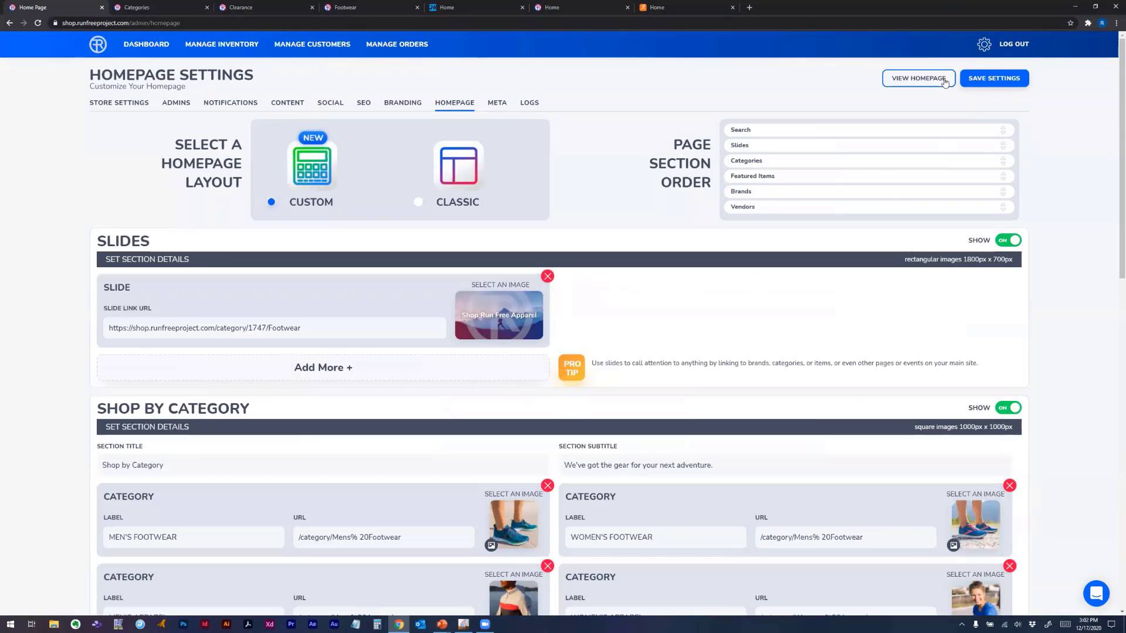
Examine the store's branding settings for background images, site icon and custom CSS styles, and return to the homepage settings
{"action": "mouse_move", "coordinate": [984, 44]}
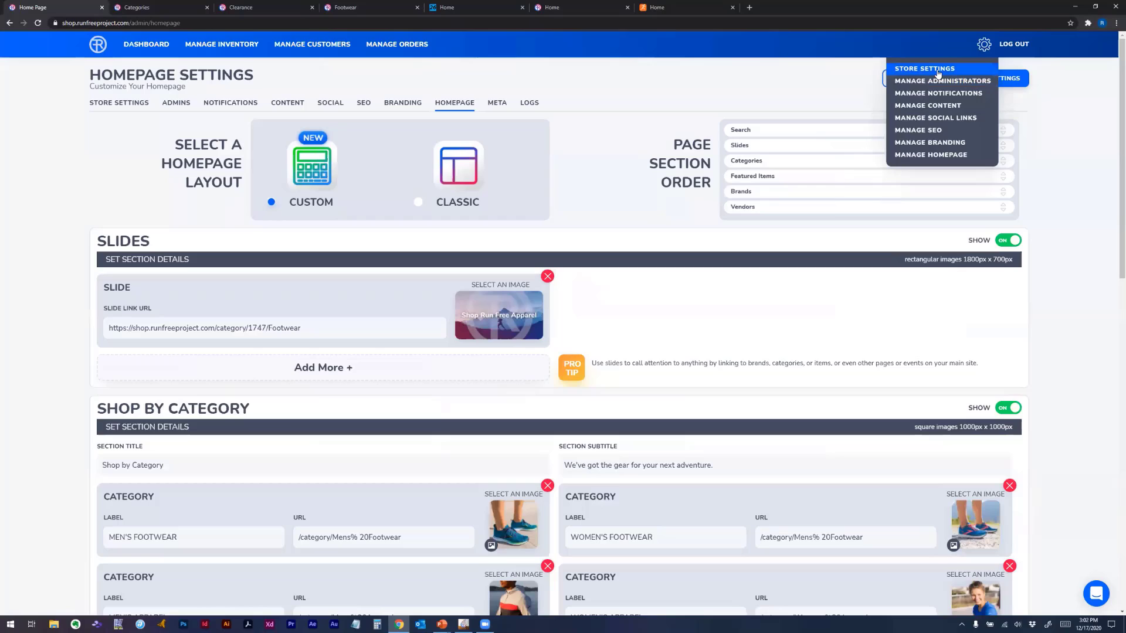
{"action": "left_click", "coordinate": [938, 143]}
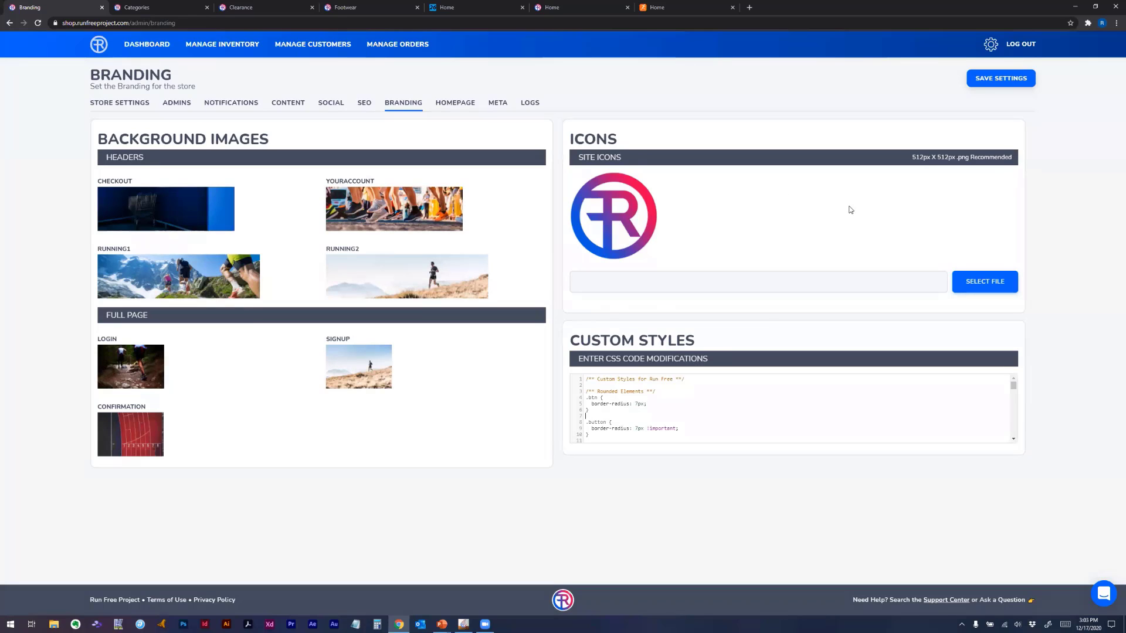
{"action": "left_click", "coordinate": [990, 50]}
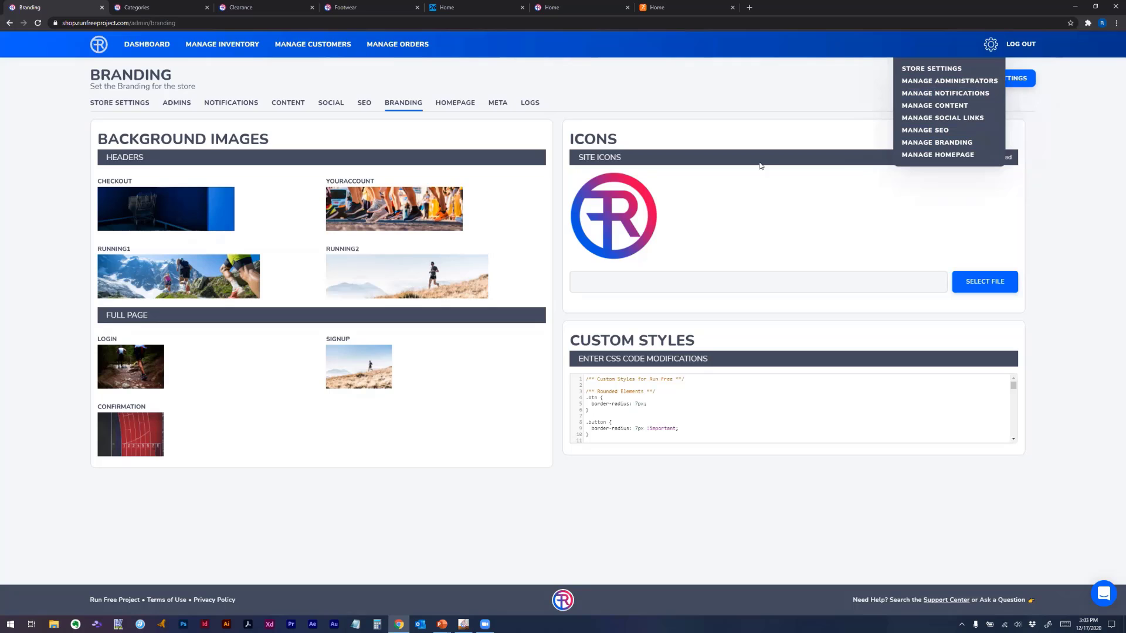
{"action": "left_click", "coordinate": [926, 155]}
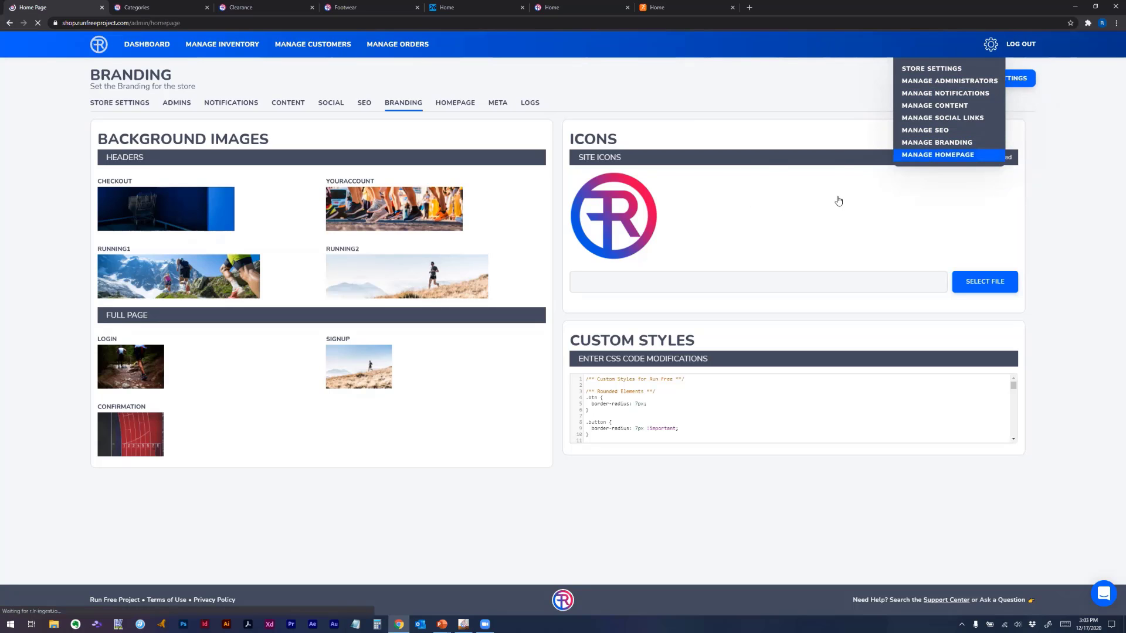